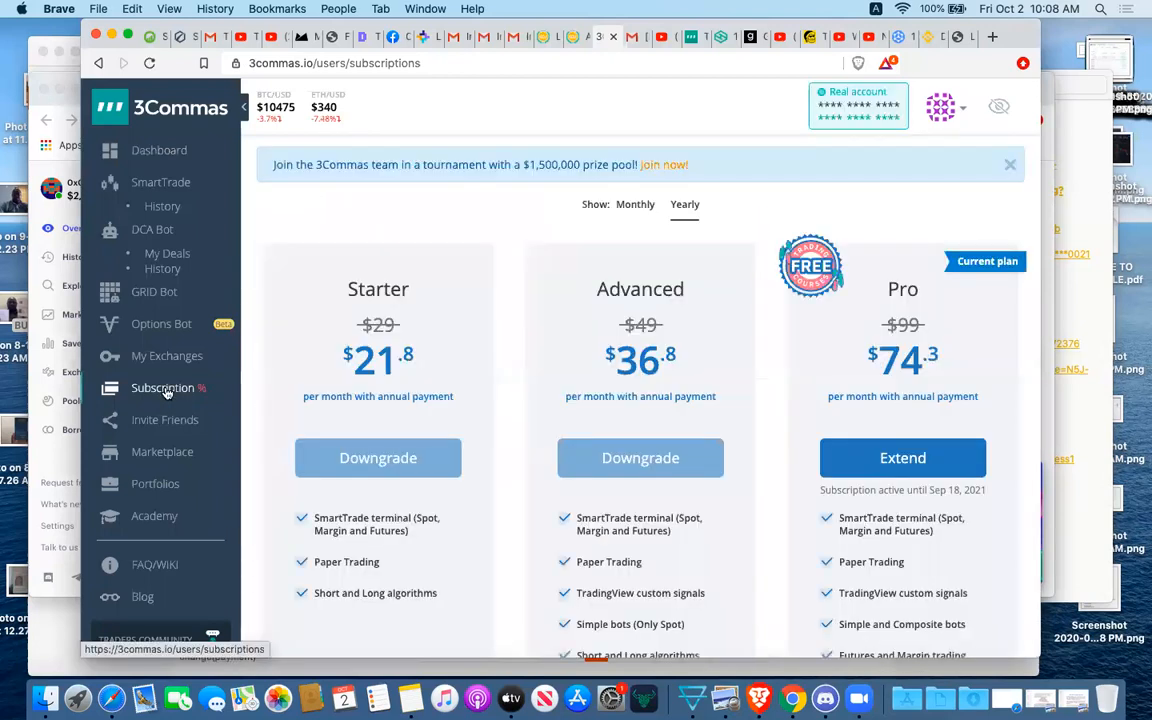
- Show monthly subscription pricing and compare the features of the Starter, Advanced and Pro plans
left_click(628, 209)
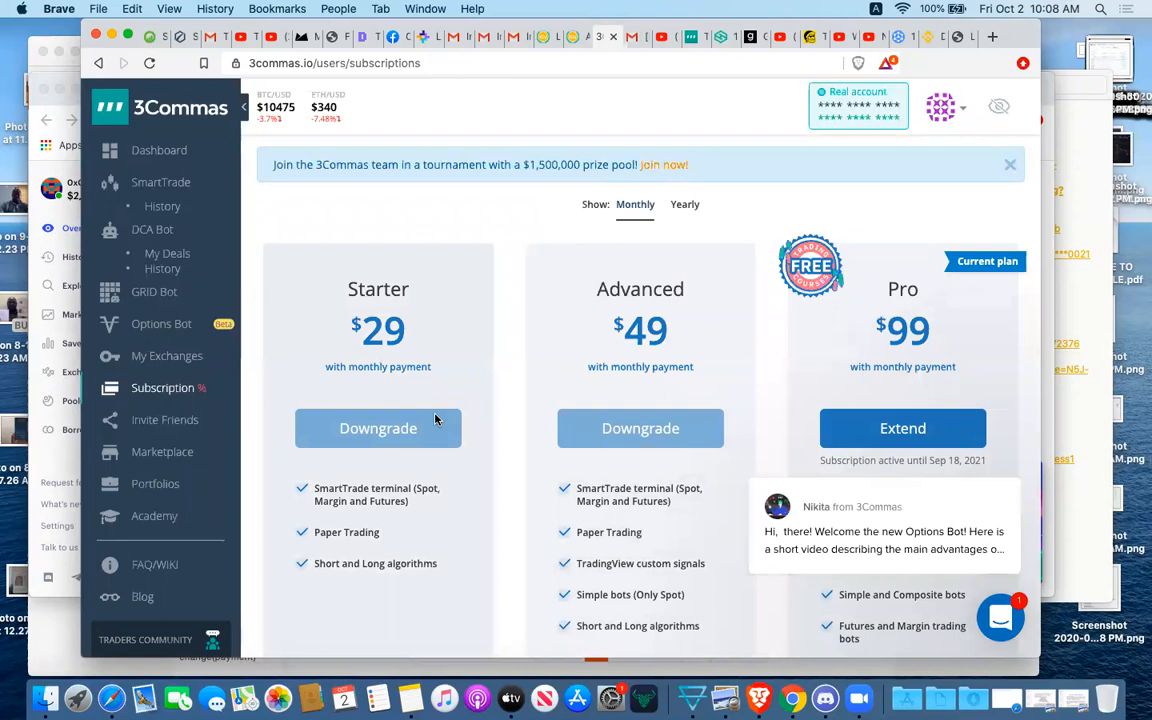
scroll(650, 284, "down", 1)
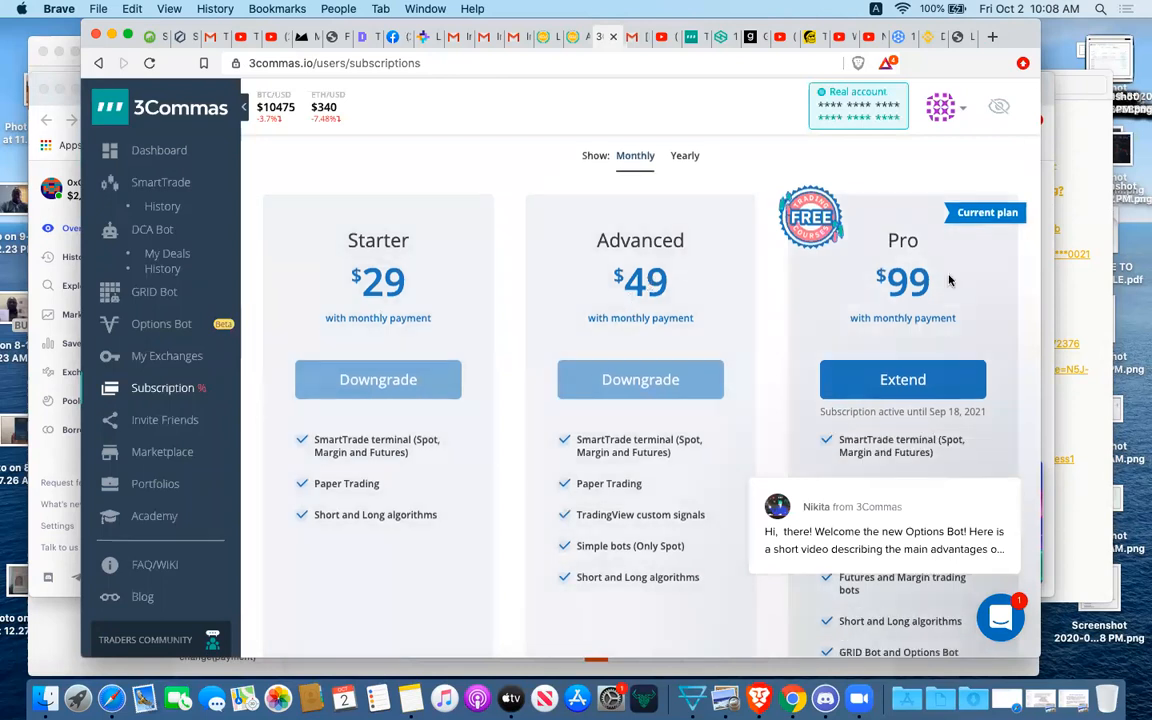
scroll(913, 268, "up", 1)
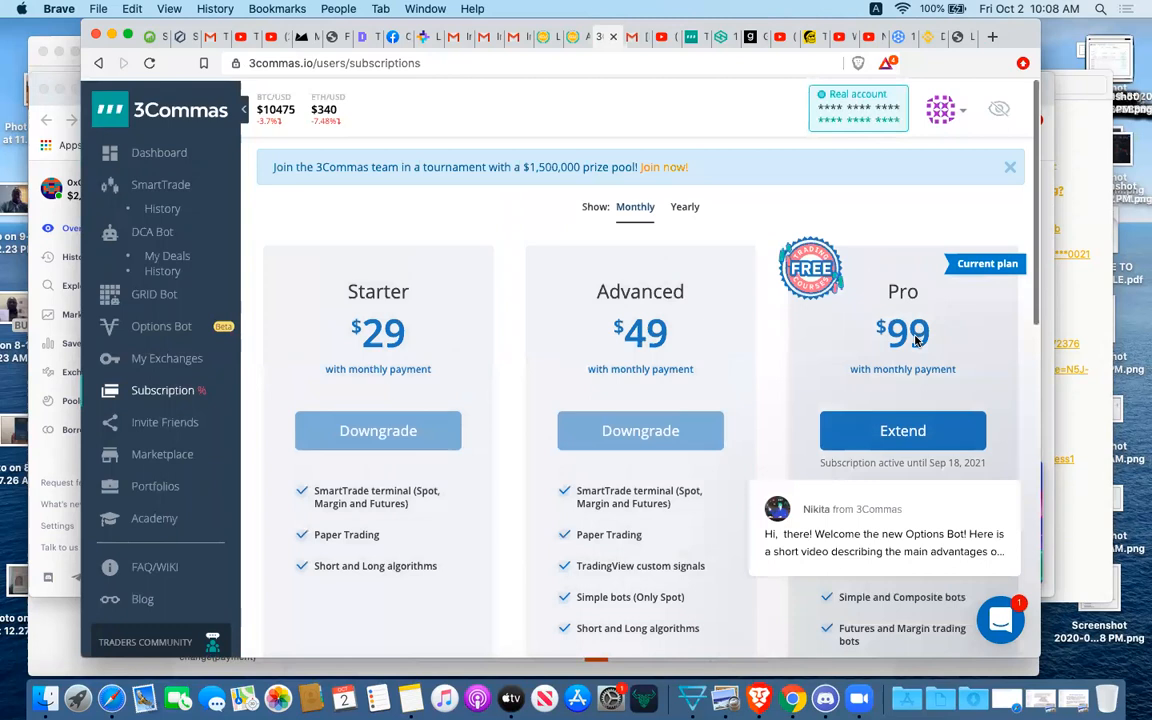
scroll(913, 383, "down", 1)
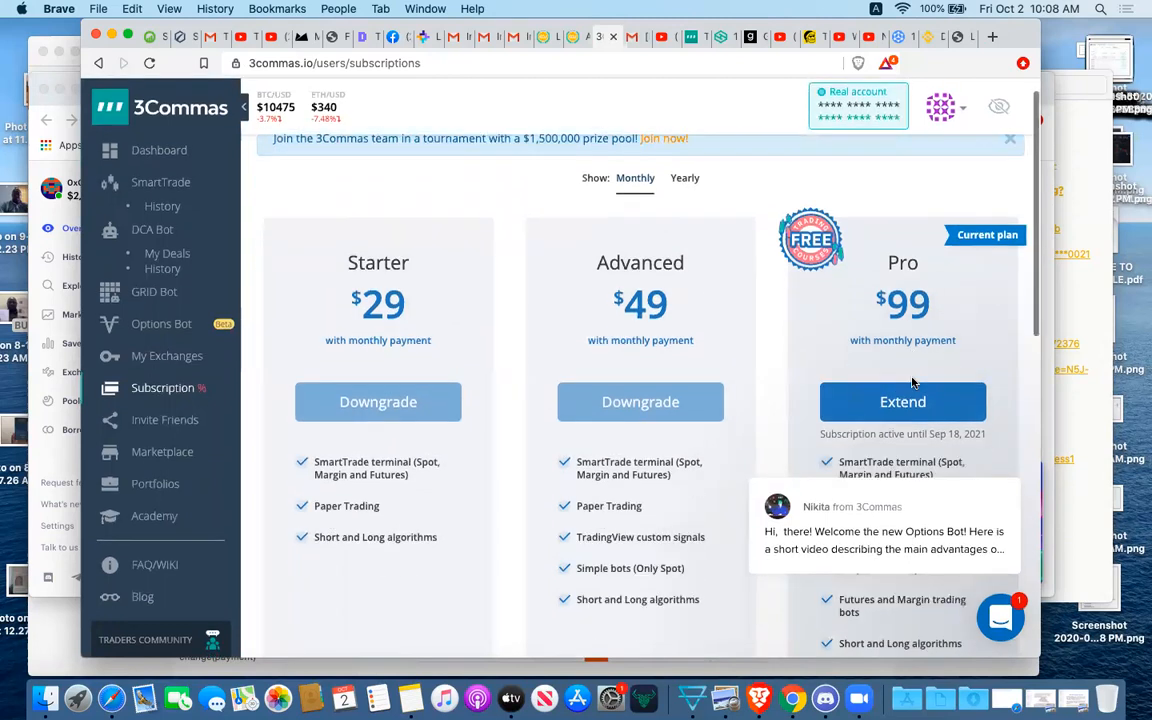
scroll(912, 382, "down", 4)
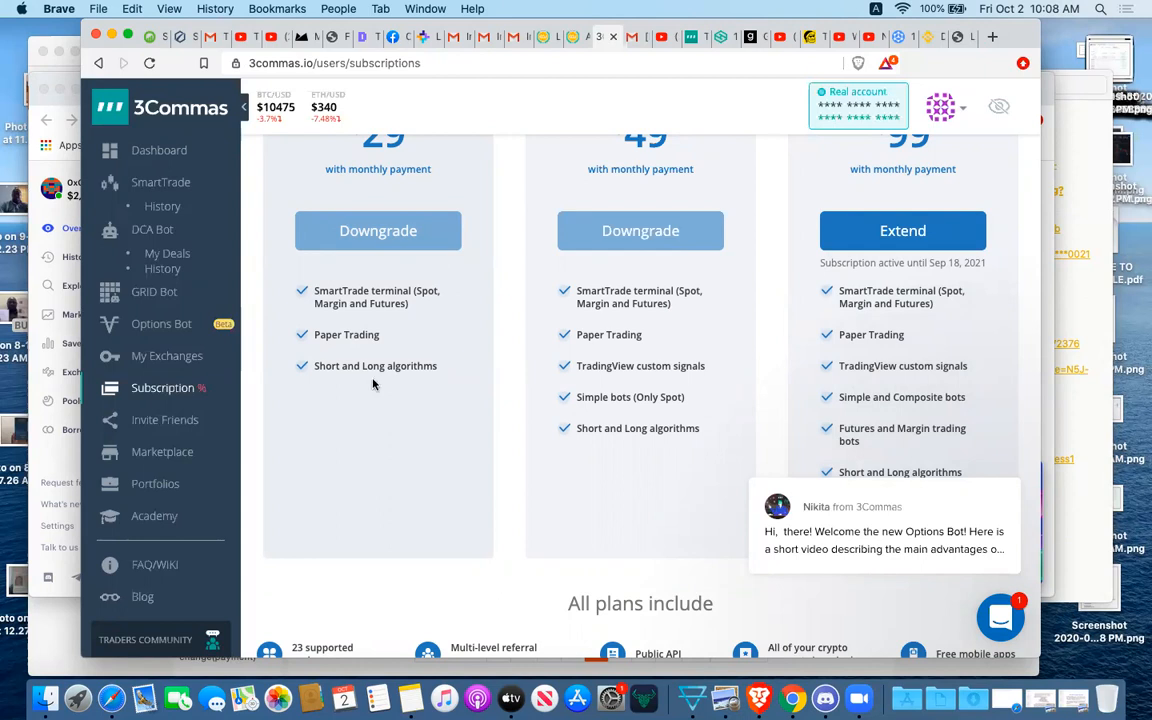
scroll(380, 390, "up", 3)
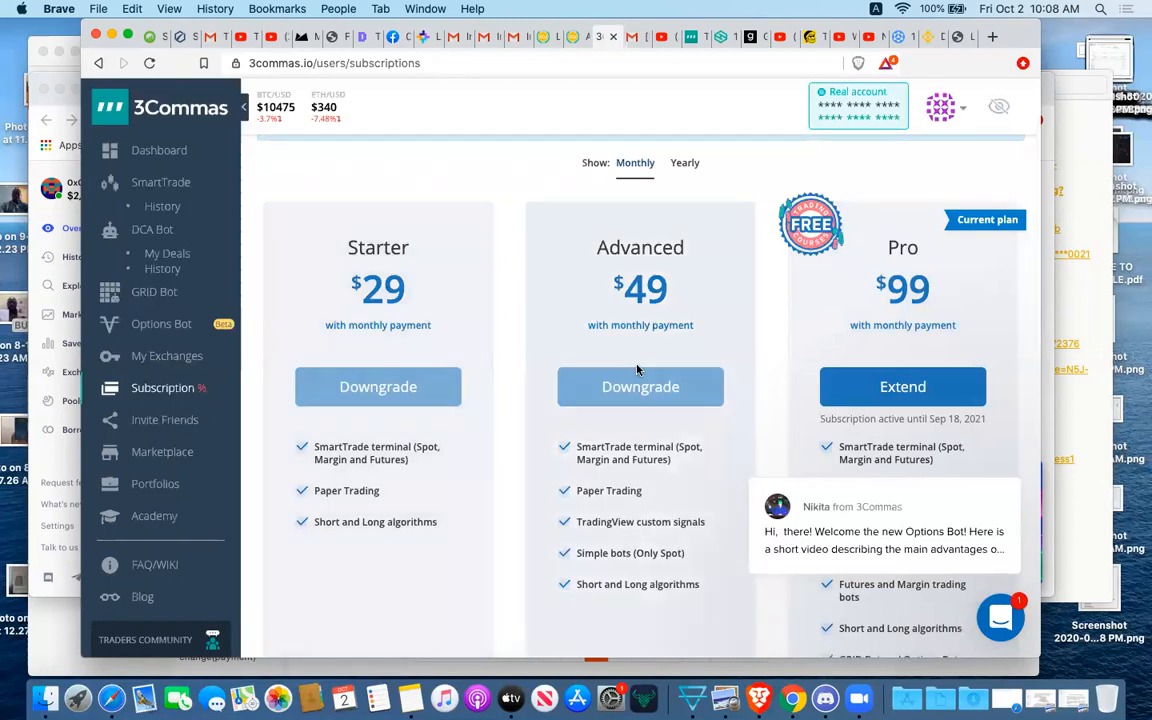
scroll(640, 410, "down", 1)
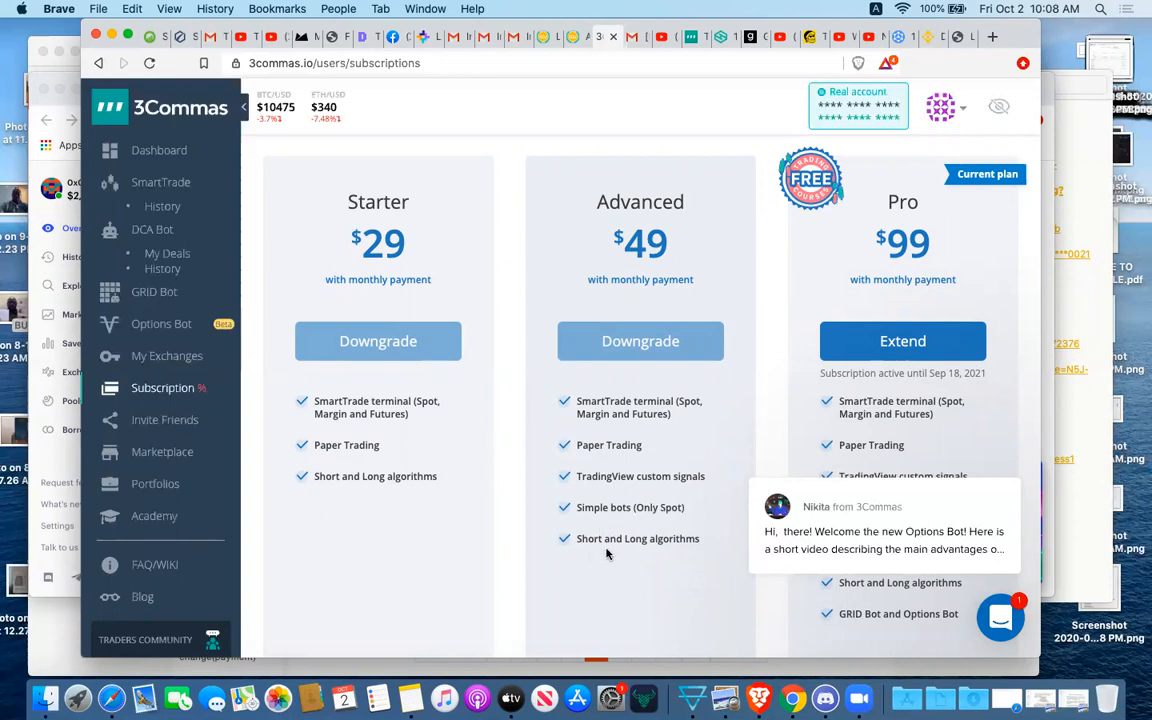
scroll(686, 524, "down", 2)
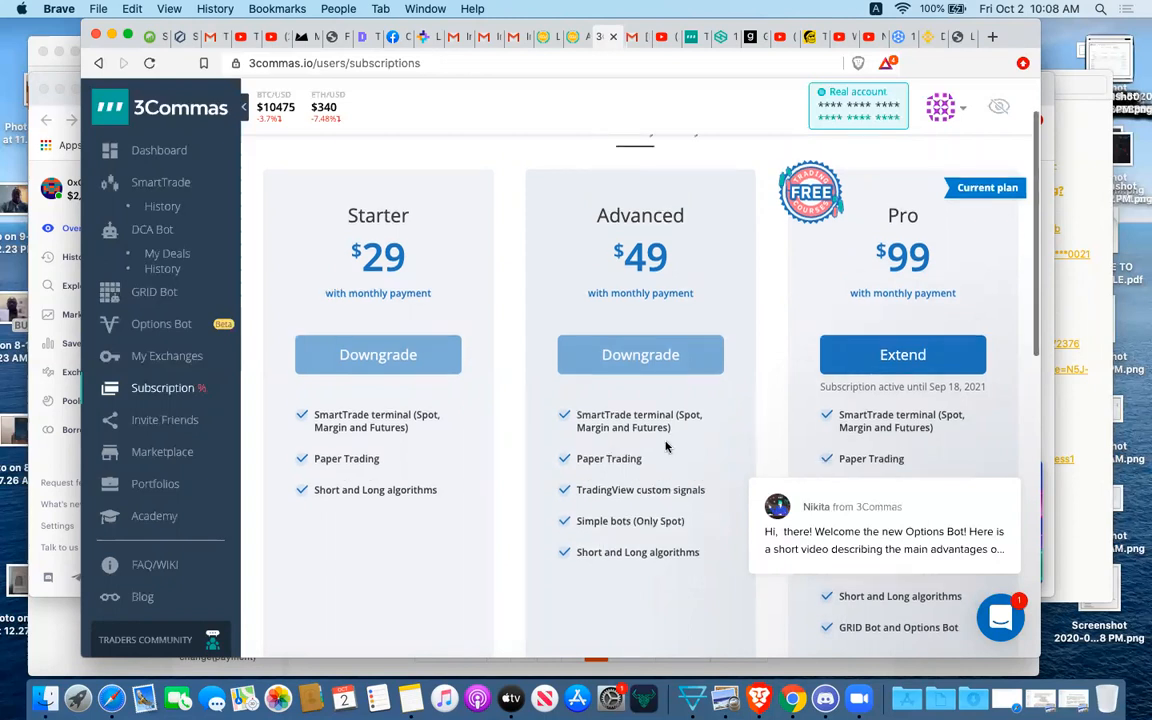
scroll(667, 446, "up", 5)
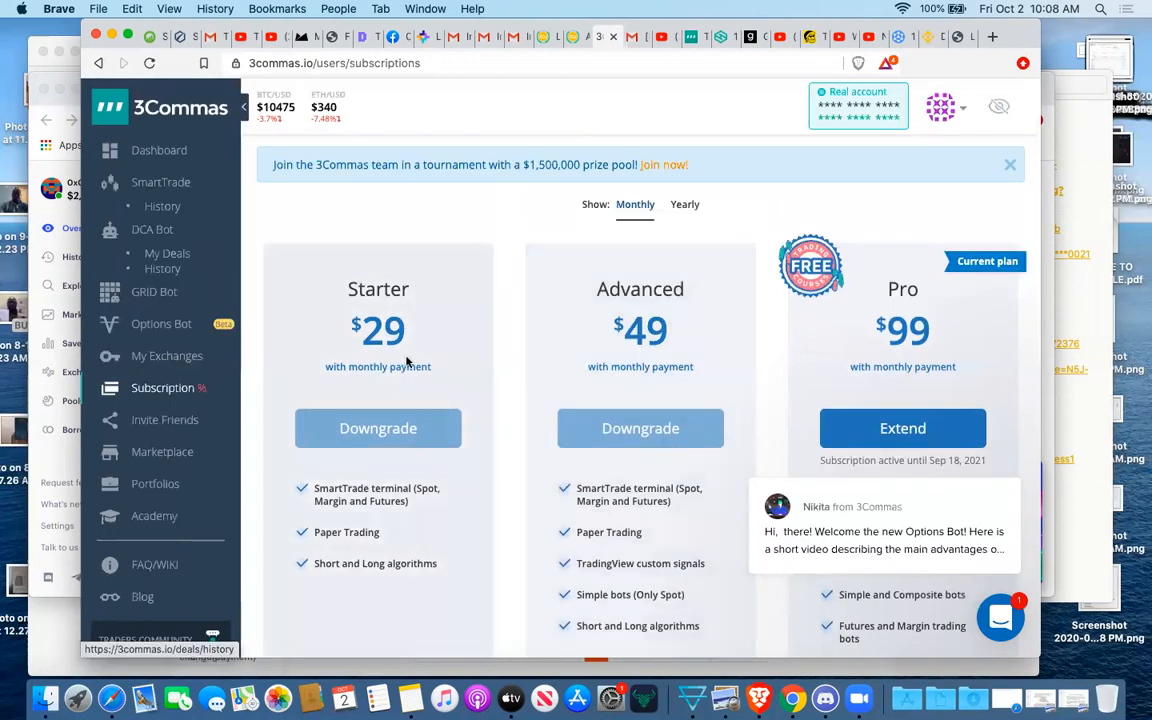
- Open the exchange connection form and name the new Binance connection MYLOVE
left_click(155, 358)
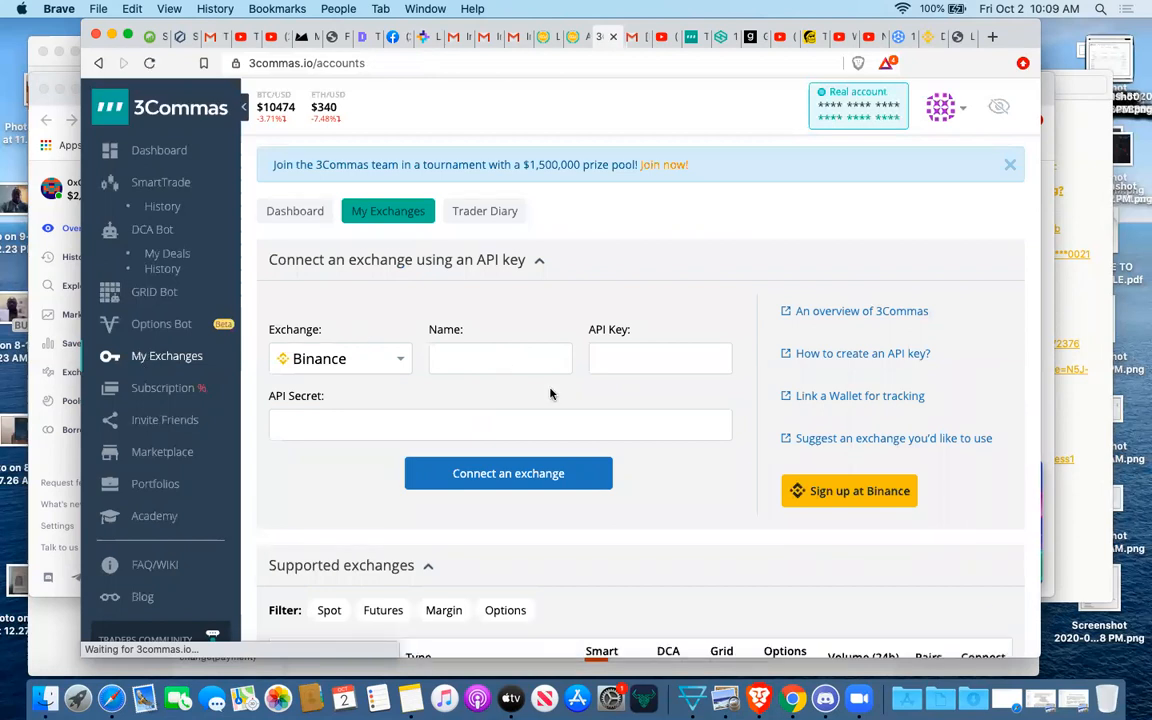
left_click(495, 351)
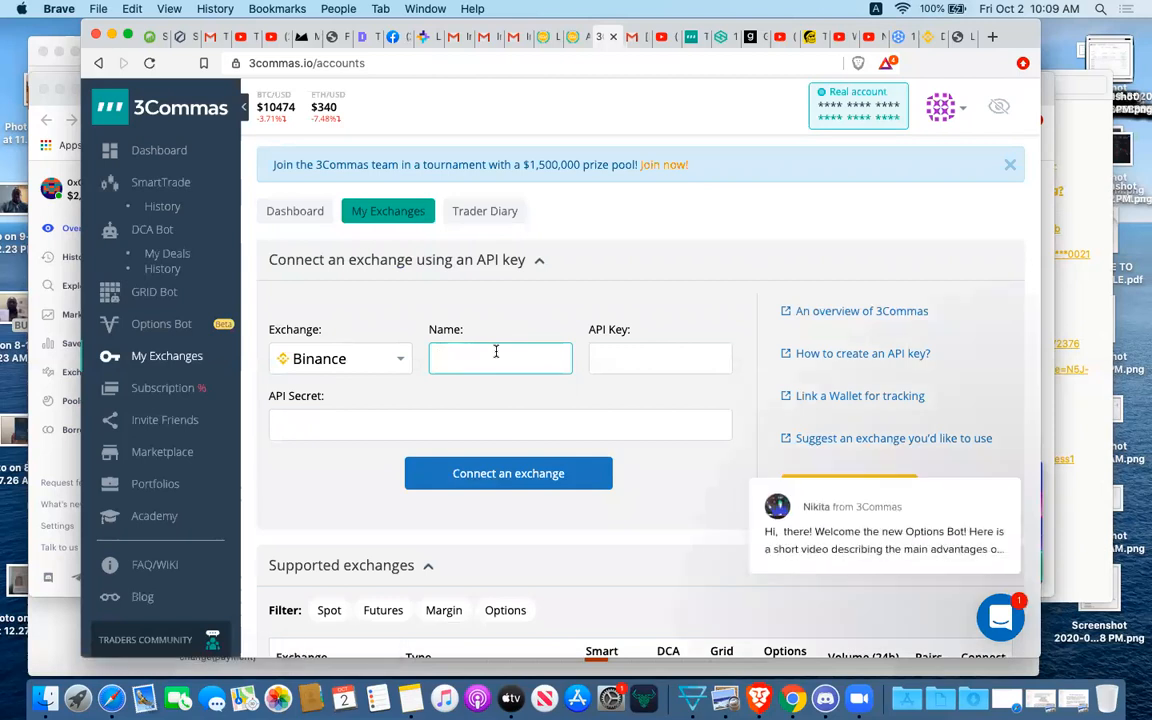
type("MYLOVE")
left_click(645, 357)
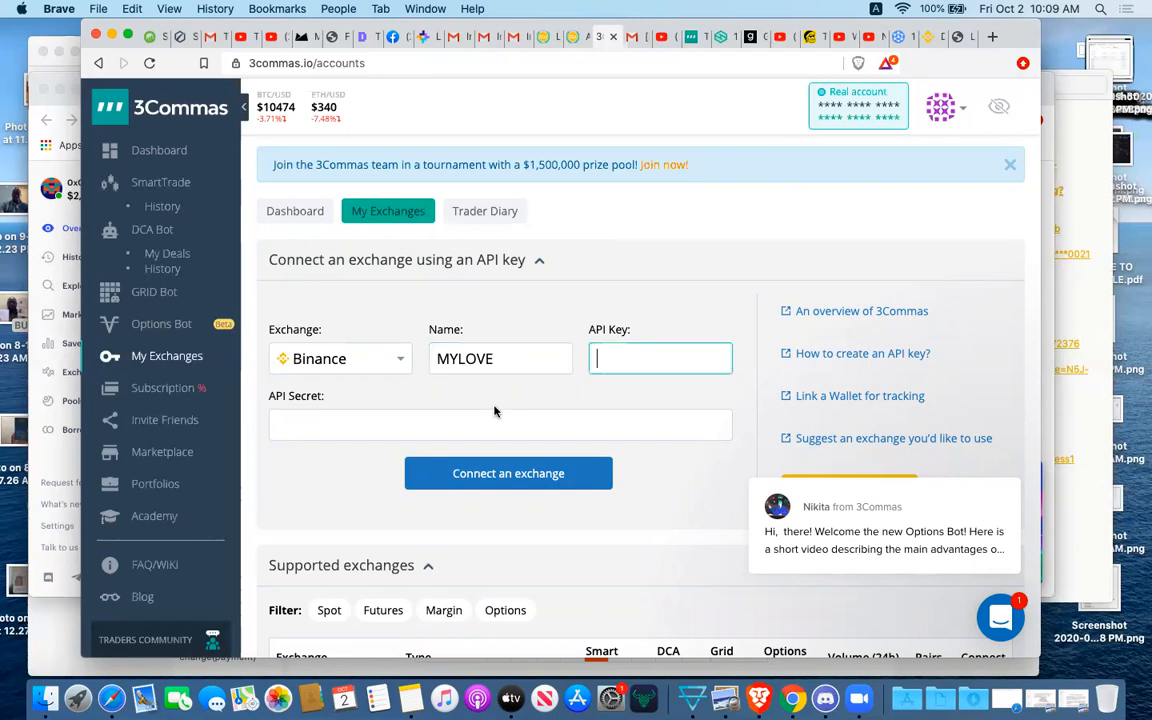
left_click(468, 423)
left_click(610, 358)
left_click(430, 428)
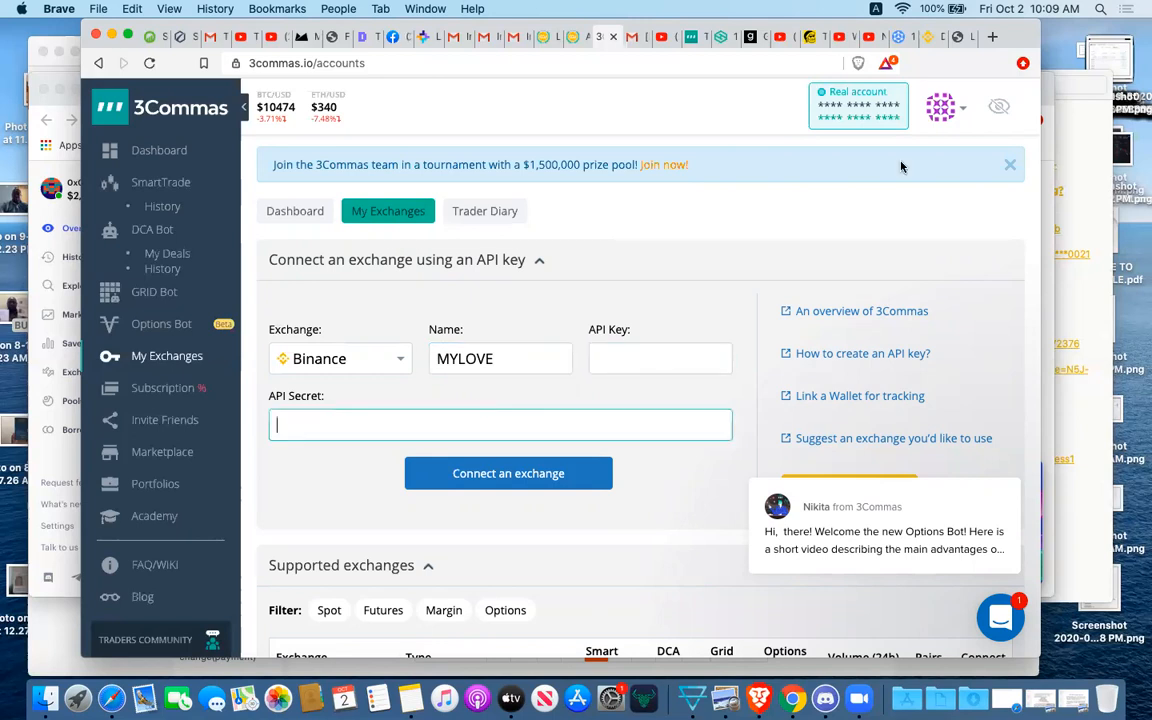
- Switch to Binance, go to API management and enter MYLOVE as the label for a new API key
left_click(924, 38)
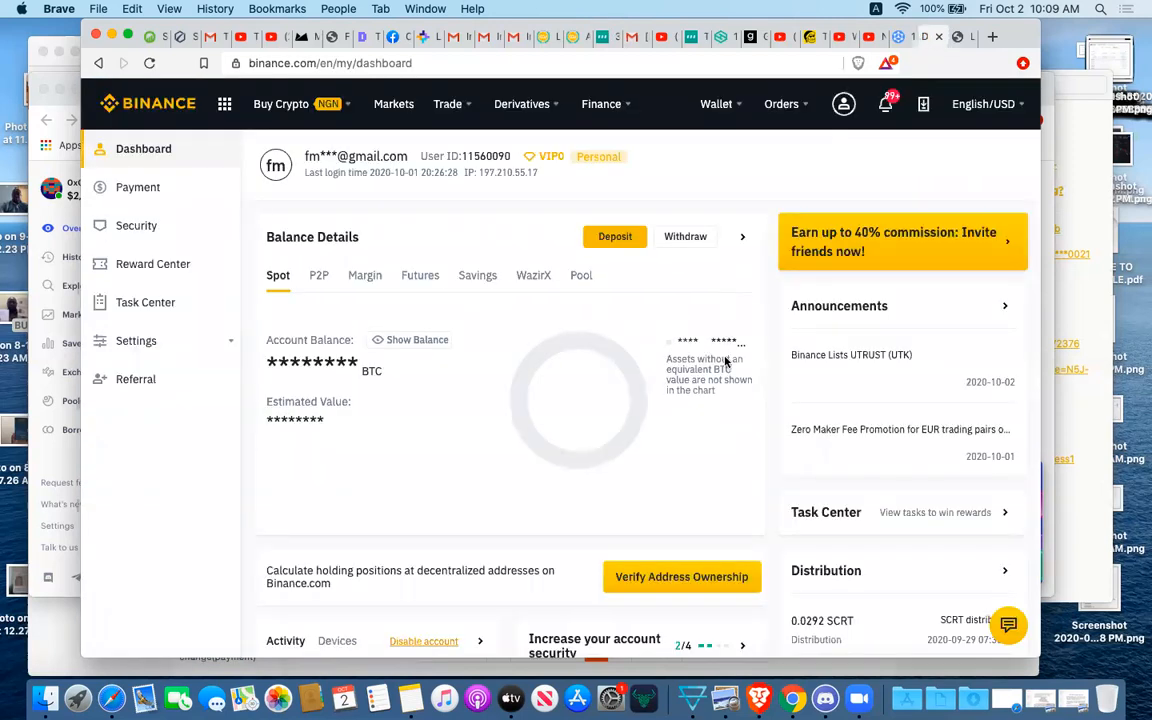
mouse_move(843, 104)
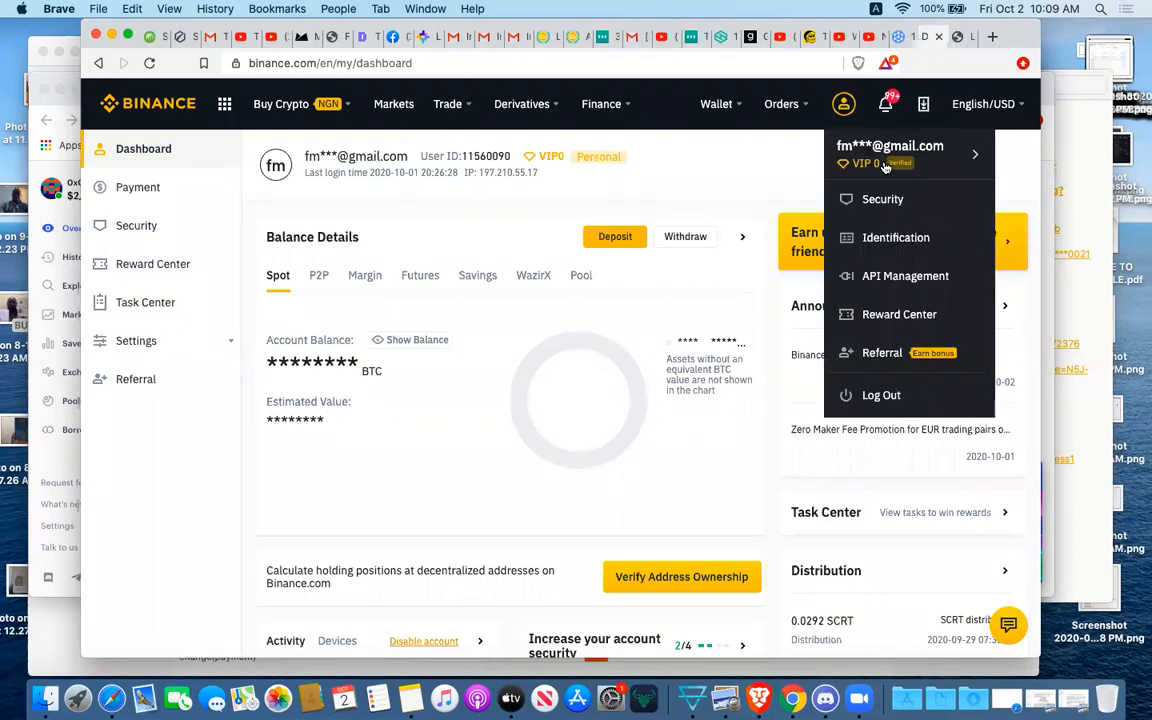
left_click(902, 277)
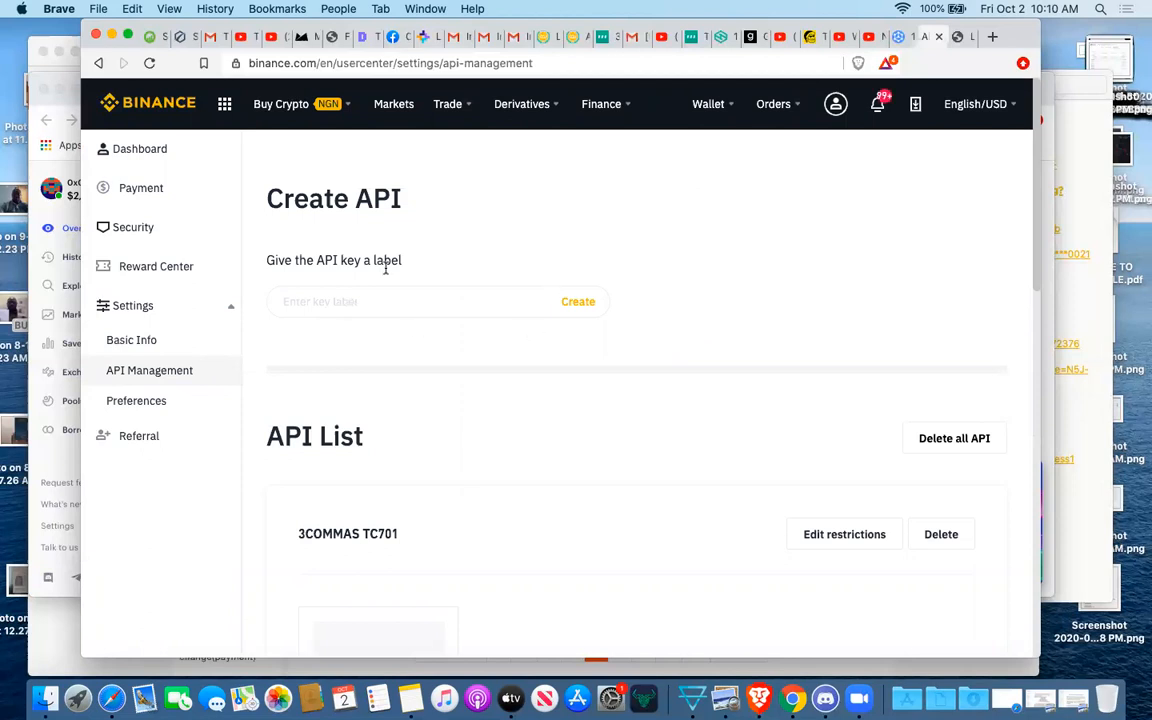
left_click(398, 301)
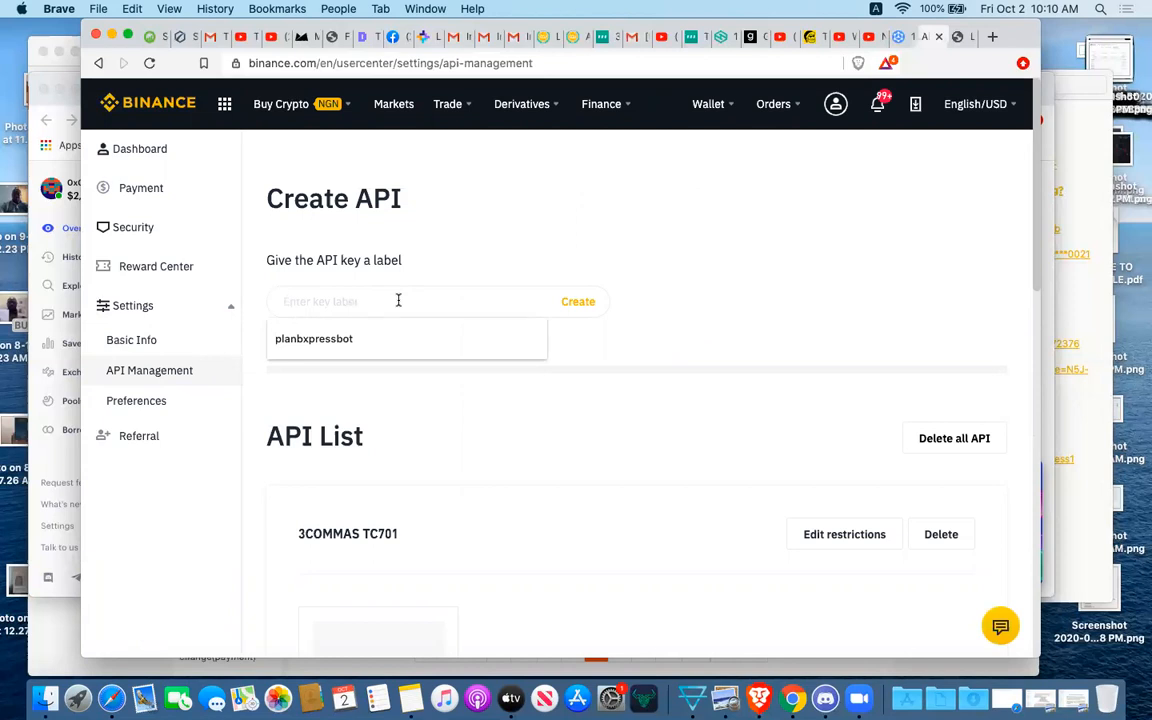
type("MYLO")
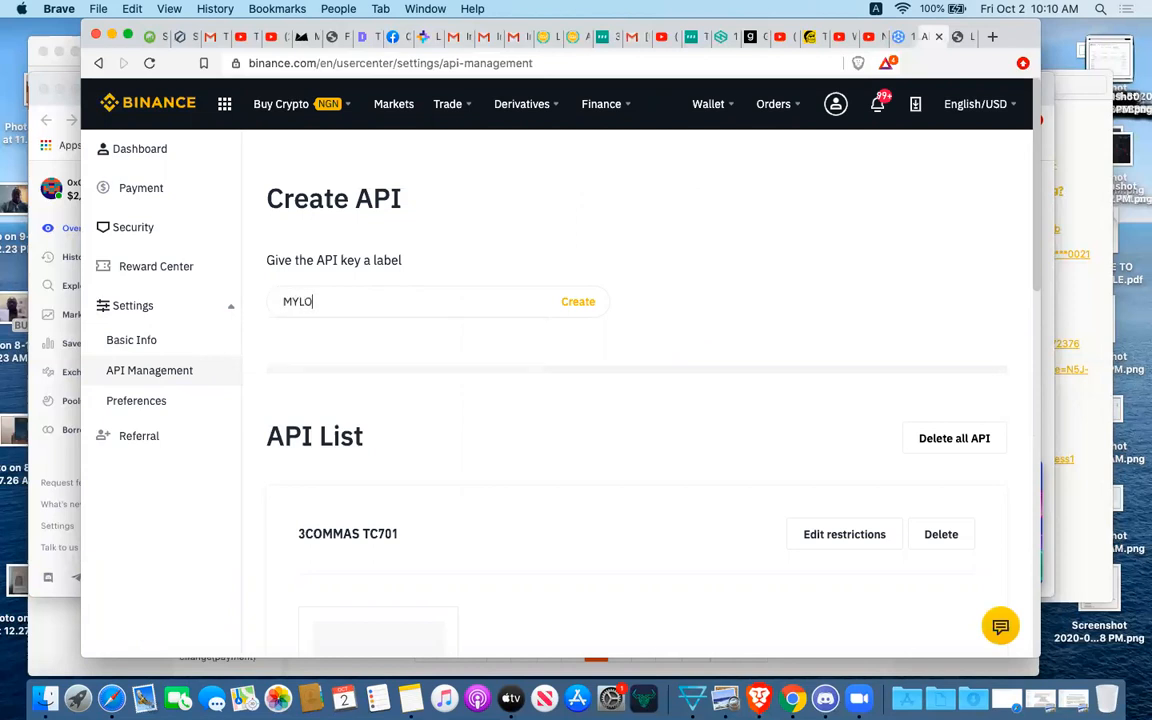
type("VE")
- Examine the API restrictions and IP access restrictions of the existing 3COMMAS TC701 key
scroll(702, 312, "down", 10)
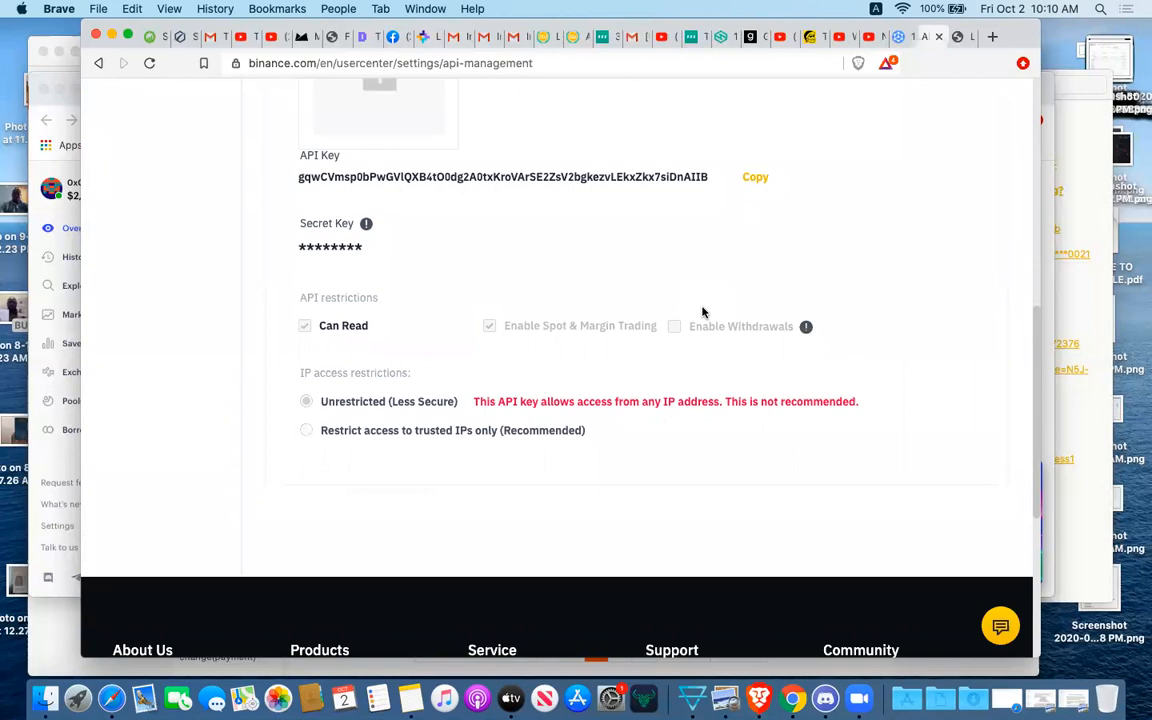
scroll(702, 312, "up", 1)
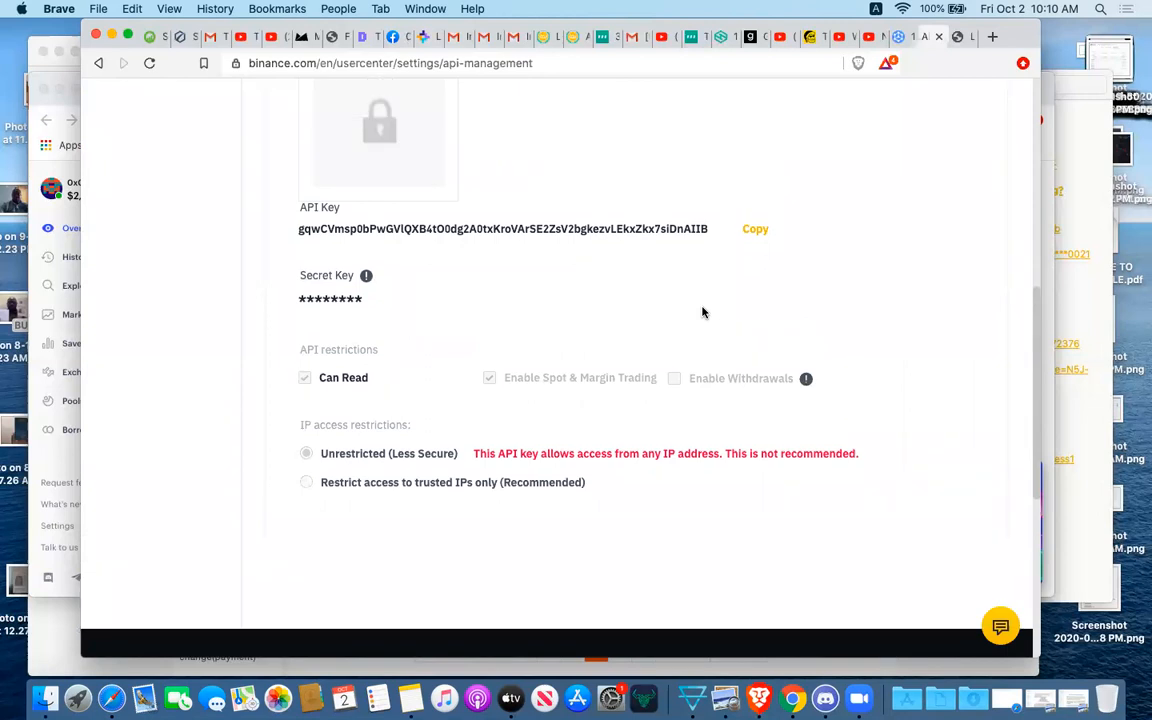
scroll(702, 312, "down", 2)
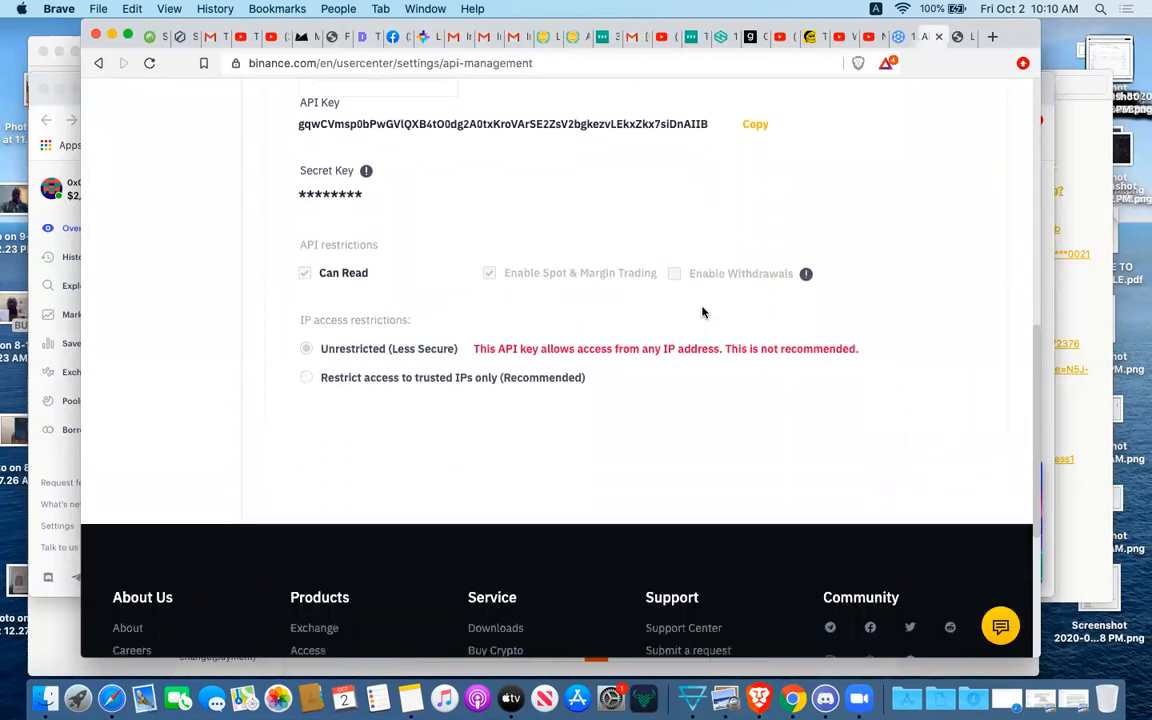
scroll(702, 312, "down", 1)
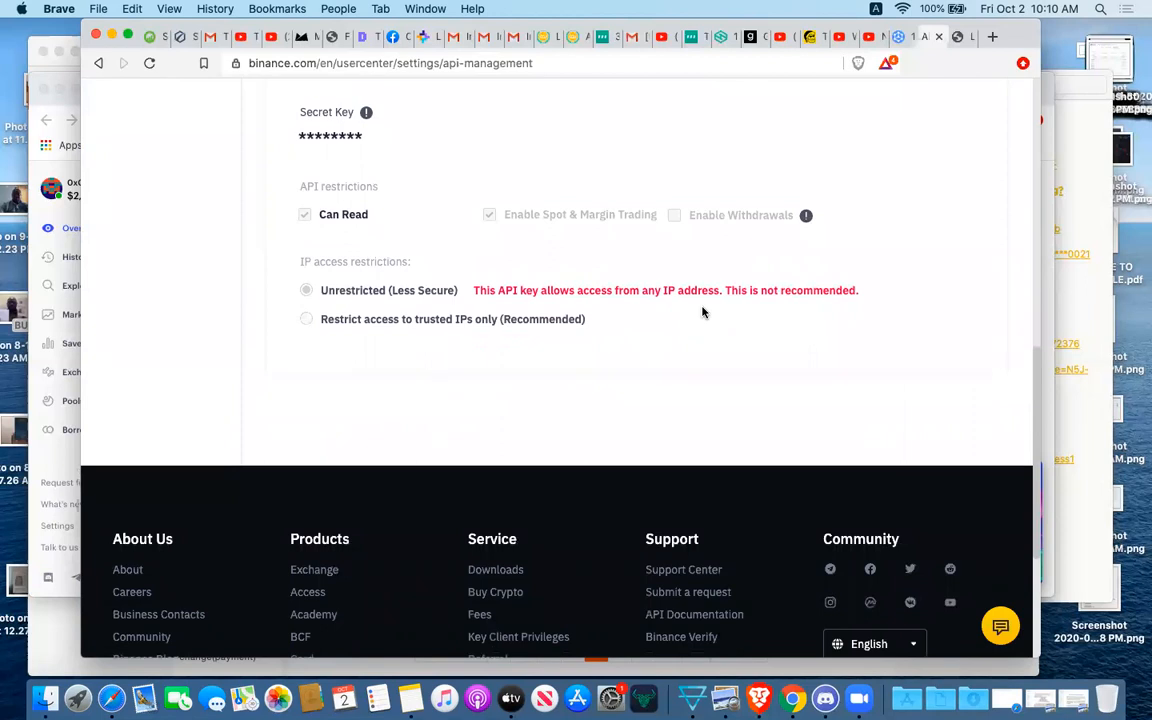
scroll(702, 312, "down", 1)
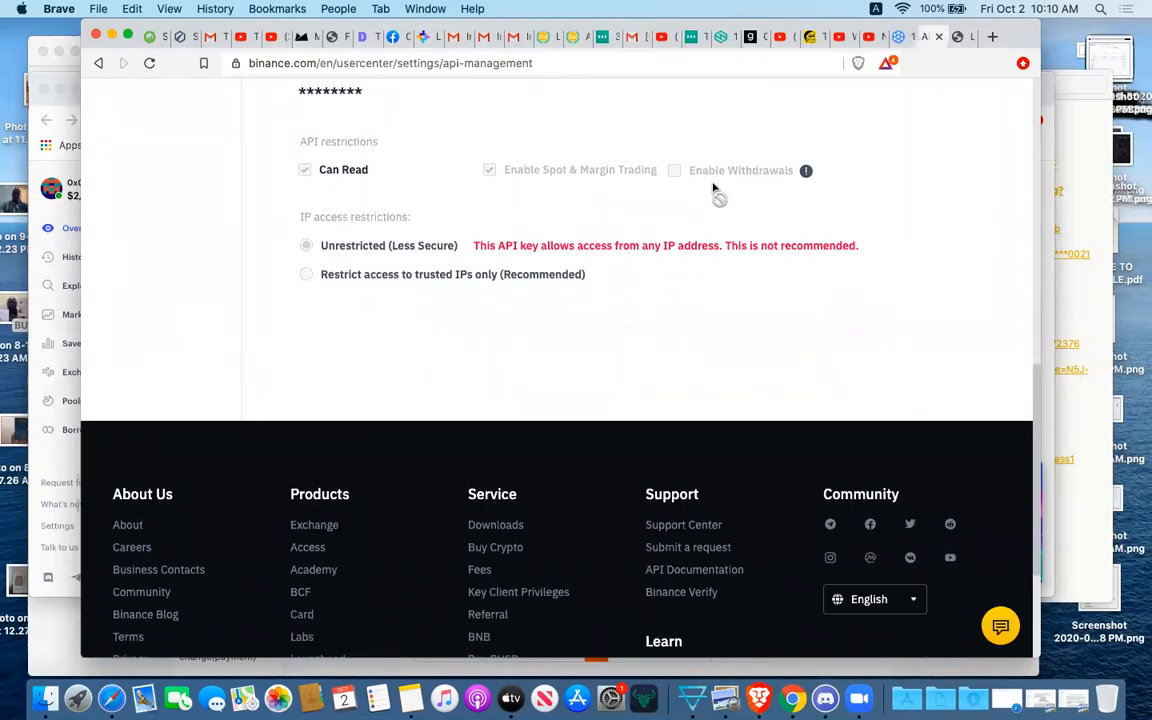
scroll(664, 200, "up", 1)
scroll(664, 200, "up", 5)
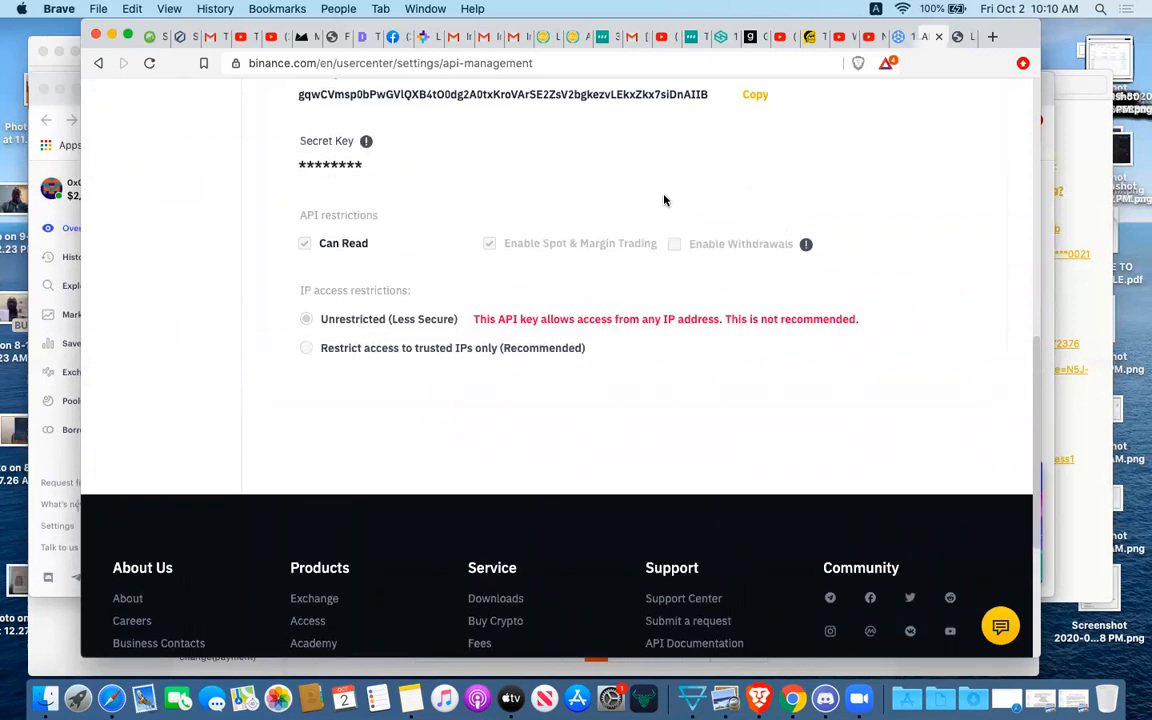
scroll(664, 200, "down", 1)
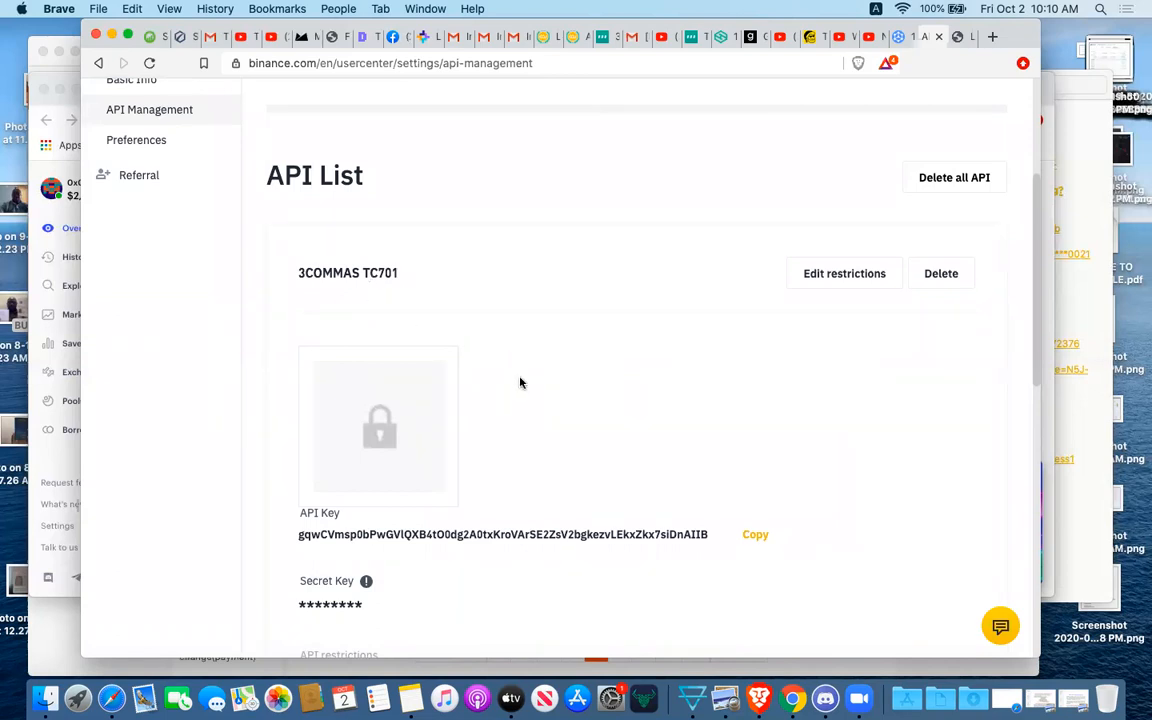
scroll(520, 382, "down", 1)
scroll(520, 382, "up", 1)
scroll(520, 382, "up", 3)
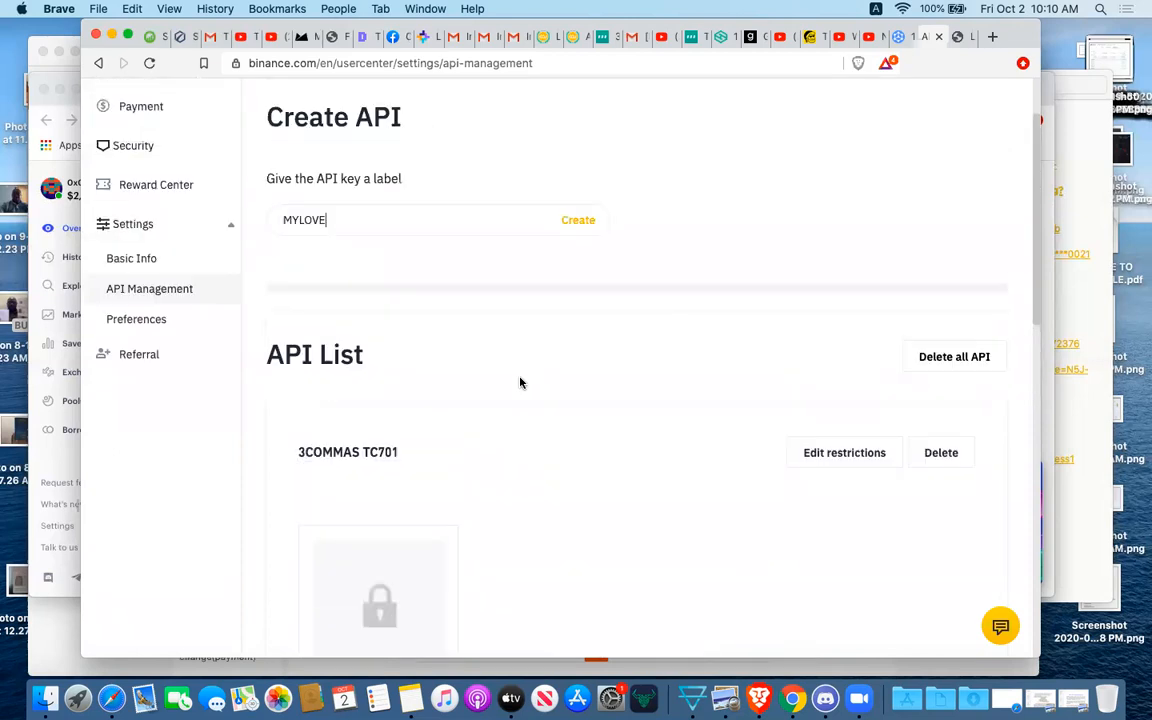
scroll(520, 382, "up", 1)
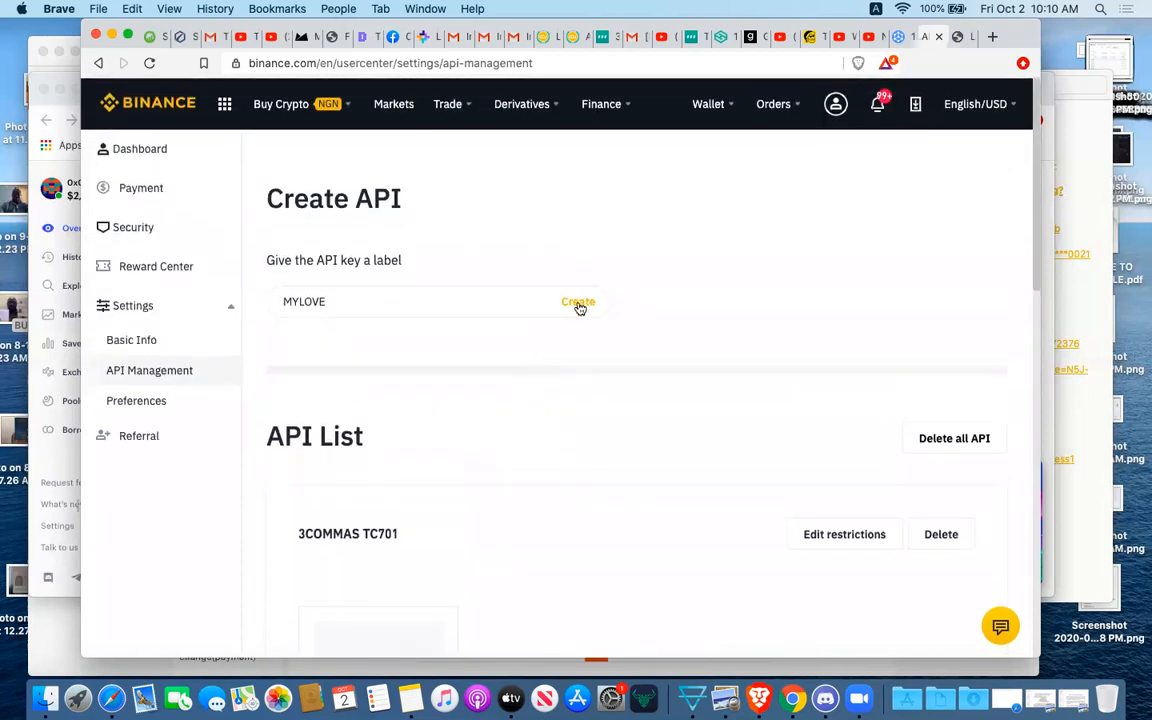
- Try to create the MYLOVE API key, then dismiss the security verification without entering any codes
left_click(578, 303)
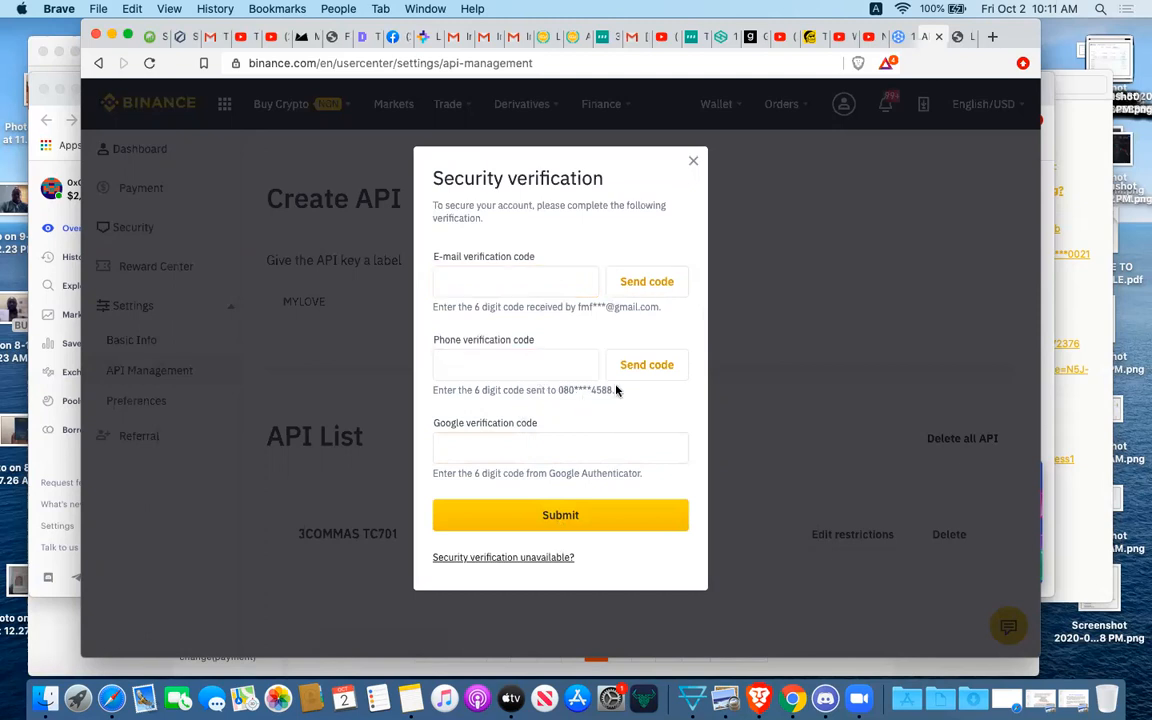
left_click(452, 275)
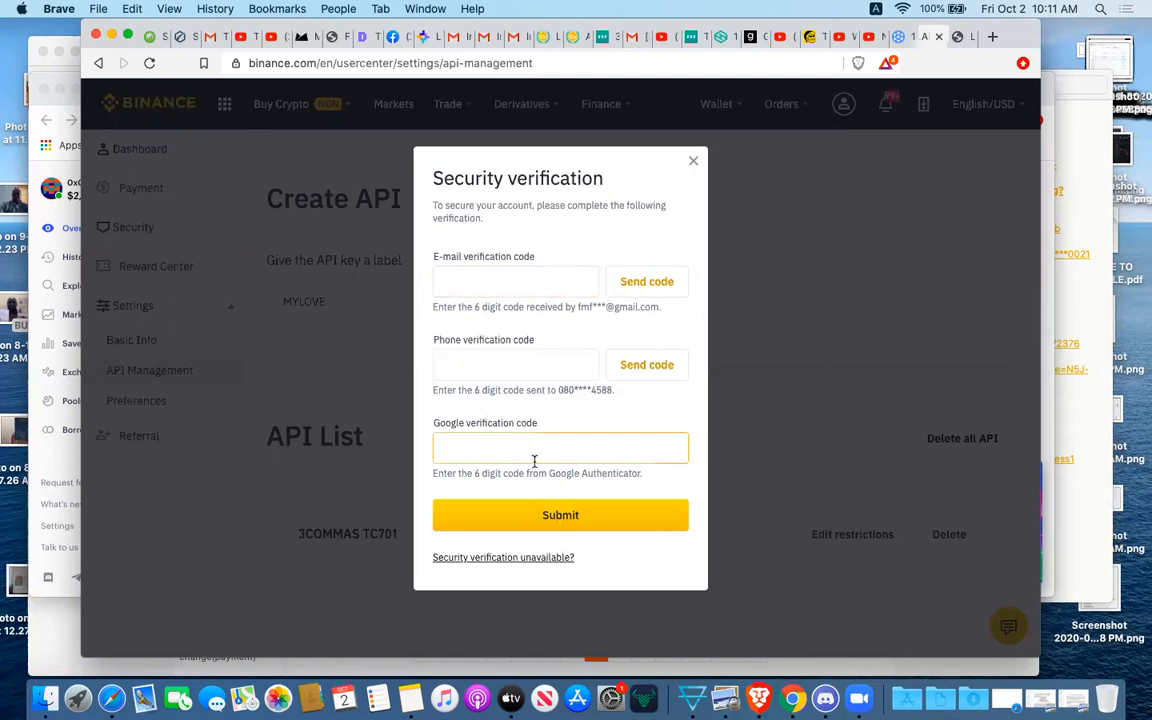
left_click(695, 161)
- Review where the API key and secret key of the 3COMMAS TC701 entry are listed
scroll(582, 365, "down", 10)
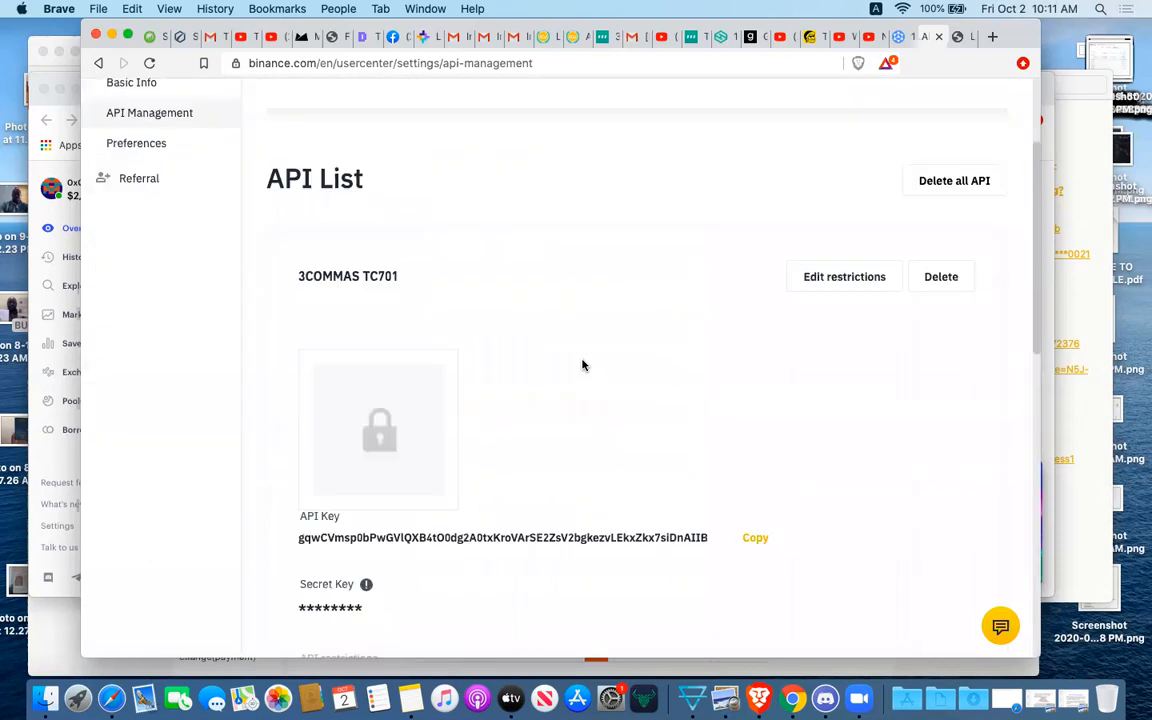
scroll(582, 365, "down", 1)
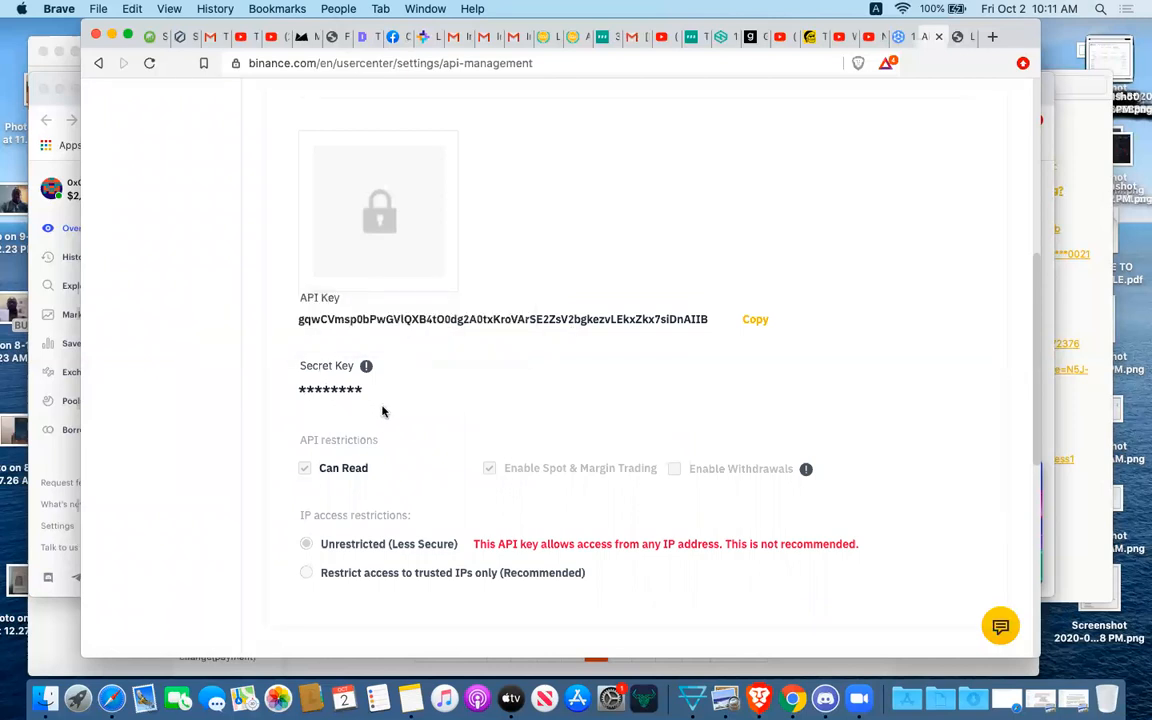
mouse_move(366, 368)
scroll(606, 388, "up", 10)
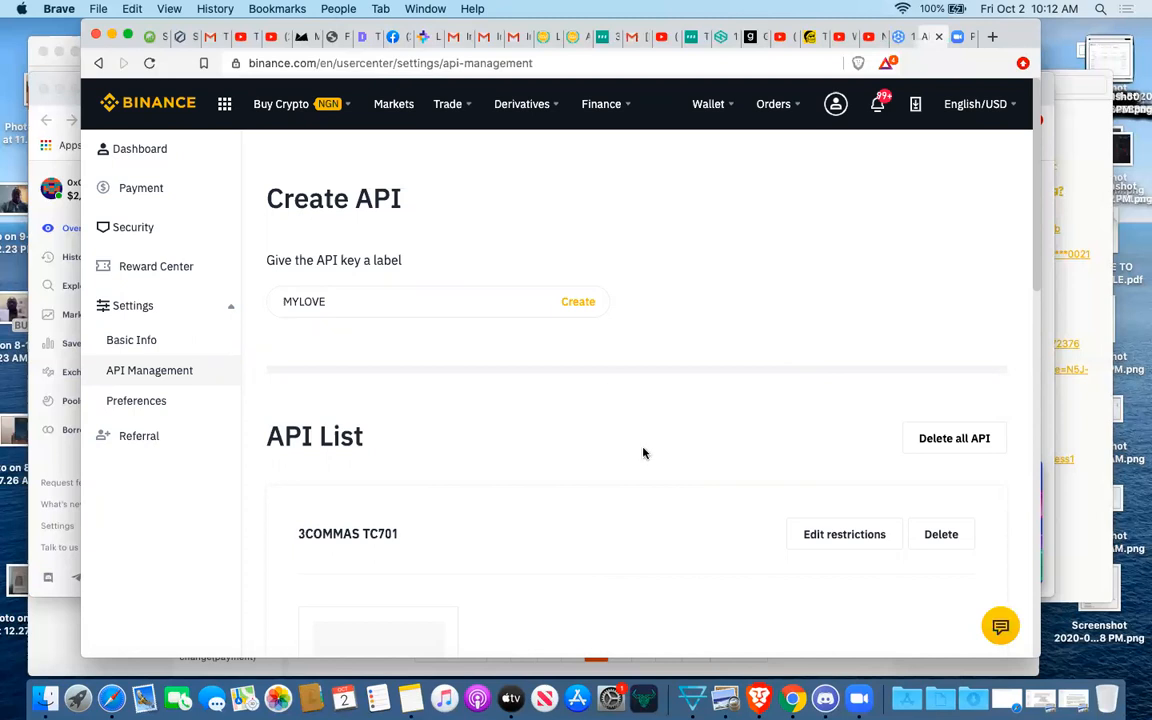
scroll(656, 468, "down", 5)
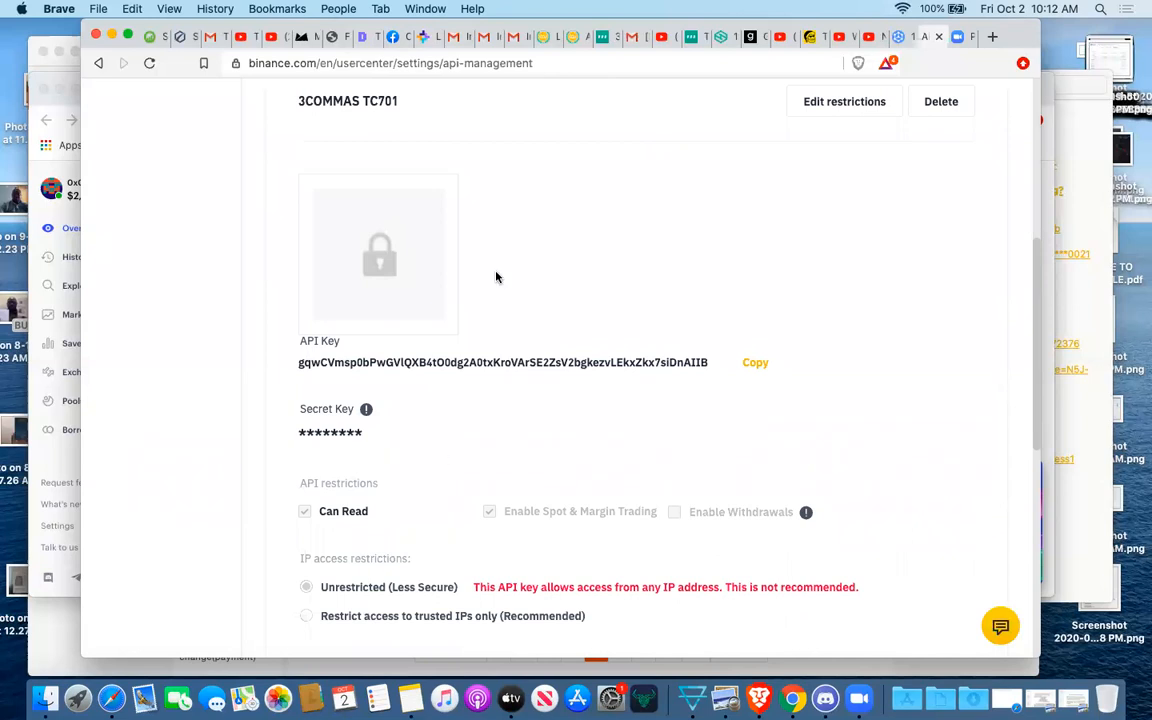
scroll(496, 277, "up", 5)
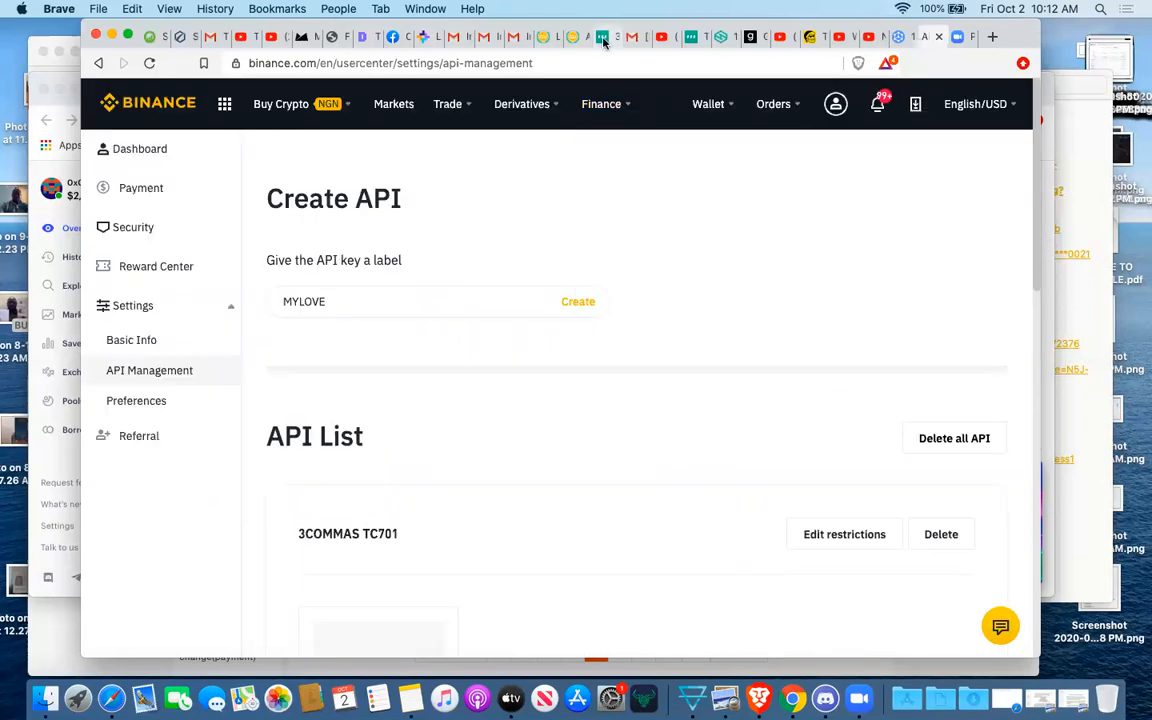
- Switch to 3Commas and locate the API key and API secret fields for the MYLOVE Binance connection
left_click(603, 38)
left_click(640, 358)
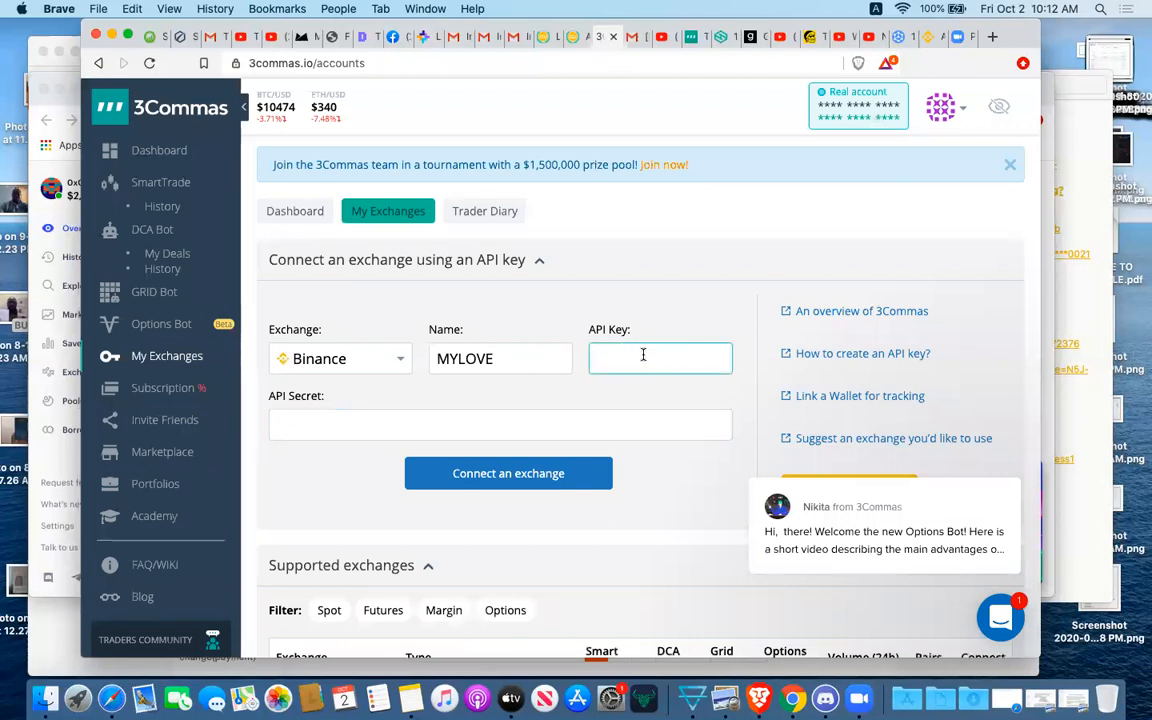
left_click(406, 426)
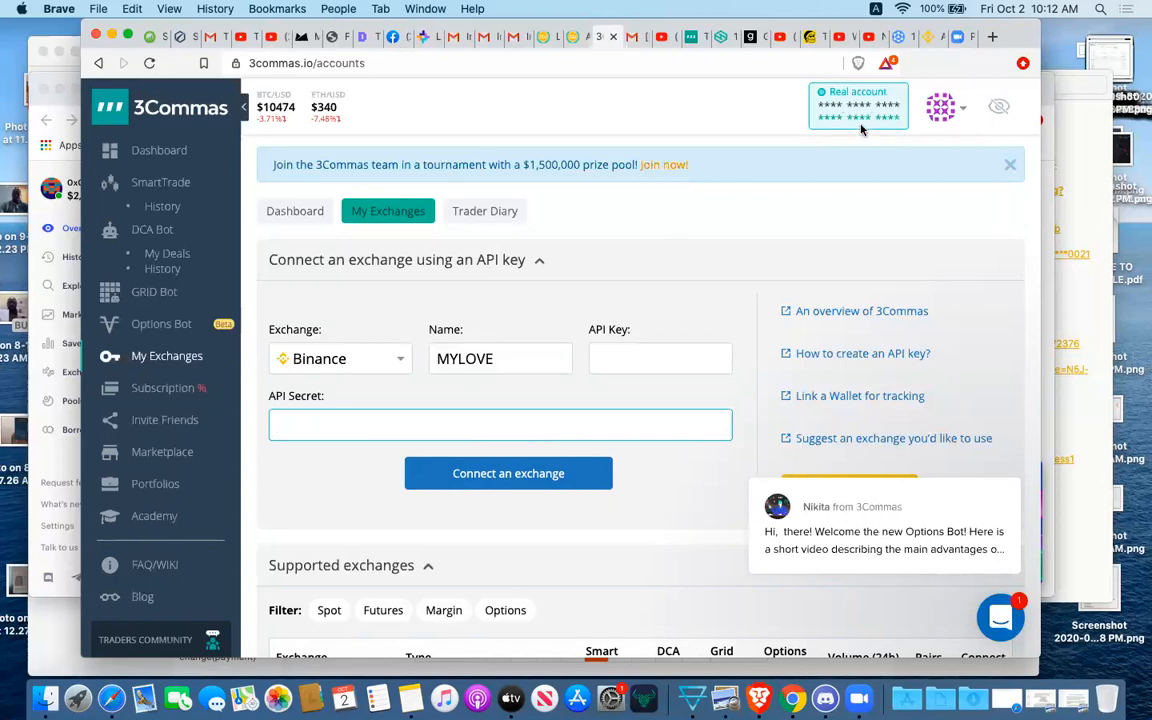
- Reveal the account balances, view the 3Commas dashboard, and mask the balances again
left_click(1000, 109)
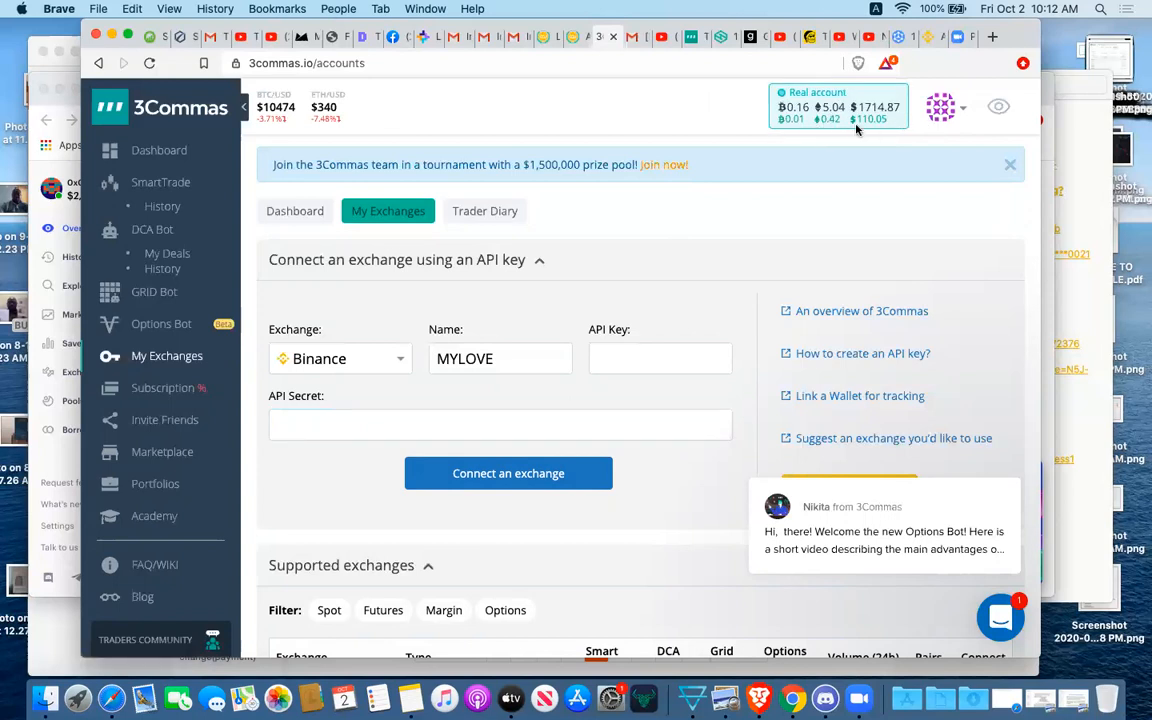
left_click(157, 148)
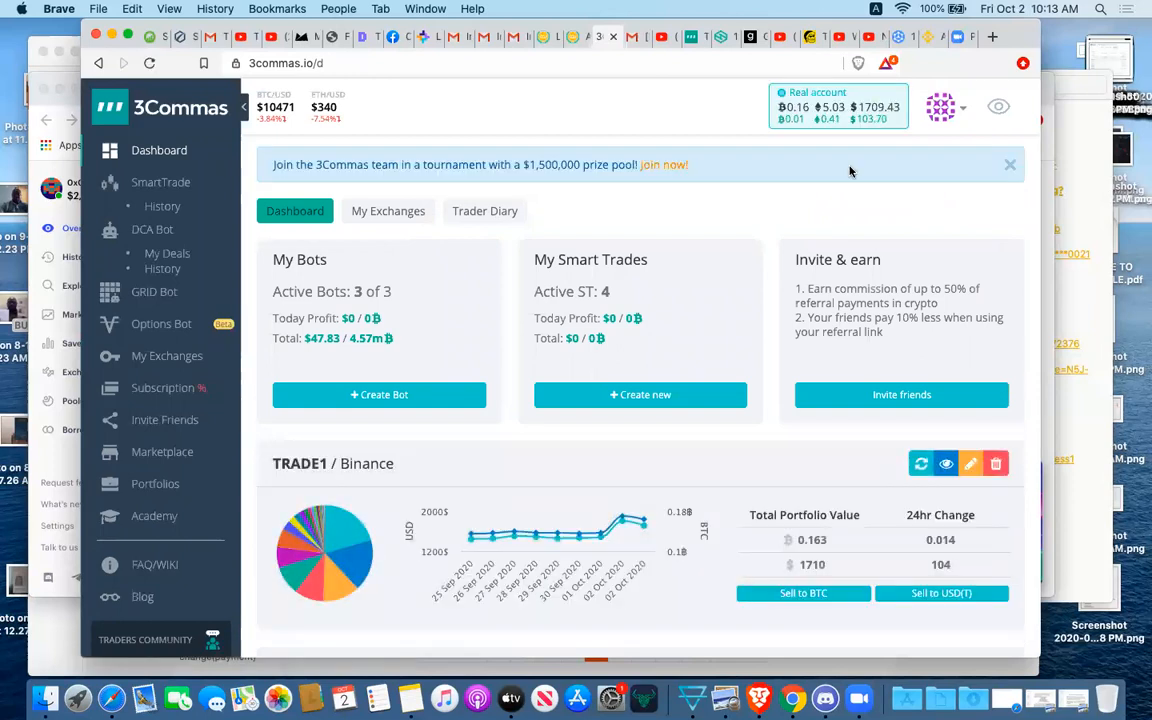
scroll(694, 293, "down", 3)
scroll(720, 270, "up", 1)
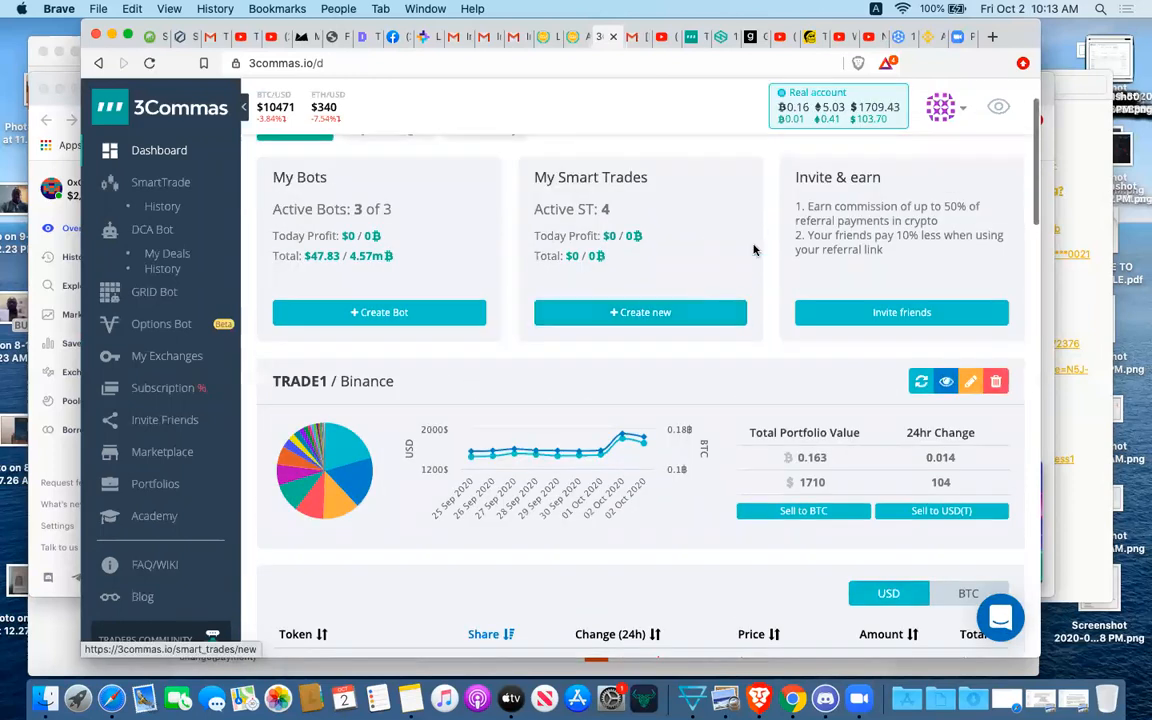
left_click(998, 107)
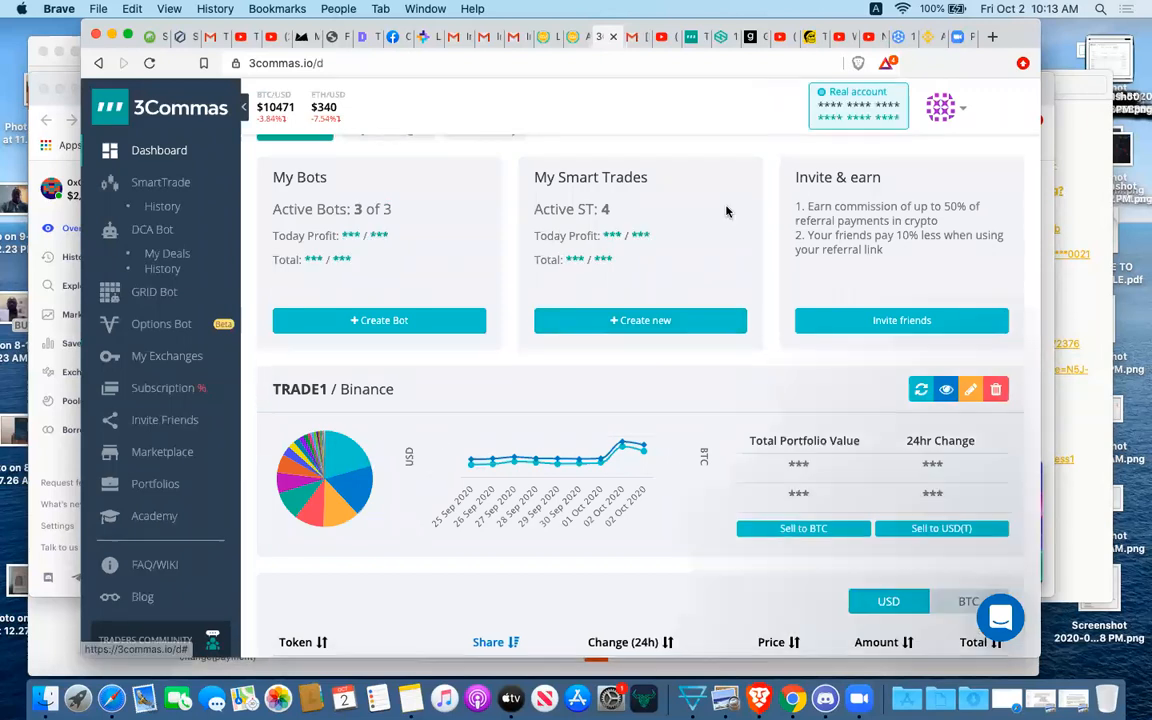
- Review the TRADE1 Binance portfolio, its token list, and the bot and smart trade summaries on the dashboard
scroll(535, 411, "down", 2)
scroll(535, 411, "down", 2)
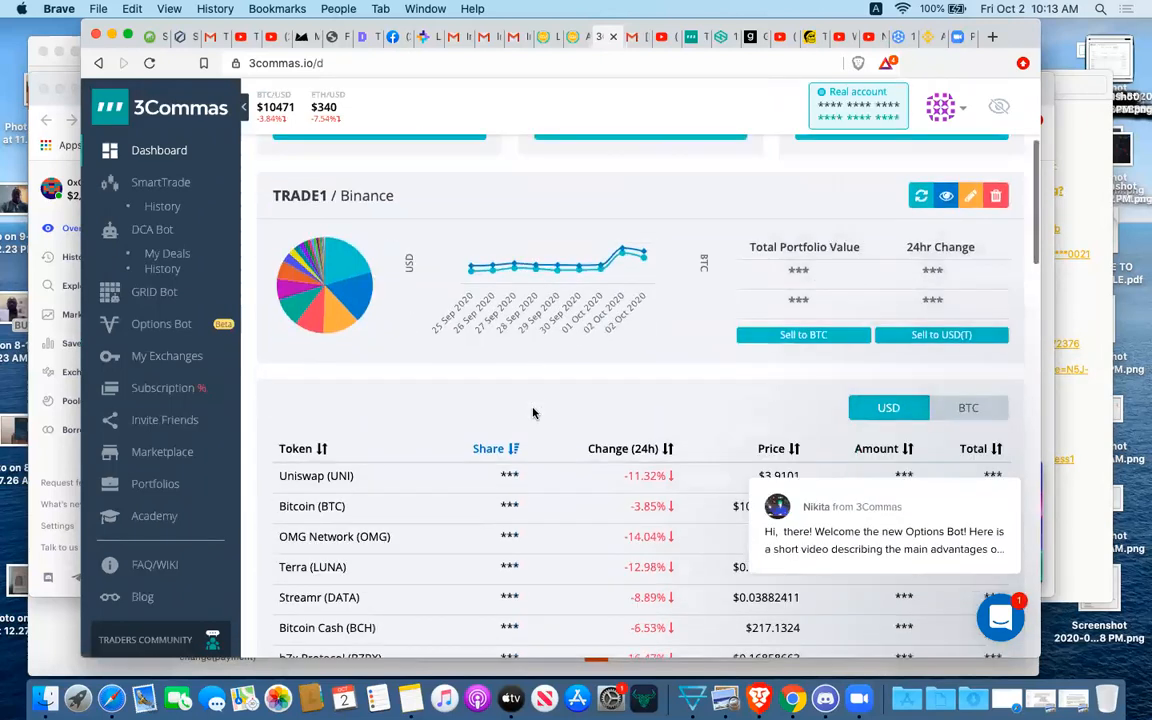
scroll(535, 412, "up", 5)
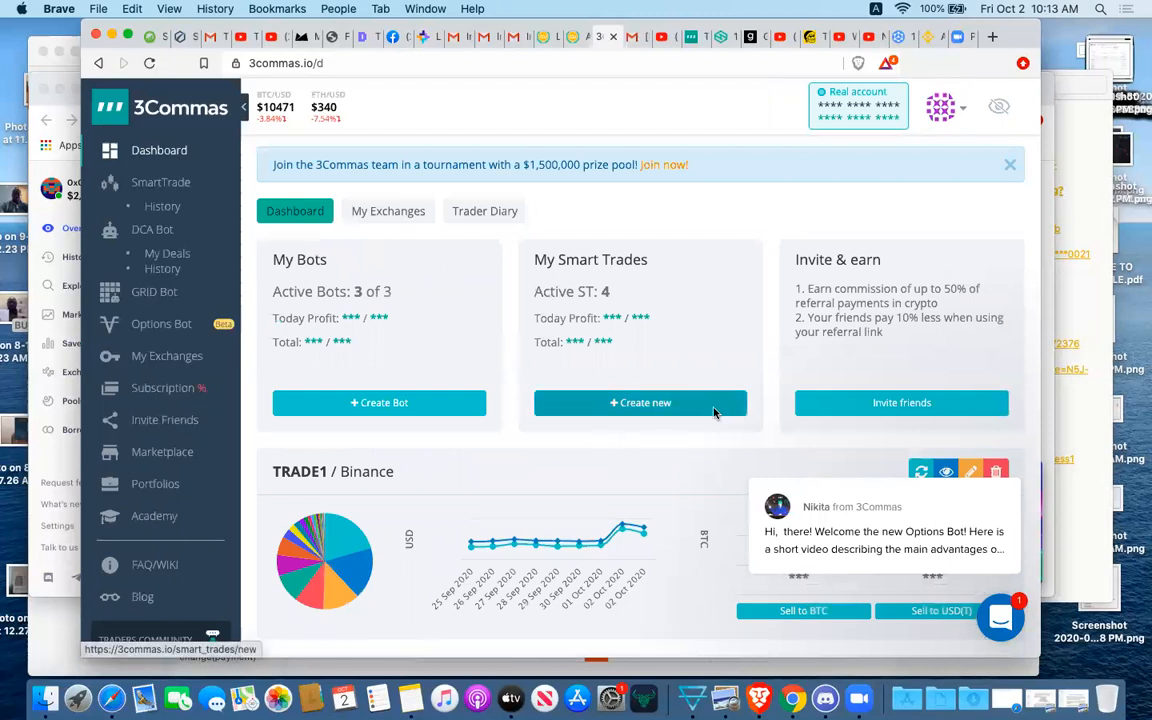
scroll(700, 411, "down", 2)
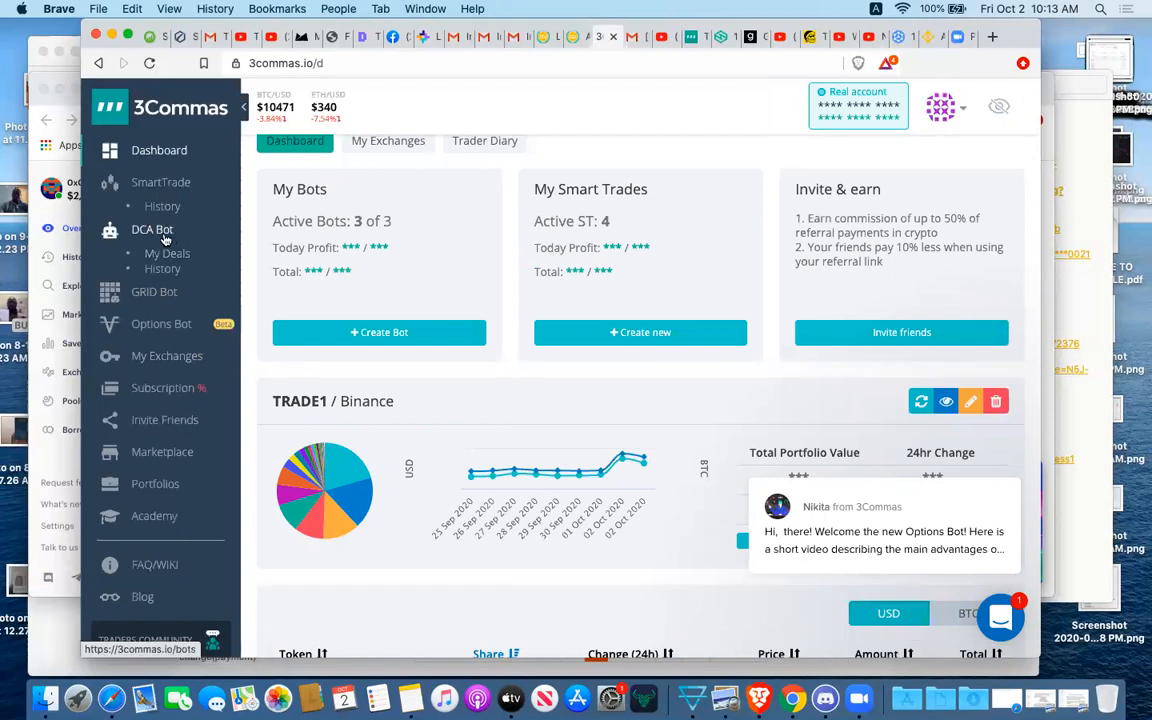
scroll(528, 276, "up", 2)
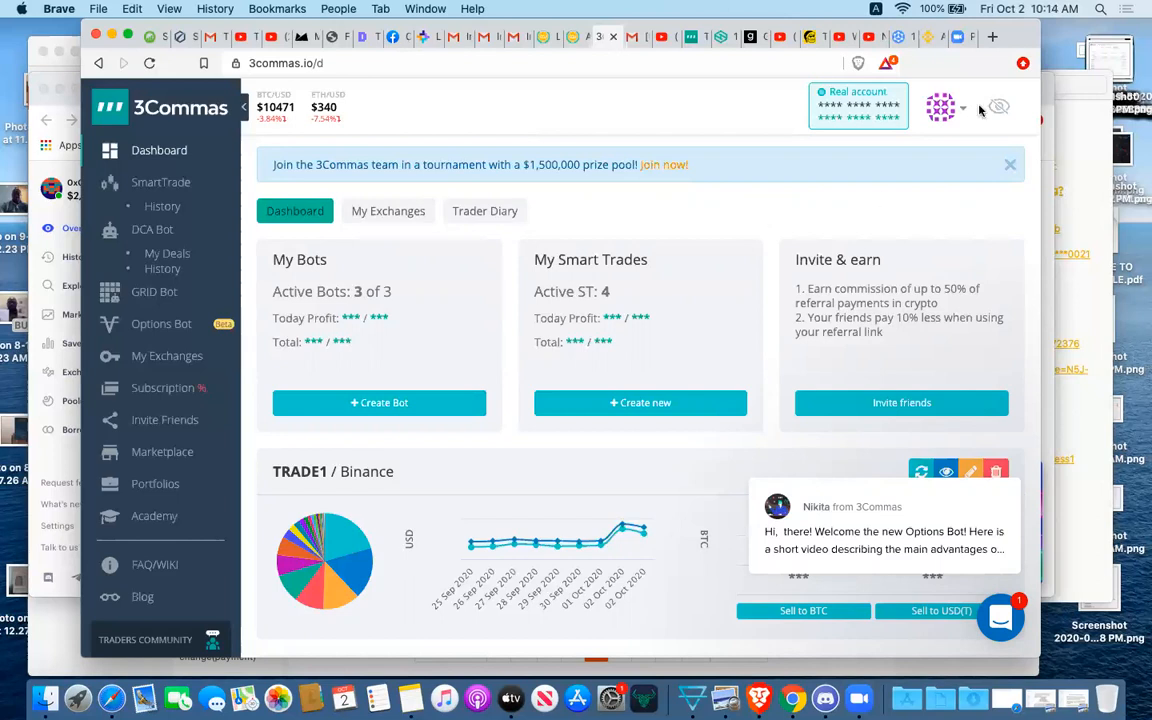
- Switch to Binance and open the fiat deposit form from the account dashboard
left_click(926, 37)
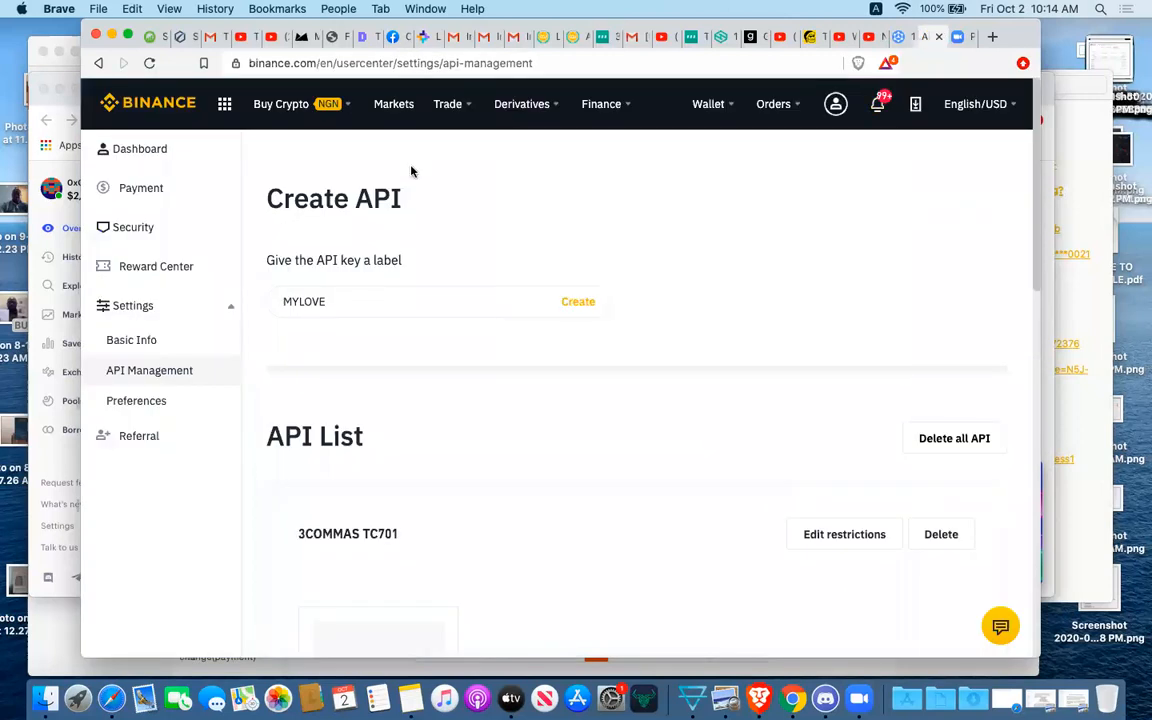
mouse_move(842, 107)
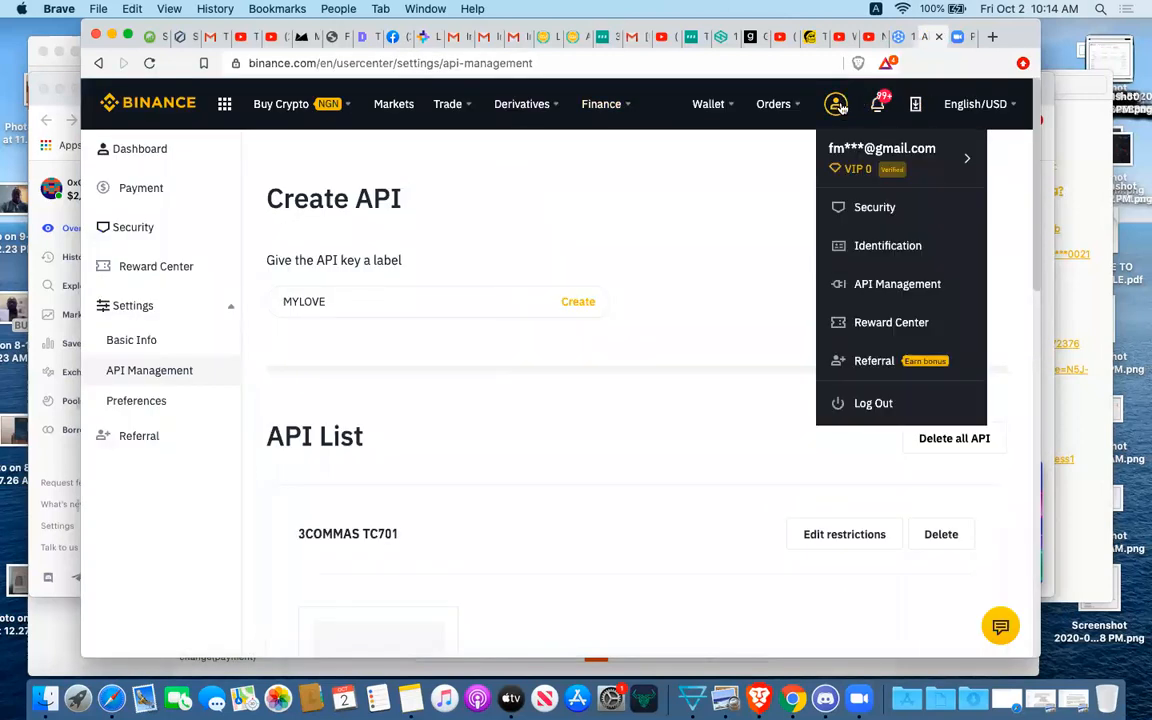
left_click(879, 154)
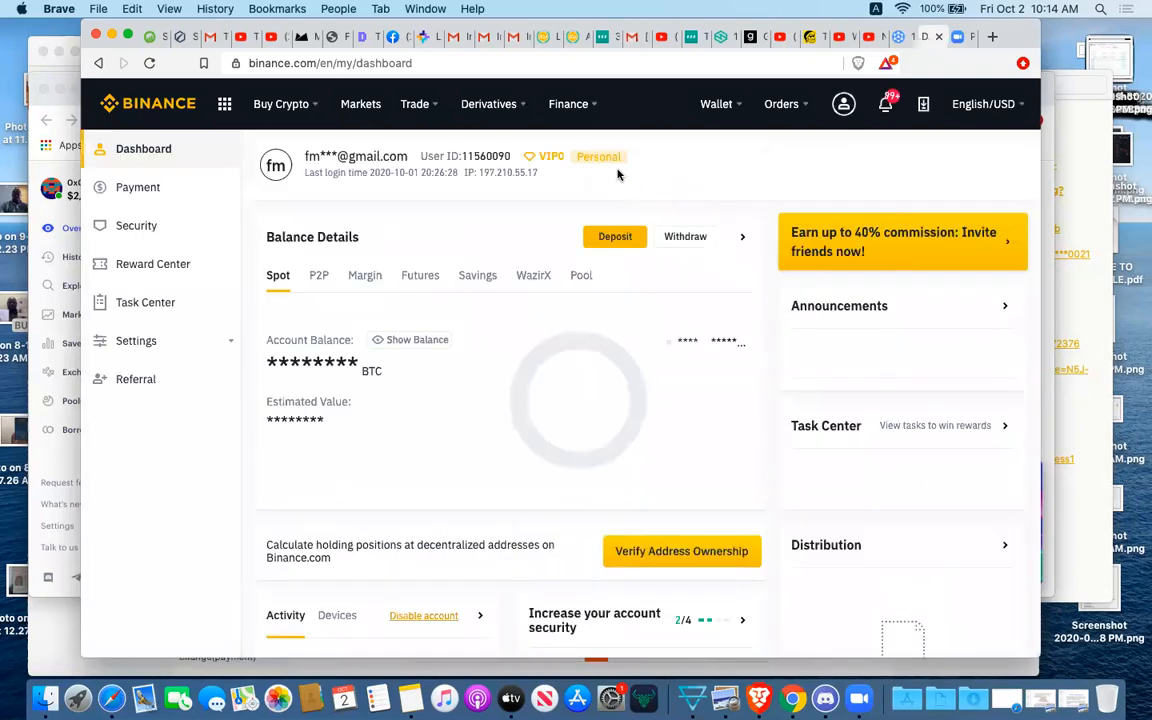
left_click(614, 244)
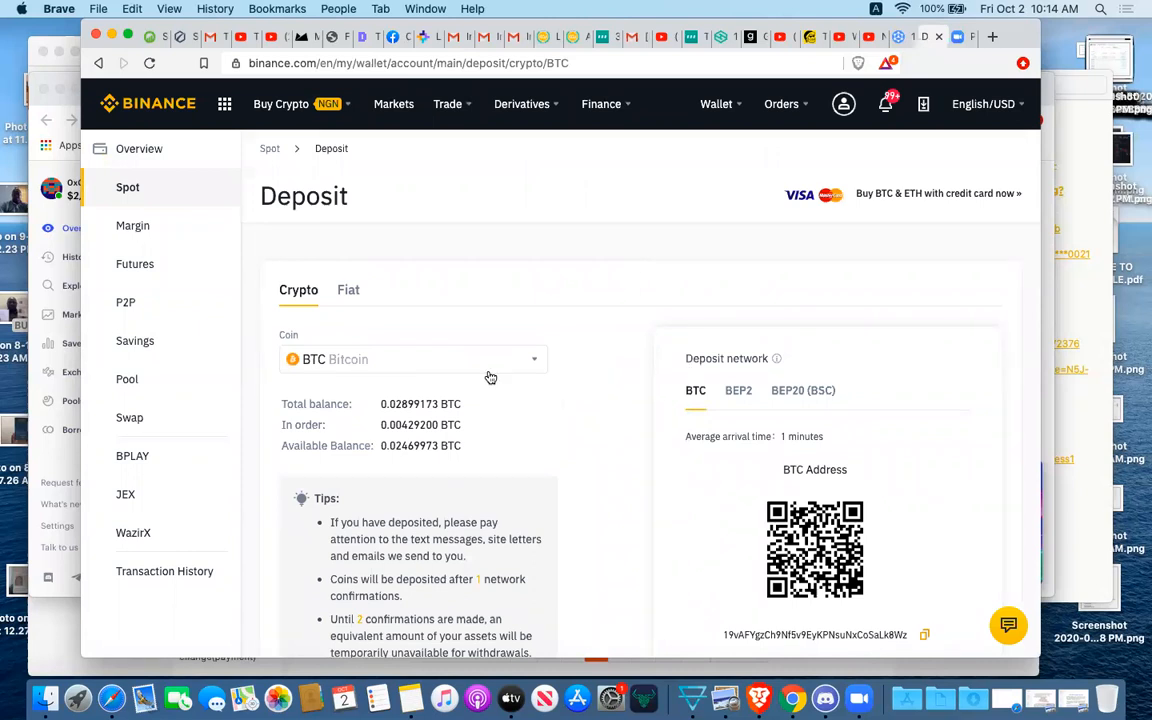
left_click(350, 293)
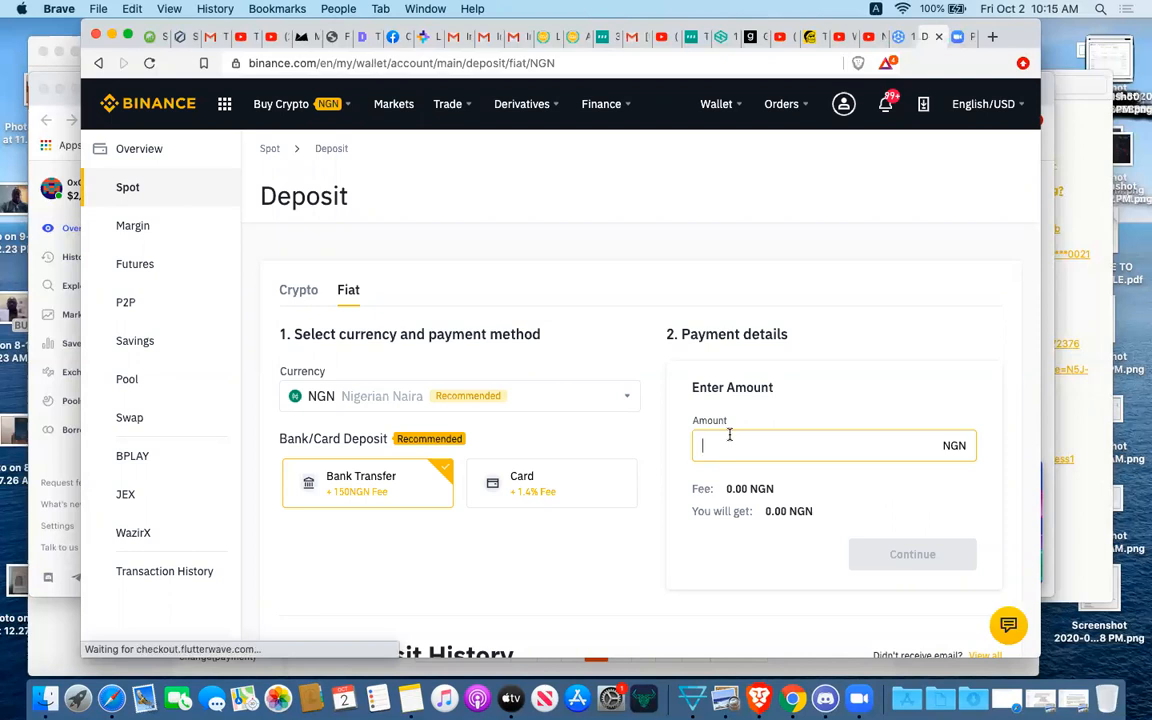
- Enter a deposit amount of 50000 NGN by bank transfer and continue to the payment checkout
type("50")
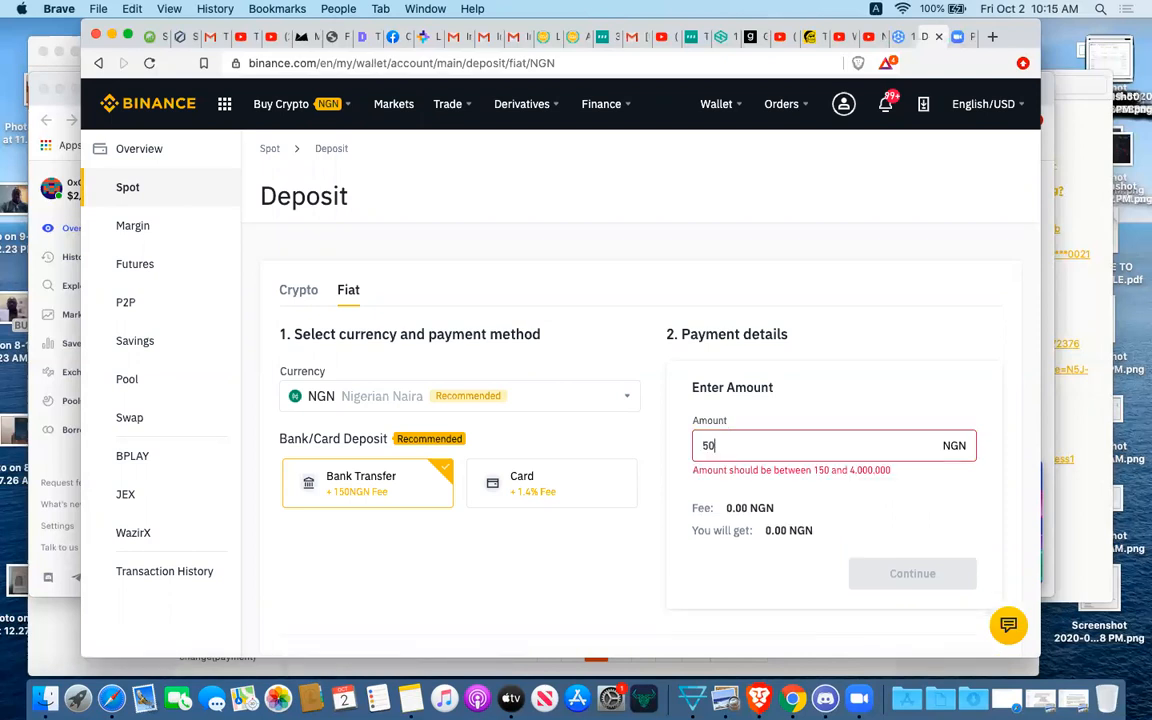
type("000")
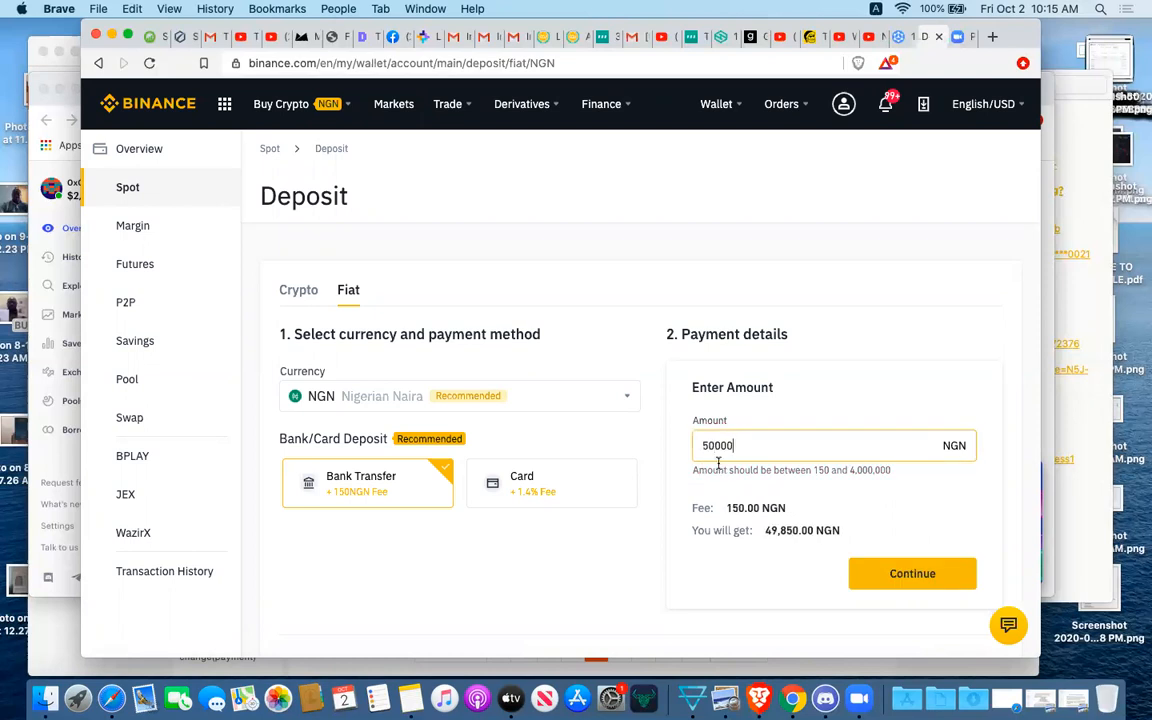
type("0")
key("BackSpace")
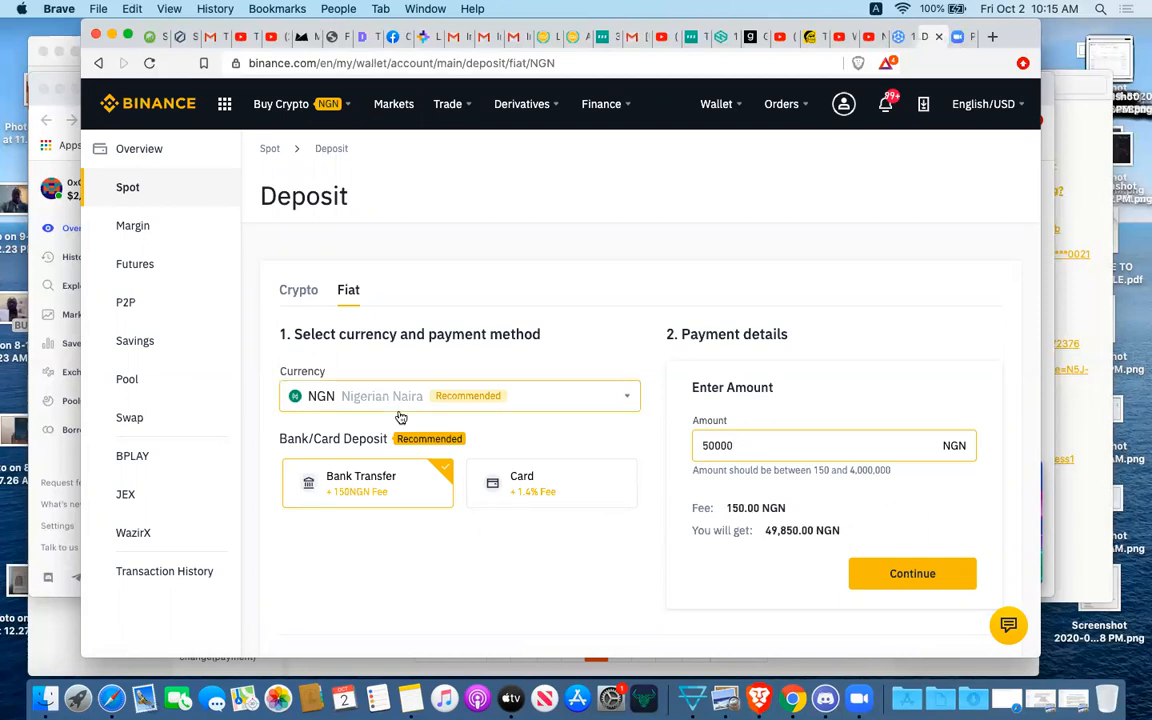
left_click(657, 429)
scroll(657, 429, "down", 2)
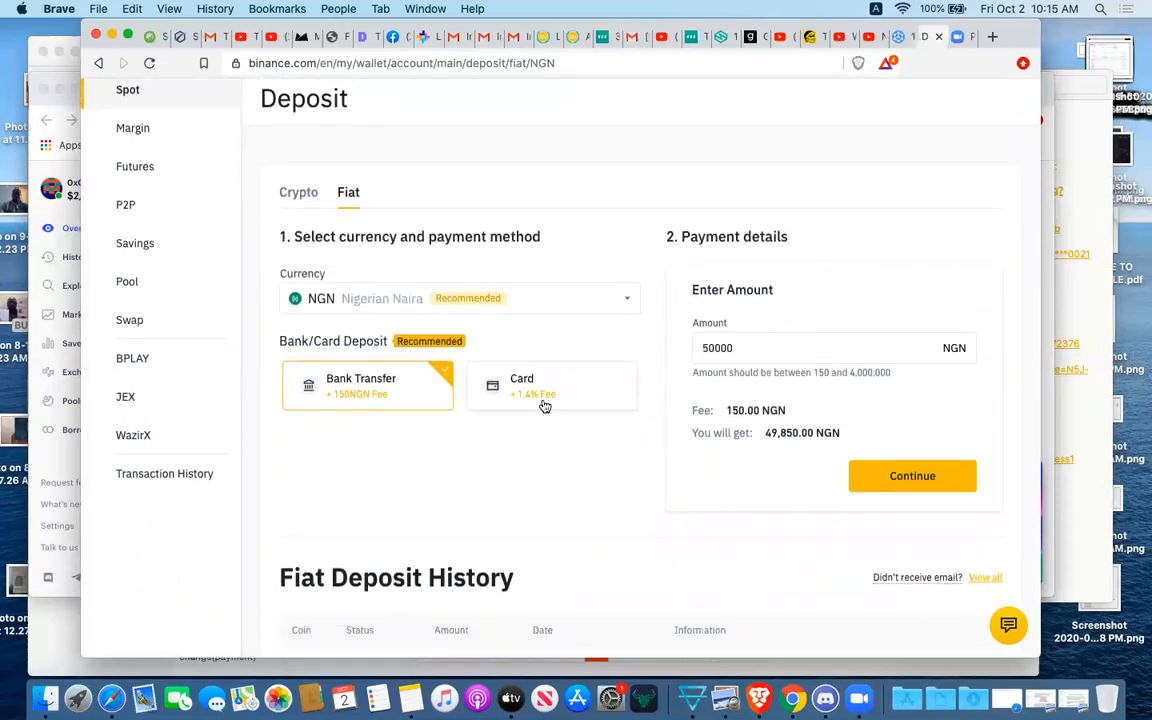
left_click(898, 479)
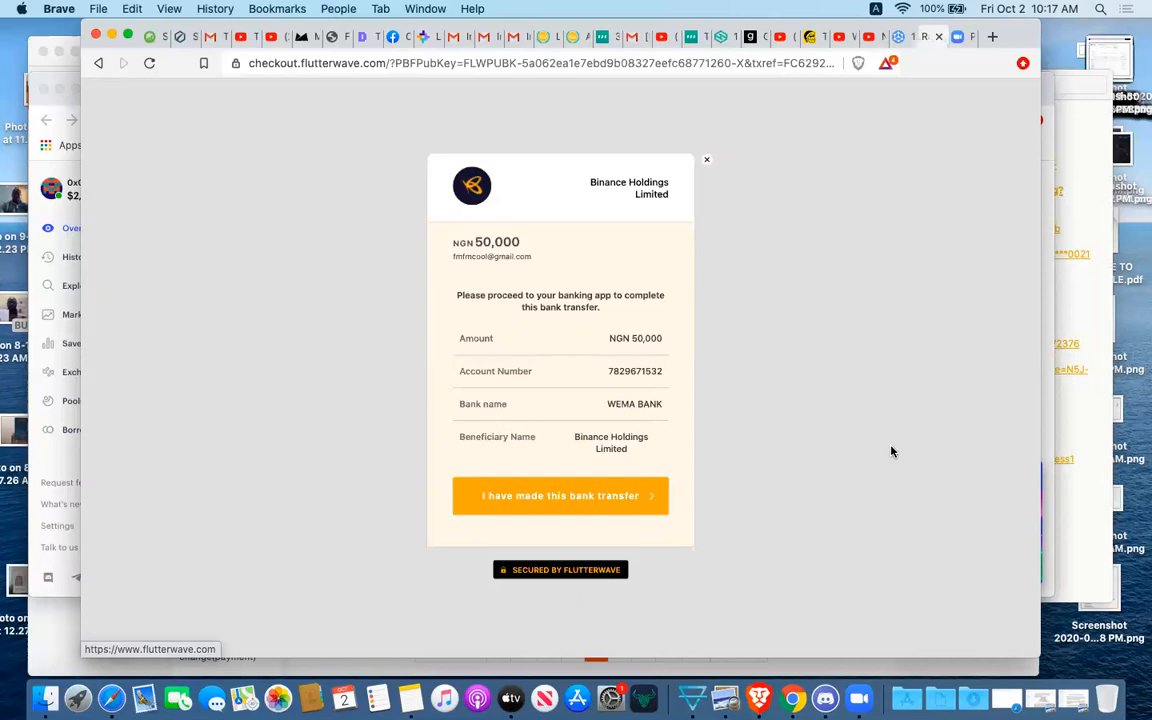
- Open the GTBank internet banking site in a new tab and go to the personal banking login
left_click(992, 37)
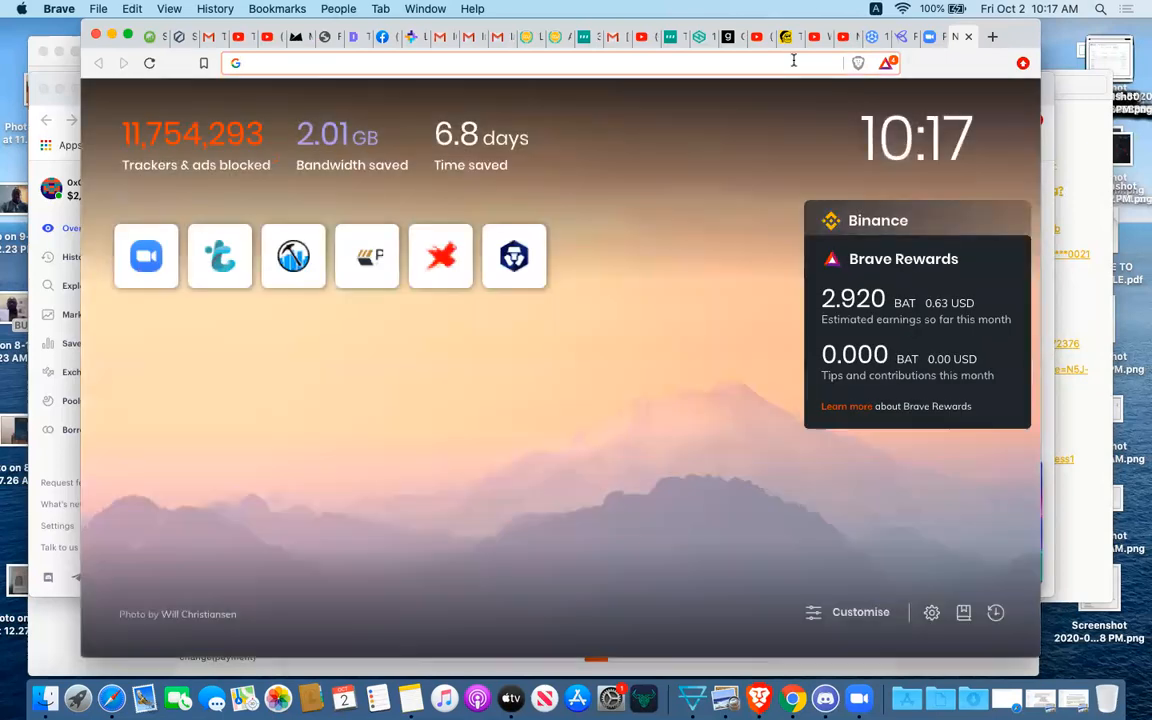
type("GT")
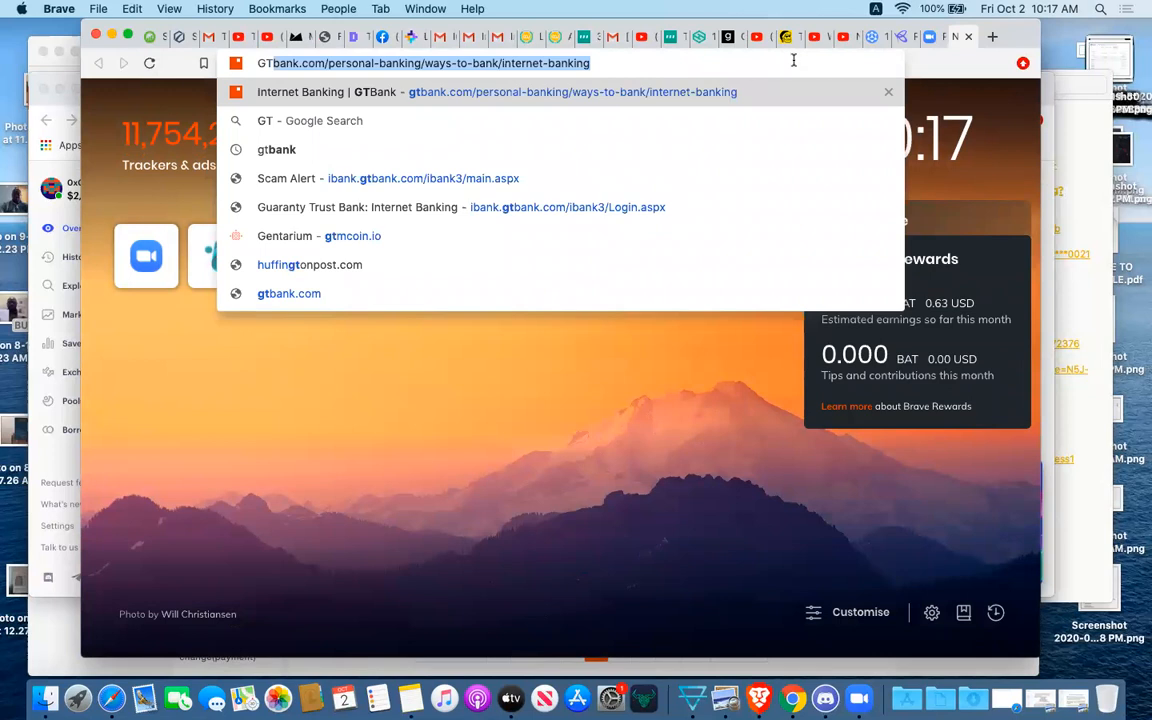
key("Return")
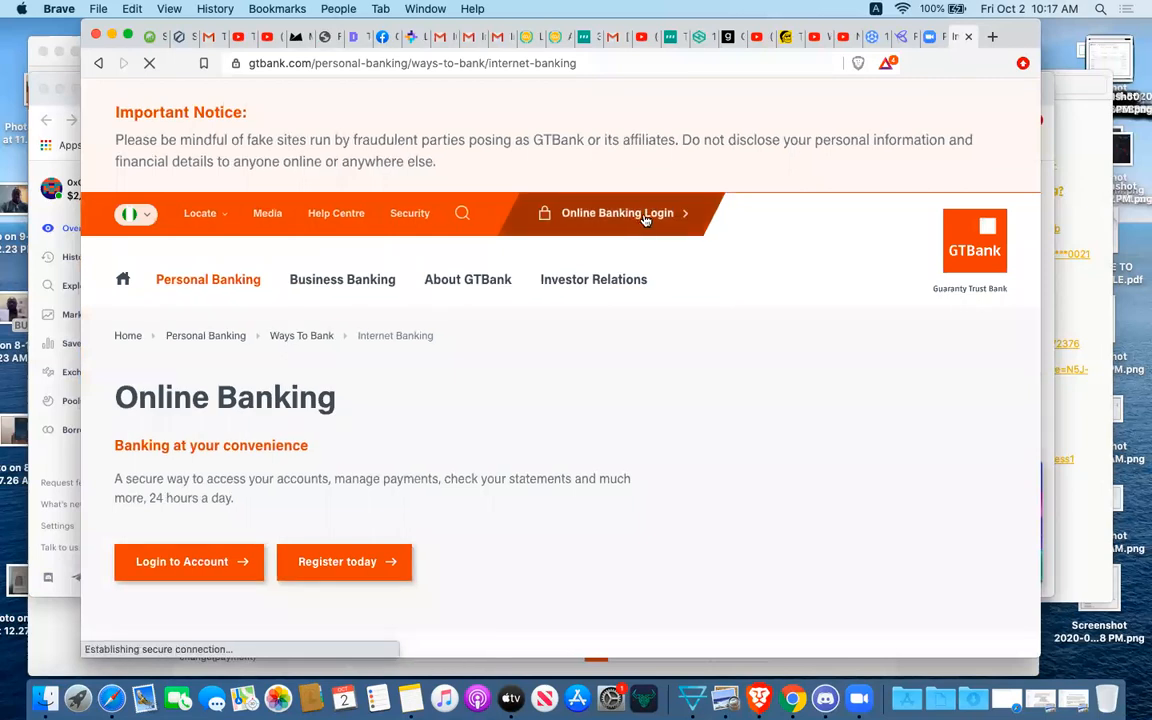
mouse_move(643, 218)
left_click(775, 308)
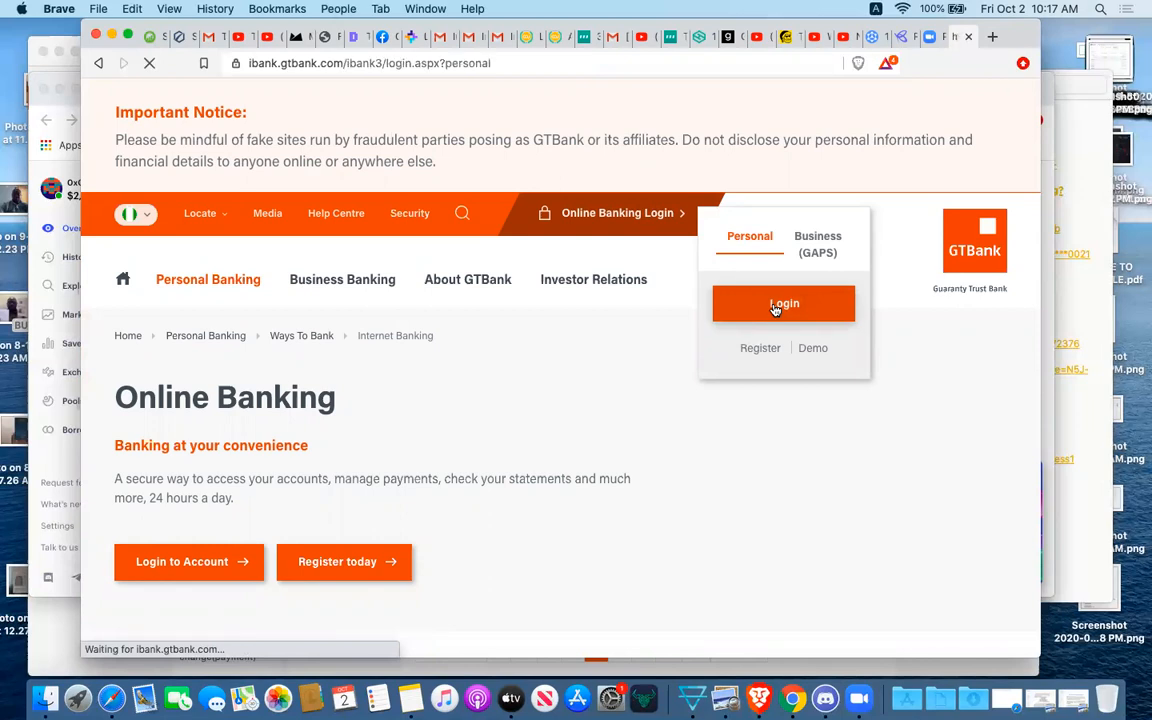
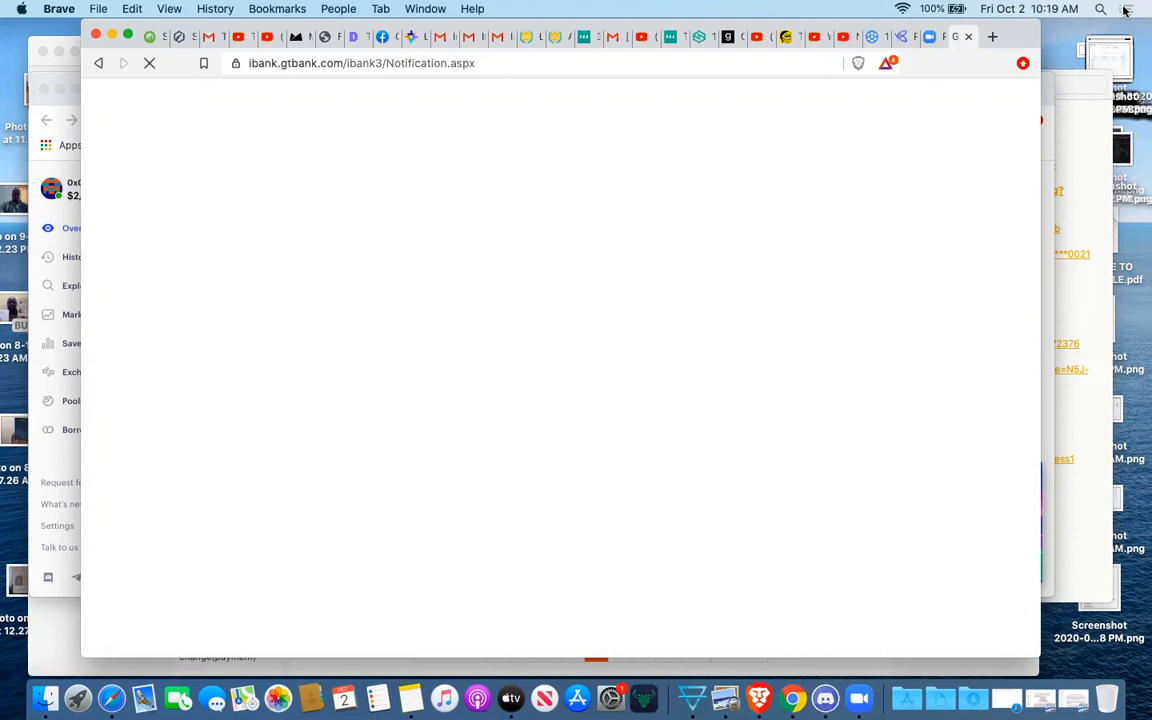
- Return to the Flutterwave checkout and confirm that the NGN 50,000 bank transfer has been made
left_click(903, 38)
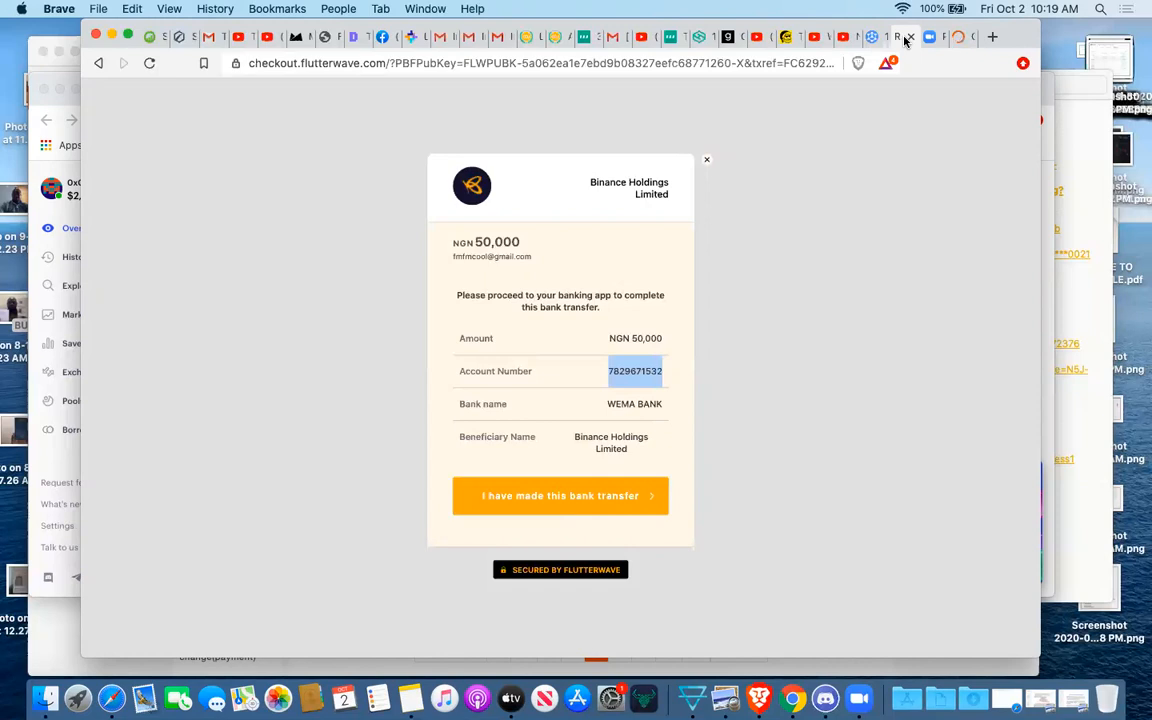
left_click(960, 38)
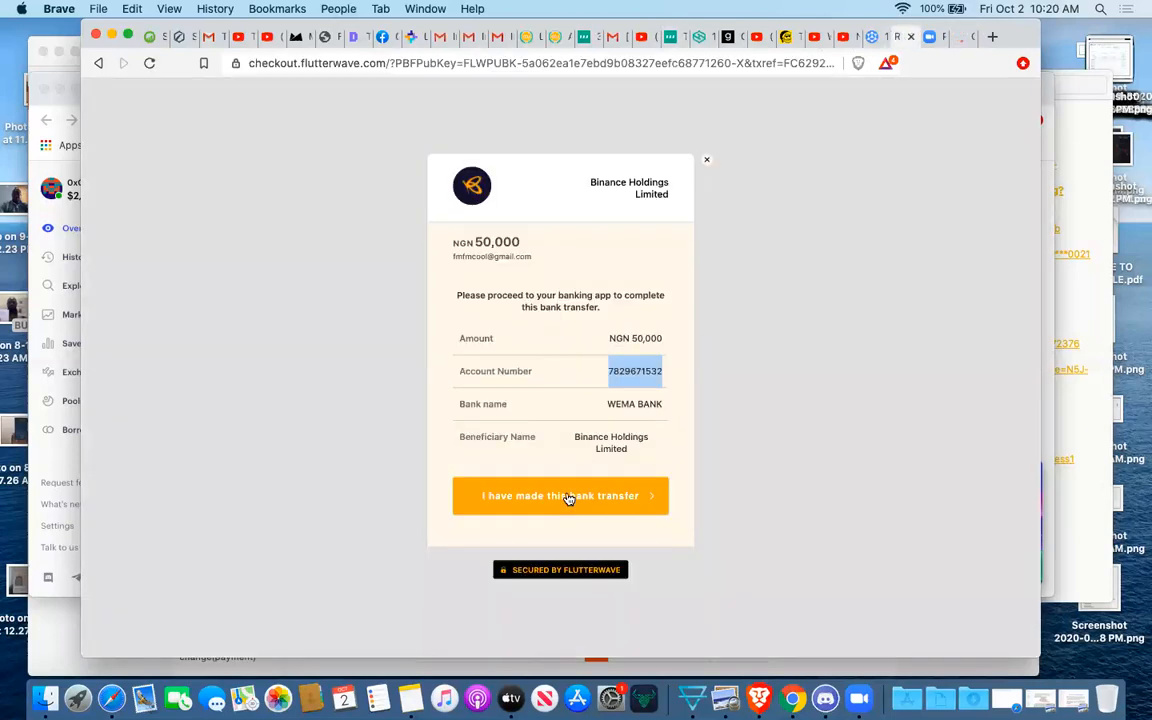
left_click(567, 496)
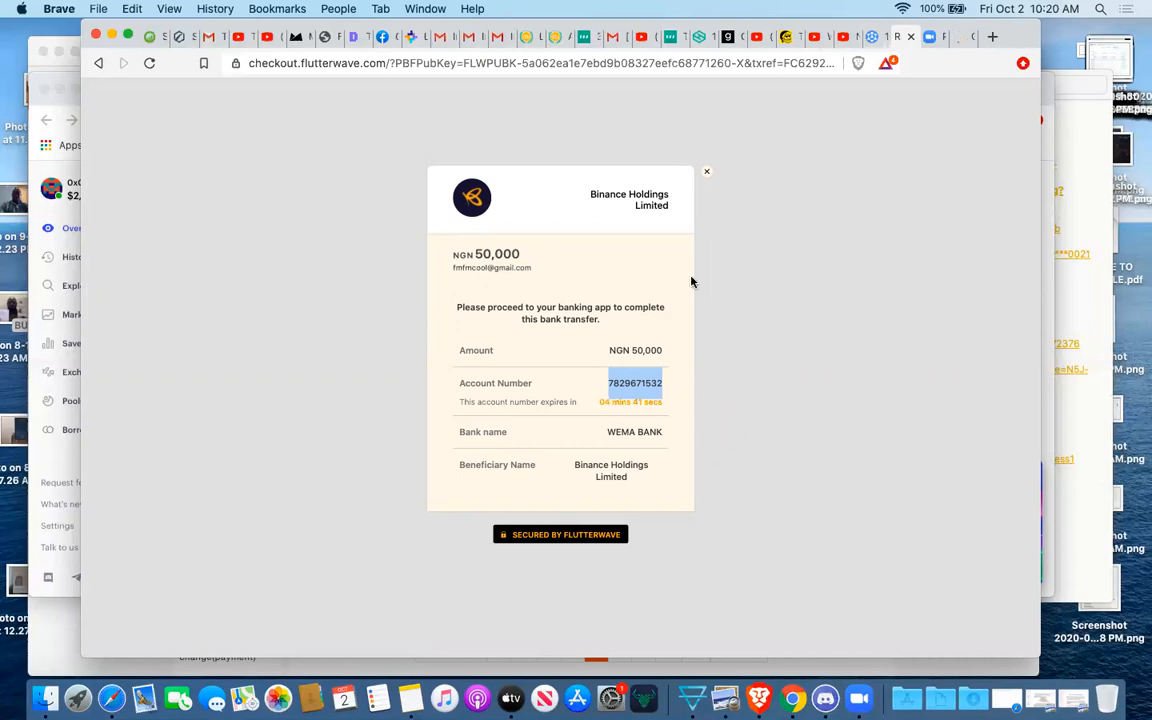
- Switch to 3Commas, open the SmartTrade page, and turn the signals list off and back on
left_click(583, 38)
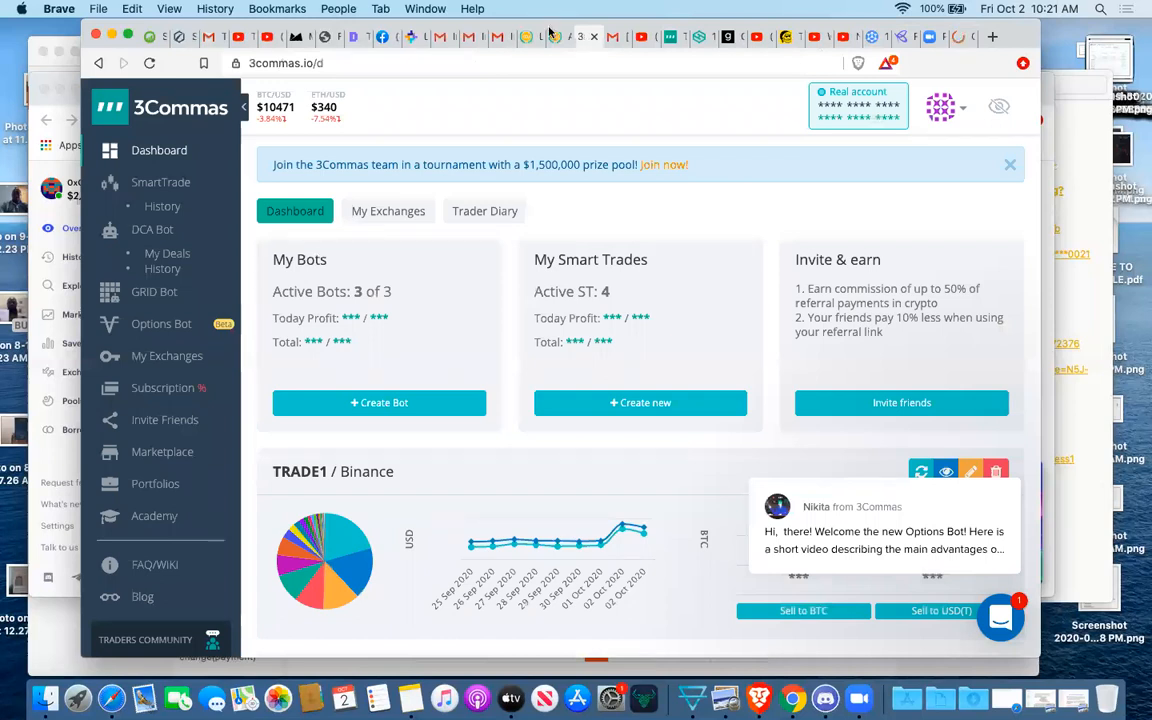
left_click(157, 183)
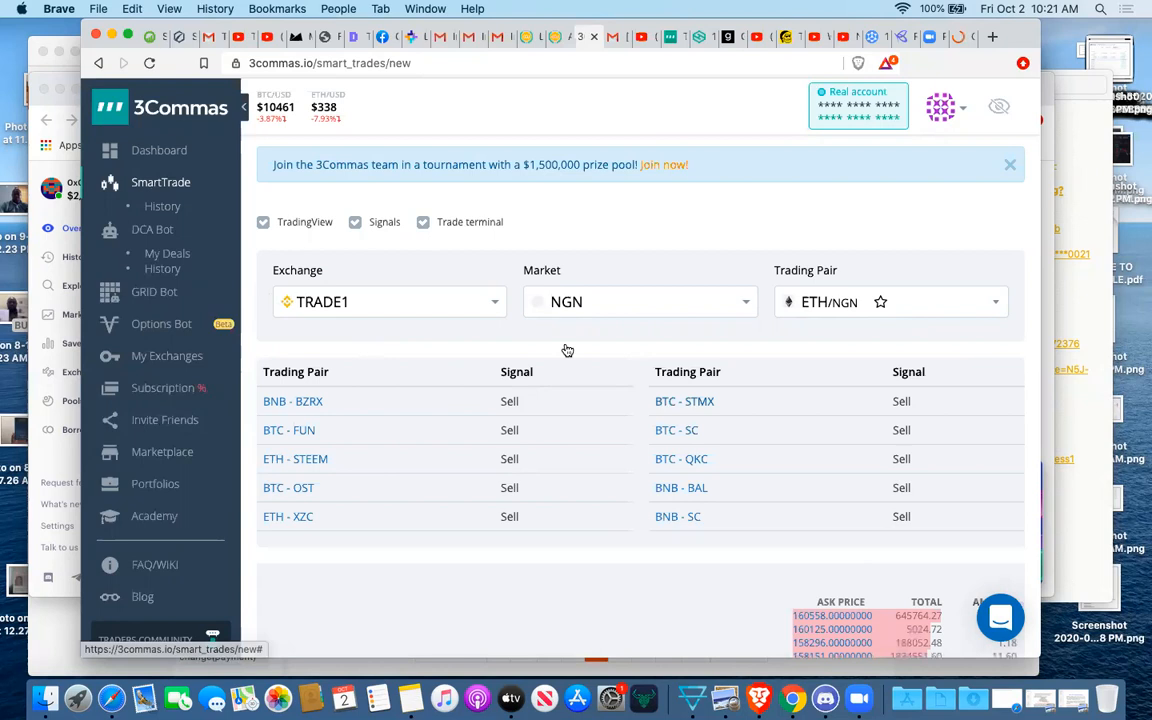
left_click(356, 223)
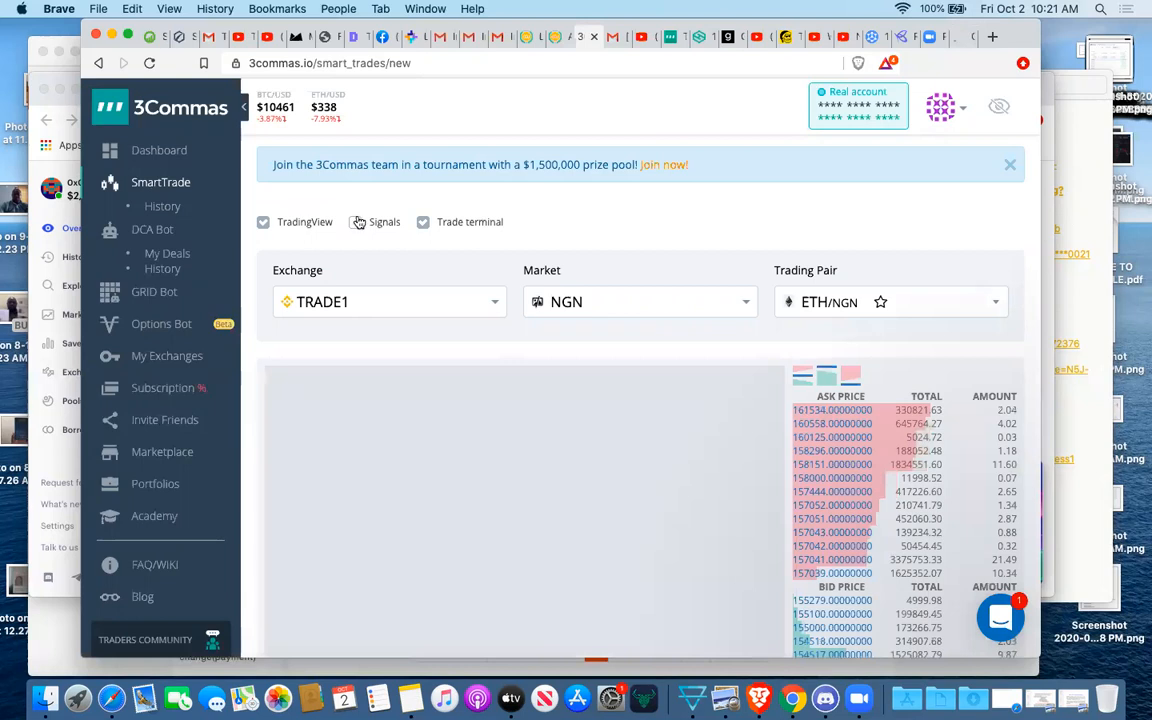
left_click(357, 222)
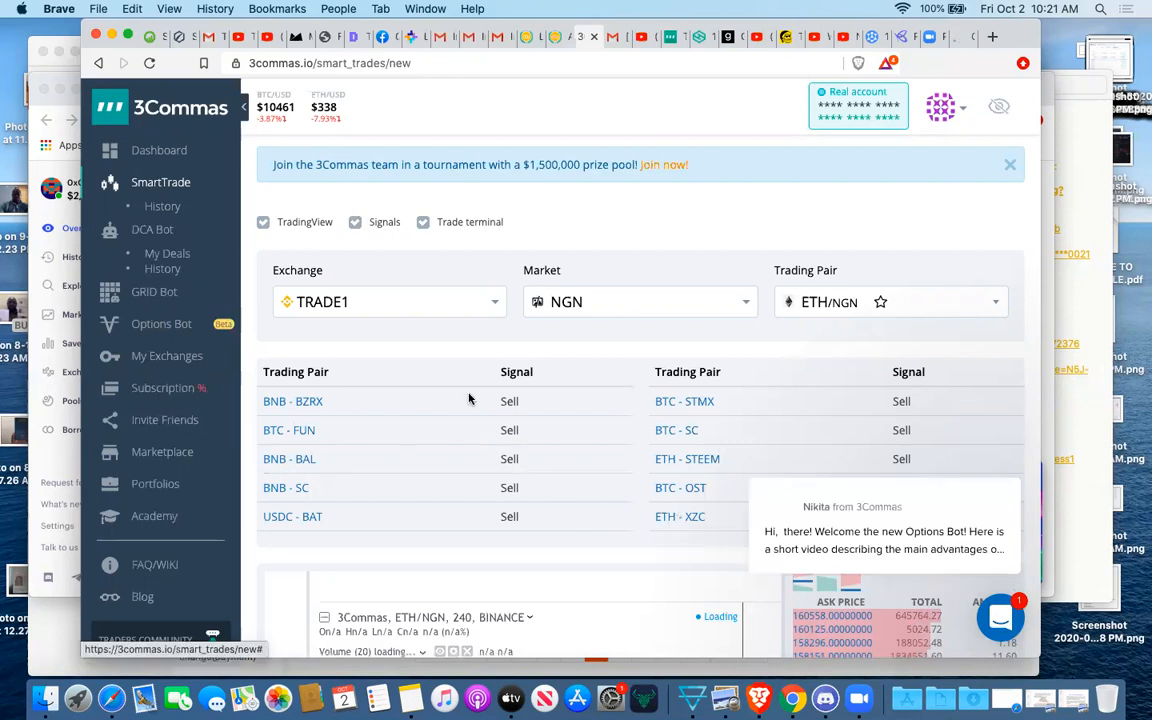
- Change the ETH/NGN order form from Smart Sell to Smart Trade
scroll(557, 364, "down", 3)
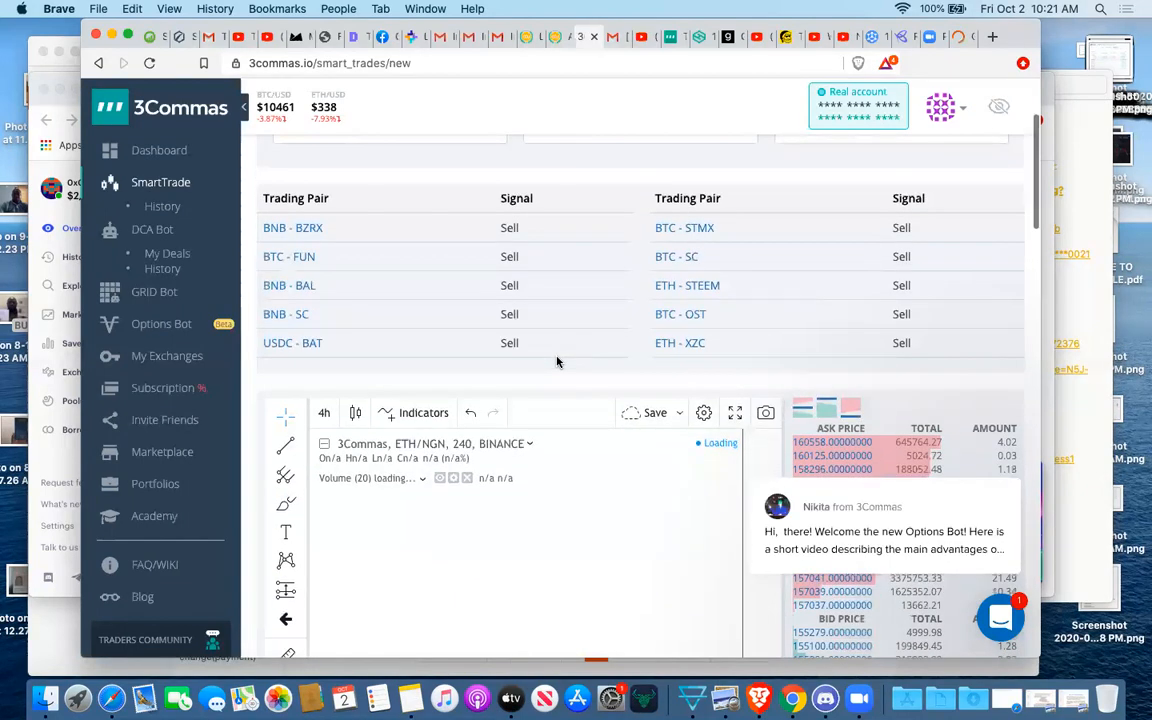
scroll(557, 362, "down", 10)
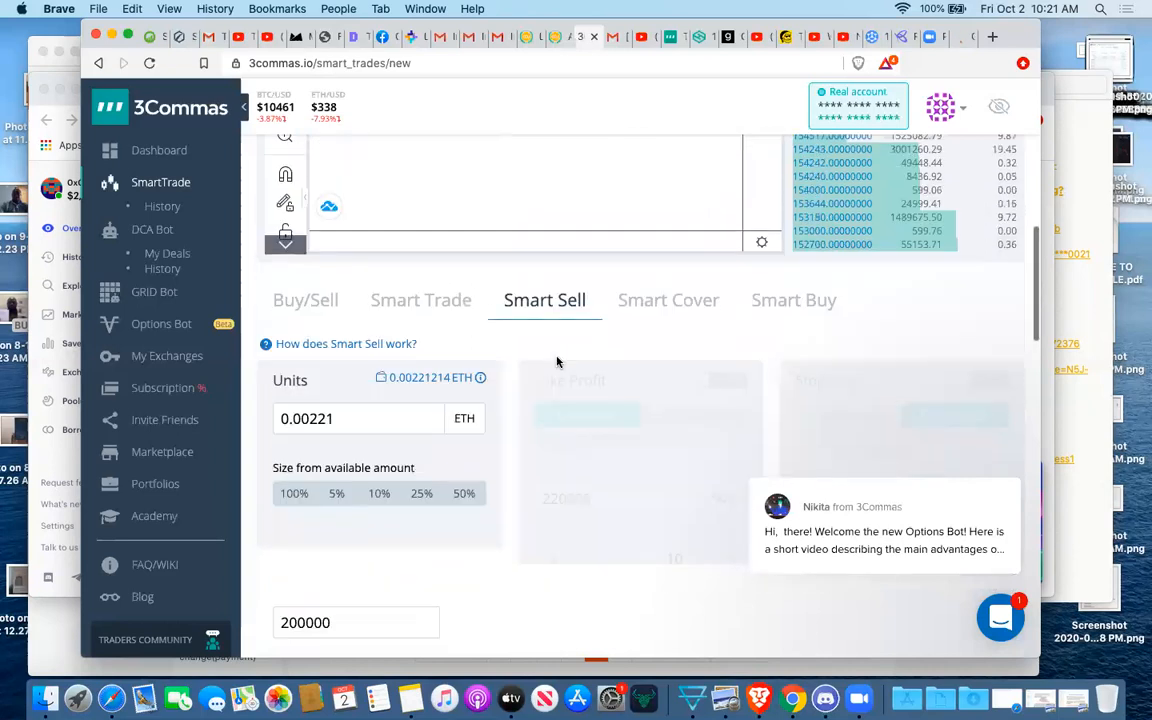
left_click(418, 303)
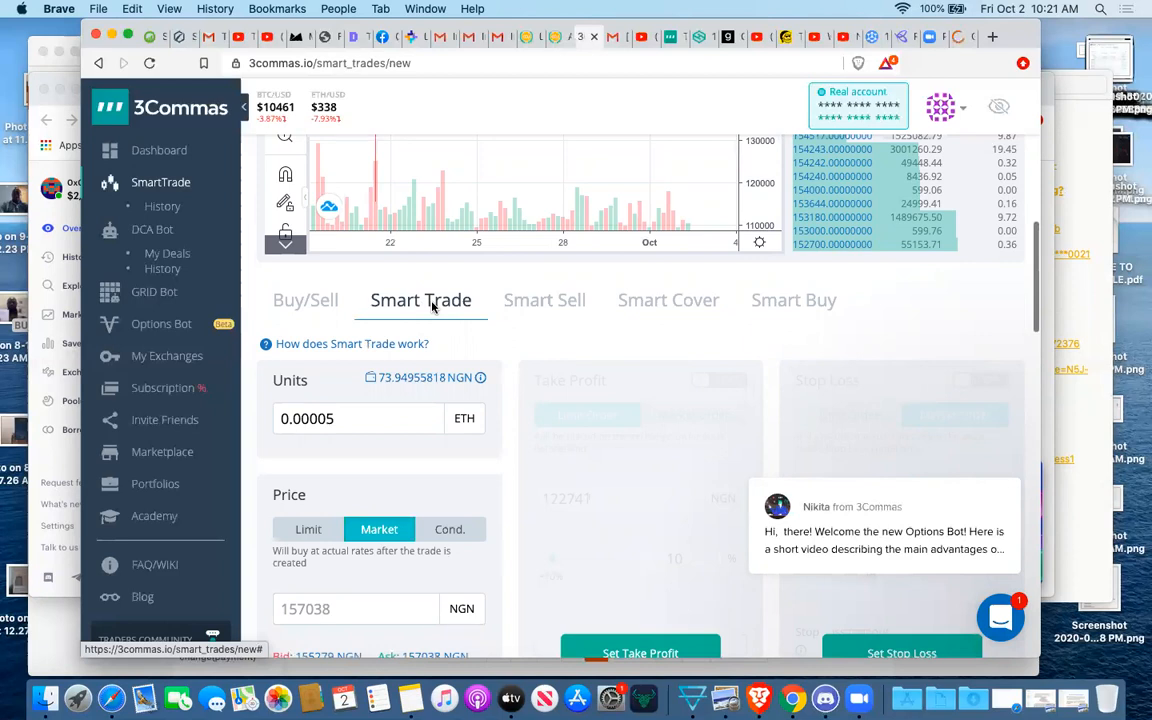
- Check the NGN 50,000 bank transfer on the Flutterwave checkout and return to the 3Commas SmartTrade page
scroll(432, 306, "up", 10)
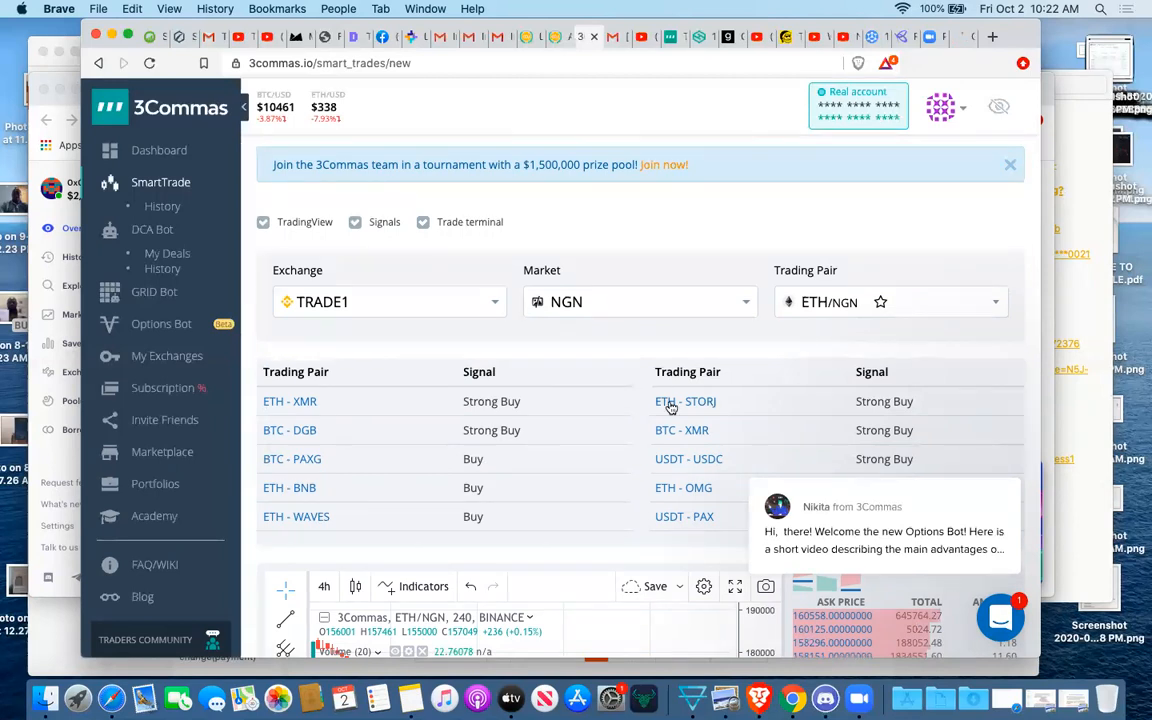
left_click(903, 37)
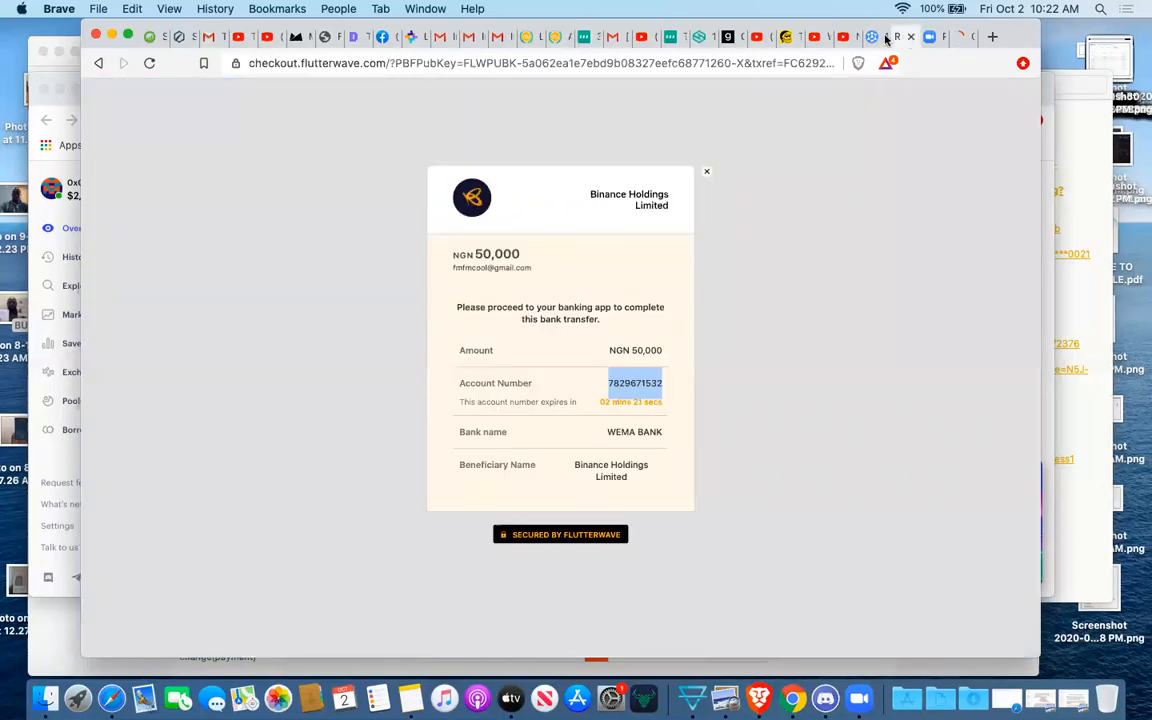
left_click(583, 37)
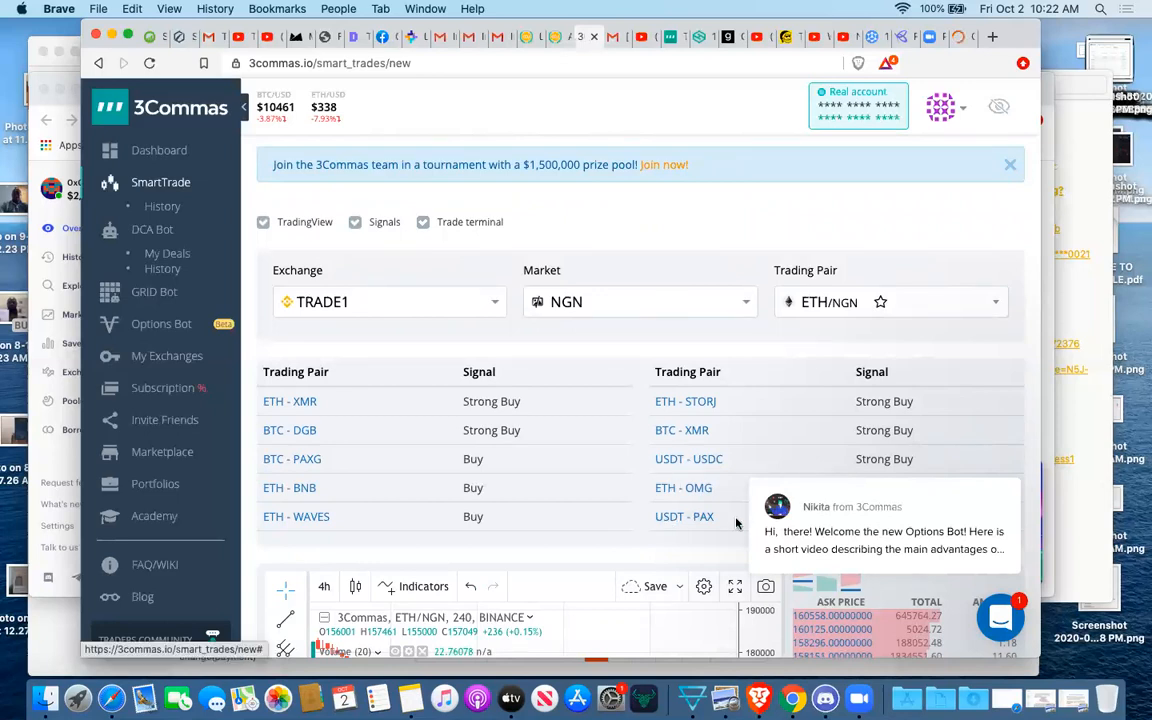
- Set the SmartTrade market to BTC and keep TRADE1 as the exchange
scroll(940, 519, "down", 2)
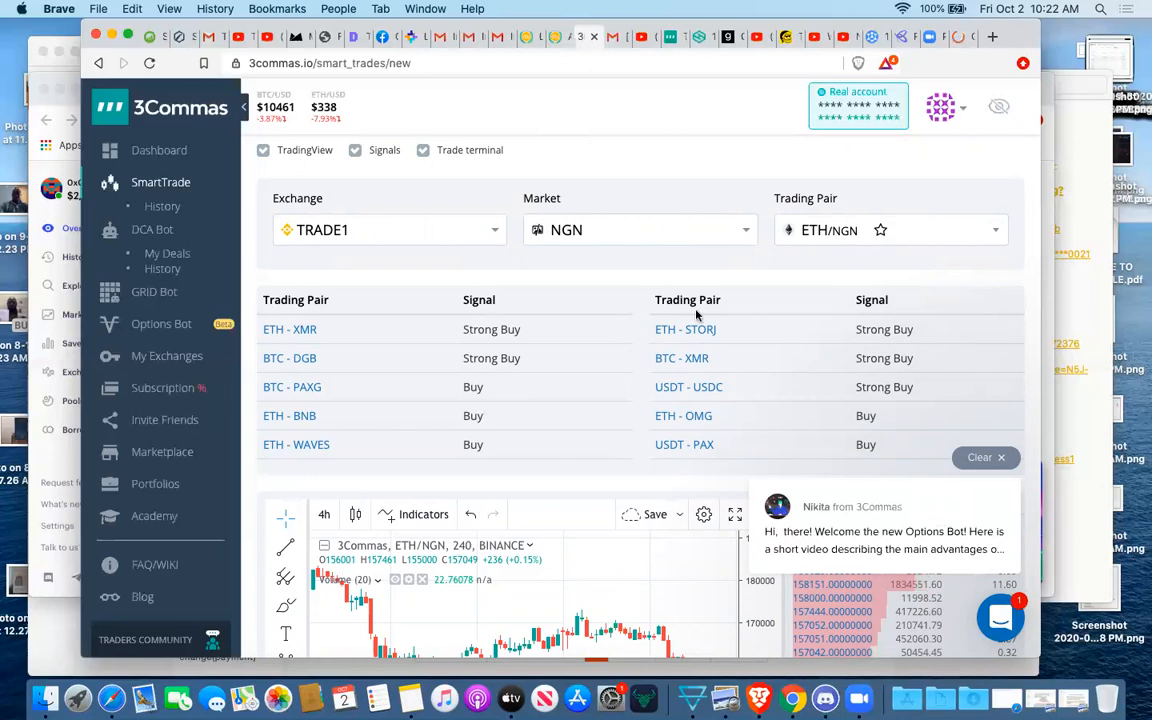
left_click(668, 231)
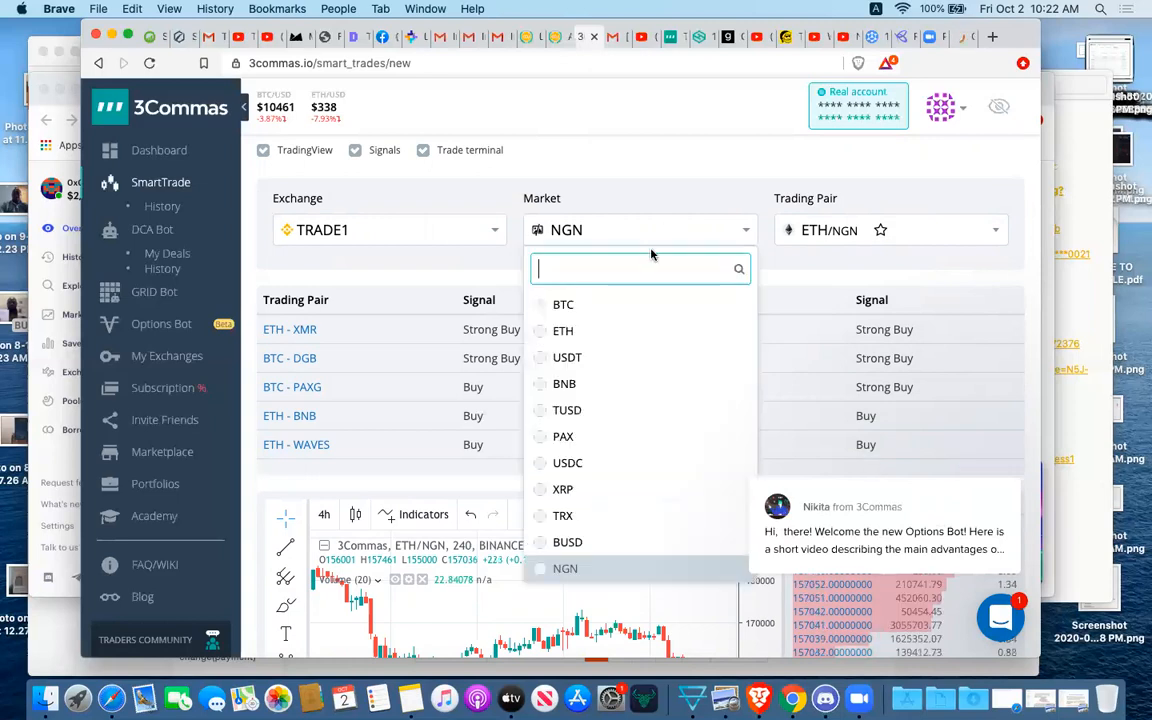
type("btc")
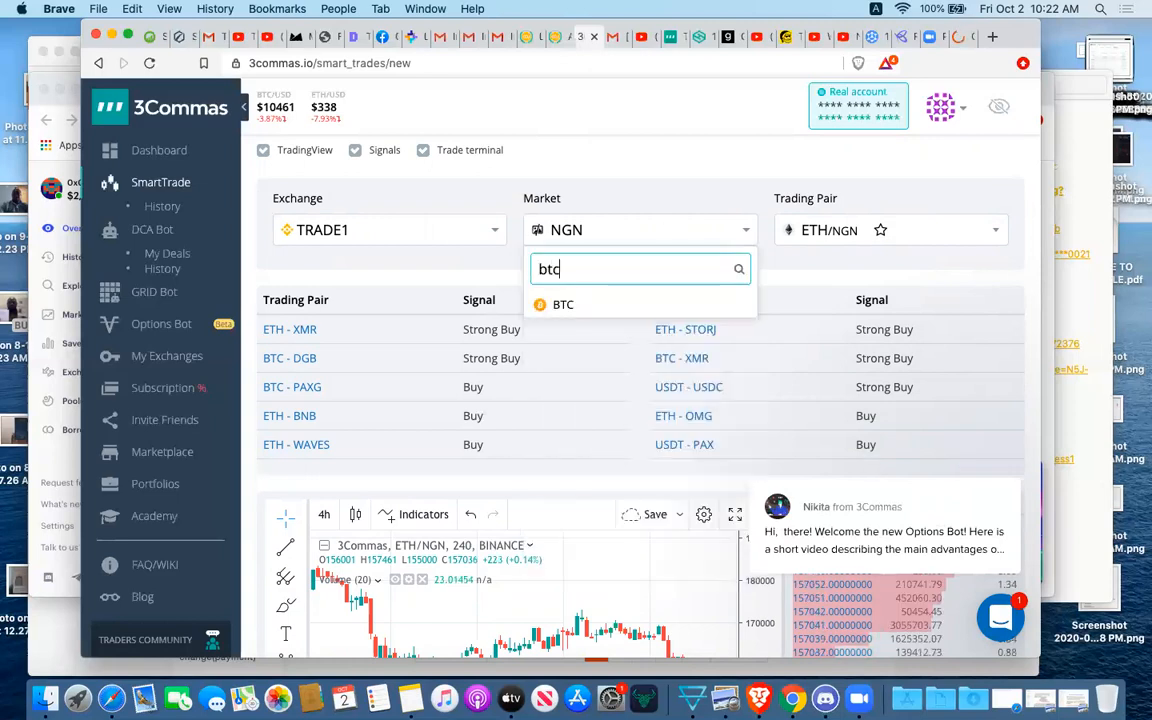
left_click(564, 306)
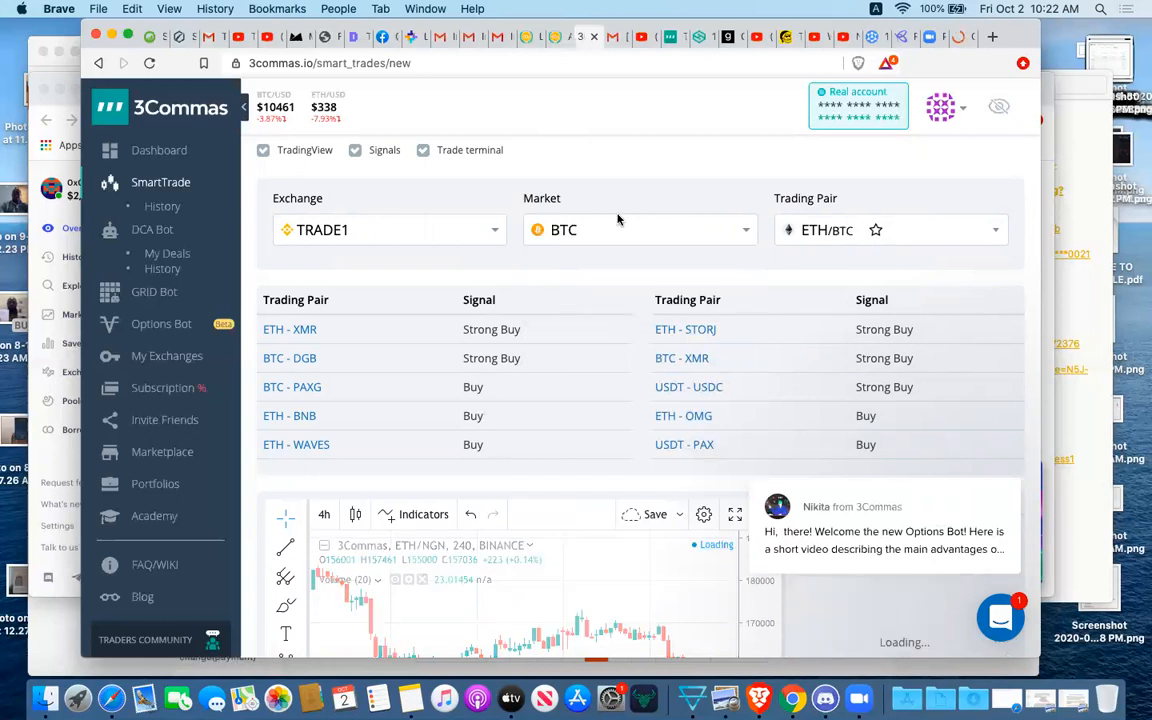
left_click(389, 235)
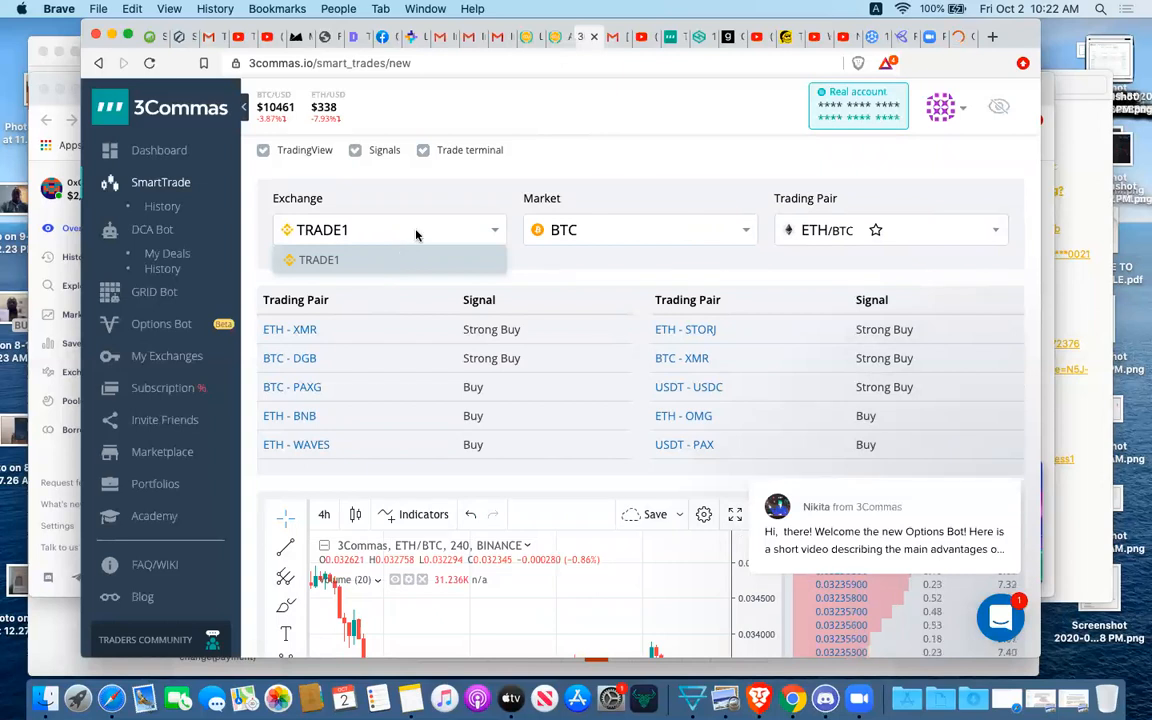
left_click(384, 260)
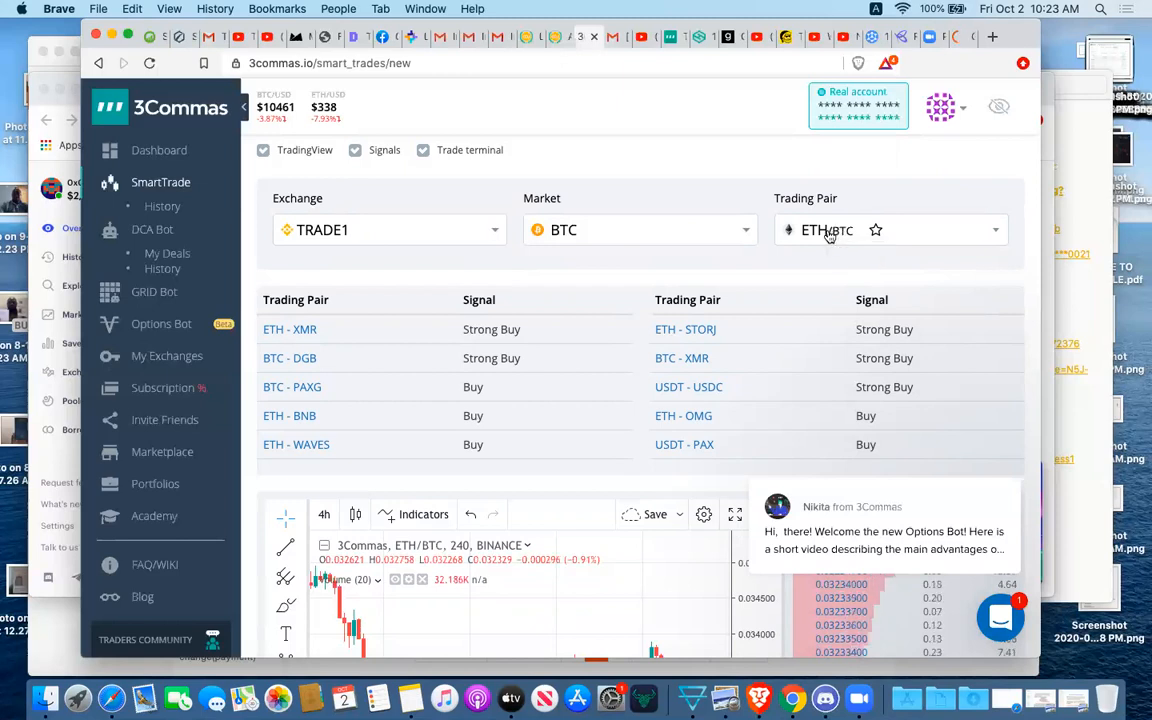
- Search the trading pairs for UTK and select UTK/BTC as the SmartTrade pair
left_click(828, 236)
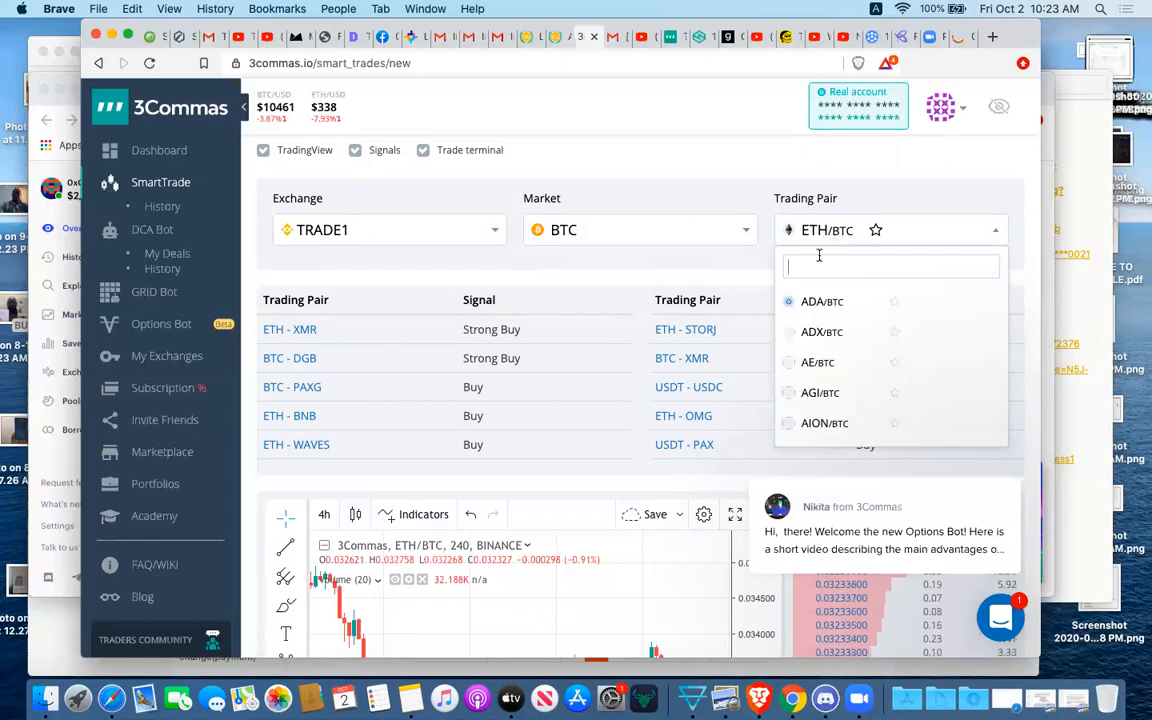
type("utk")
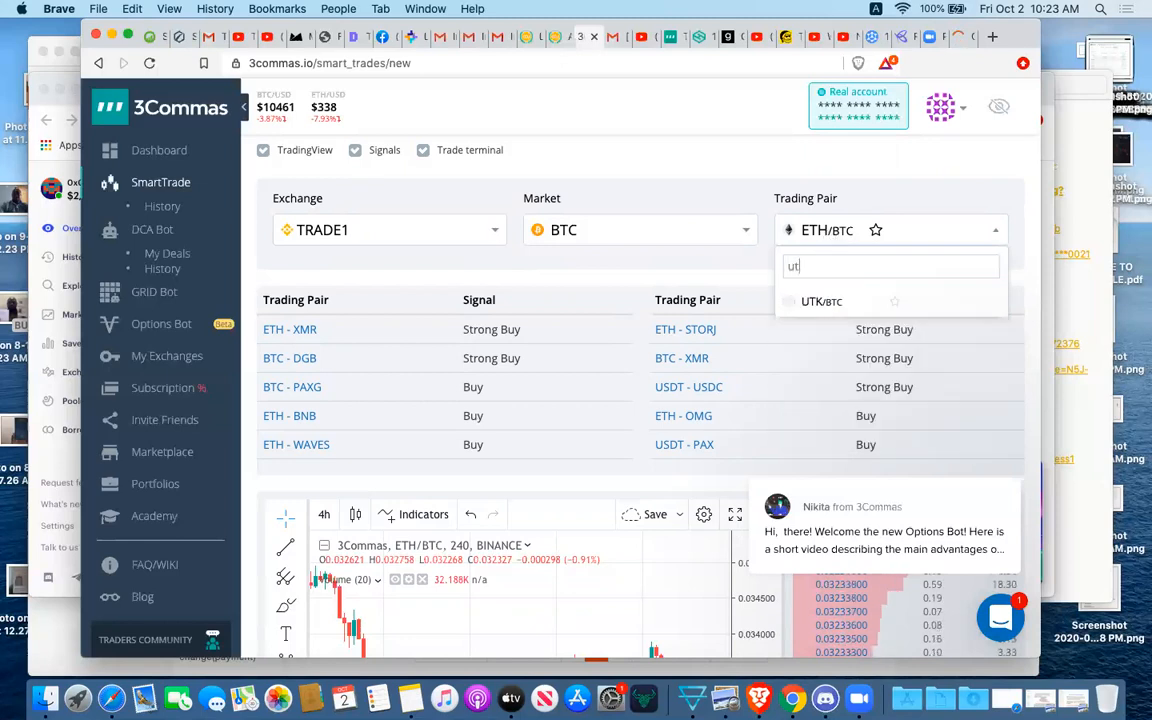
left_click(820, 302)
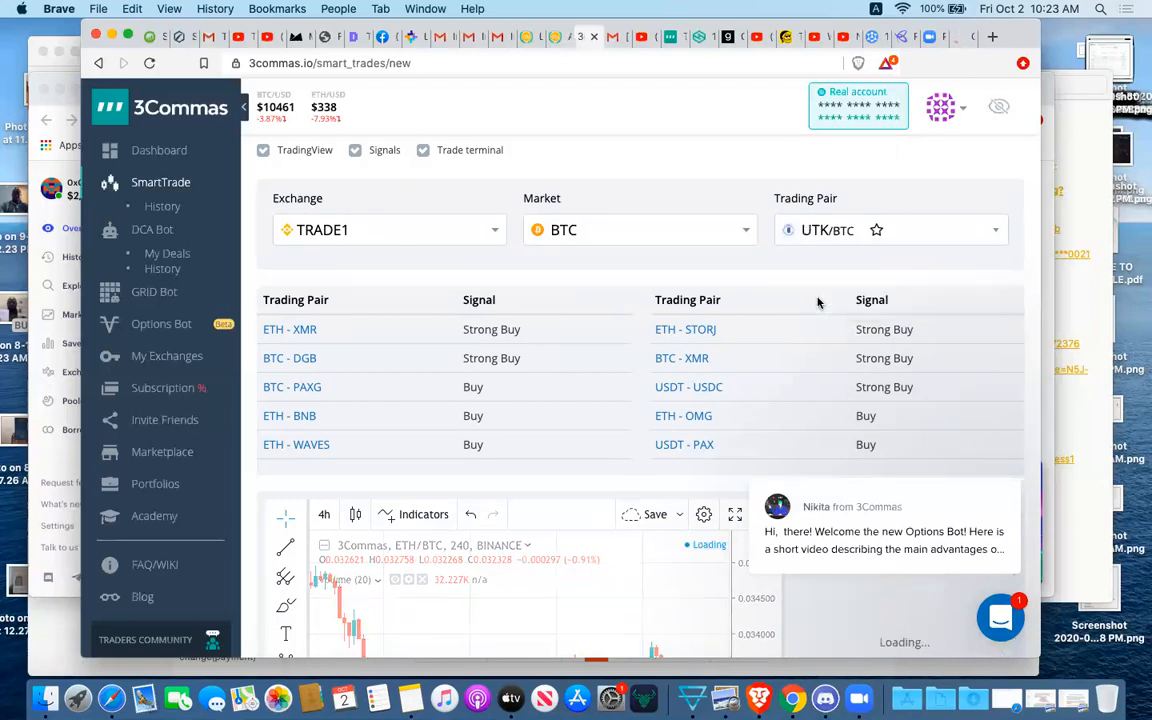
- Look over the UTK/BTC chart, order book, and the price and total settings of the Smart Trade form
scroll(717, 385, "down", 3)
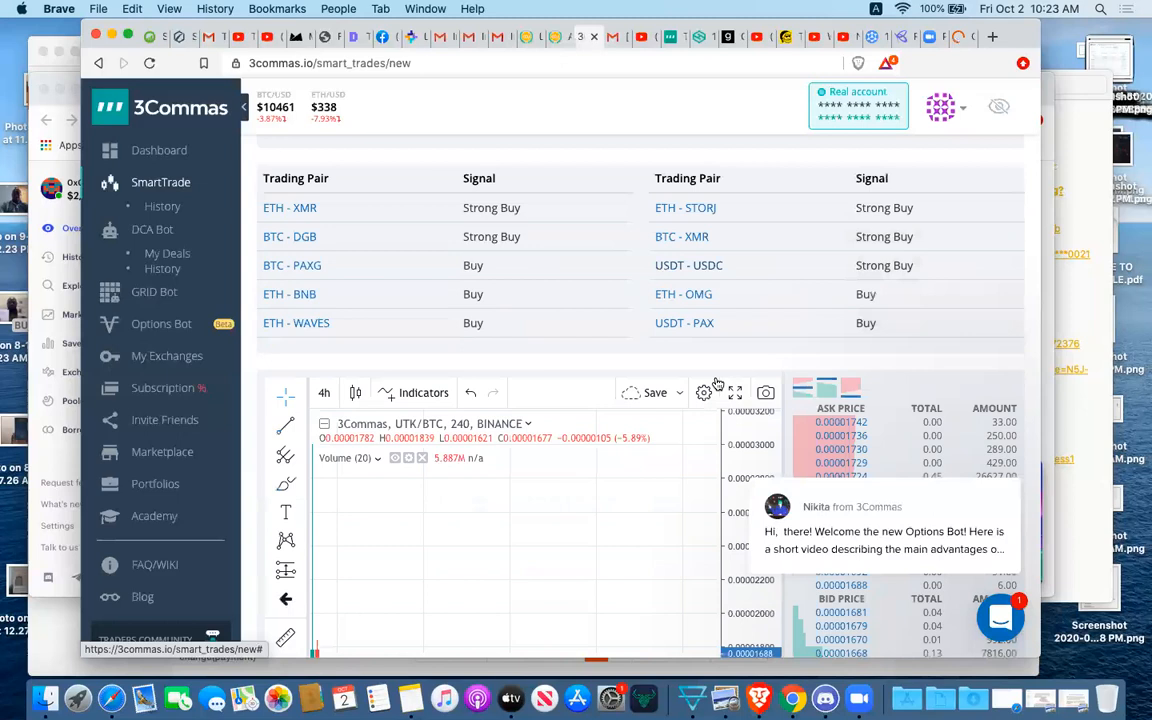
scroll(717, 385, "down", 3)
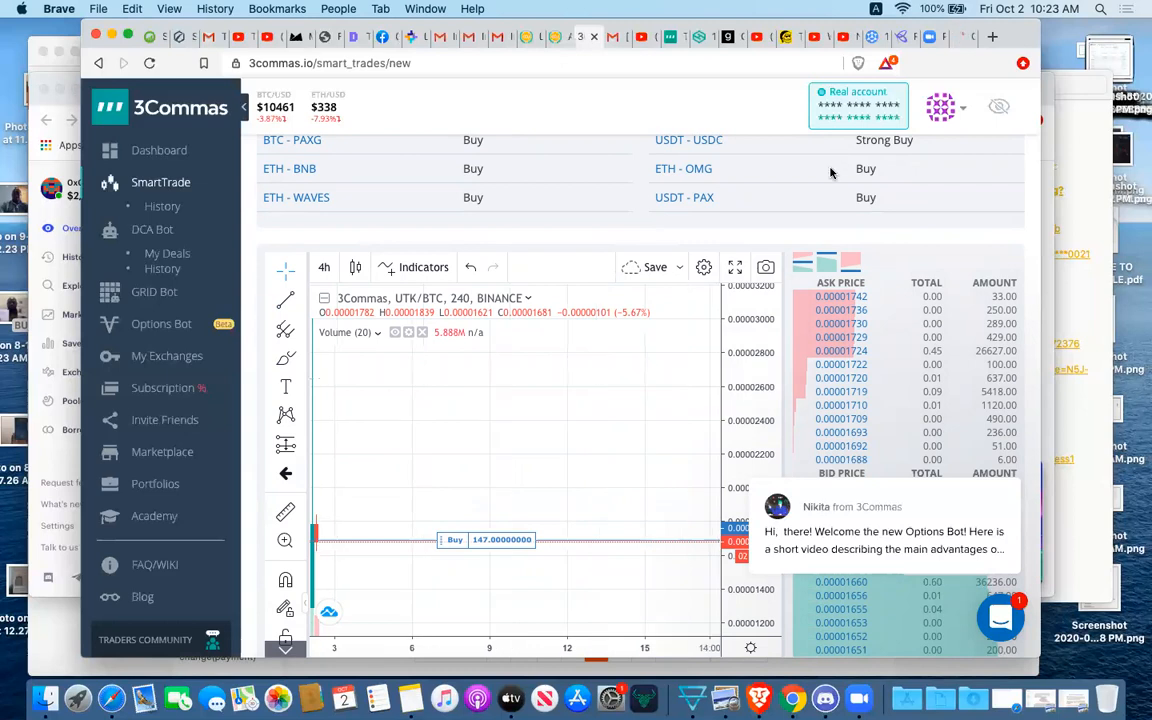
scroll(786, 234, "down", 5)
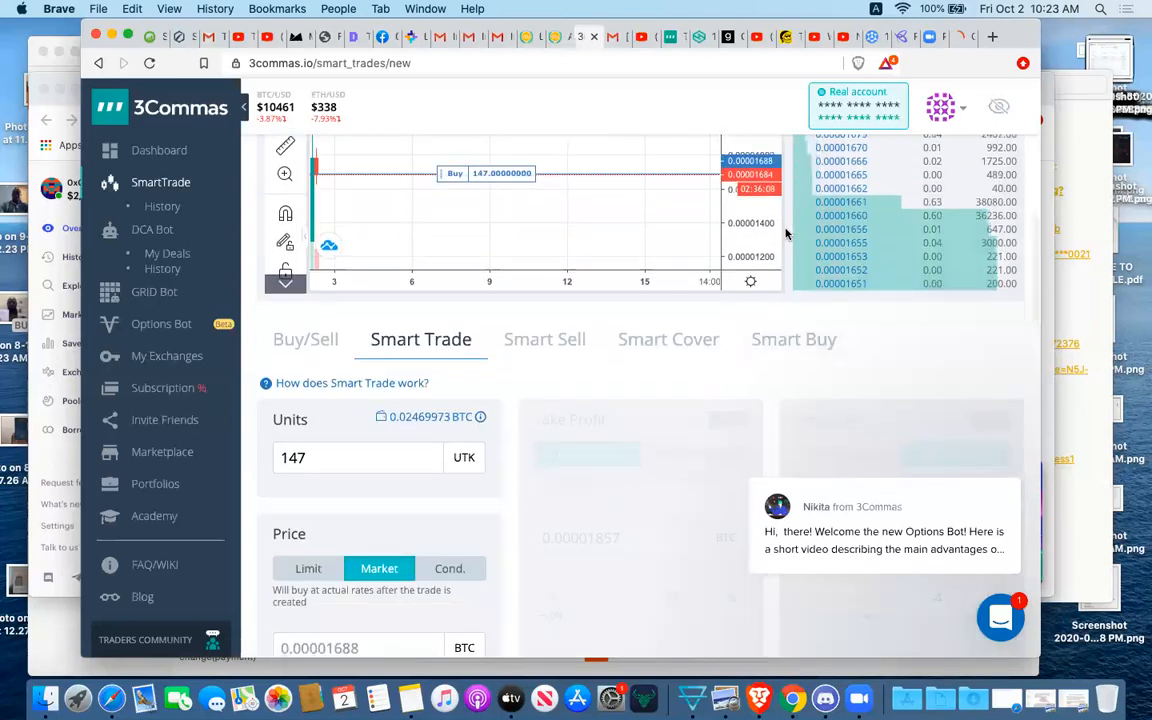
scroll(786, 234, "down", 2)
scroll(786, 234, "down", 4)
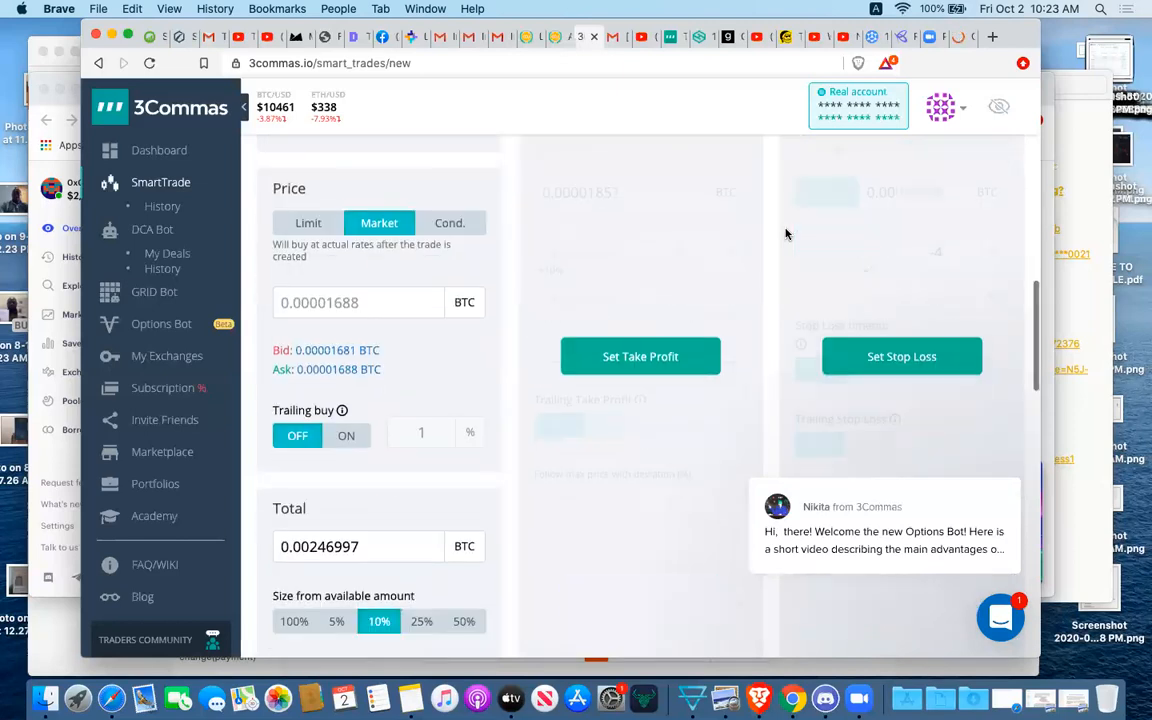
scroll(786, 234, "up", 9)
scroll(808, 149, "up", 1)
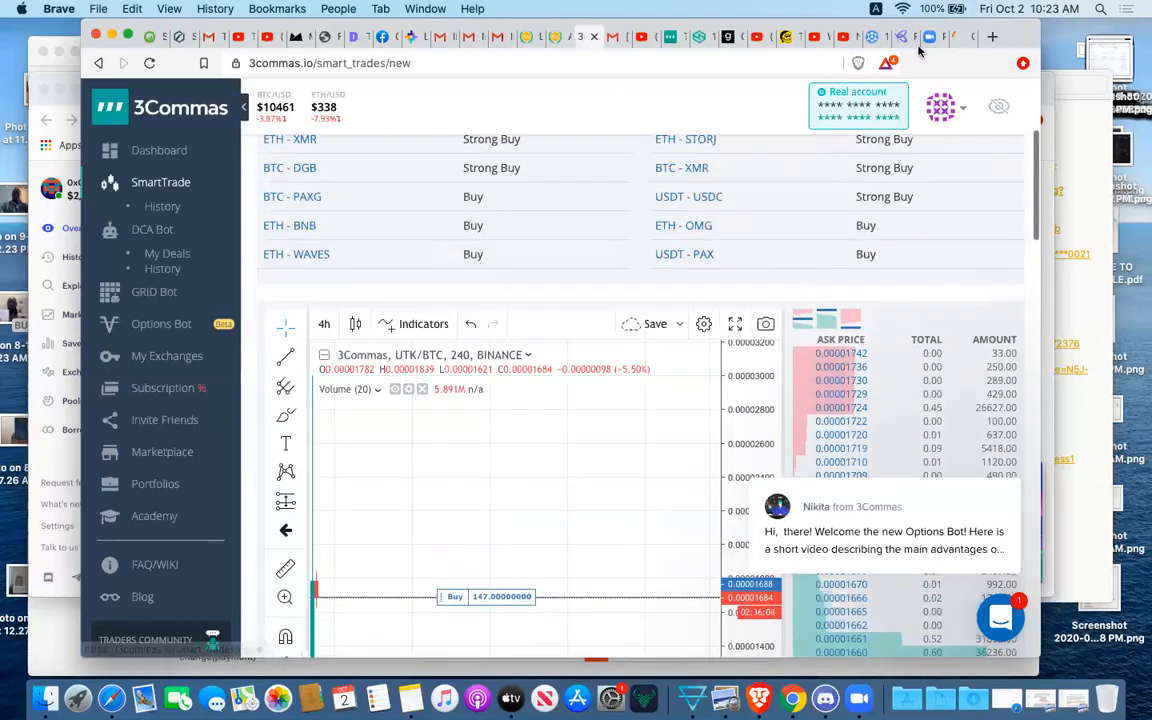
- Open coinmarketcap.com in a new browser tab
left_click(993, 37)
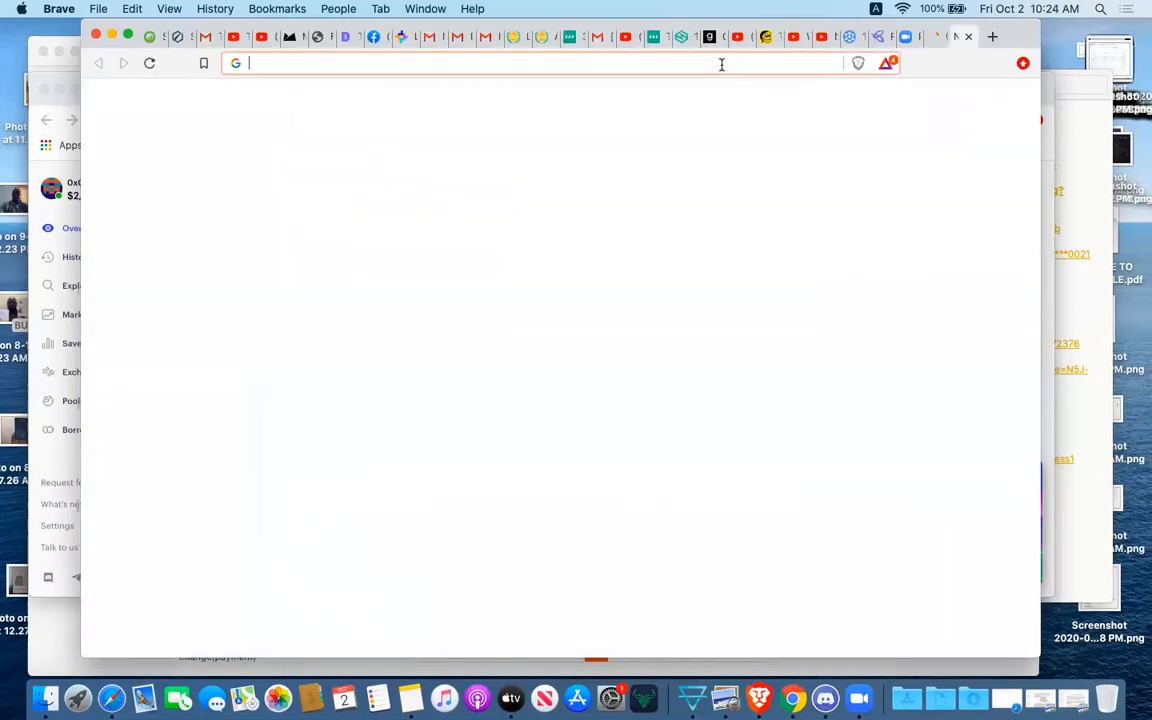
type("coinmarketcap.com")
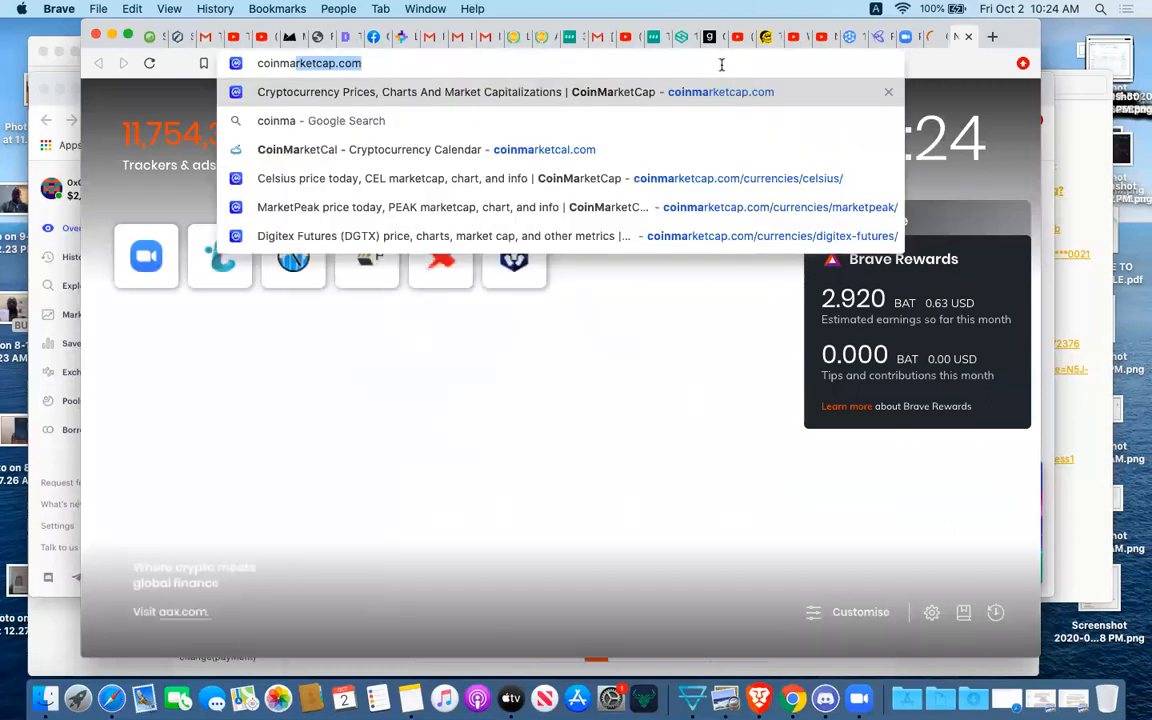
key("Return")
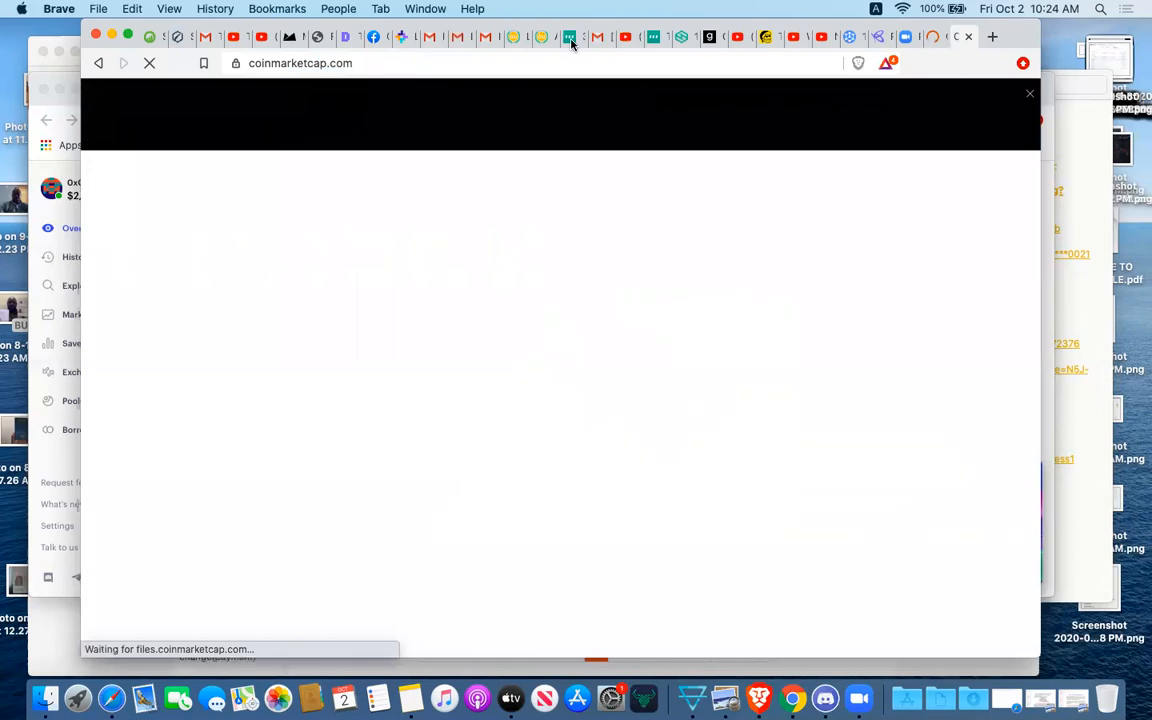
- Check the payment status on the Flutterwave checkout and switch back to the 3Commas SmartTrade page
left_click(878, 37)
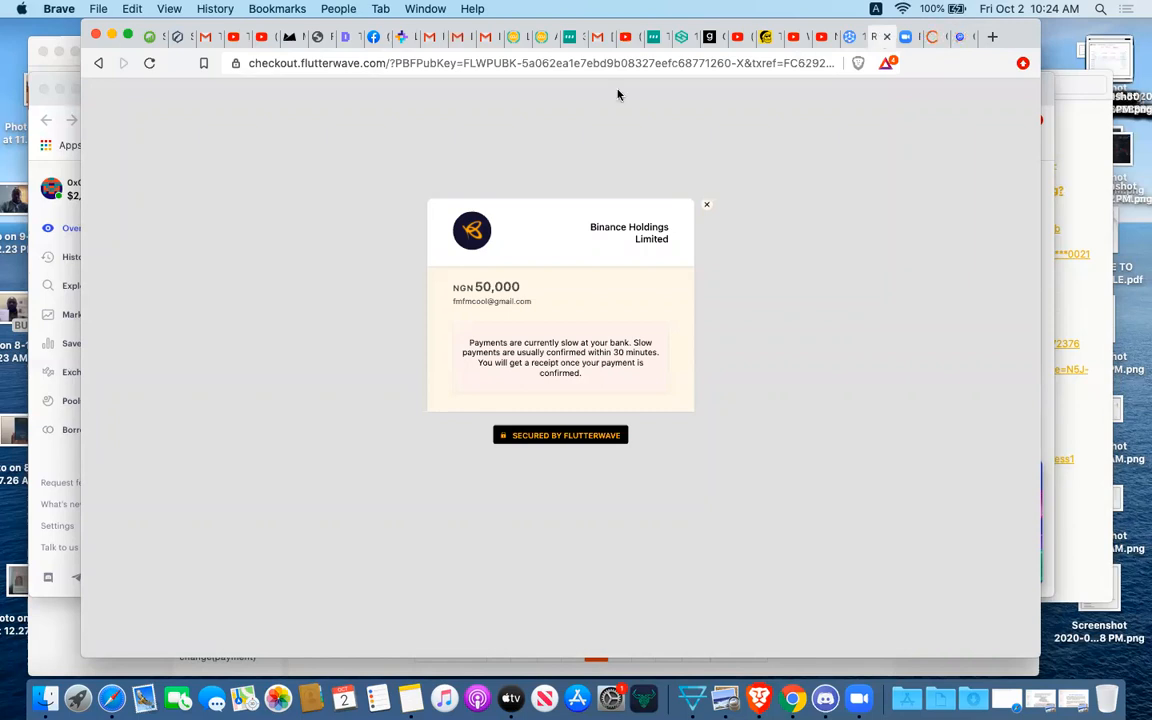
left_click(566, 36)
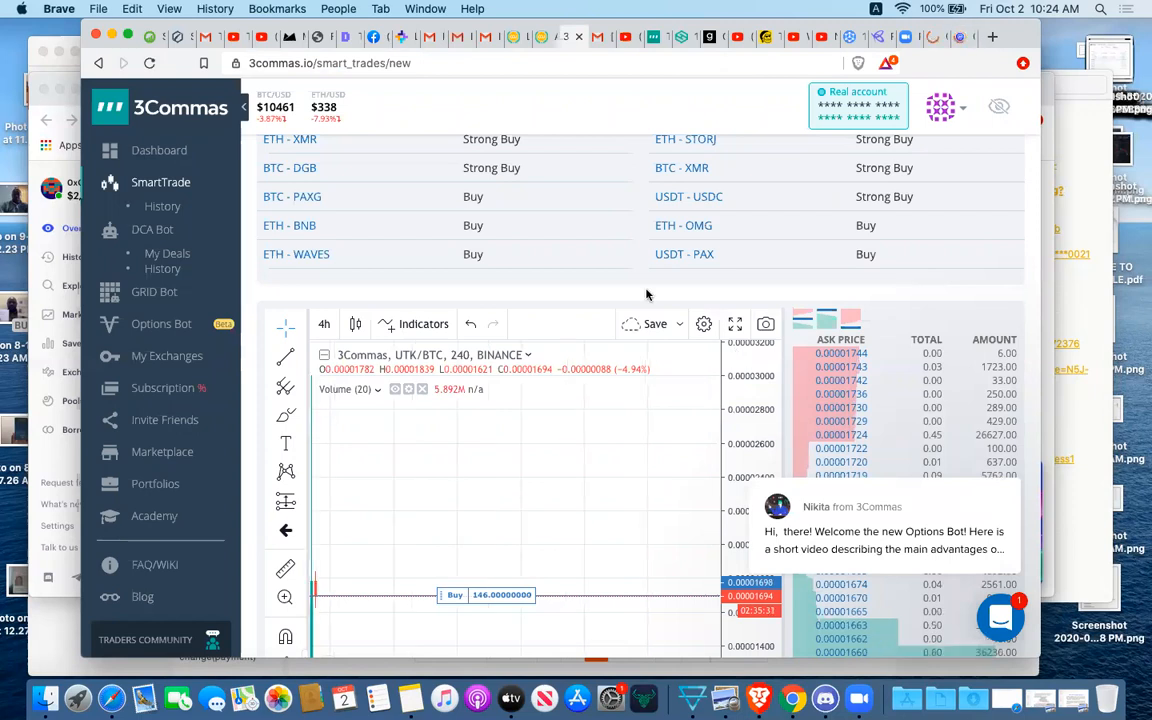
- Review the UTK/BTC chart, the available trade types, and the exchange, market and trading pair selections
scroll(550, 261, "down", 5)
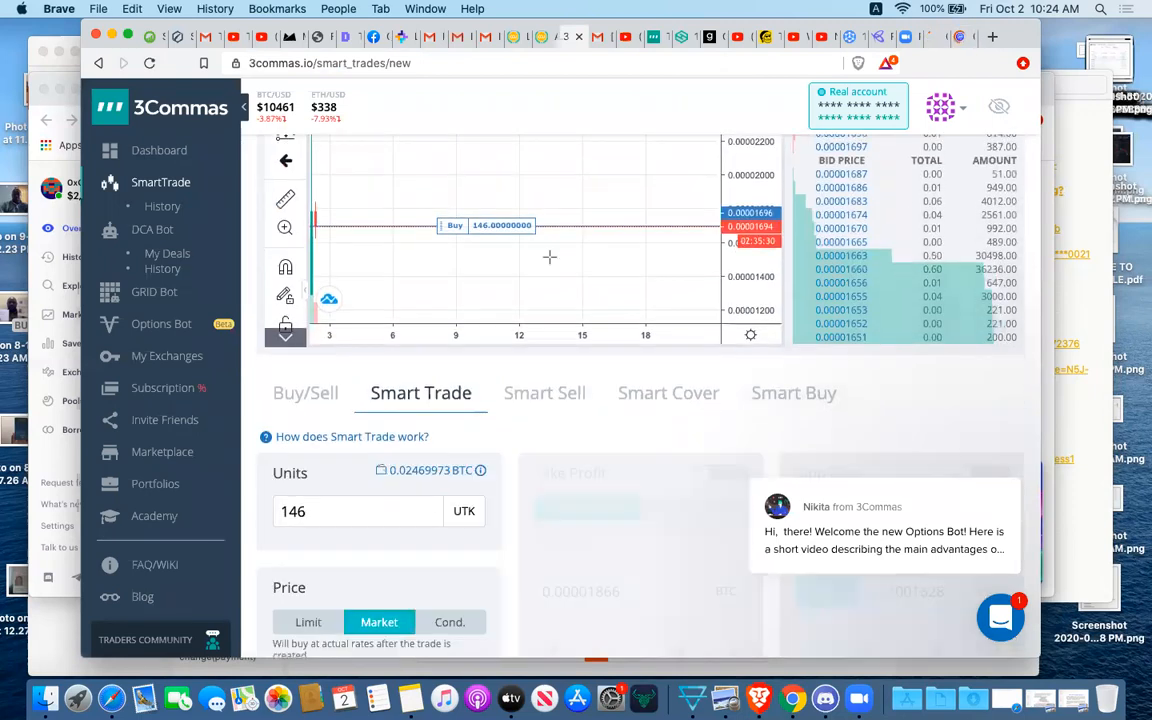
scroll(550, 257, "down", 1)
scroll(550, 257, "down", 1)
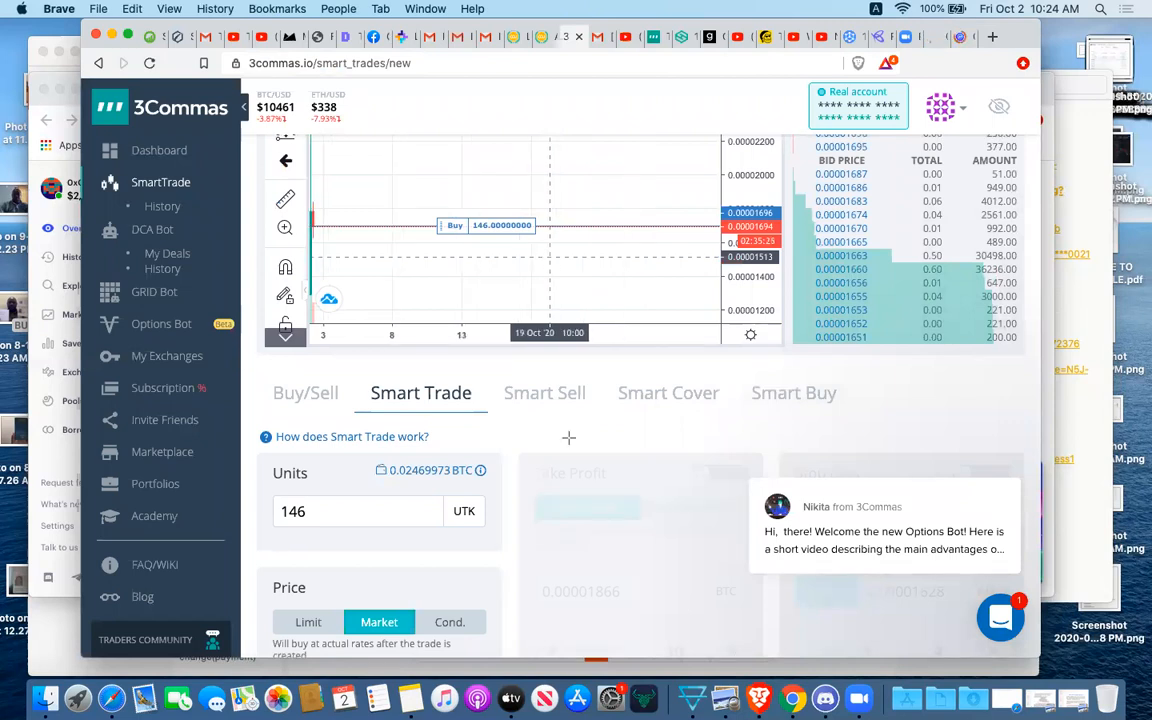
scroll(558, 386, "up", 1)
scroll(558, 386, "up", 1)
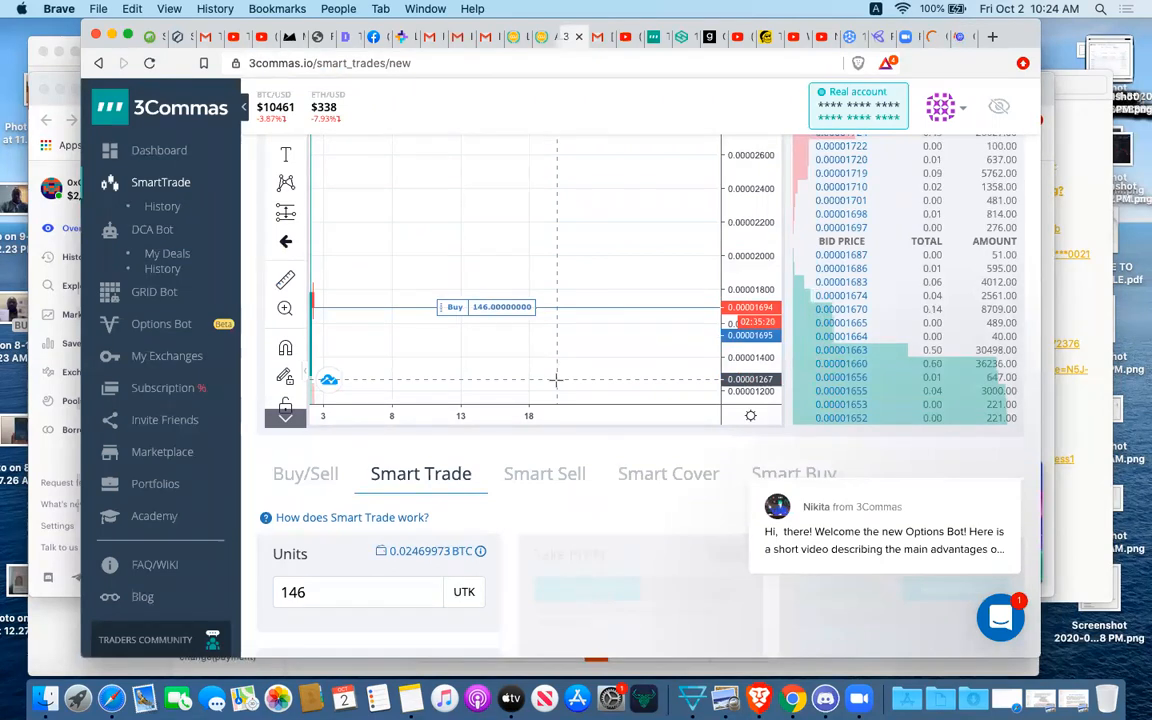
scroll(587, 509, "down", 1)
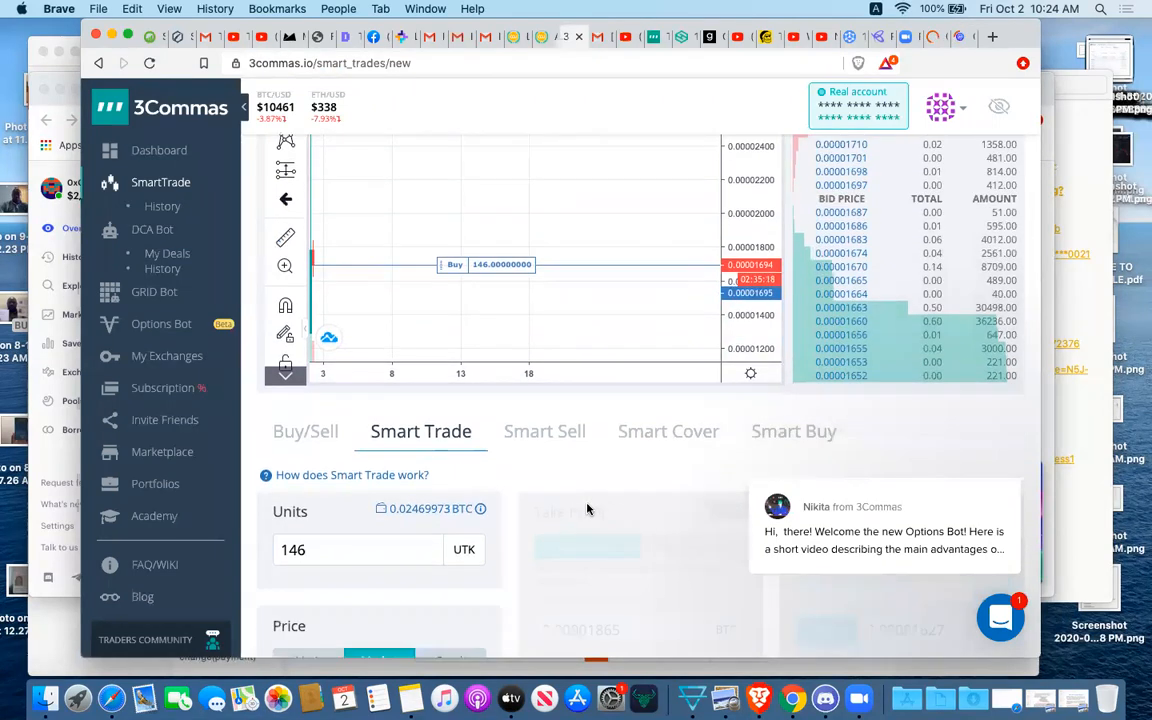
scroll(587, 506, "up", 5)
scroll(587, 504, "up", 2)
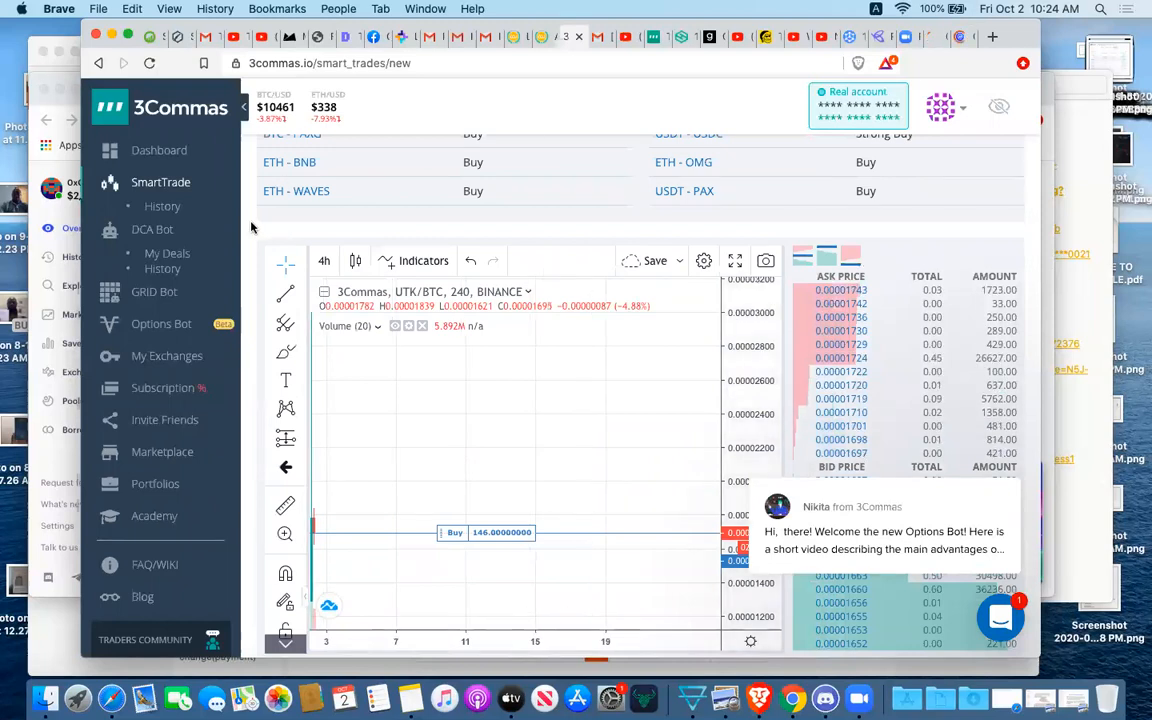
scroll(500, 270, "up", 5)
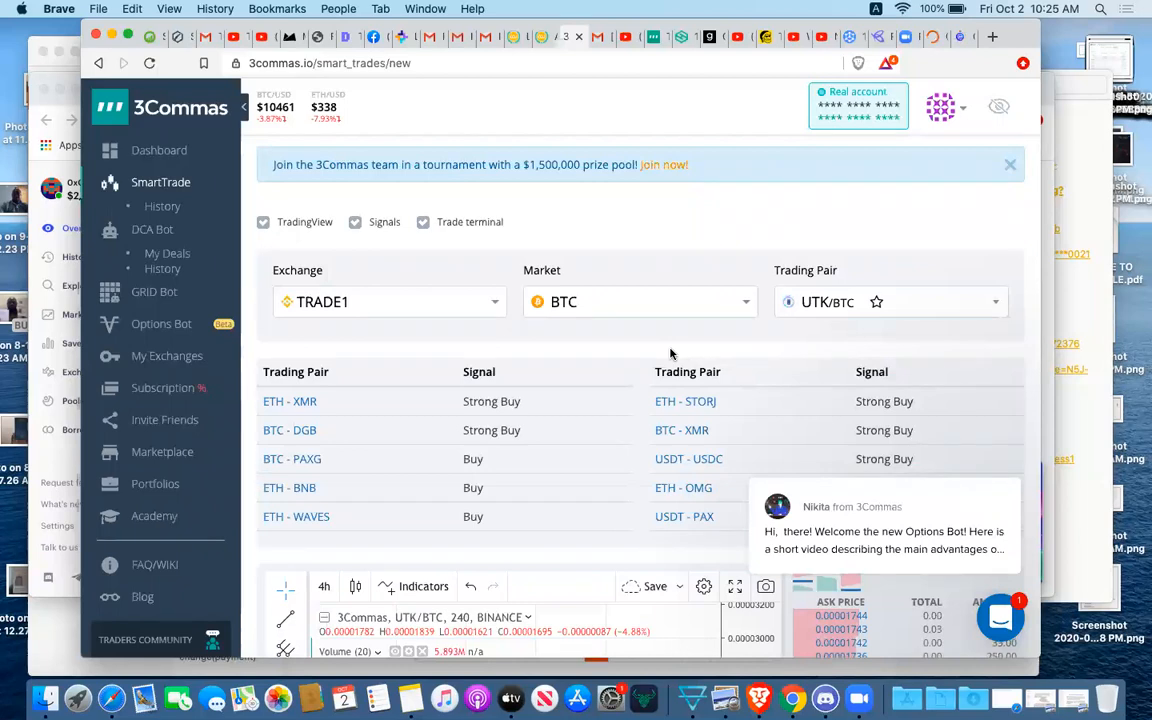
- Set the units of the UTK/BTC Smart Trade to 30 UTK
scroll(399, 342, "down", 5)
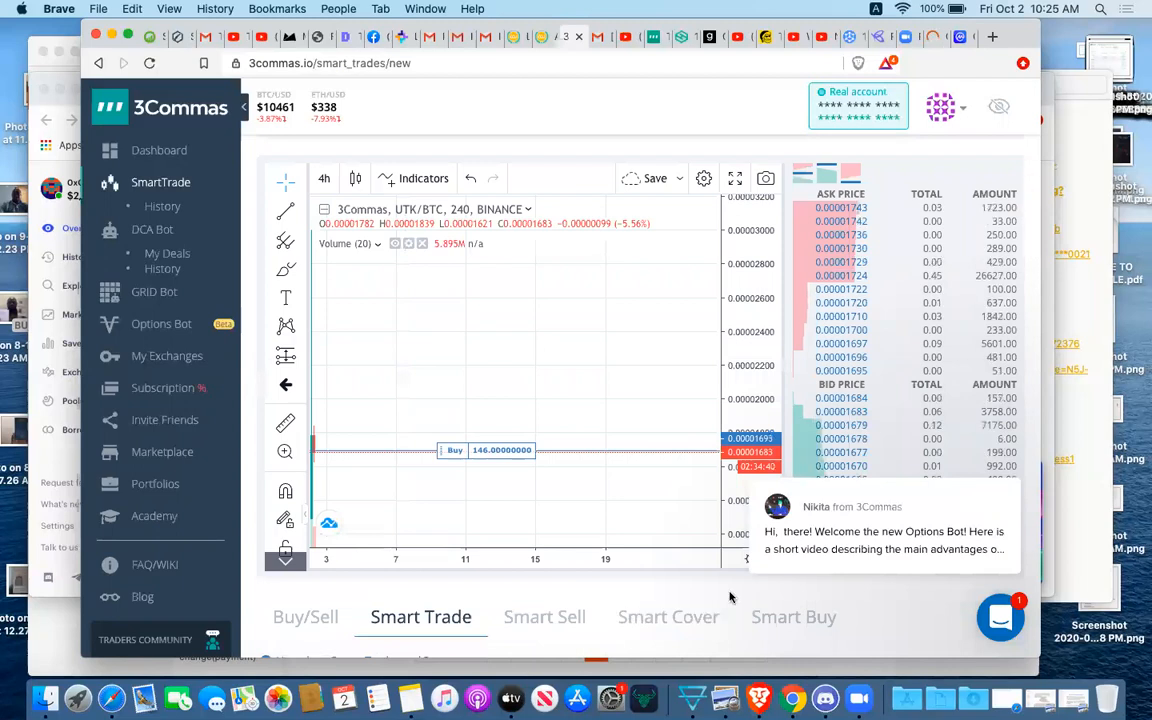
scroll(730, 597, "down", 3)
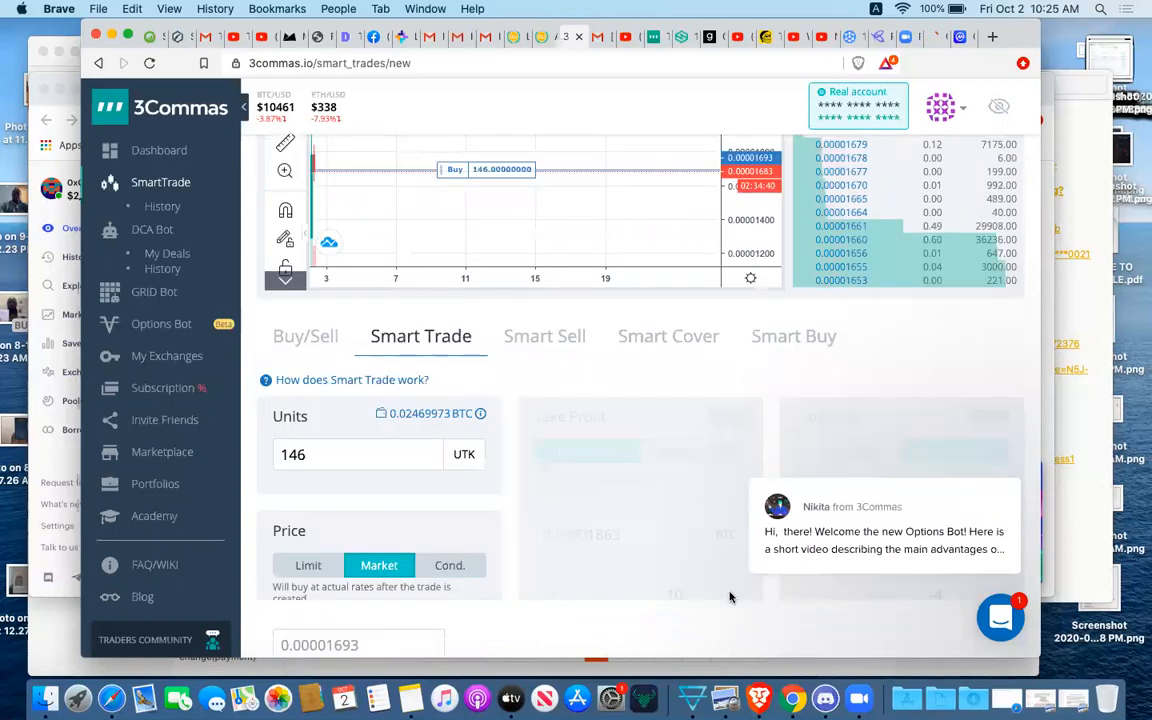
scroll(730, 597, "down", 1)
scroll(730, 597, "down", 6)
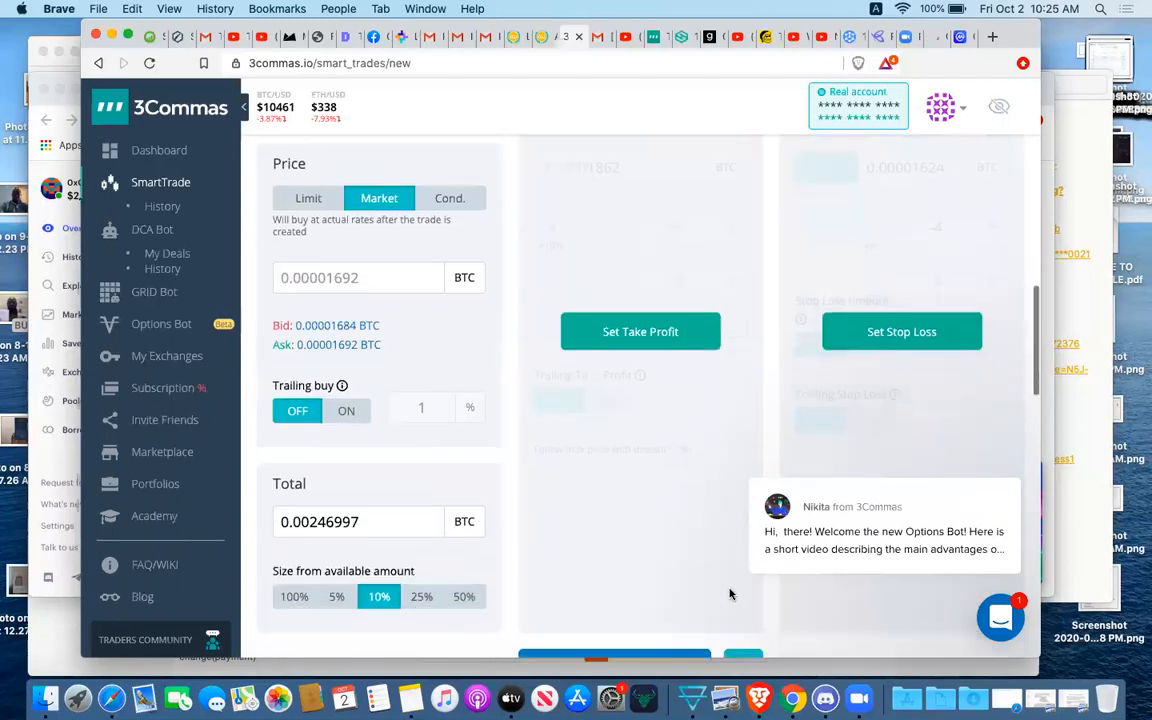
scroll(730, 594, "up", 5)
scroll(730, 594, "up", 1)
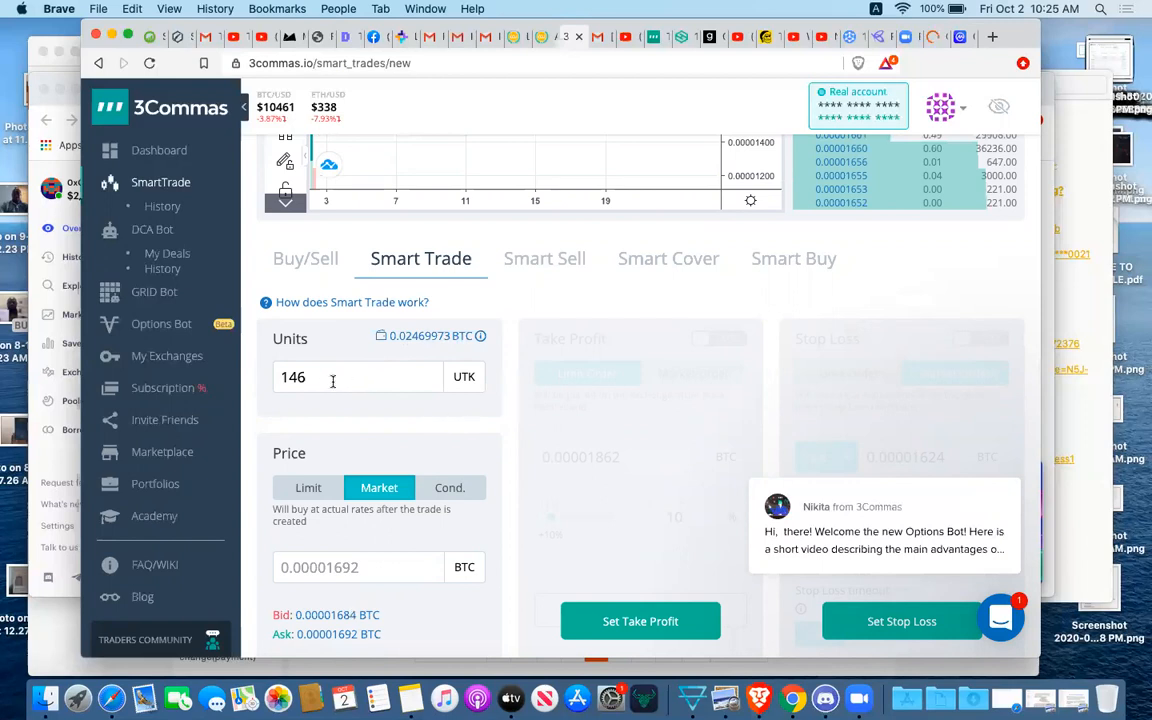
left_click(333, 381)
key("BackSpace")
key("BackSpace")
key("BackSpace")
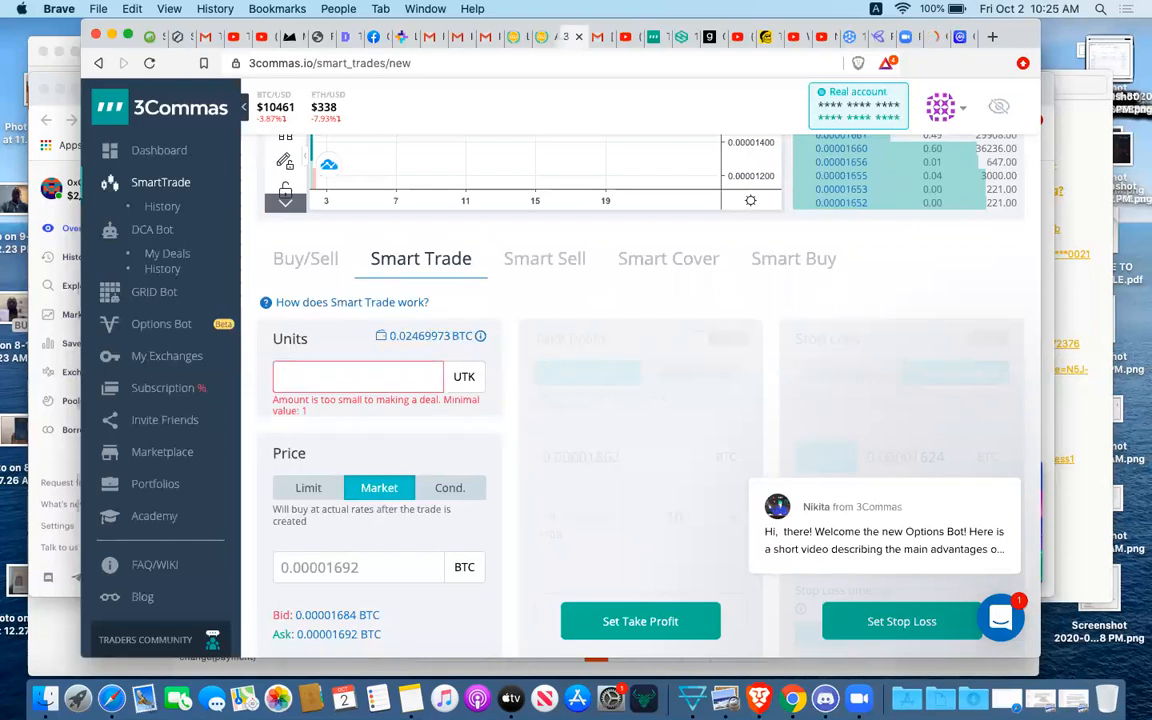
type("30")
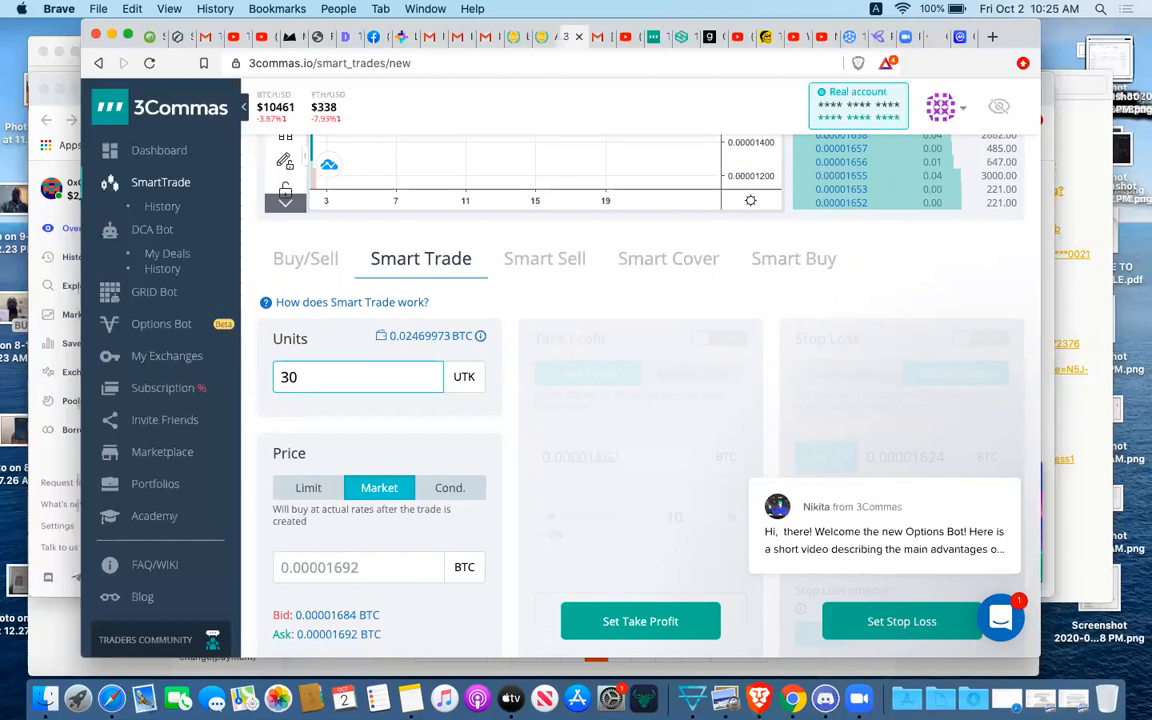
left_click(509, 429)
scroll(510, 429, "down", 2)
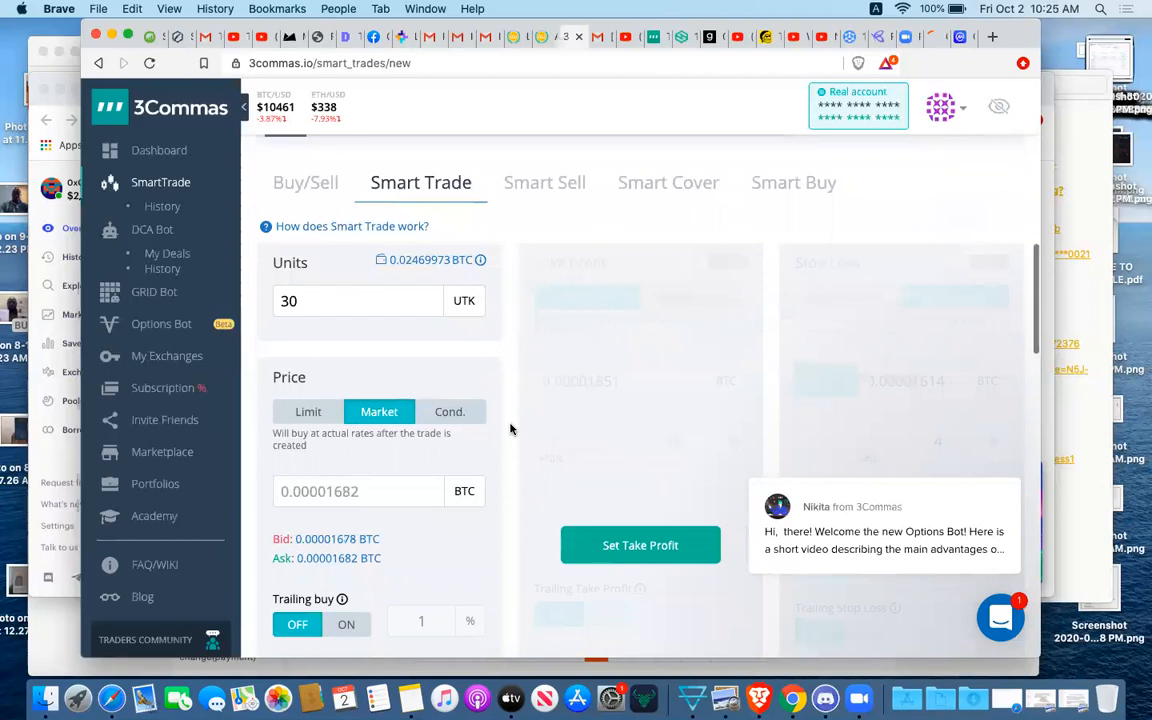
- Look up Utrust (UTK) on CoinMarketCap, and return to the 3Commas Smart Trade form
scroll(510, 429, "down", 2)
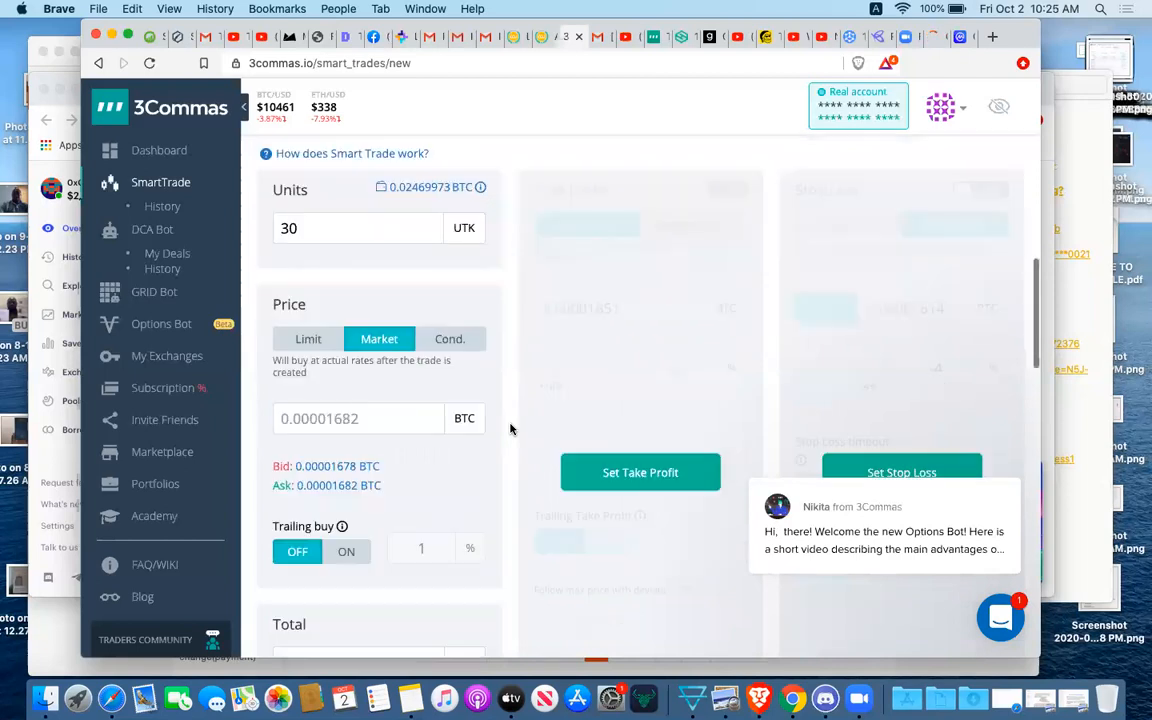
scroll(510, 429, "down", 3)
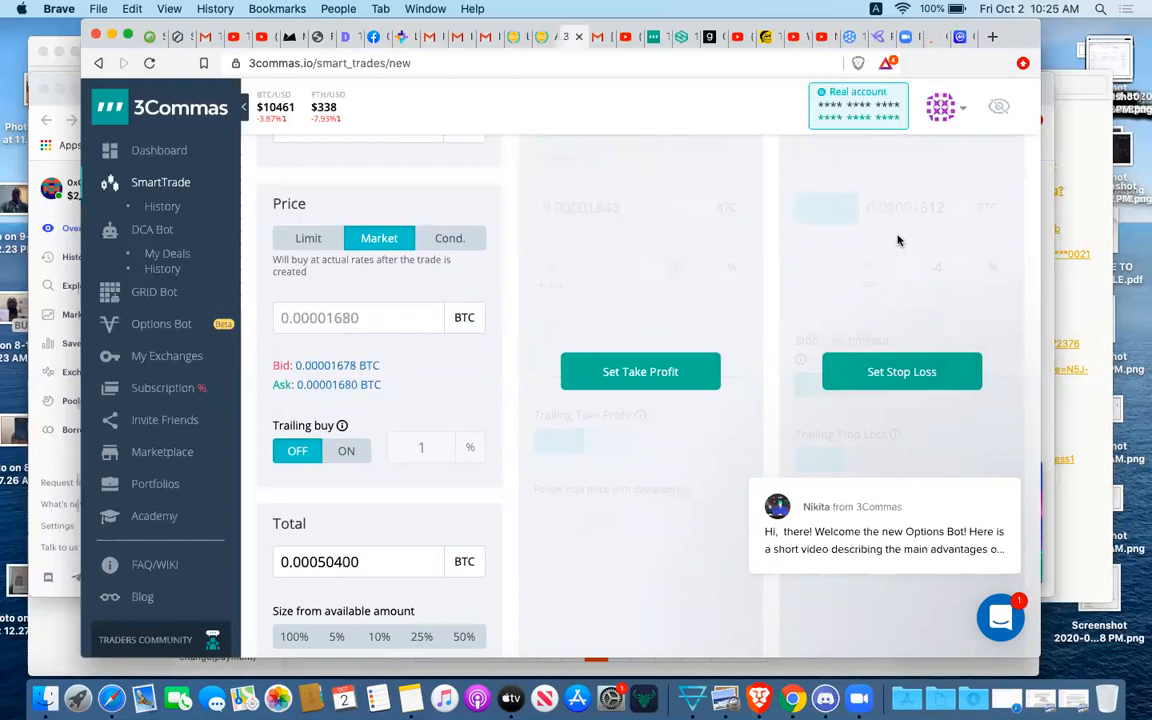
left_click(963, 40)
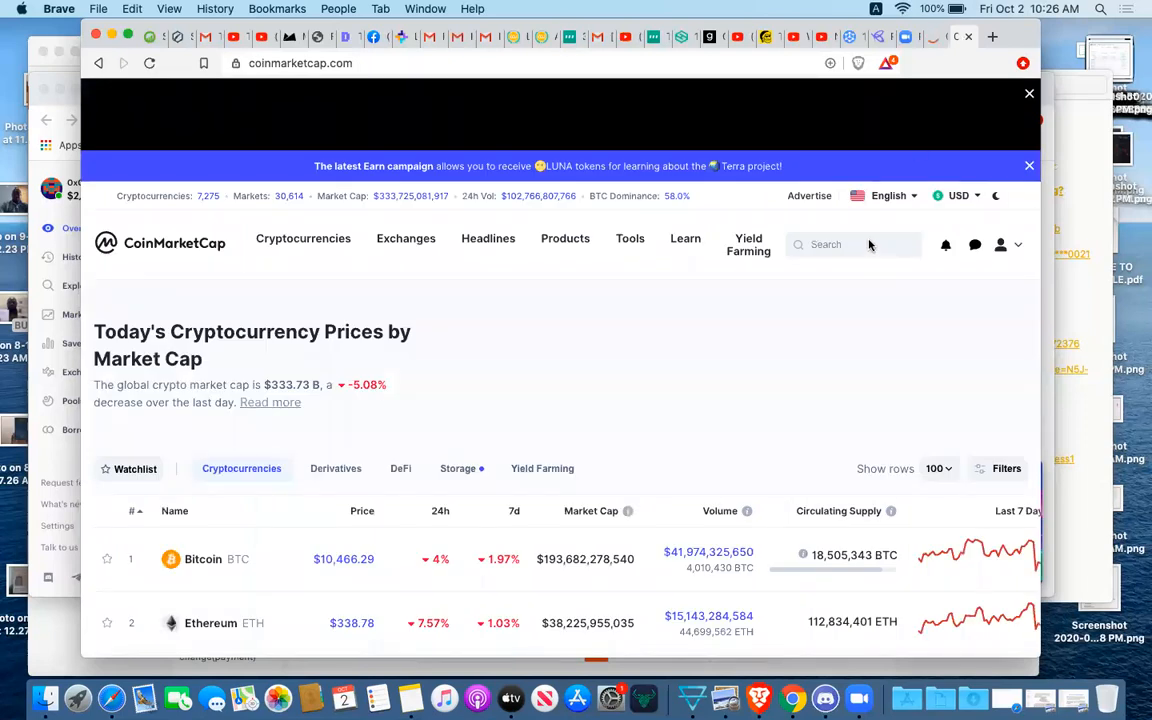
left_click(868, 241)
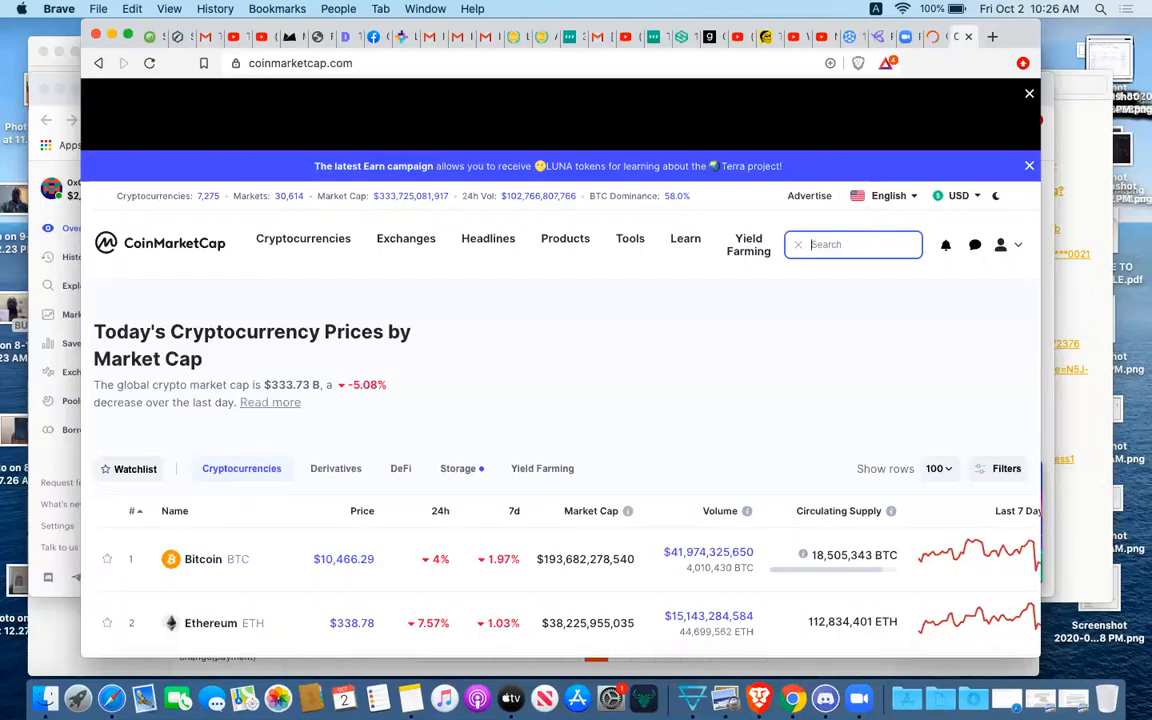
type("utk")
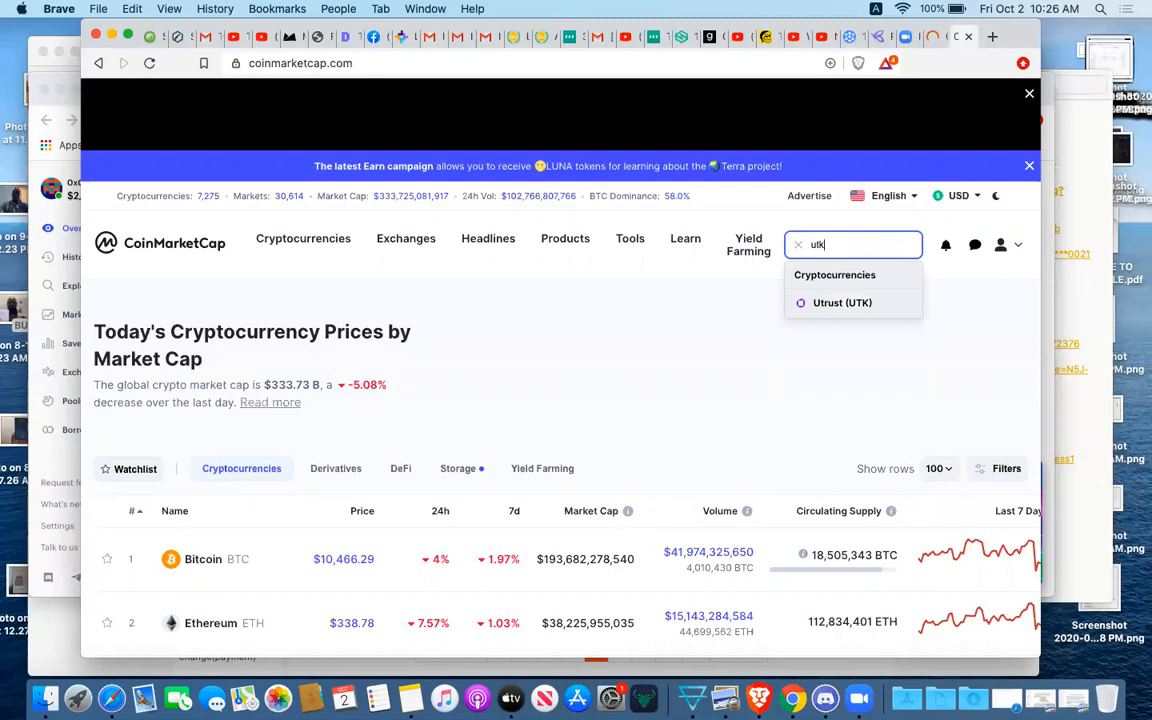
left_click(835, 297)
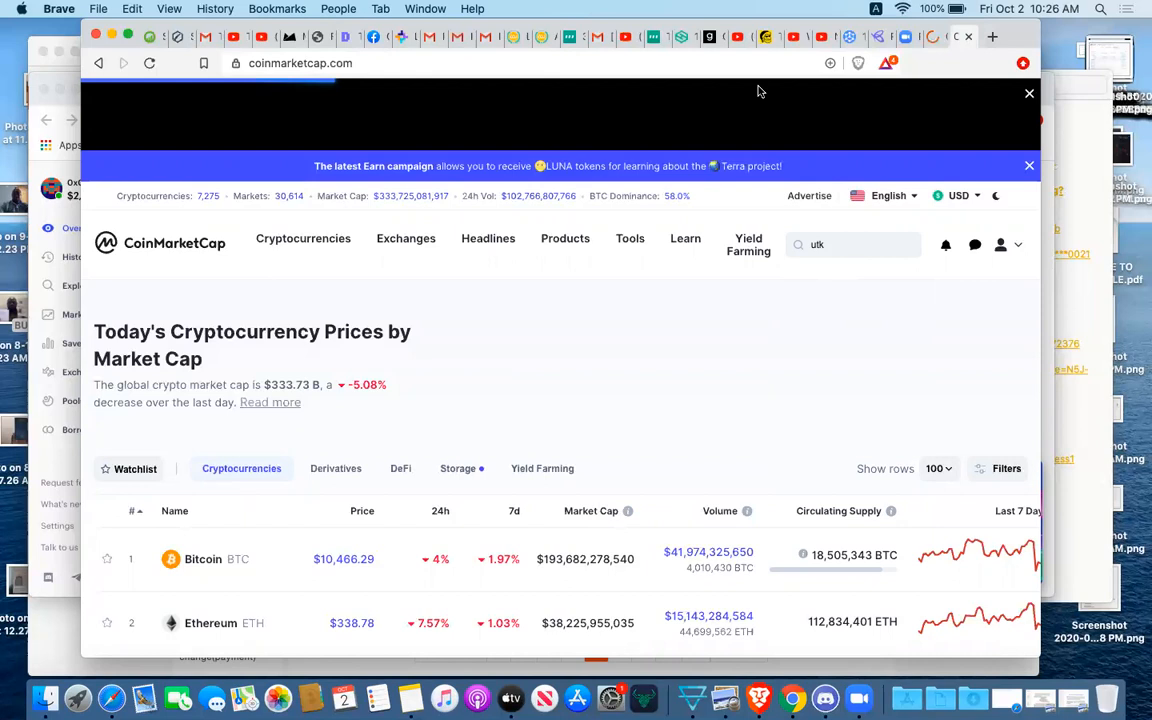
left_click(569, 38)
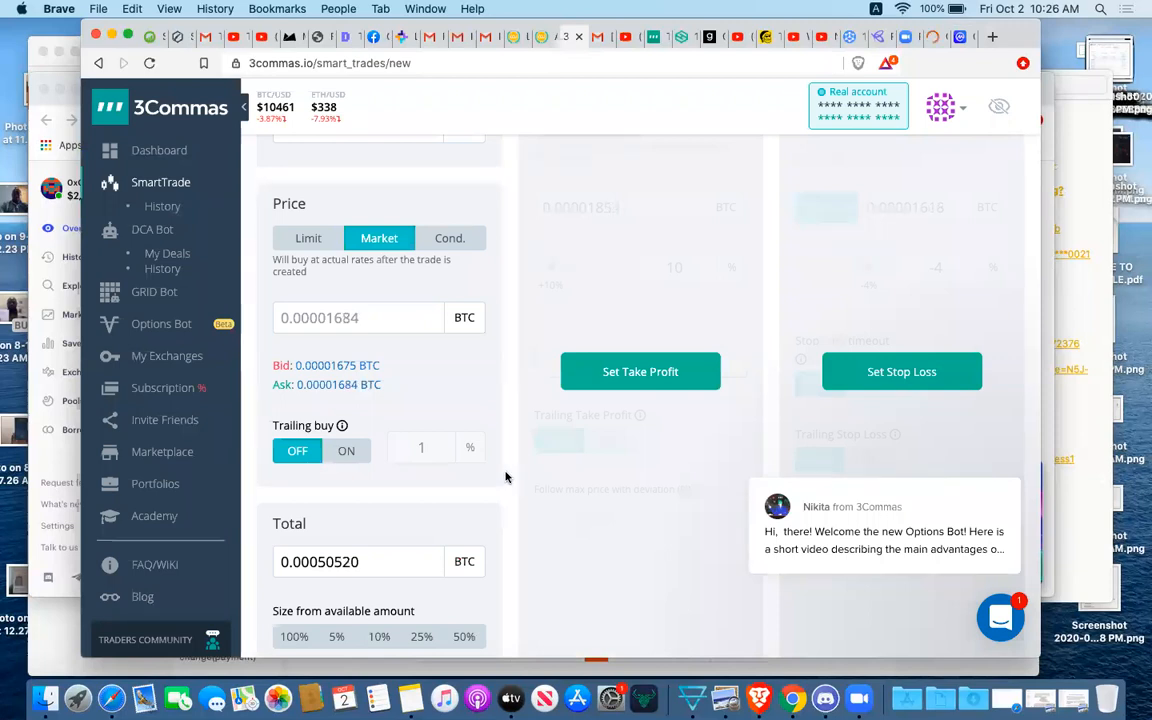
- Switch the buy price to a limit order at 0.00001650 BTC, checking the order book and the trade total
scroll(507, 478, "up", 10)
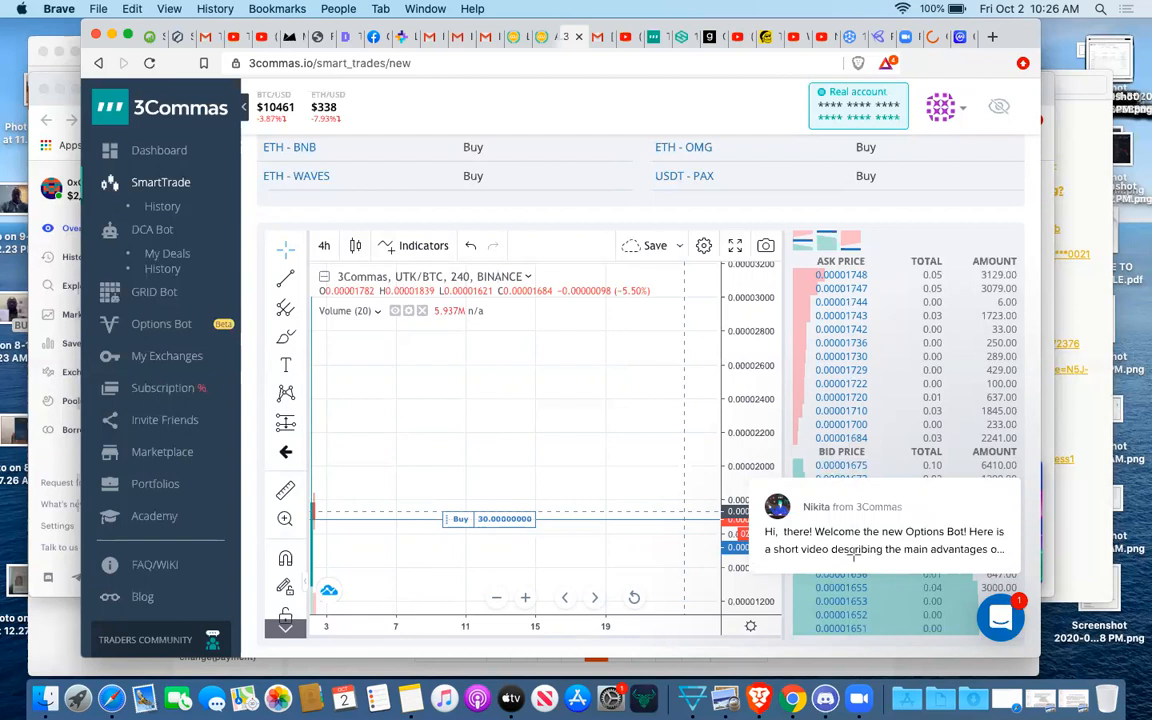
scroll(954, 442, "down", 3)
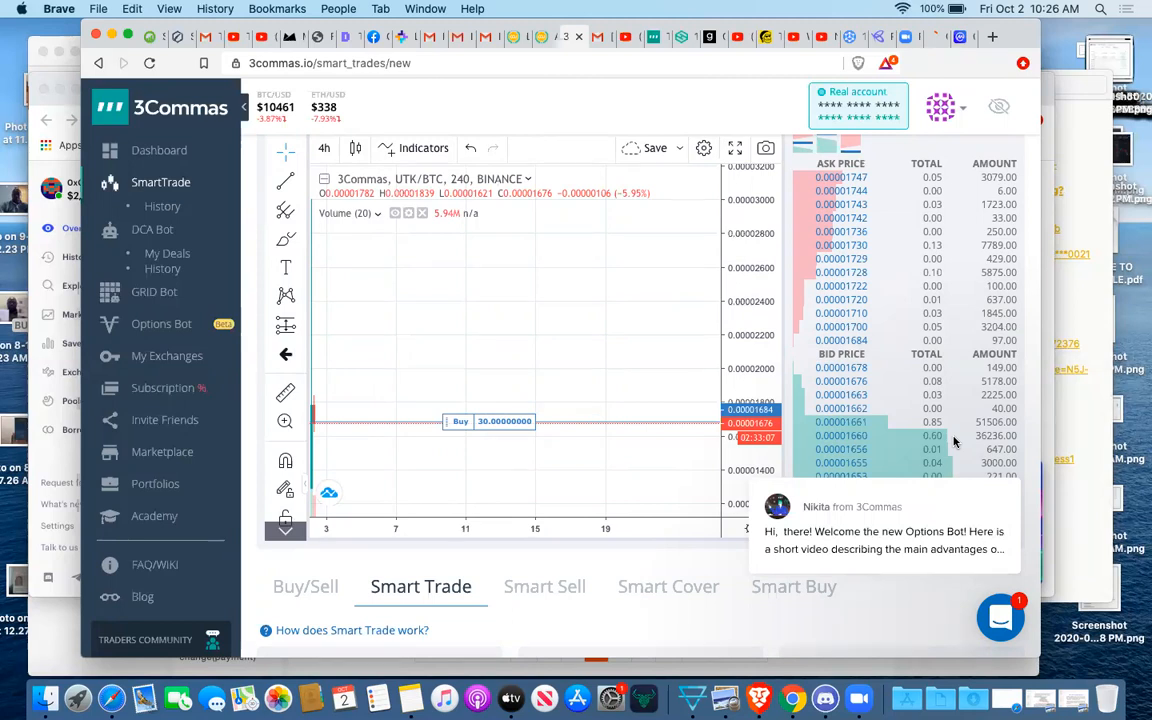
scroll(310, 437, "down", 4)
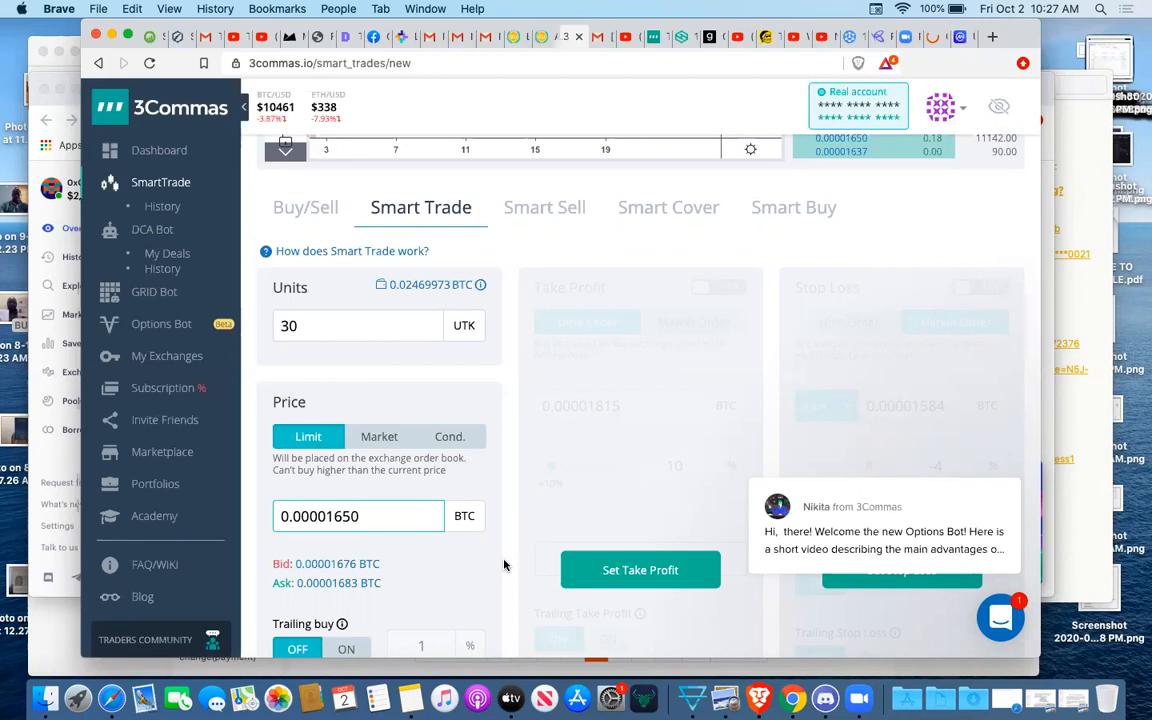
scroll(507, 540, "down", 3)
scroll(510, 516, "down", 2)
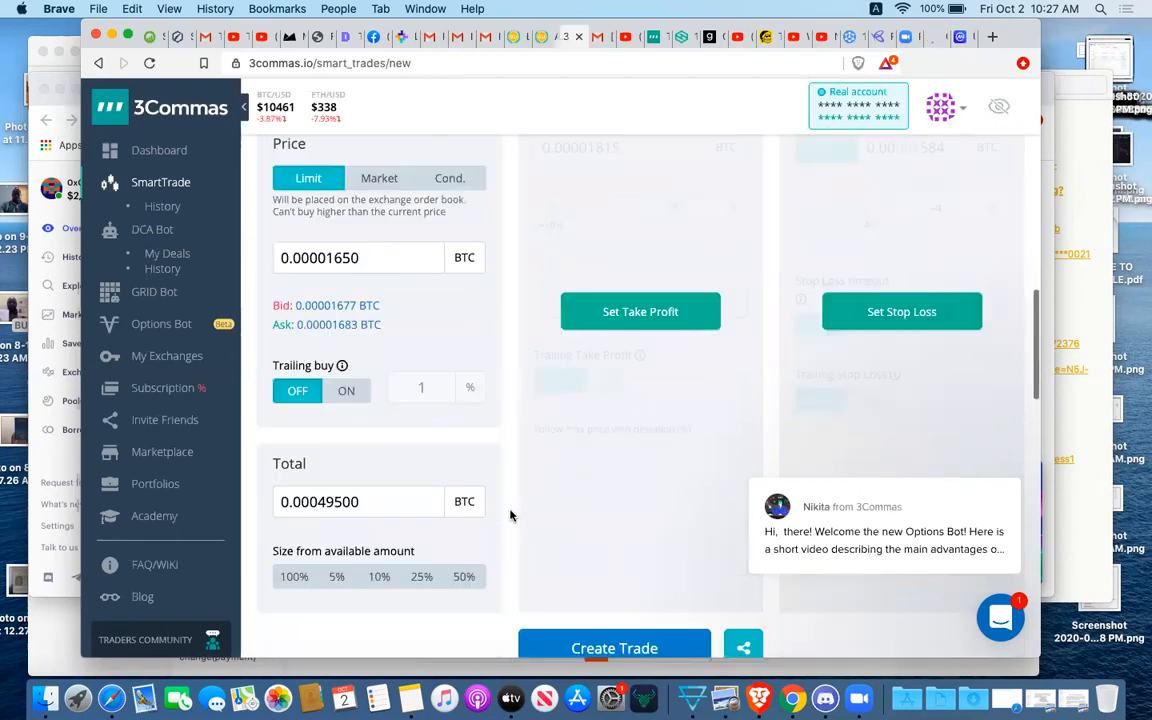
scroll(510, 516, "down", 1)
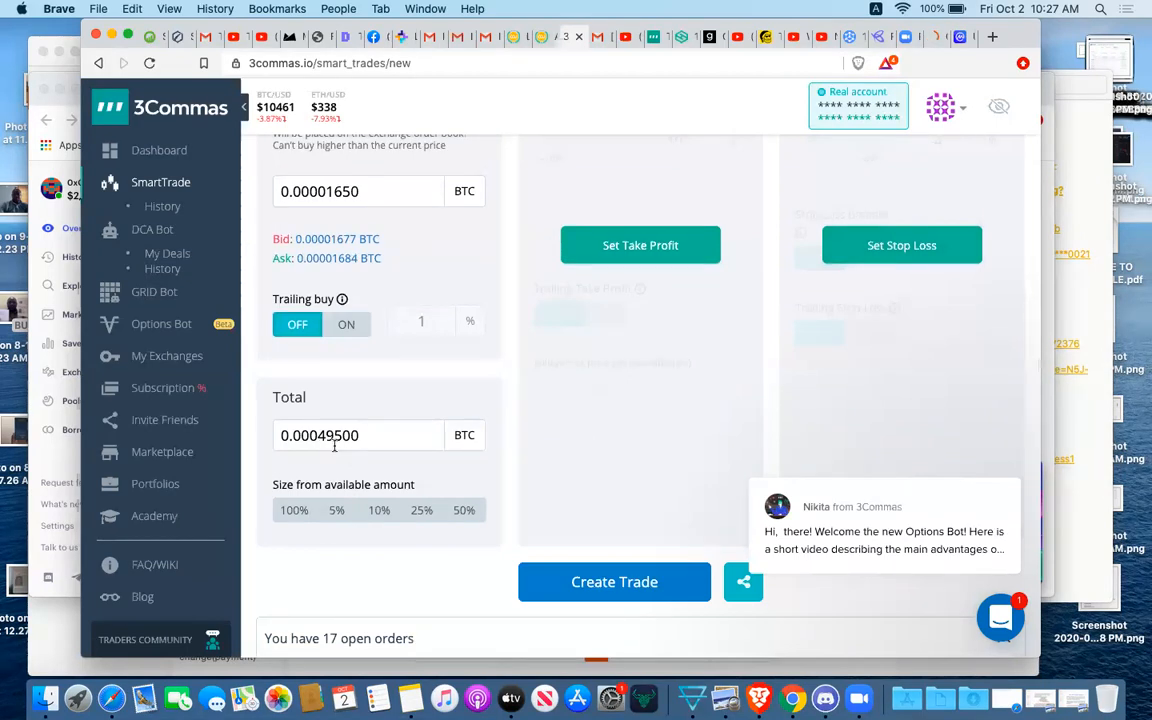
left_click(464, 512)
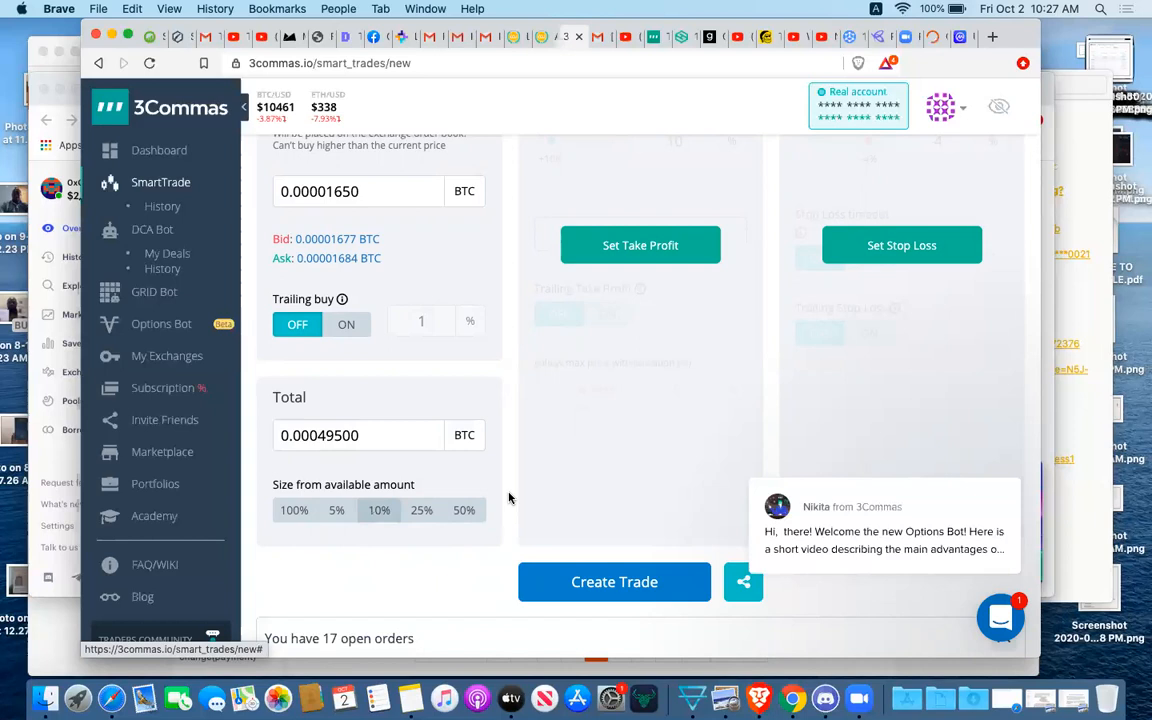
scroll(508, 497, "down", 2)
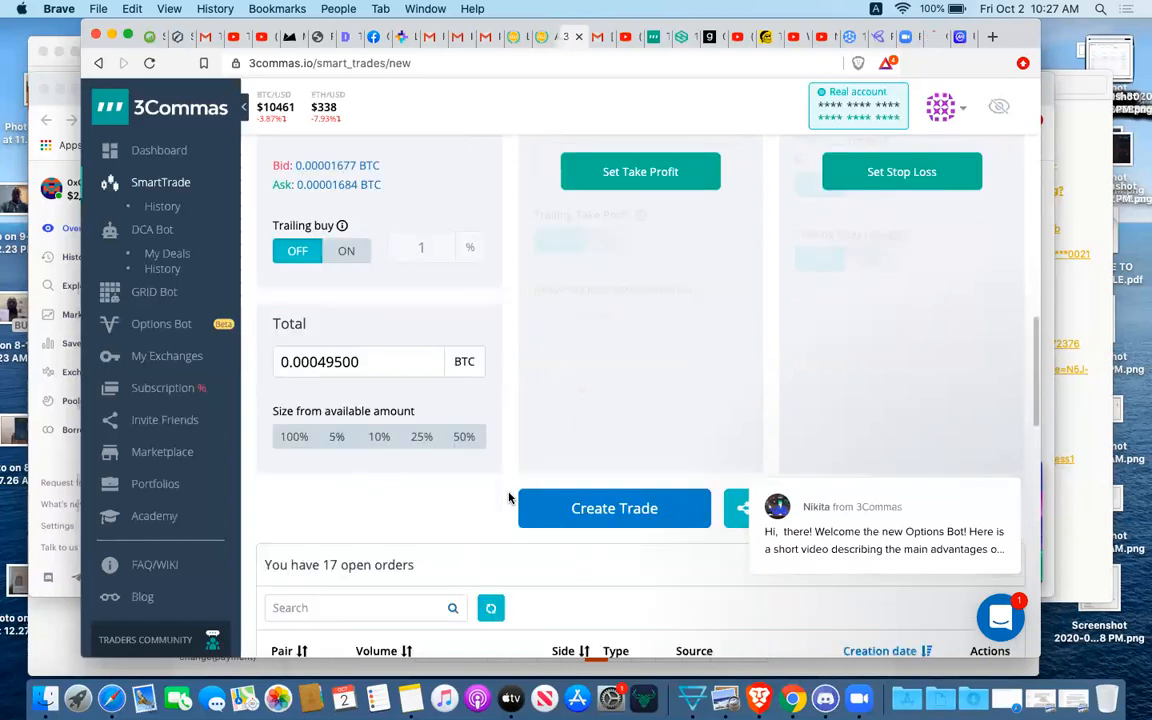
- Enable Take Profit for the UTK/BTC Smart Trade
scroll(508, 497, "up", 5)
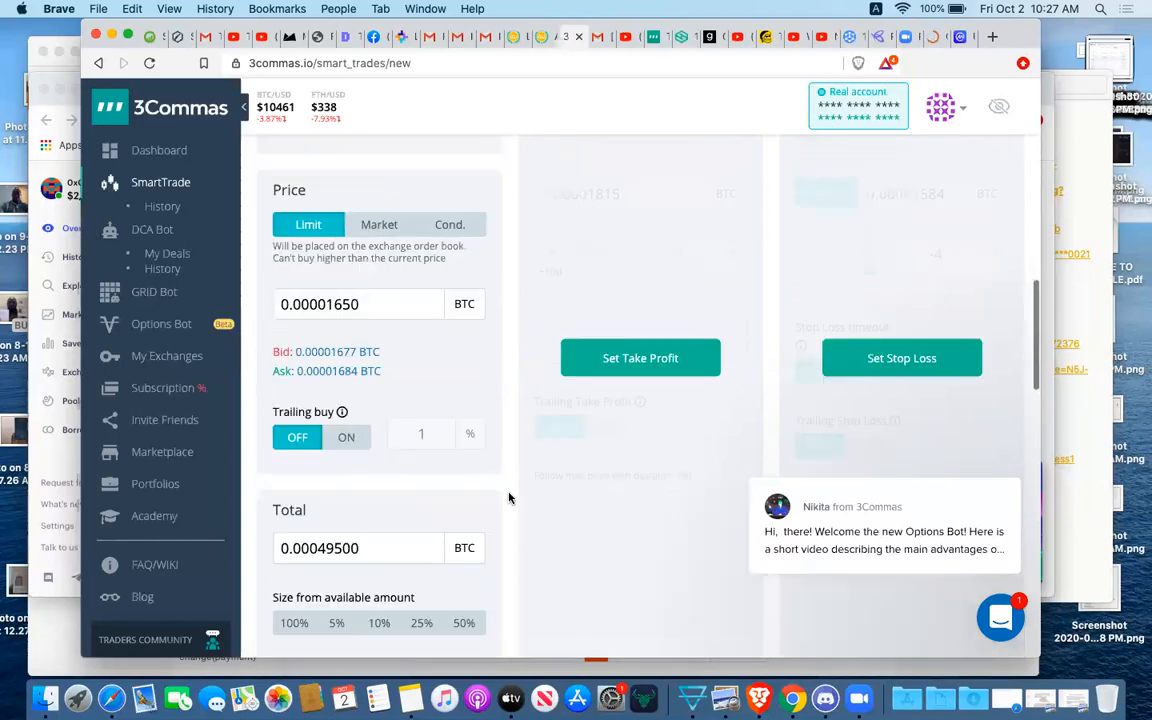
left_click(641, 366)
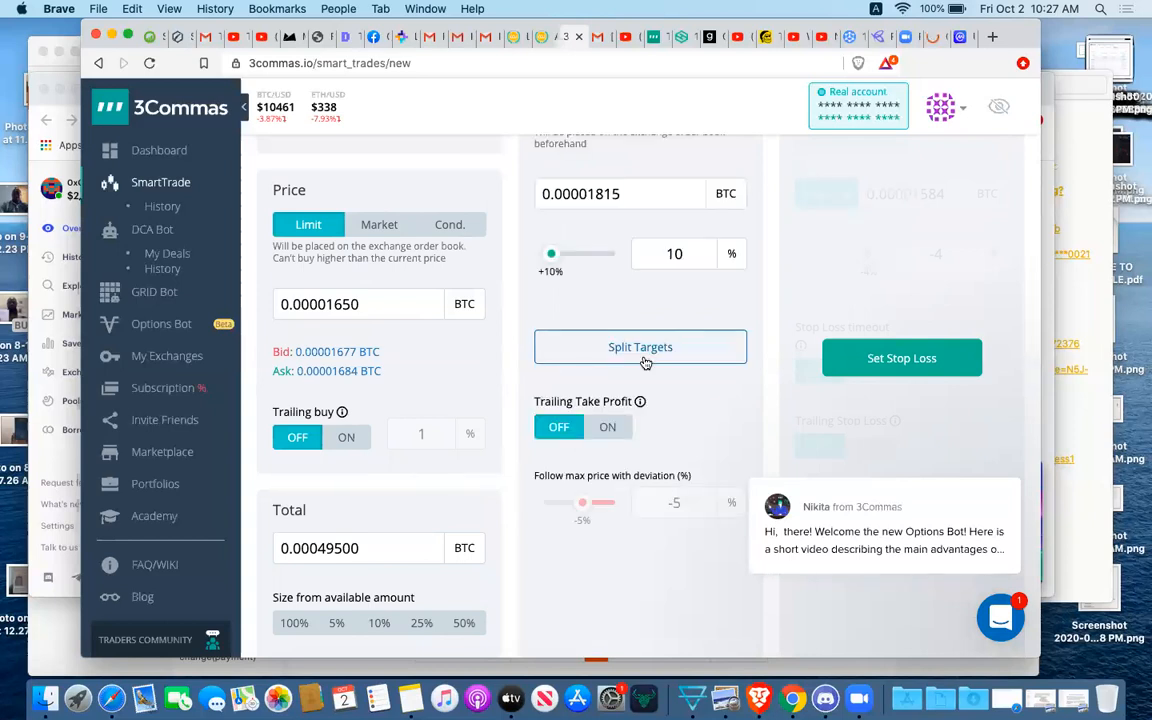
scroll(510, 365, "up", 4)
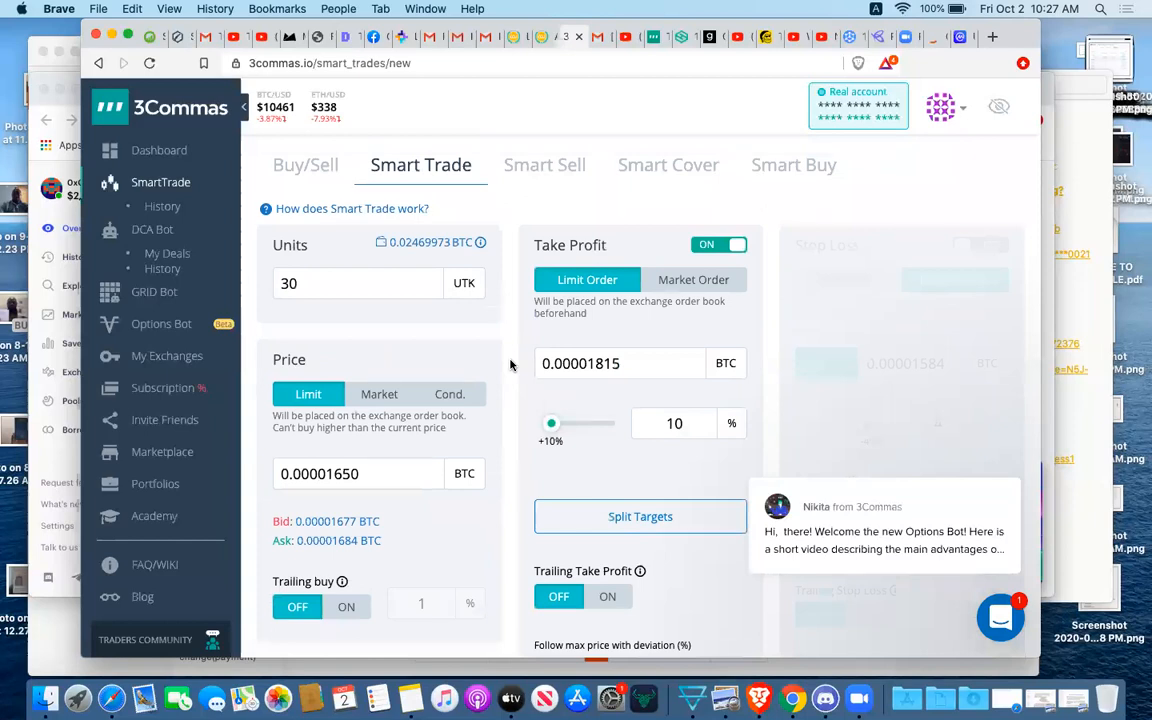
scroll(635, 383, "up", 1)
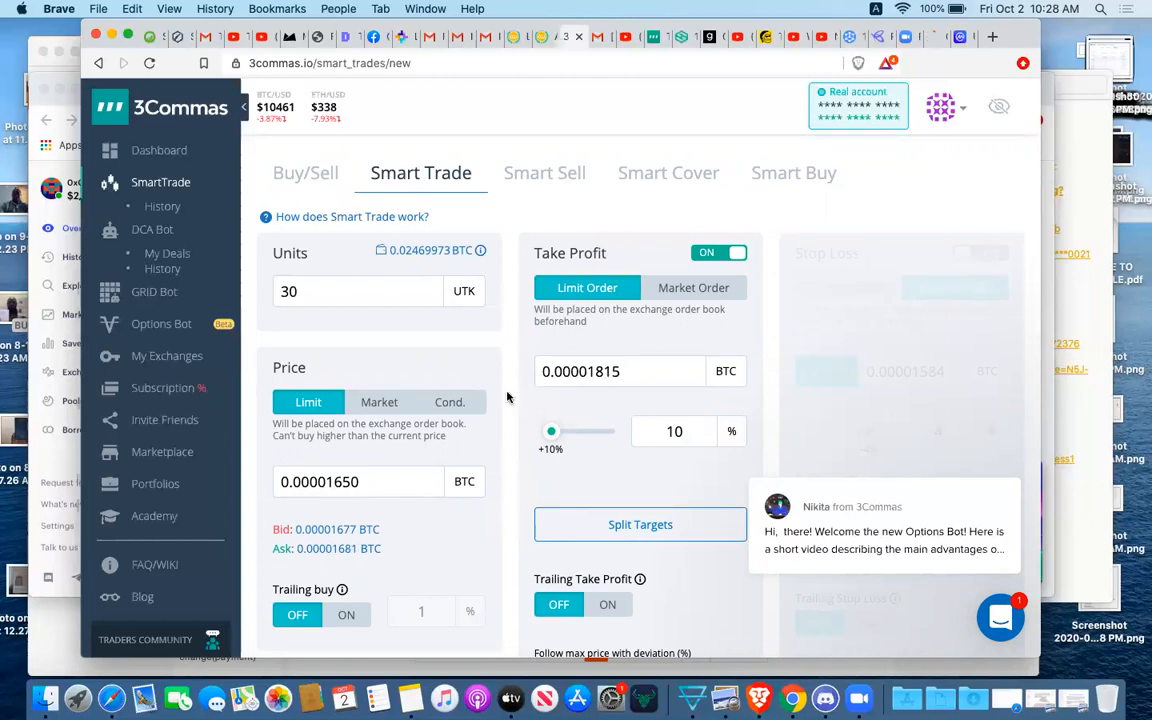
- Review the buy and take-profit levels on the chart, look at the Smart Cover trade type, and return to Smart Trade
scroll(512, 398, "up", 5)
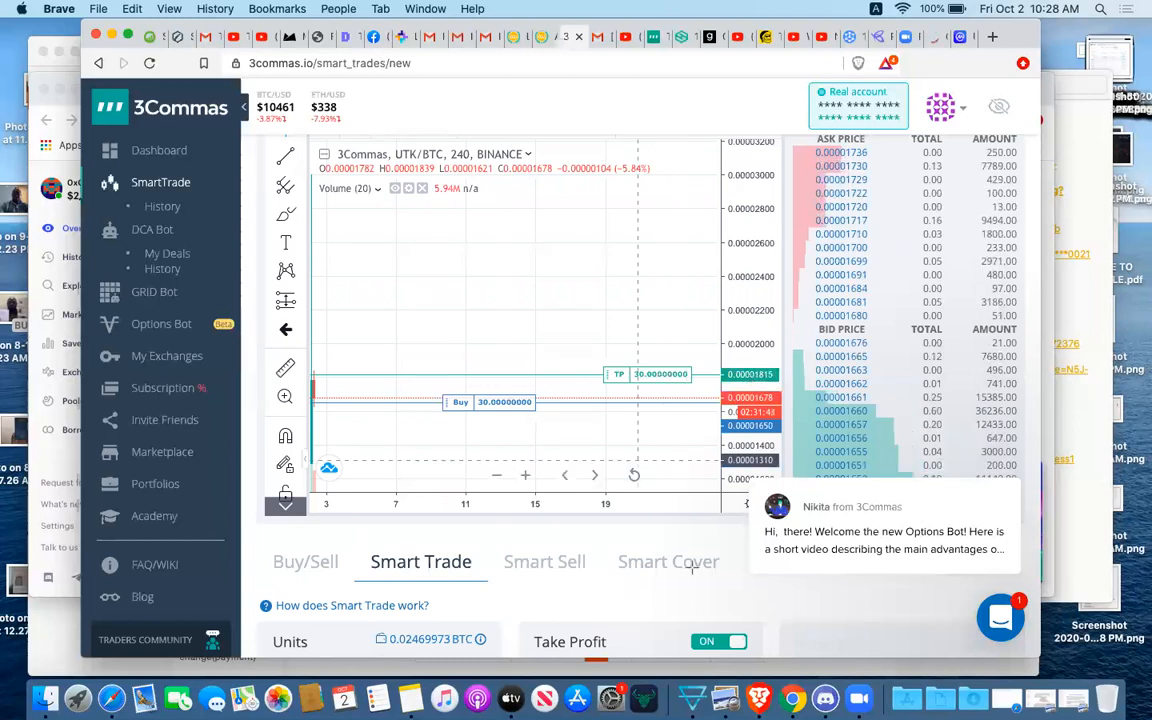
left_click(641, 574)
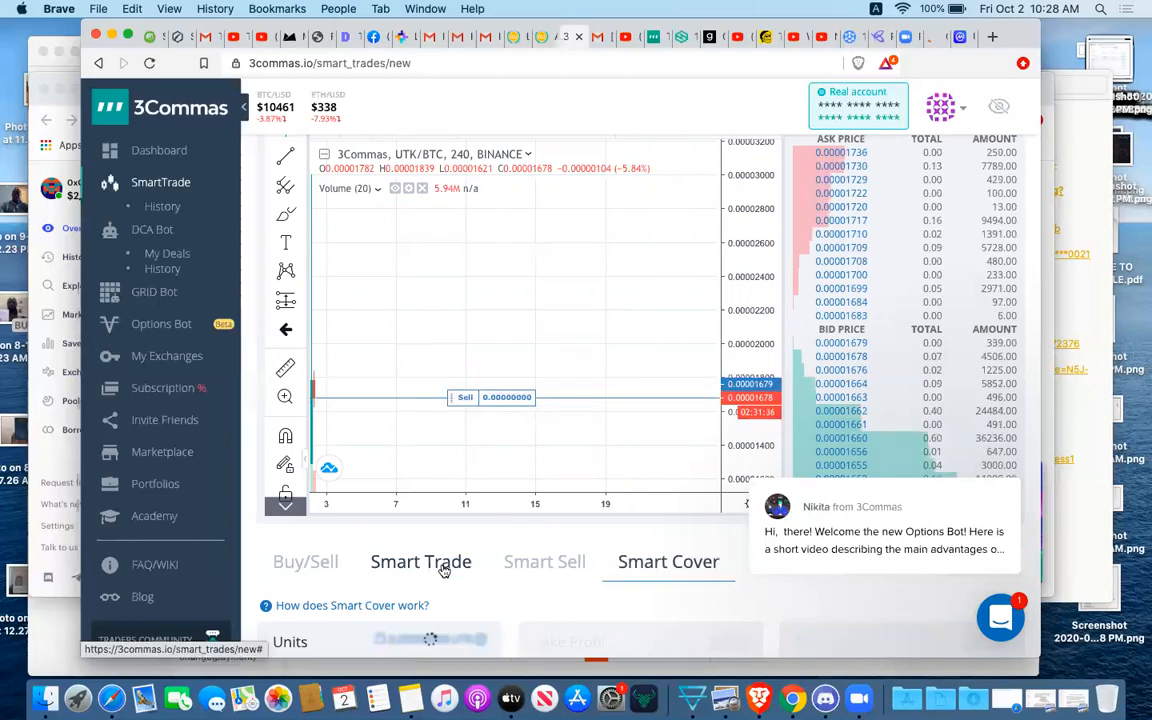
left_click(444, 566)
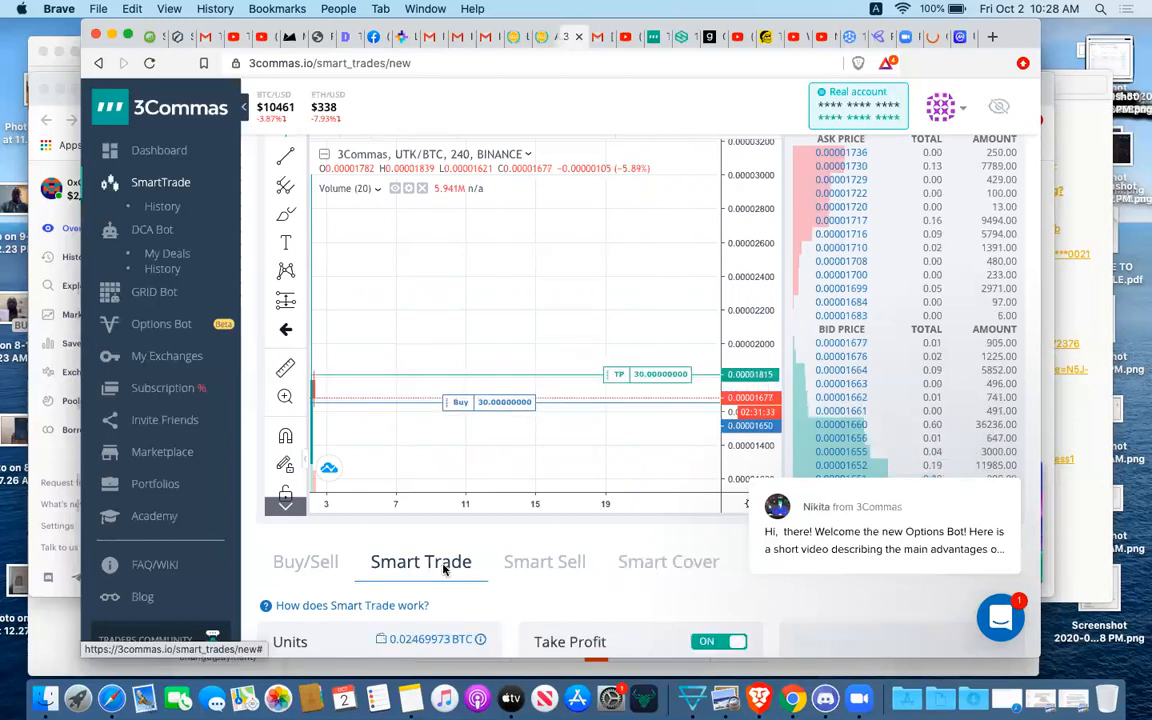
scroll(551, 607, "down", 2)
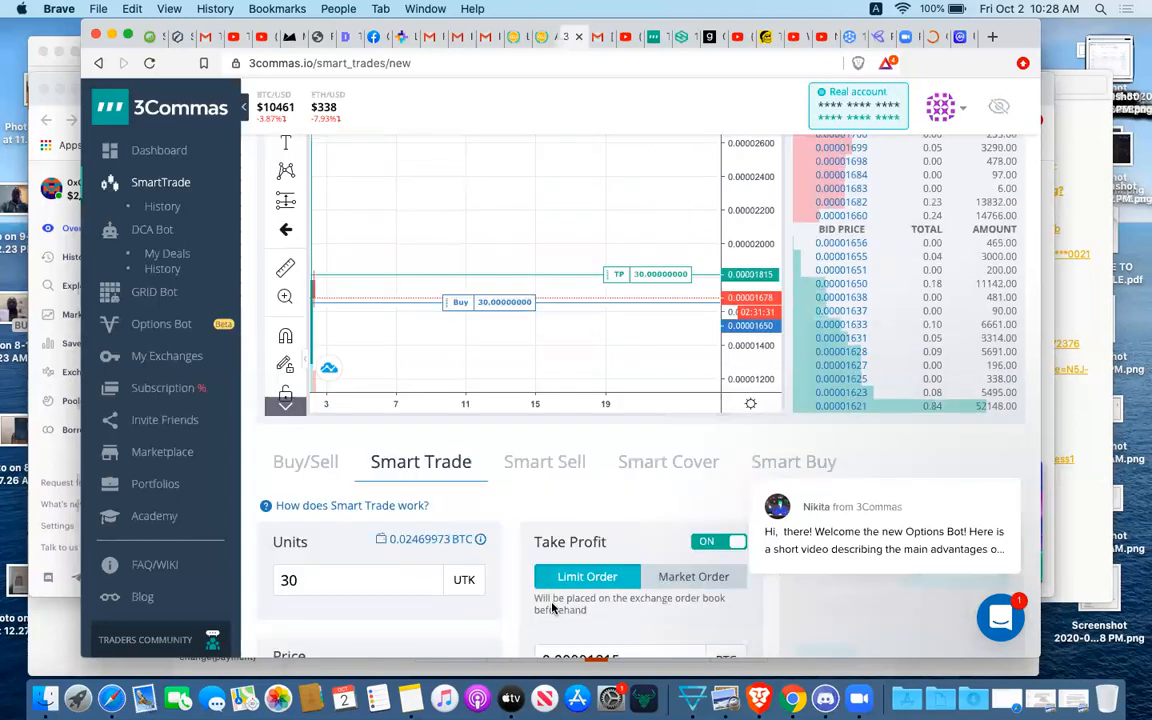
- Split the take profit into several targets and add the first one at 0.00001815 BTC with 50% volume
scroll(551, 607, "down", 5)
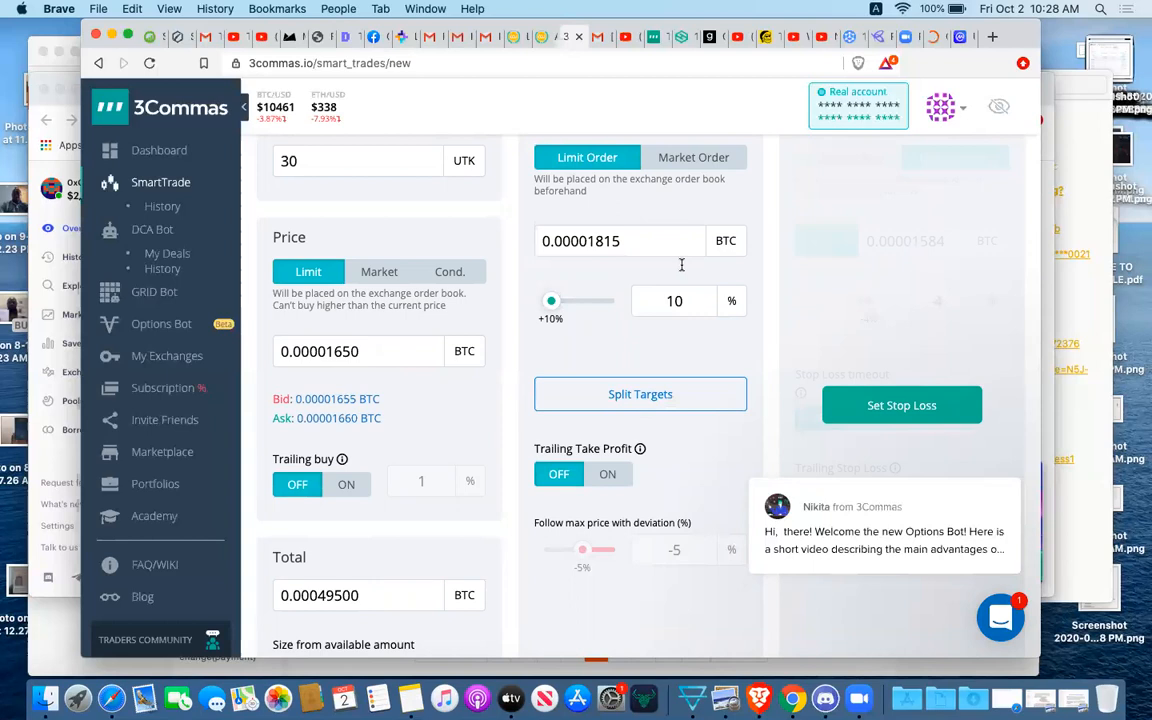
left_click(640, 394)
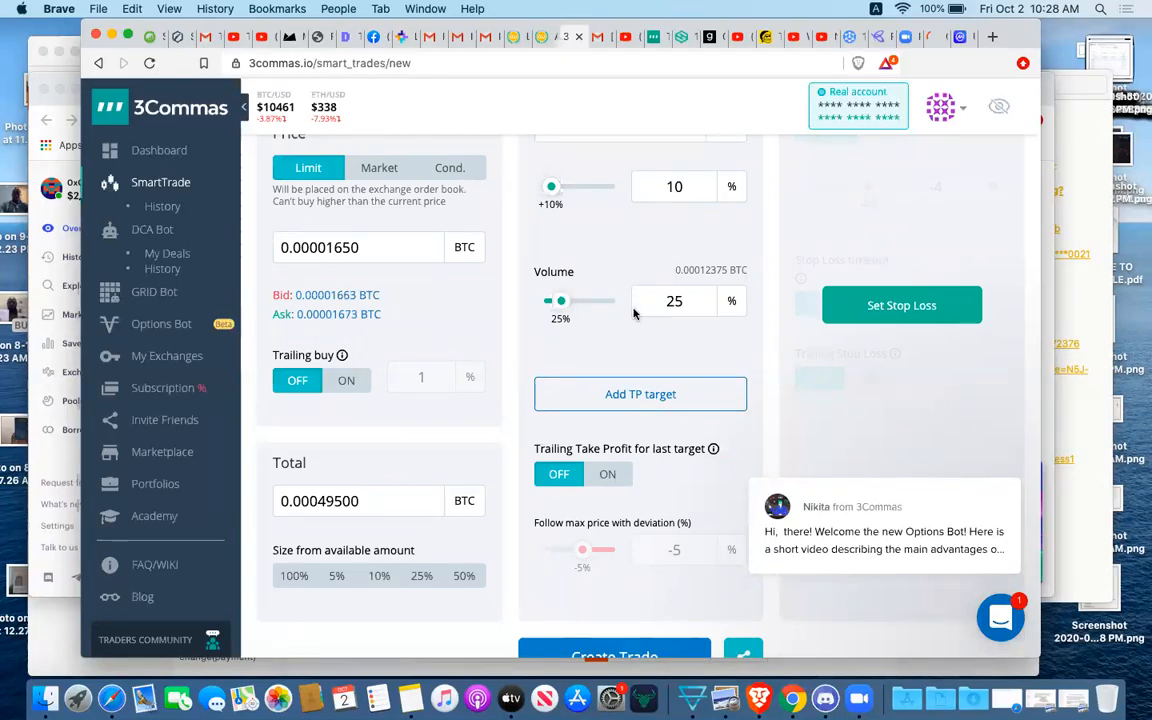
scroll(633, 313, "up", 1)
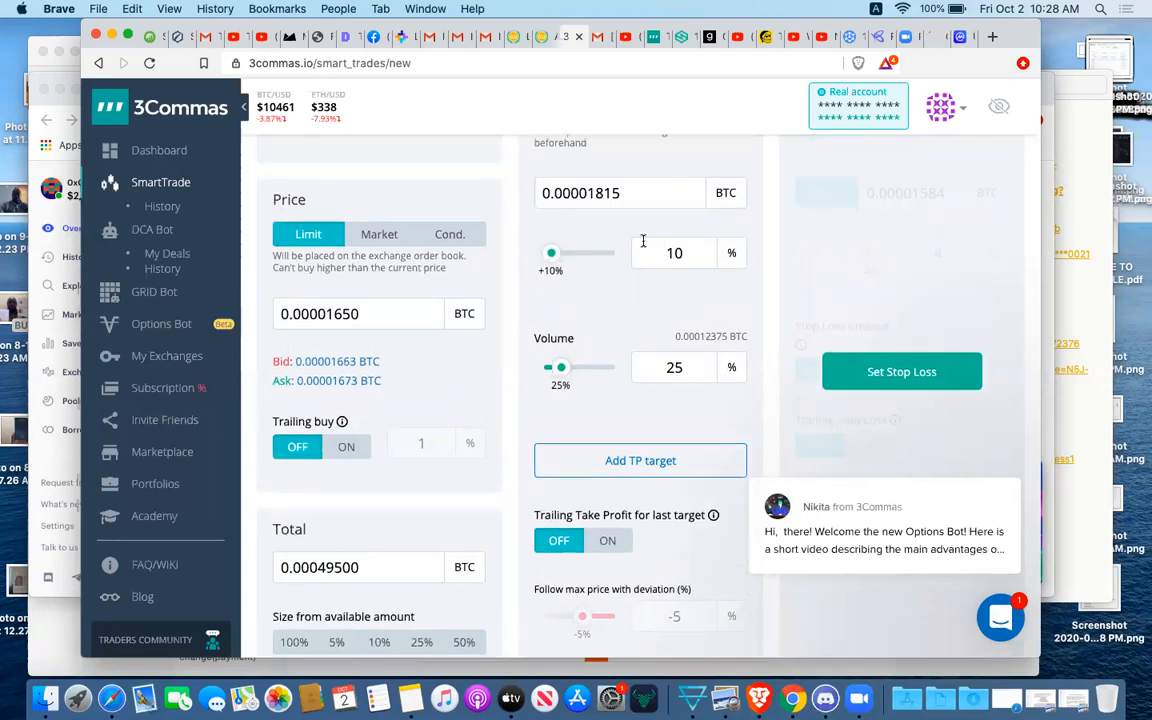
left_click(689, 368)
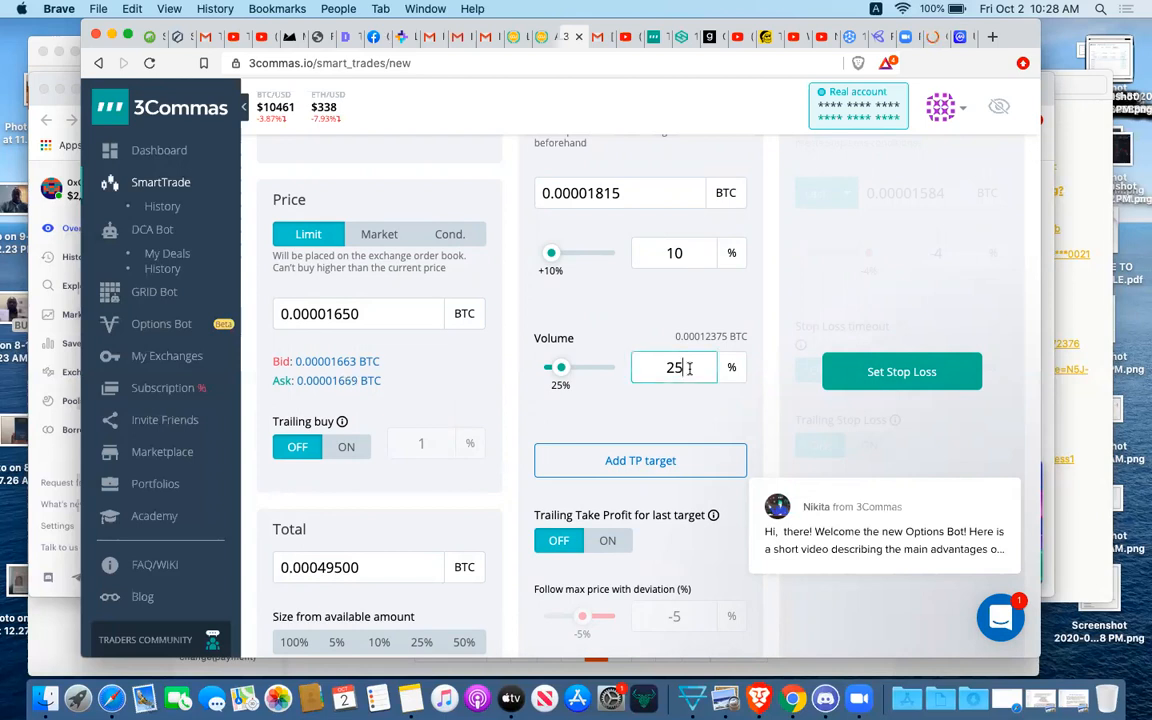
key("BackSpace")
key("BackSpace")
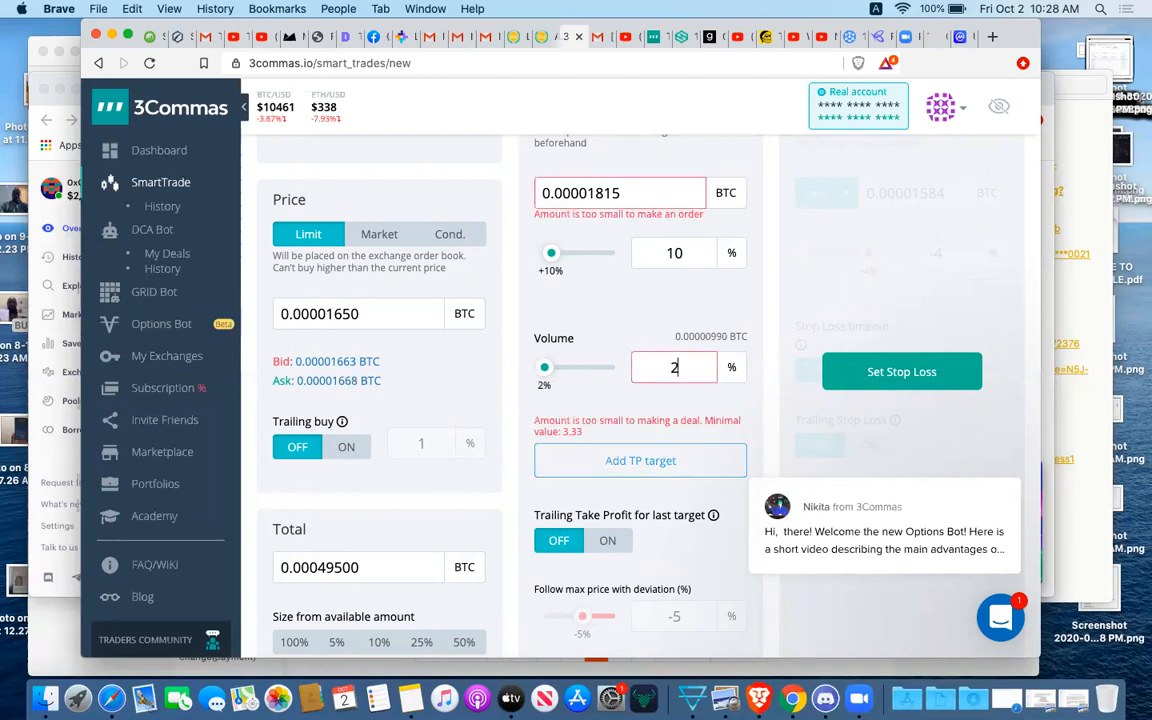
type("50")
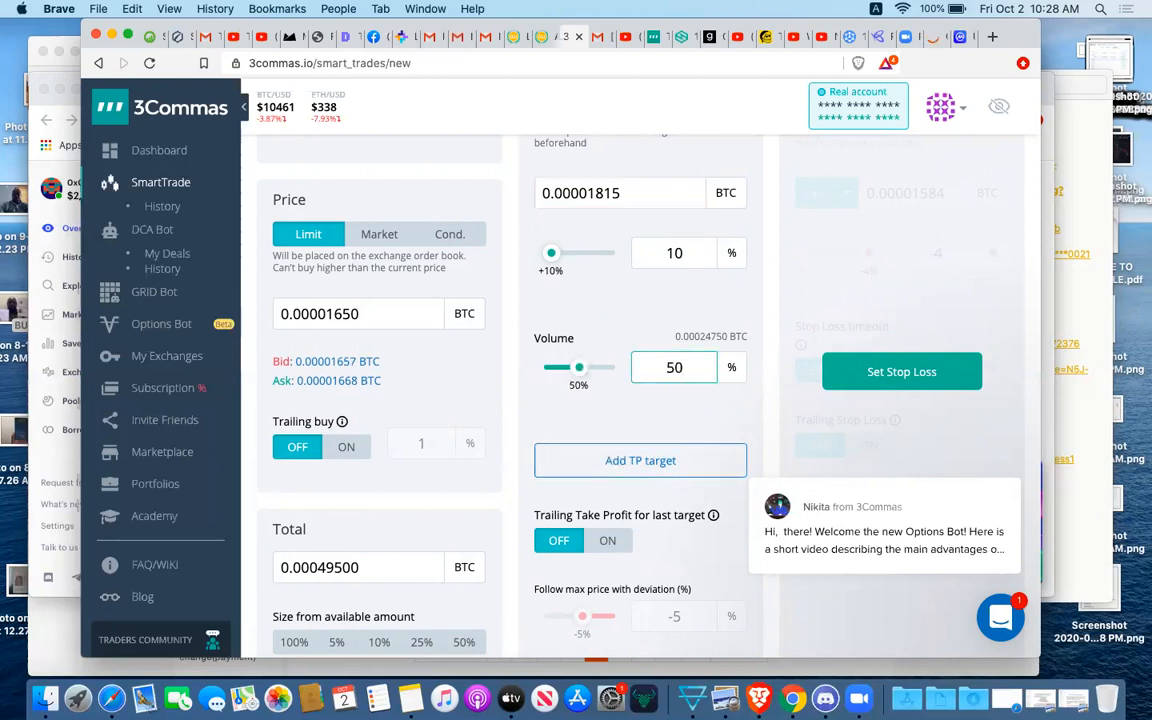
left_click(634, 472)
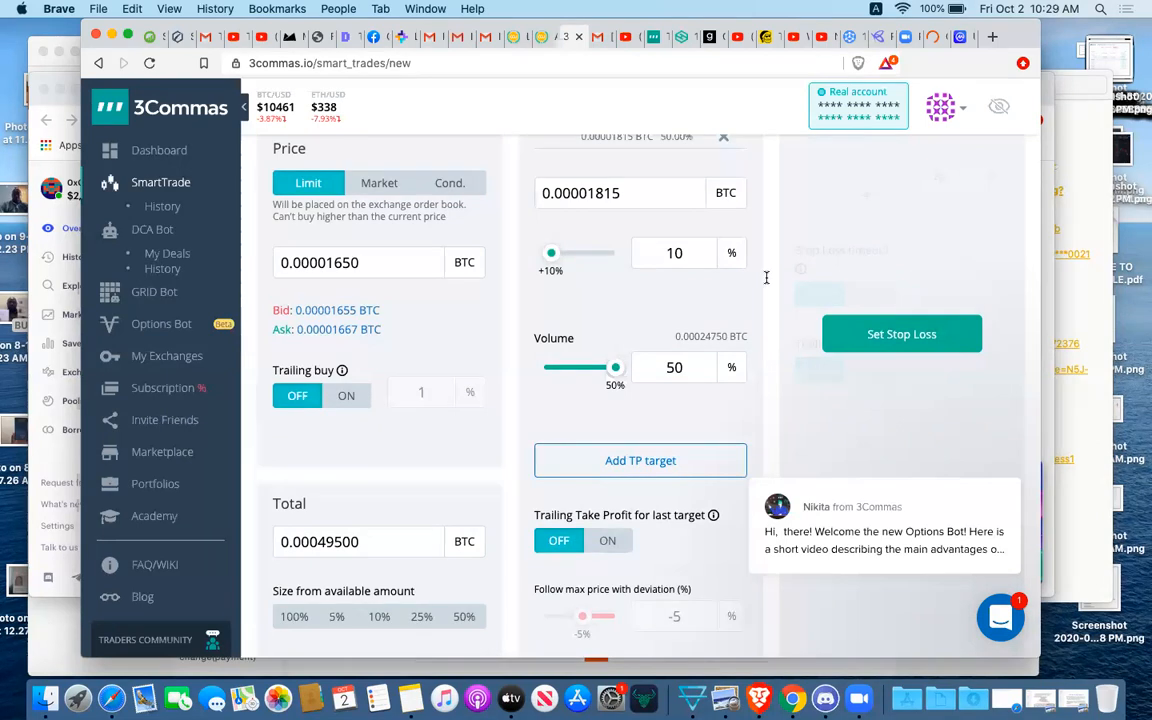
- Set the second take-profit target's price to 0.00002000 BTC and try to add it to the target list
scroll(766, 277, "up", 5)
scroll(766, 280, "down", 3)
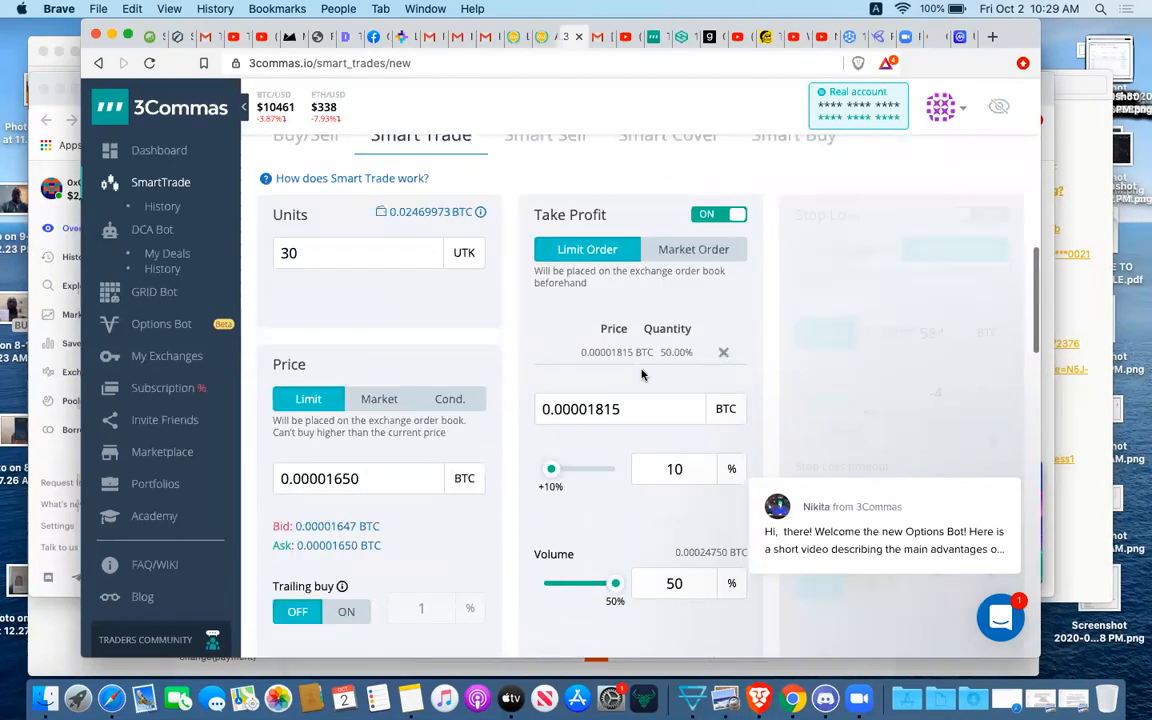
left_click(626, 408)
key("BackSpace")
key("BackSpace")
key("BackSpace")
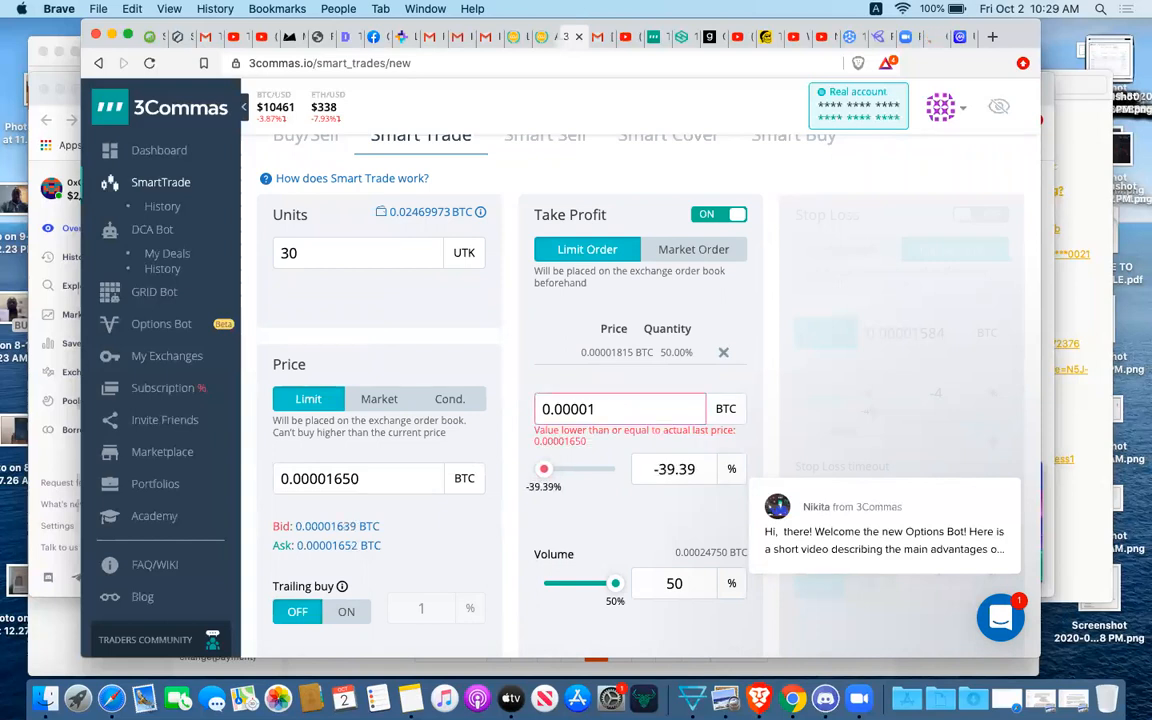
key("BackSpace")
type("2")
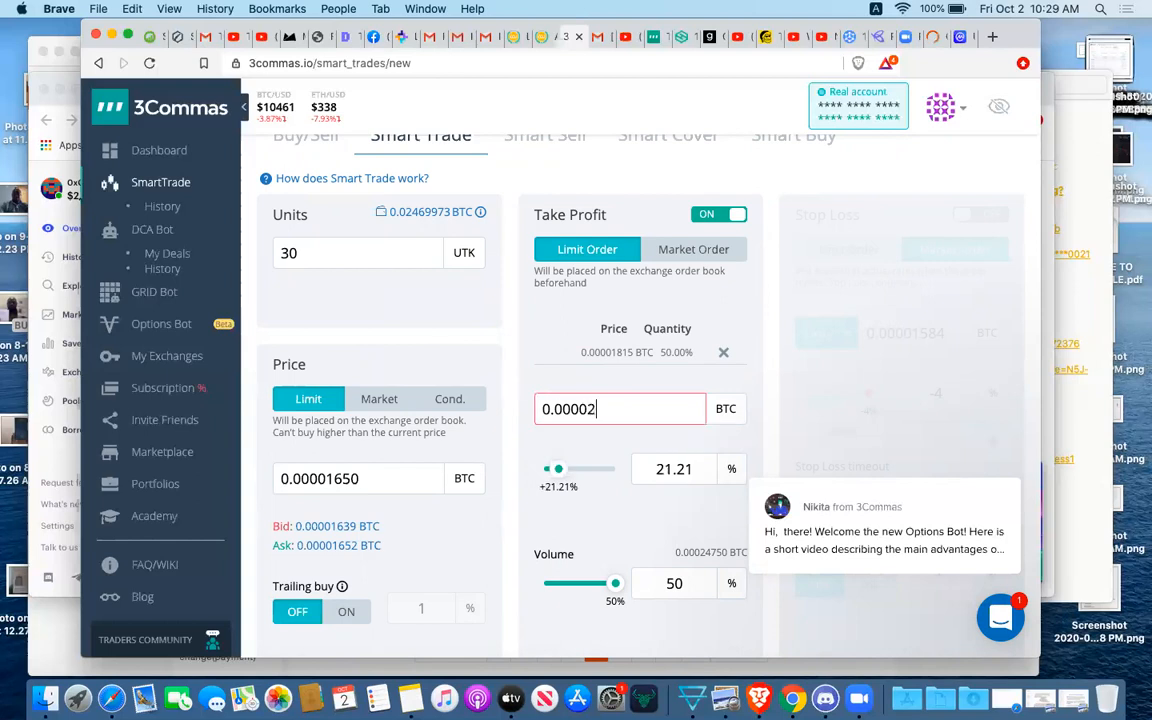
type("000")
scroll(600, 590, "down", 2)
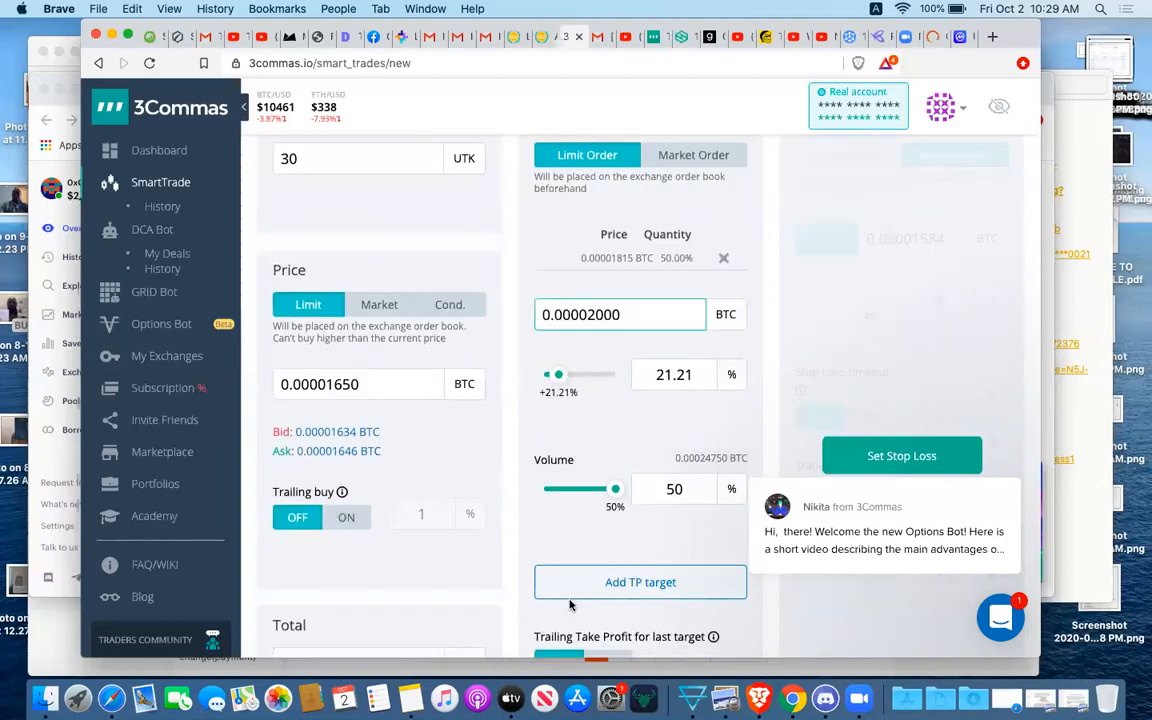
left_click(618, 583)
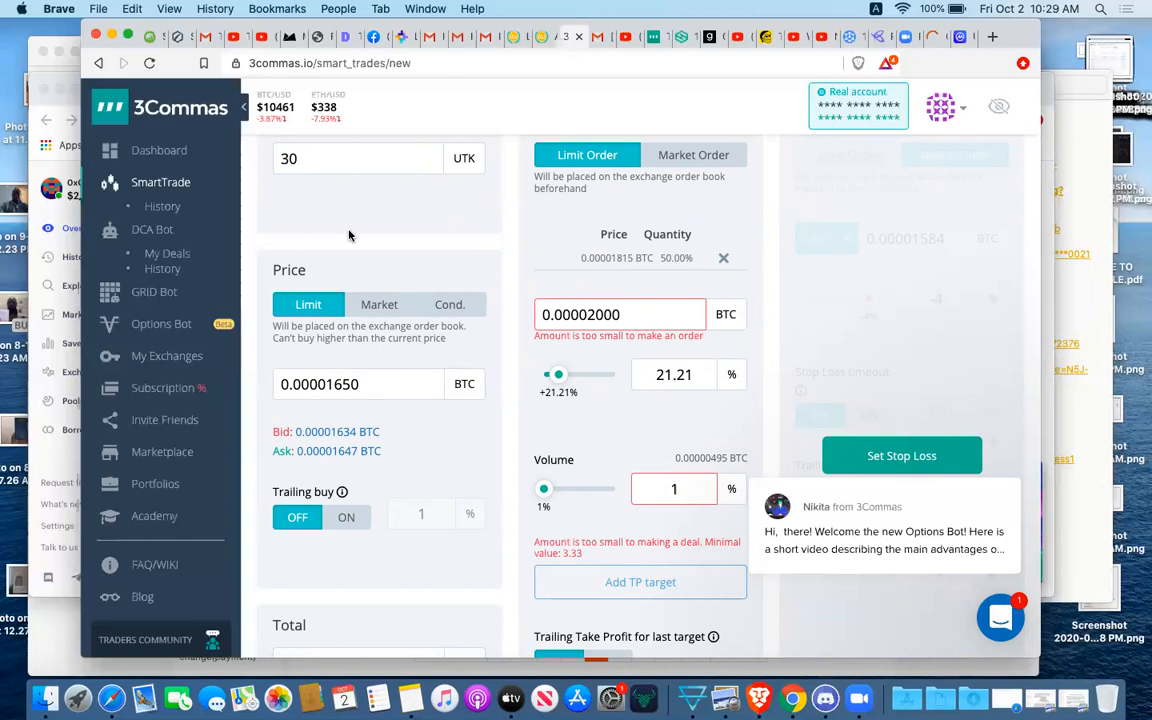
- Set the Smart Trade's buy quantity to 50 UTK and check the resulting total
left_click(310, 161)
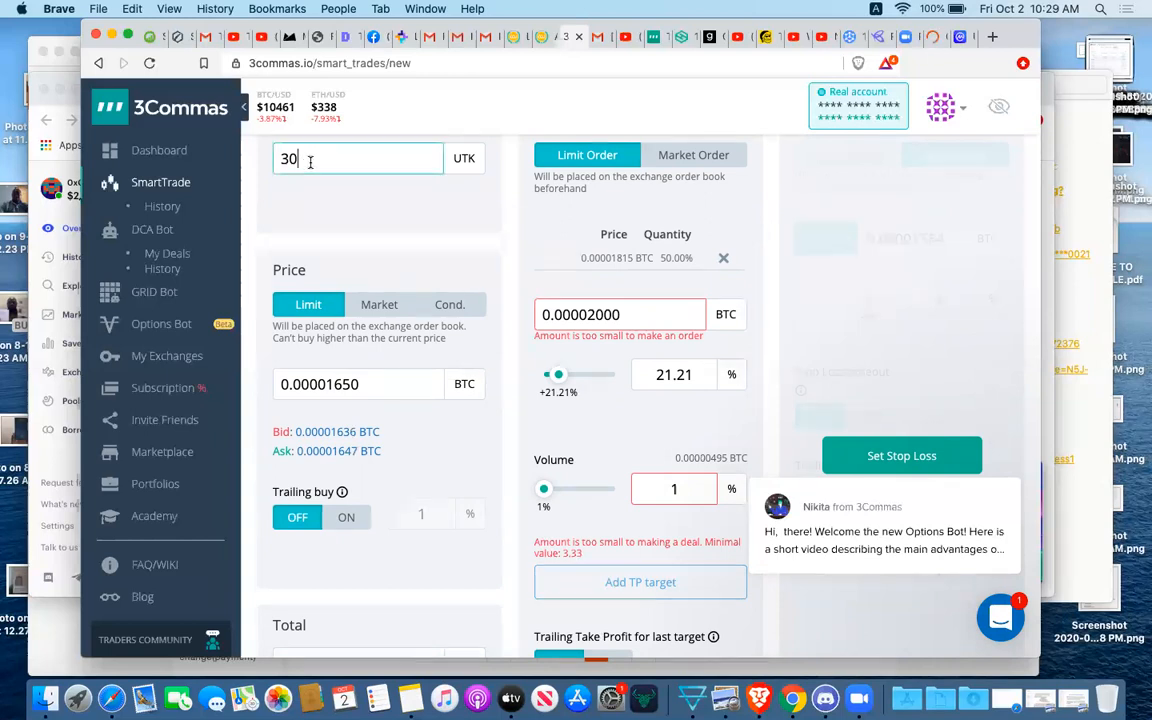
key("BackSpace")
key("BackSpace")
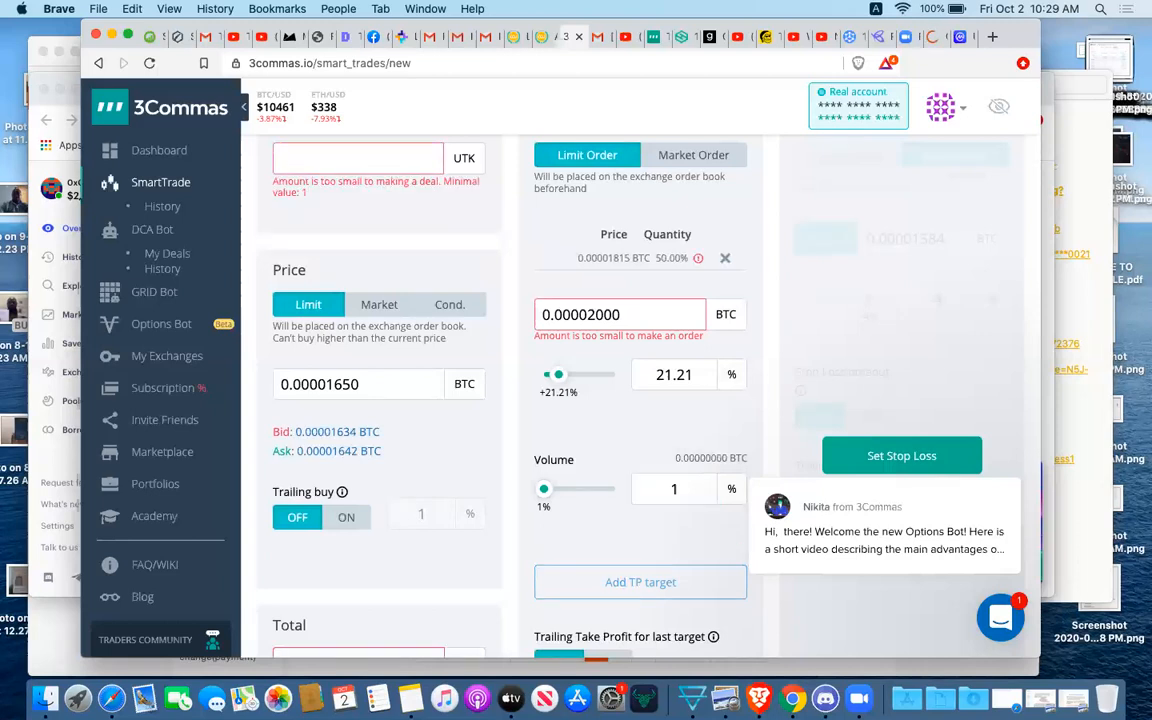
type("50")
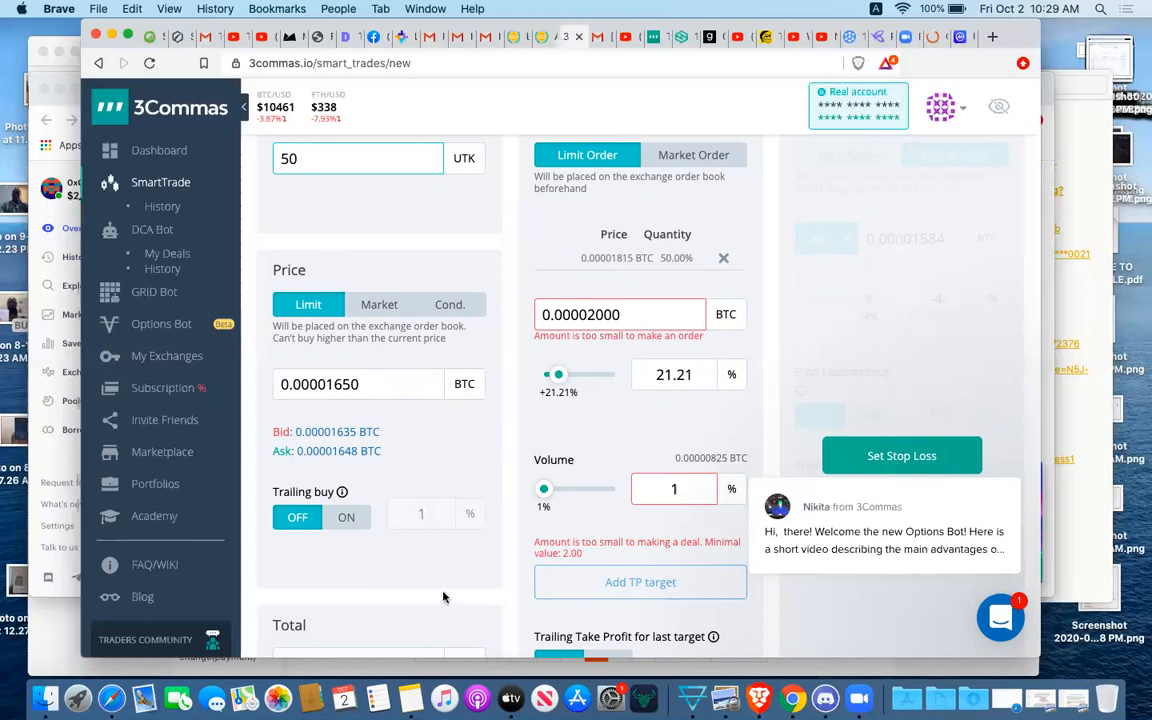
scroll(444, 597, "down", 1)
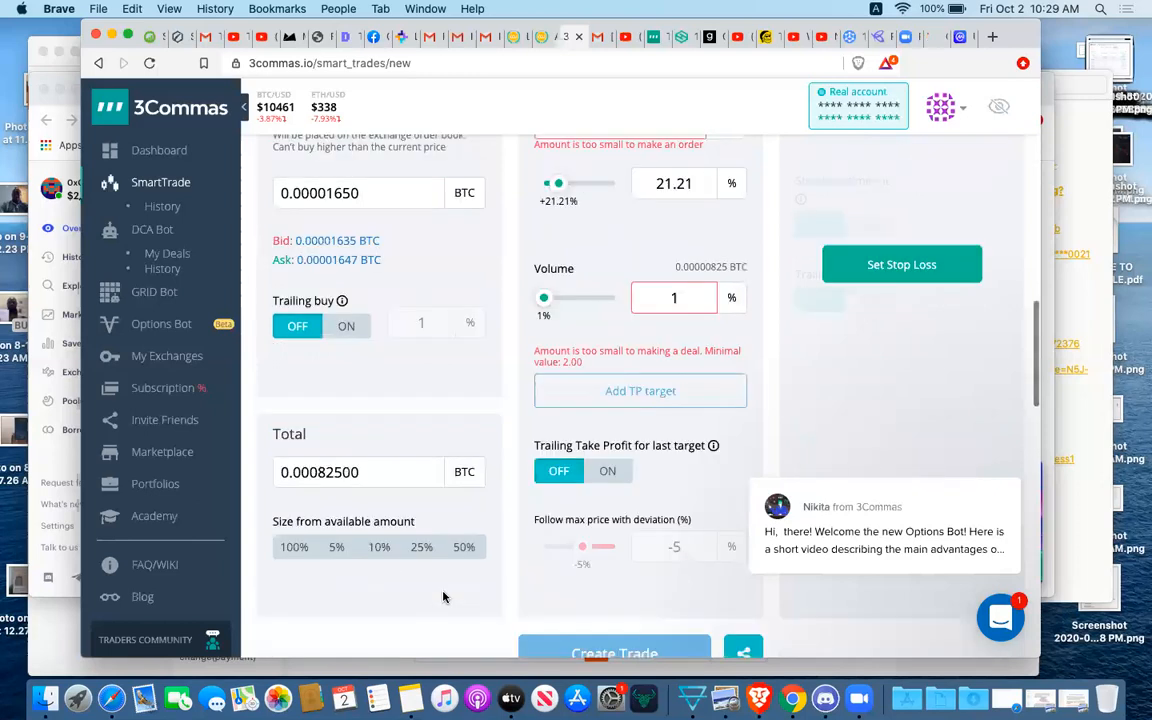
scroll(448, 597, "up", 3)
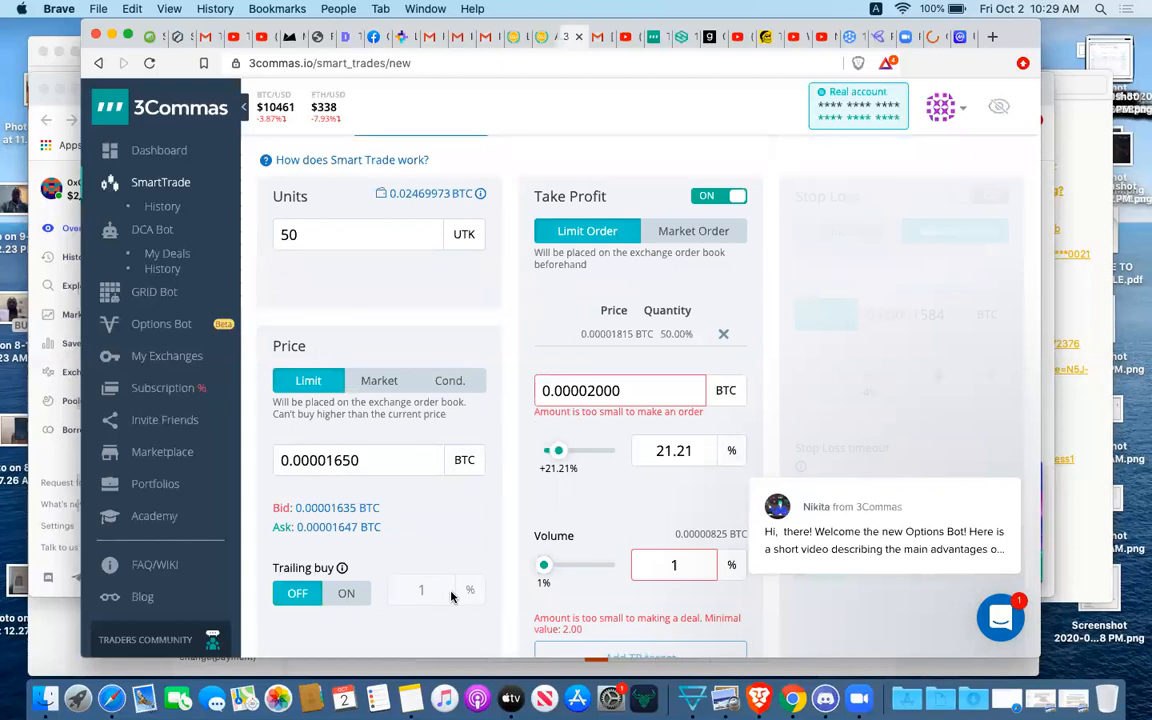
scroll(451, 597, "up", 1)
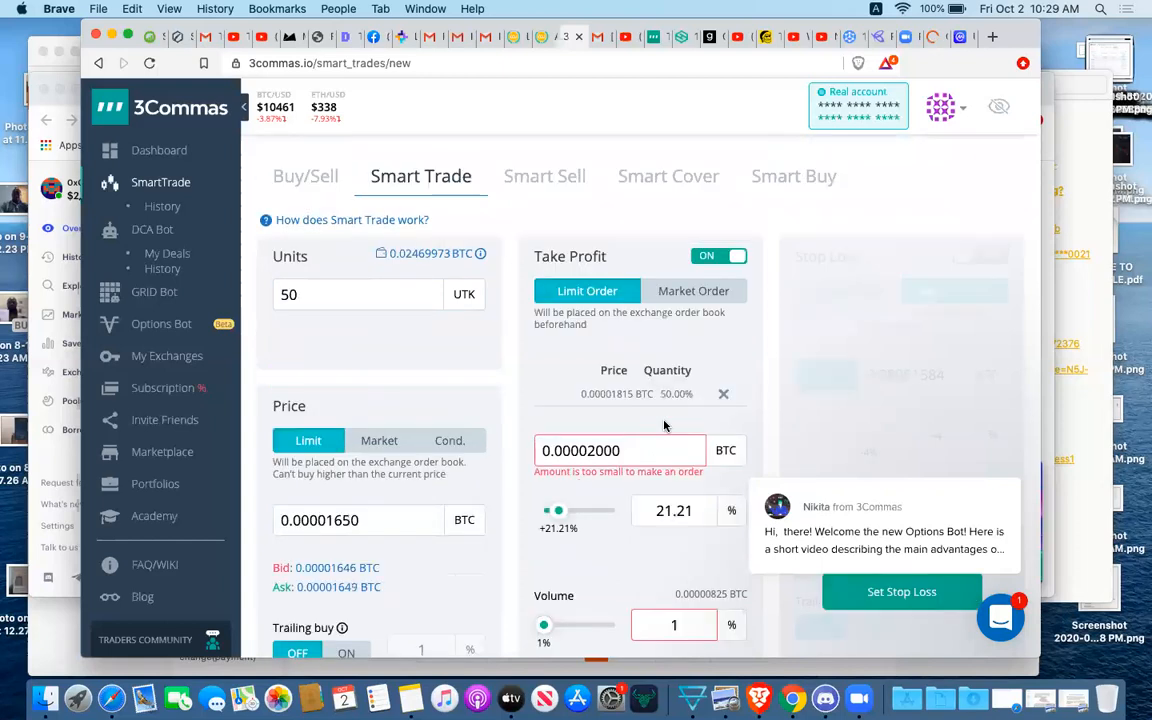
- Set the 0.00002000 BTC take-profit target's volume to 50% and add it to the target list
scroll(663, 426, "down", 1)
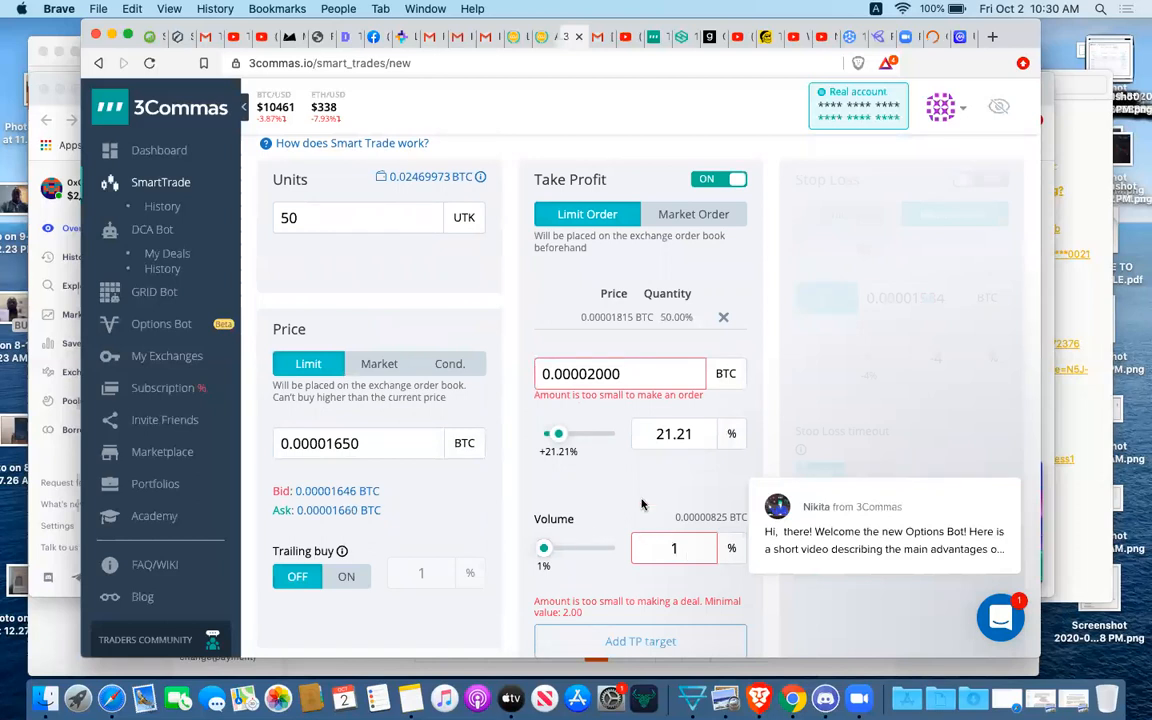
left_click(689, 545)
key("BackSpace")
type("50")
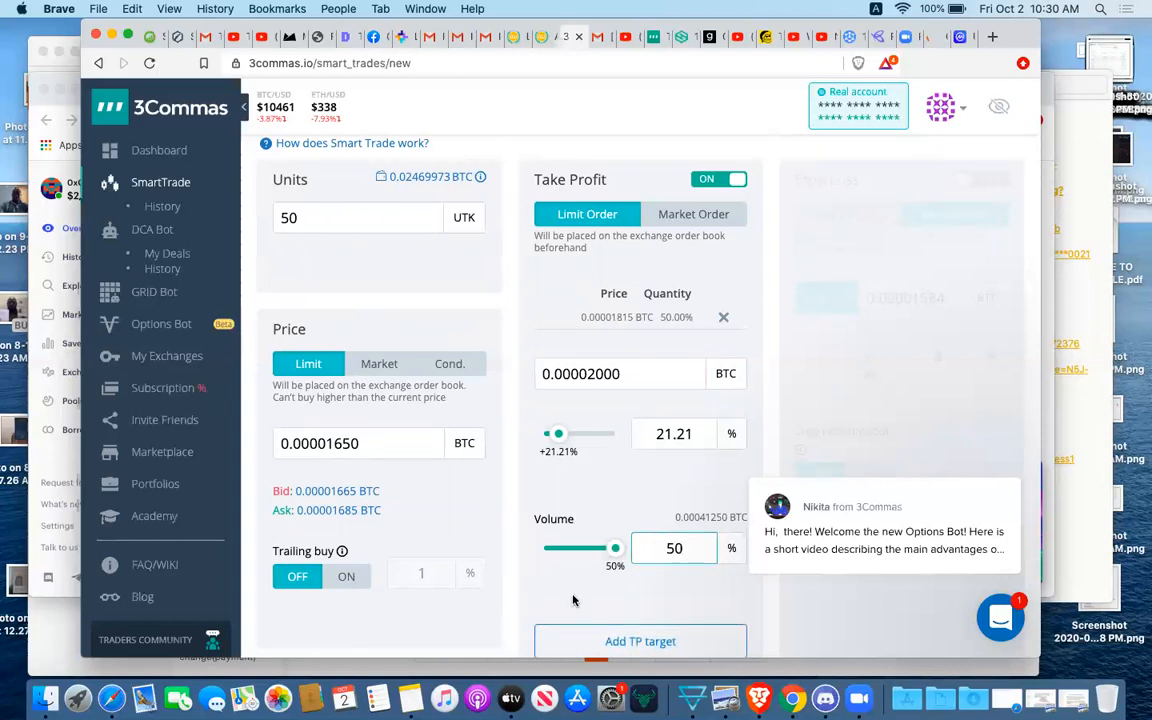
left_click(622, 641)
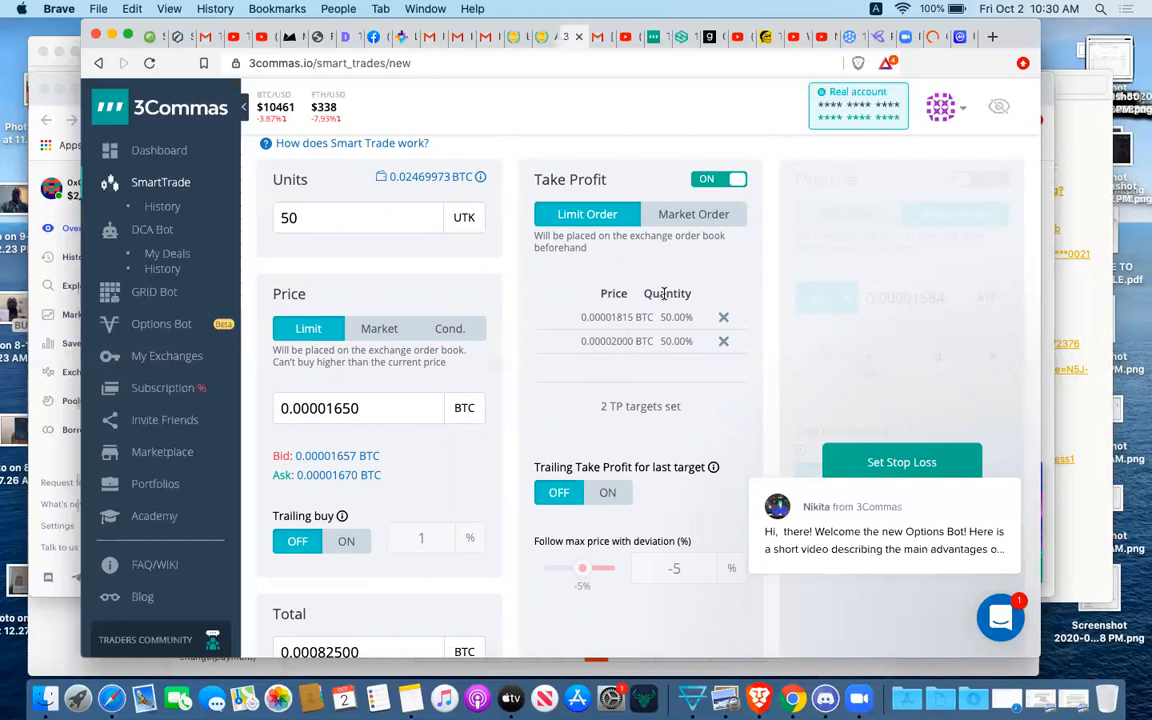
- Enable Stop Loss for the UTK/BTC trade and set its deviation to -5%
scroll(765, 401, "down", 5)
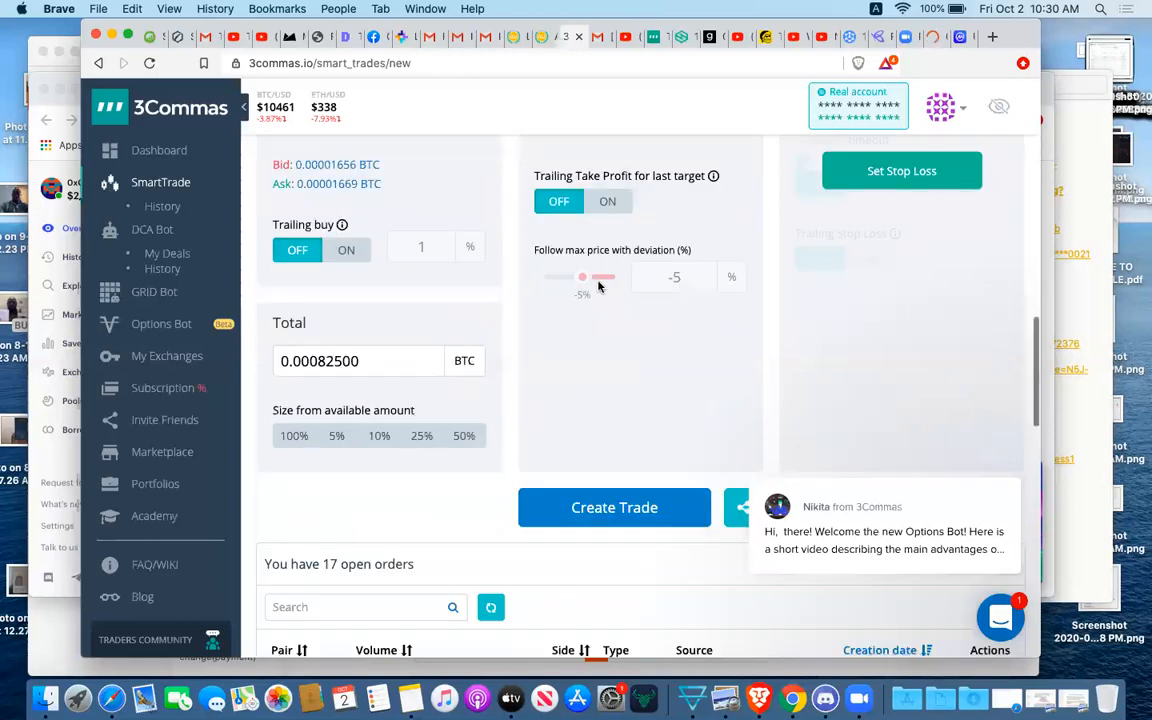
scroll(715, 380, "up", 8)
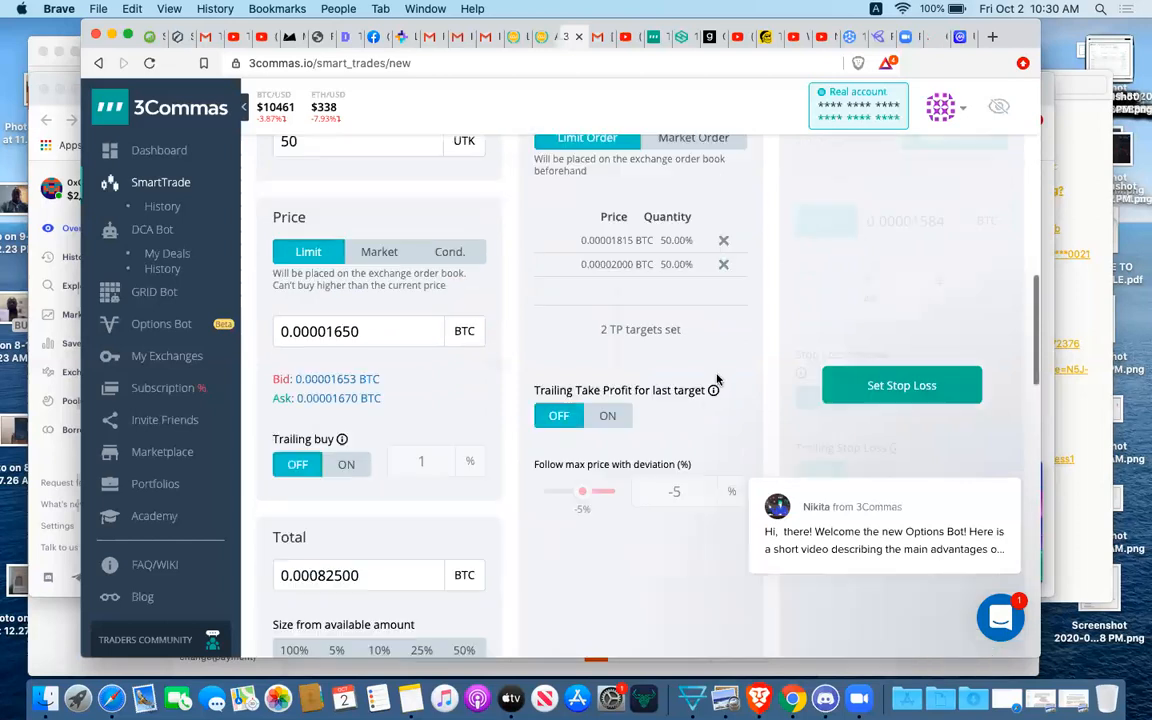
scroll(716, 380, "down", 5)
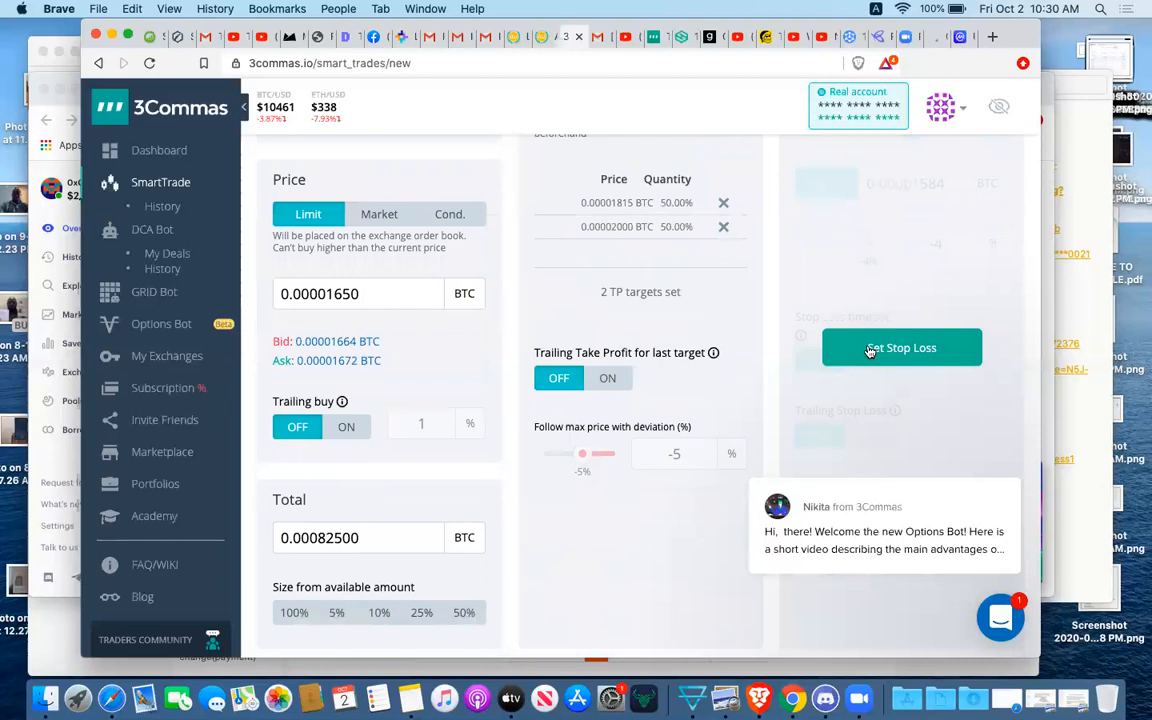
left_click(868, 348)
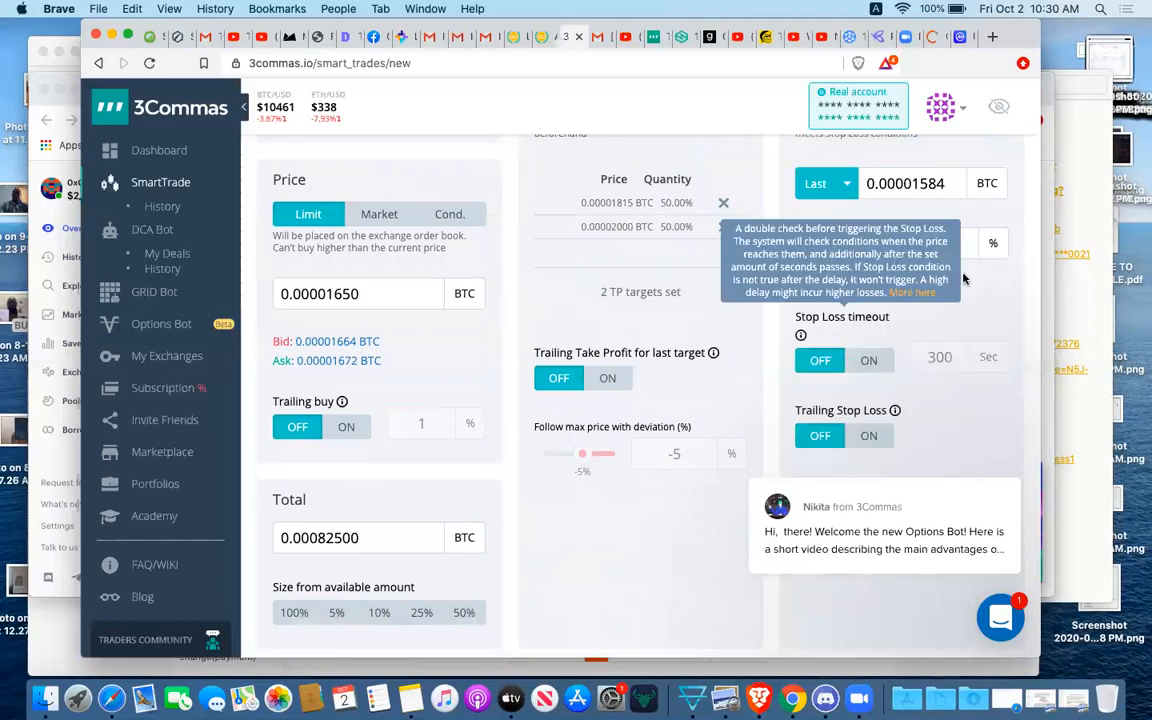
left_click(960, 234)
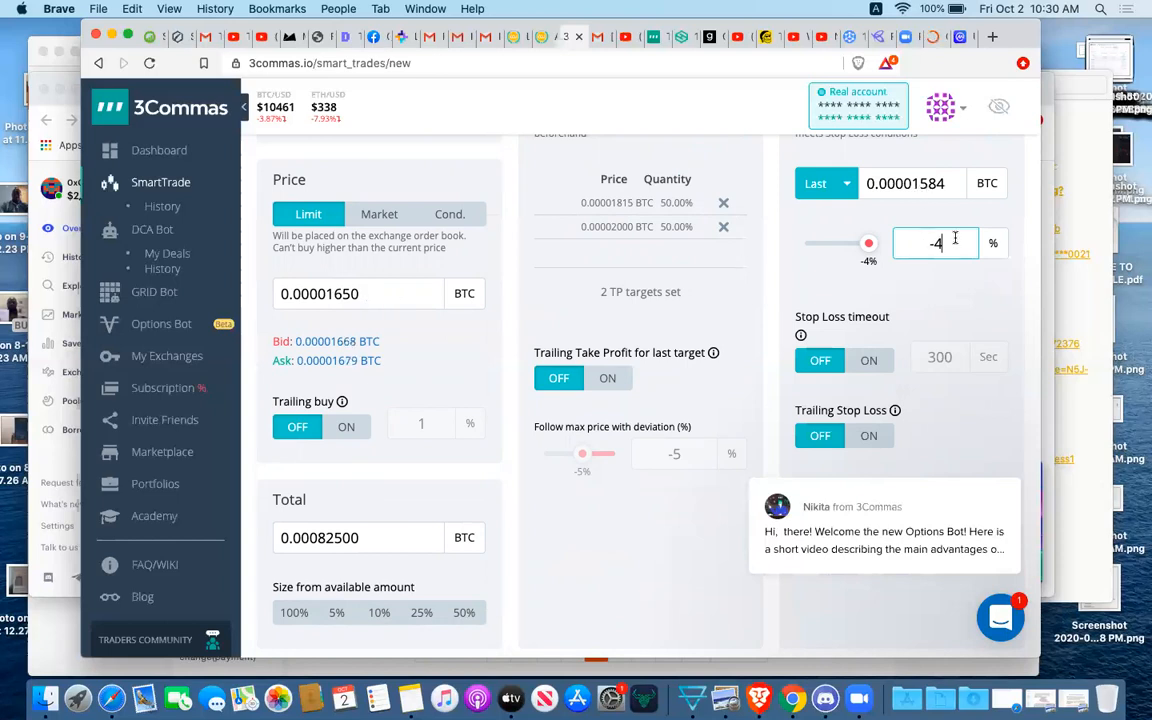
key("BackSpace")
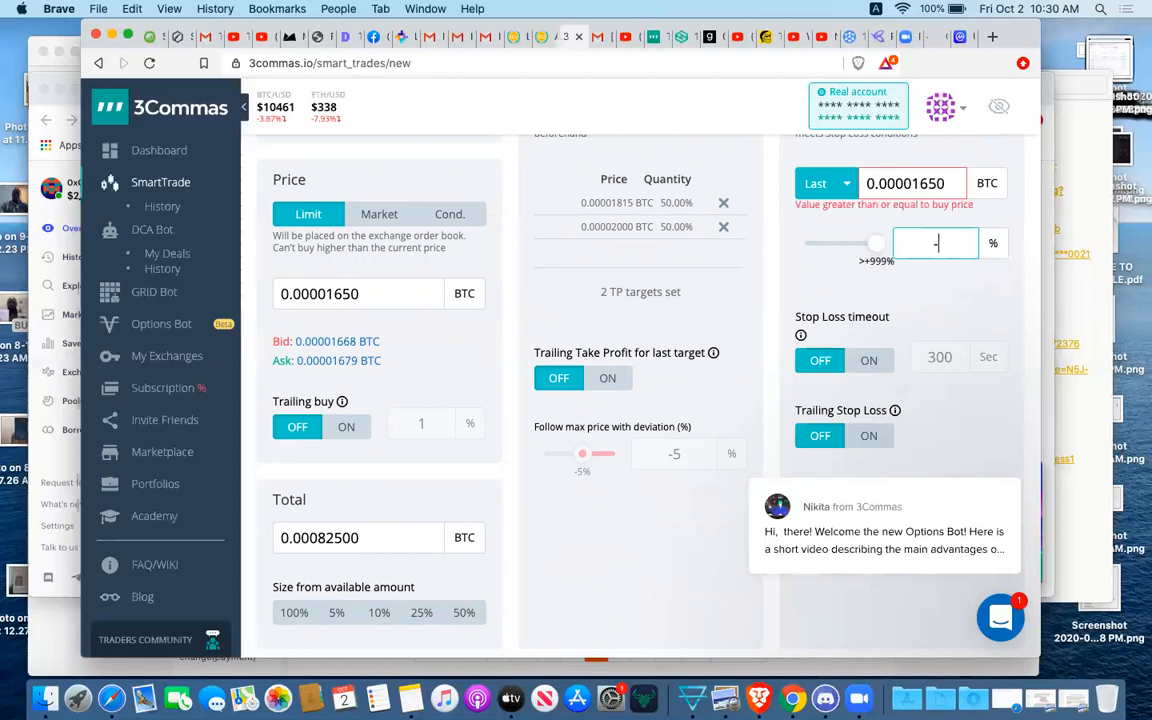
type("5")
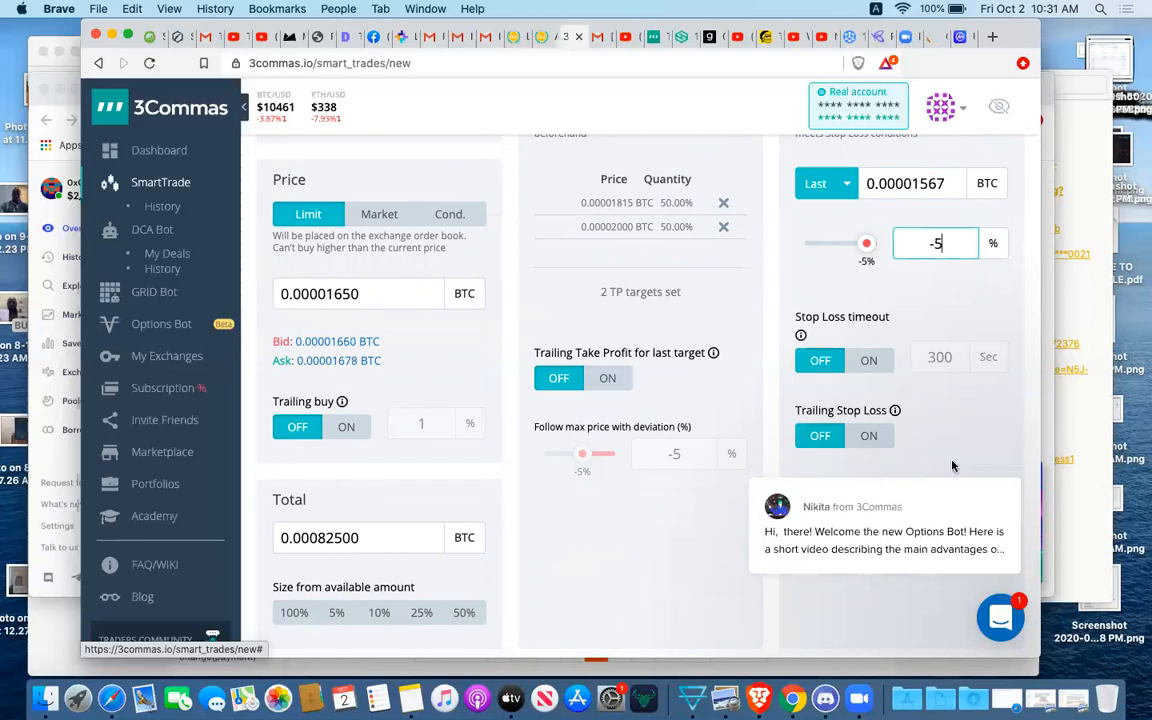
- Turn on Trailing Stop Loss and enable the Stop Loss timeout with a value of 1 second
left_click(869, 437)
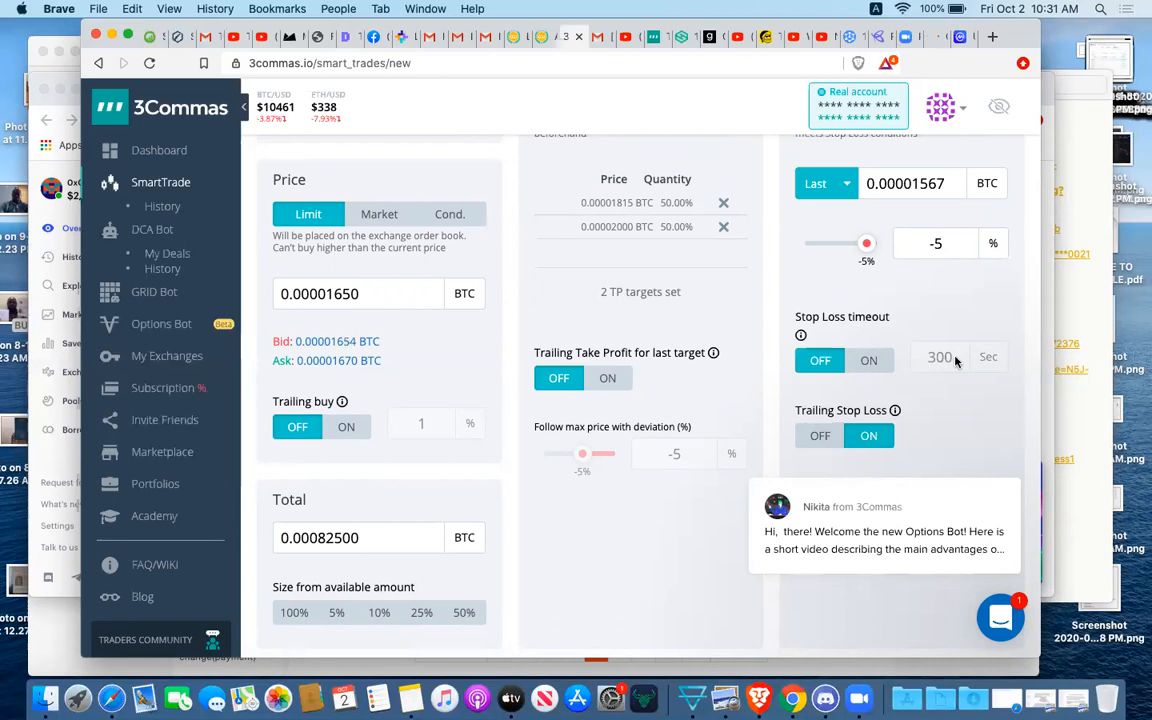
left_click(876, 362)
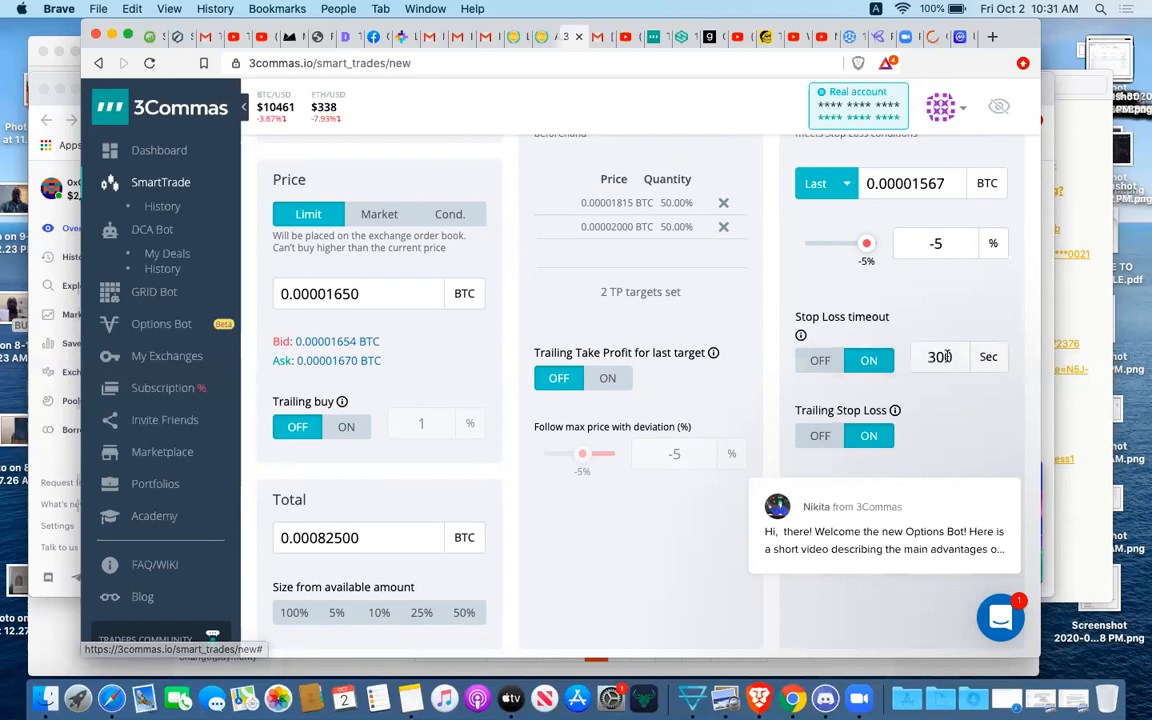
left_click(947, 357)
key("BackSpace")
key("BackSpace")
key("BackSpace")
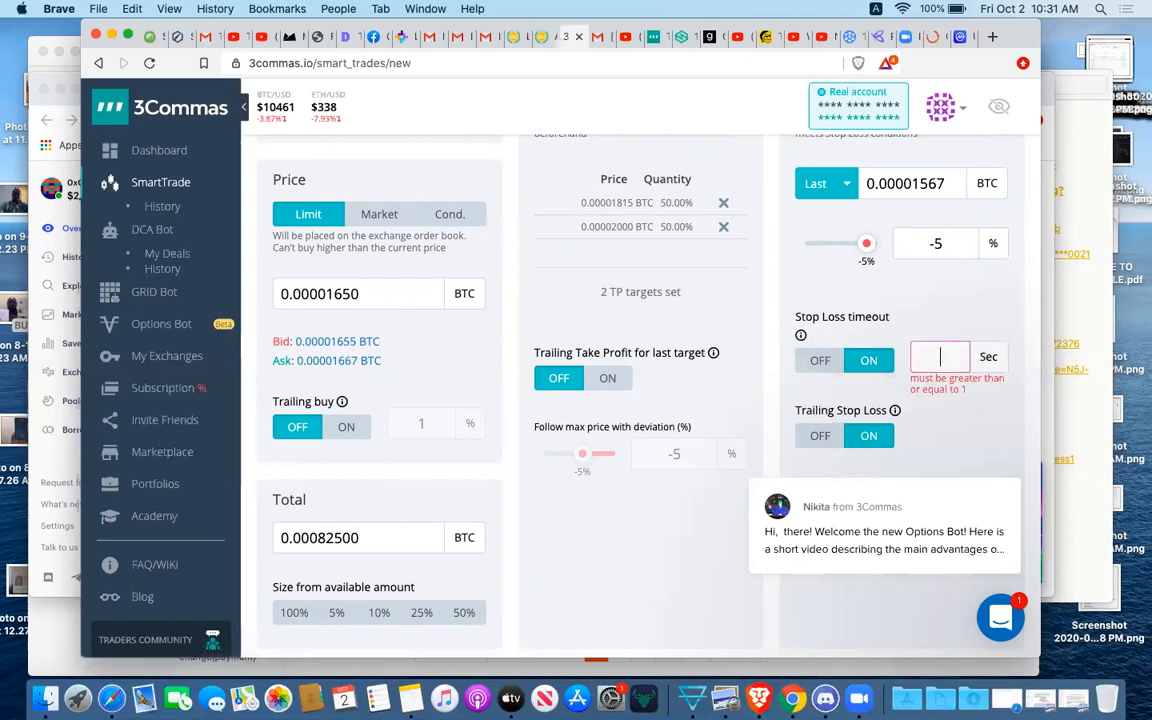
type("1")
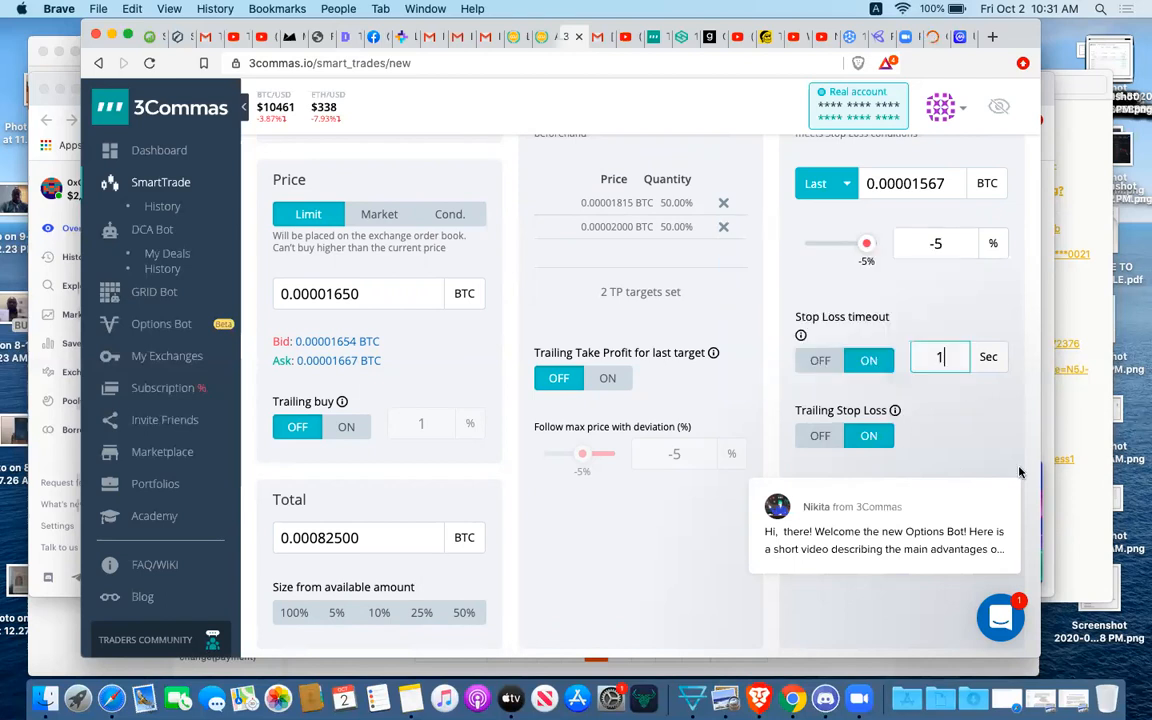
- Create the UTK/BTC Smart Trade, confirm the transaction summary, and dismiss the creation notice
mouse_move(1020, 470)
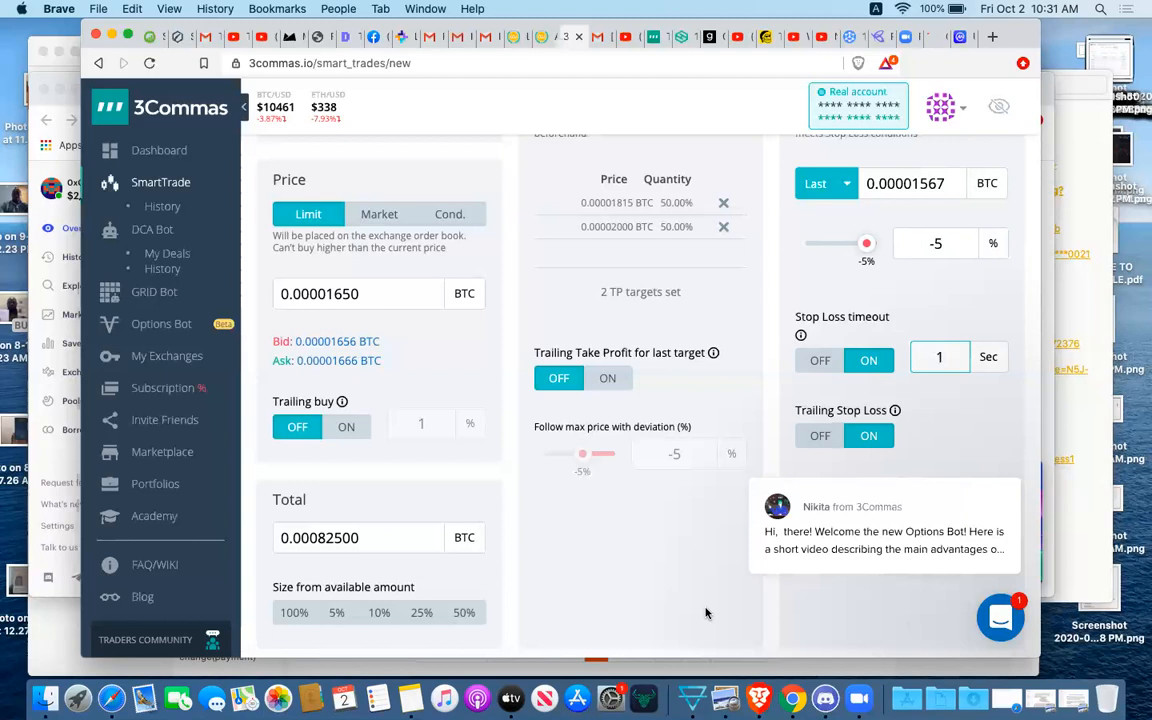
left_click(770, 617)
scroll(770, 617, "down", 5)
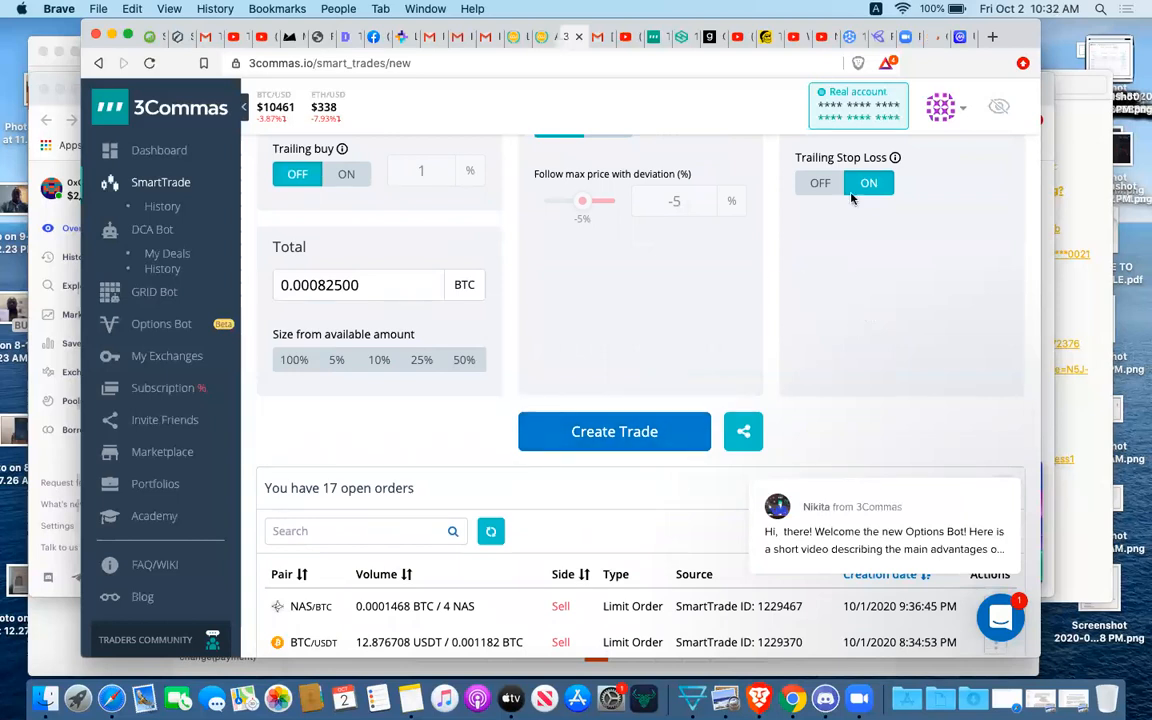
left_click(614, 433)
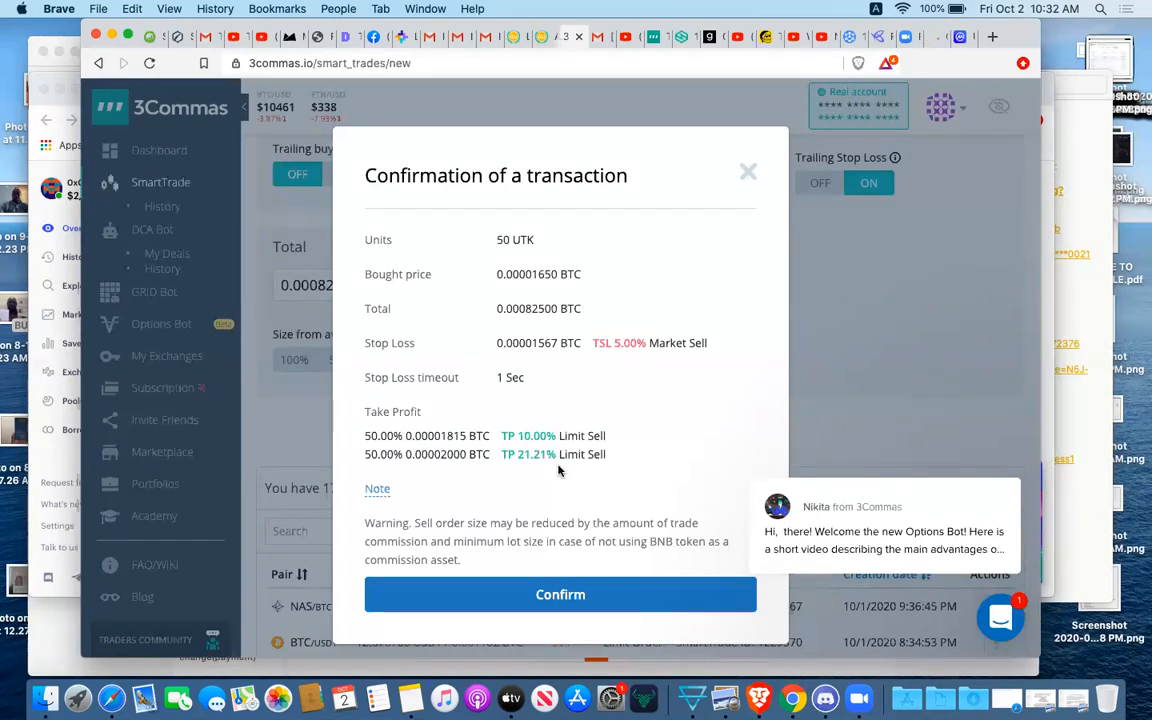
left_click(550, 583)
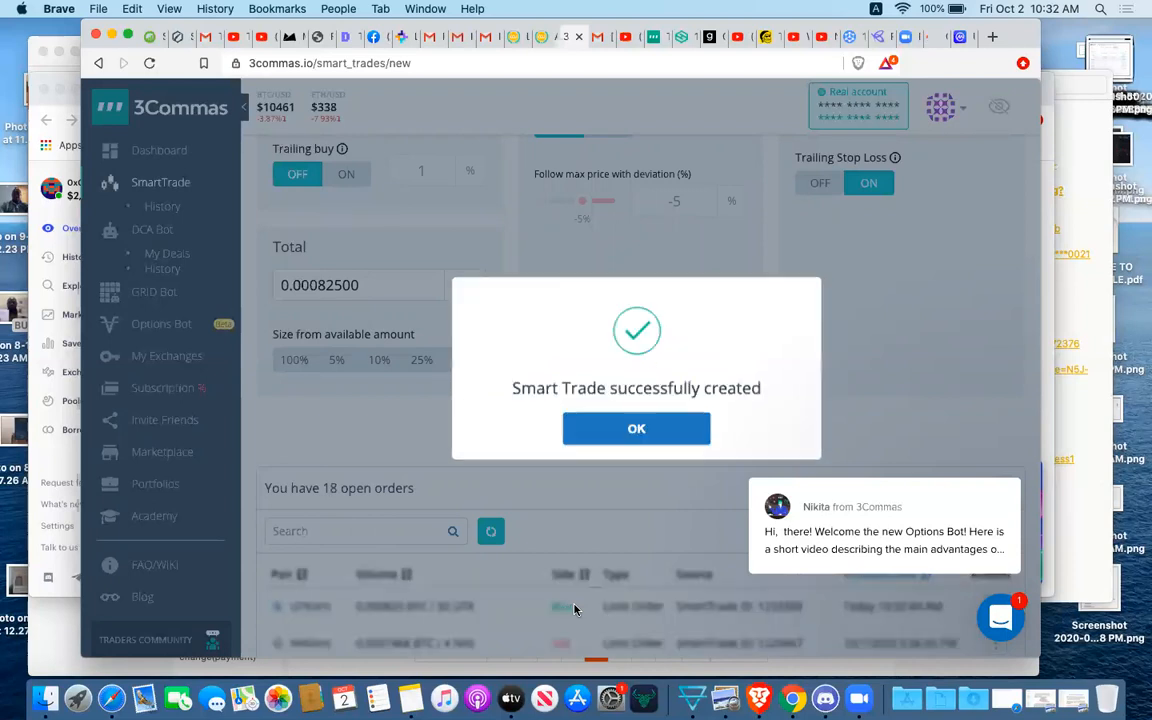
left_click(657, 435)
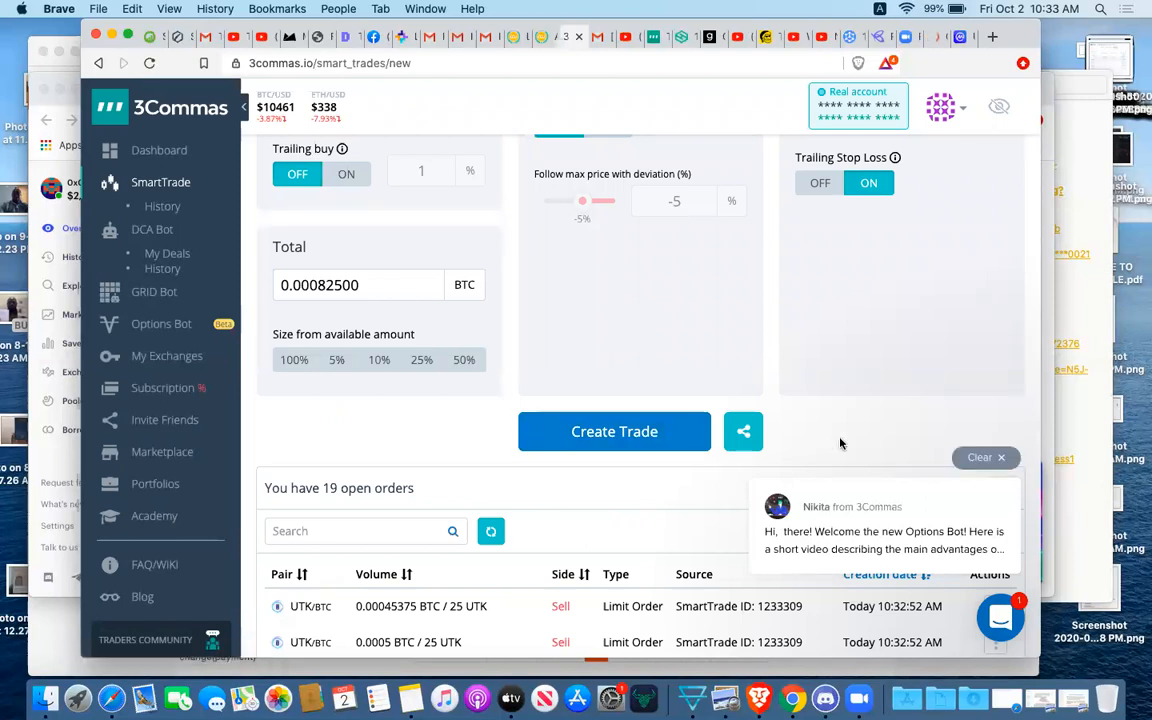
- Examine the new UTK/BTC orders in the open orders list, their levels on the chart, and the trade settings
scroll(840, 443, "down", 5)
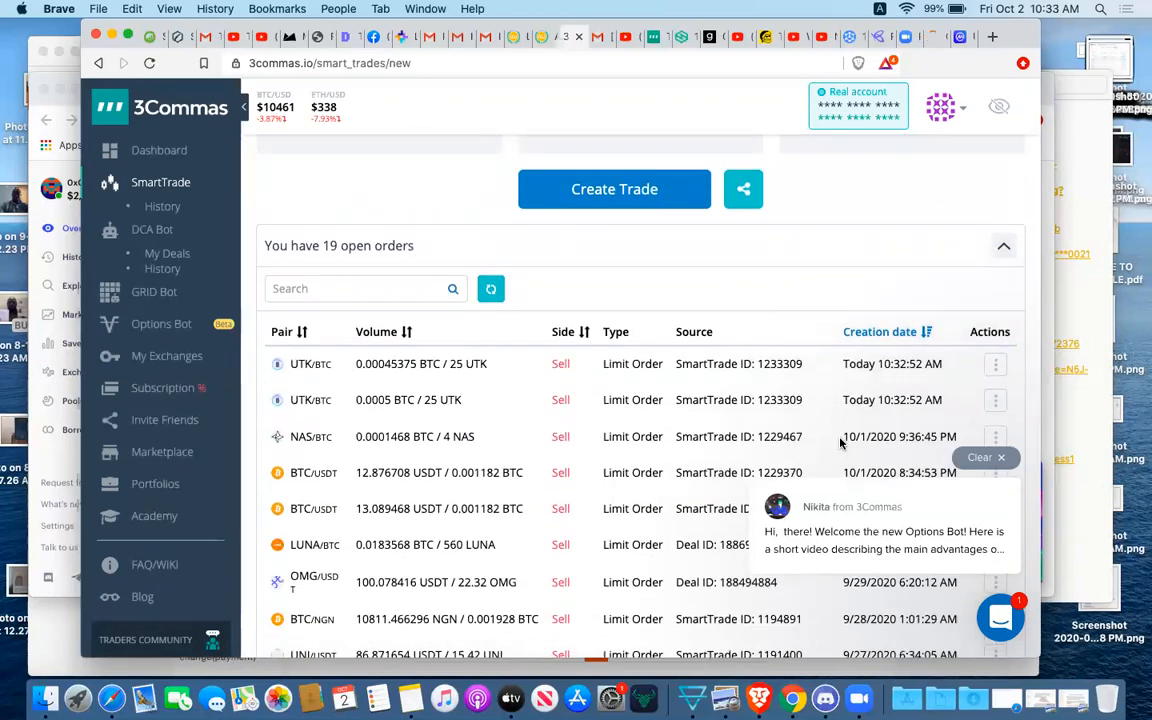
scroll(840, 443, "up", 3)
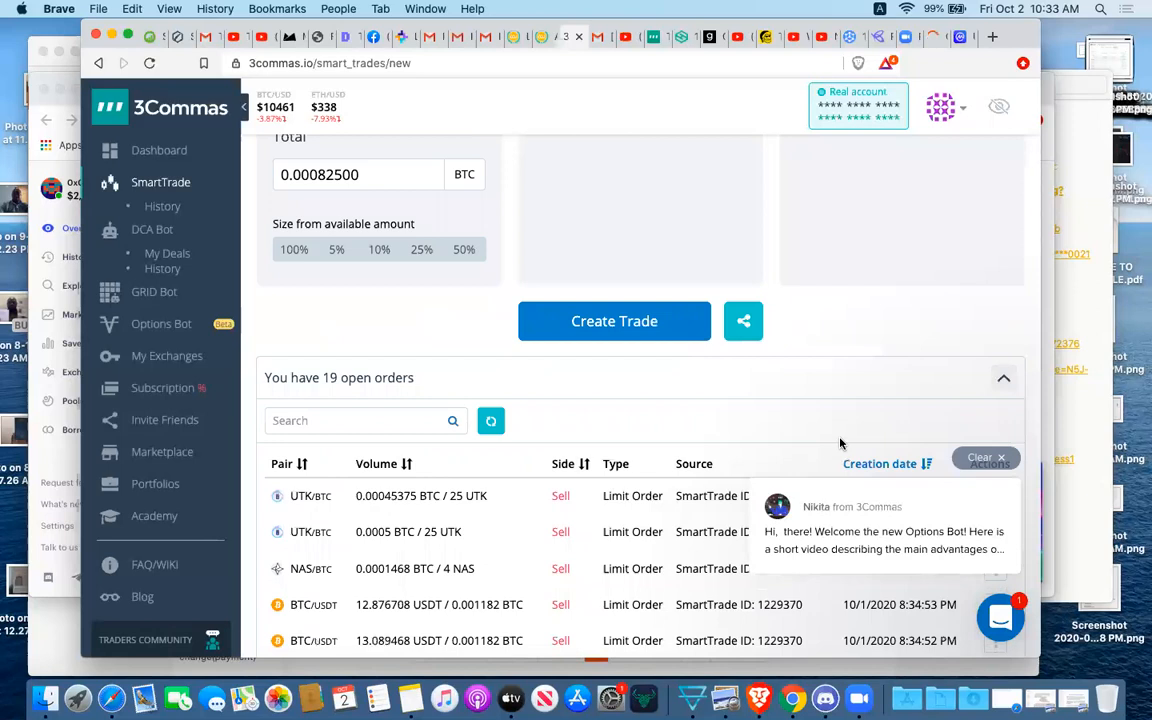
scroll(840, 443, "up", 10)
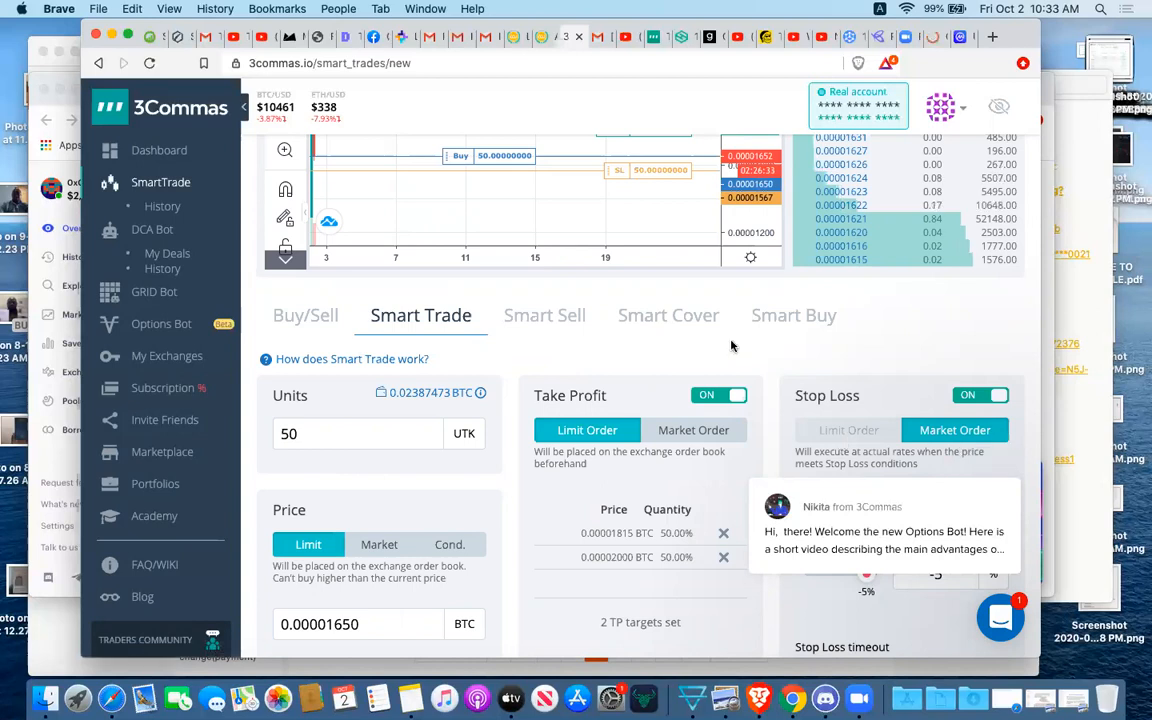
scroll(731, 346, "up", 3)
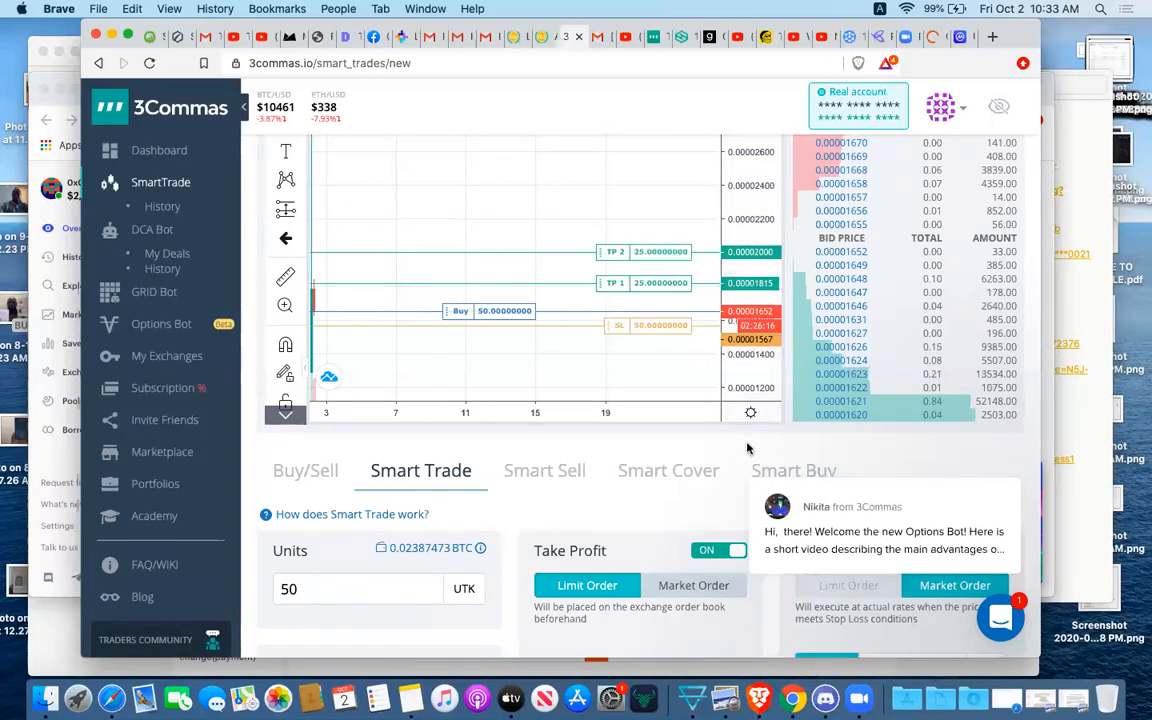
scroll(776, 433, "down", 5)
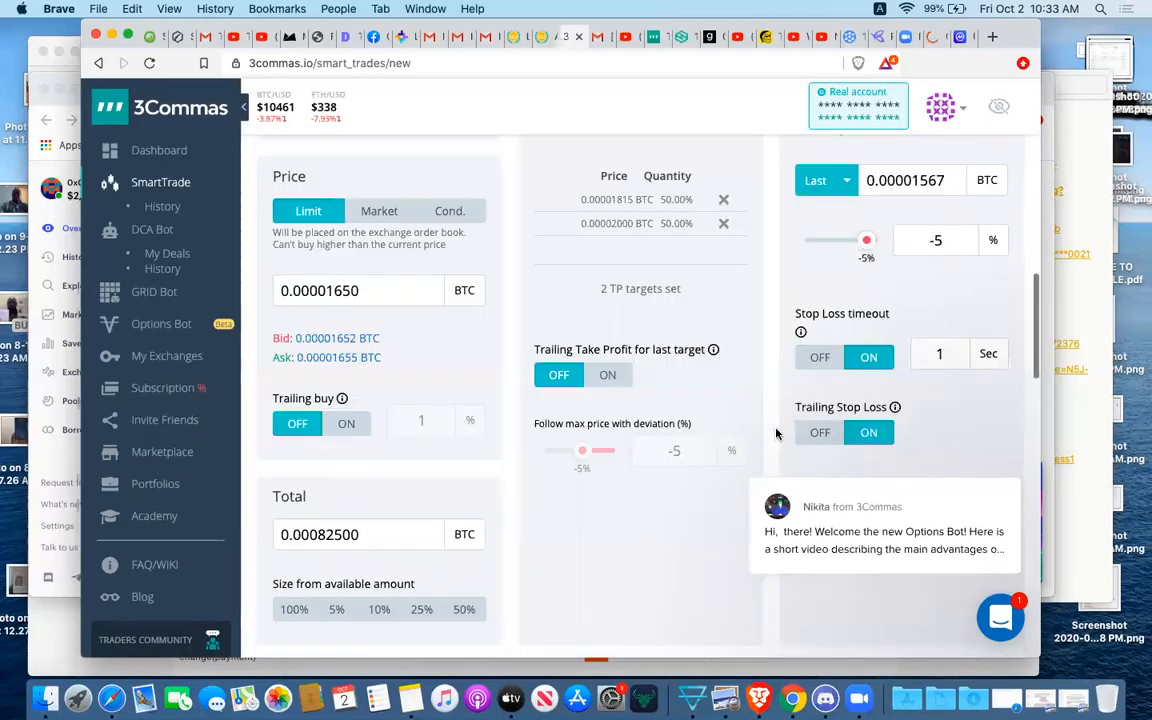
scroll(776, 433, "down", 5)
scroll(776, 433, "down", 1)
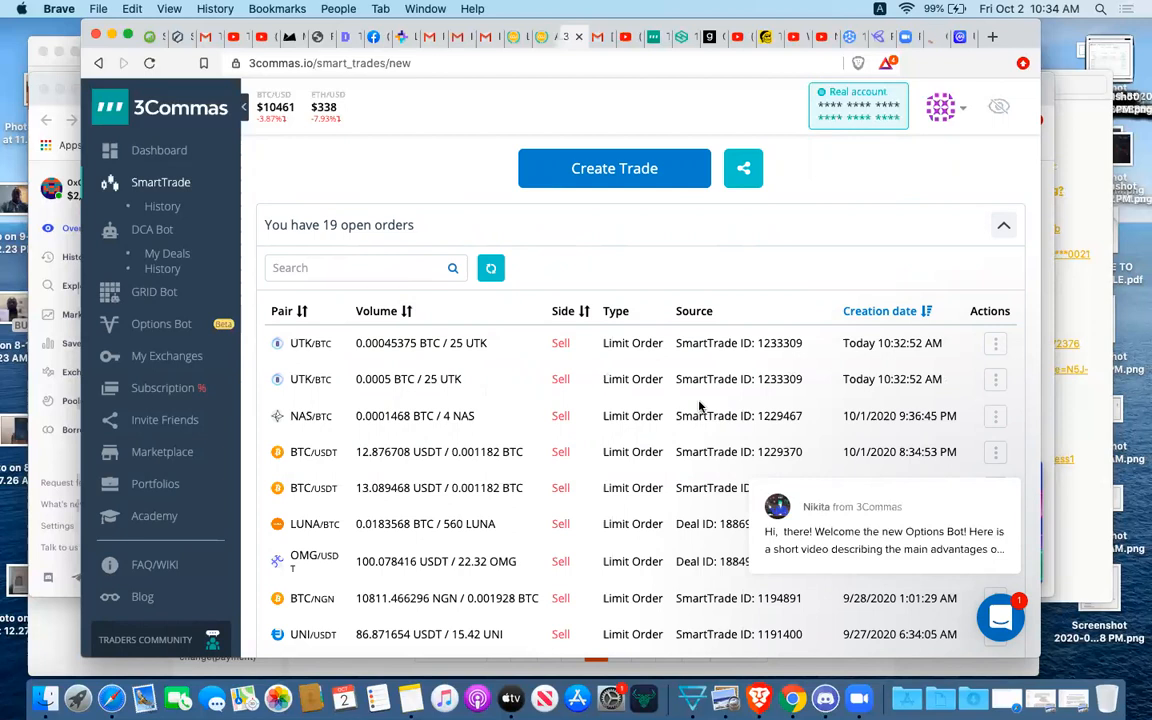
scroll(700, 406, "down", 2)
scroll(700, 406, "up", 5)
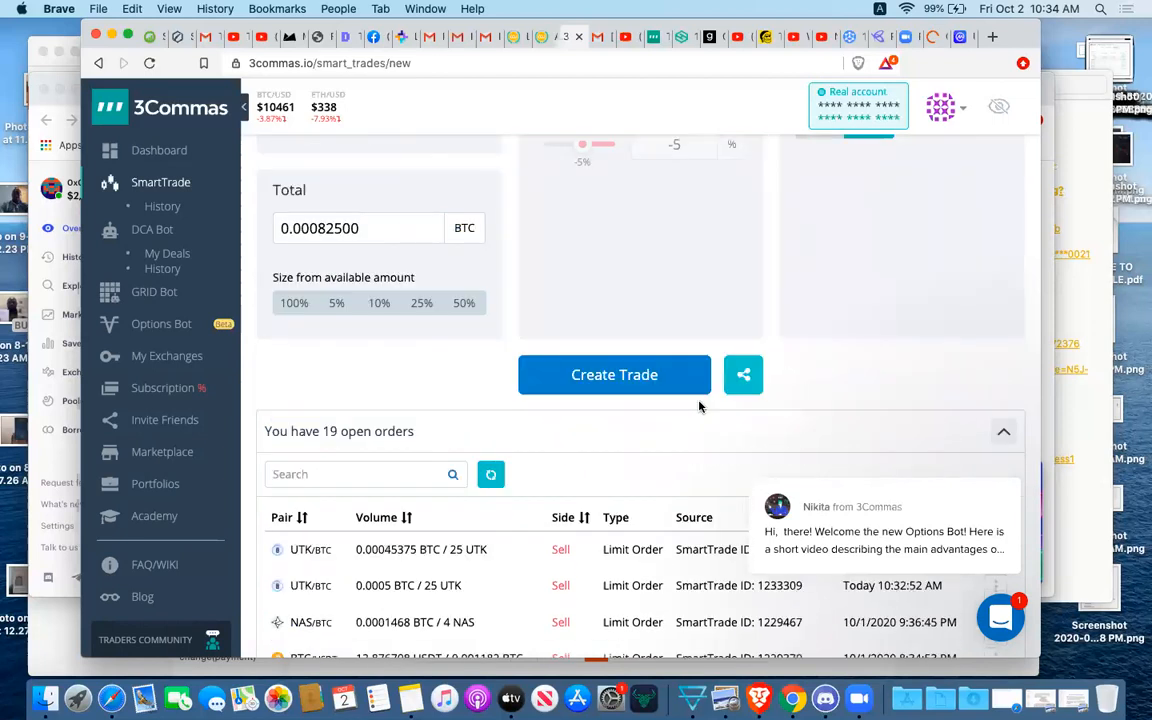
scroll(700, 406, "up", 5)
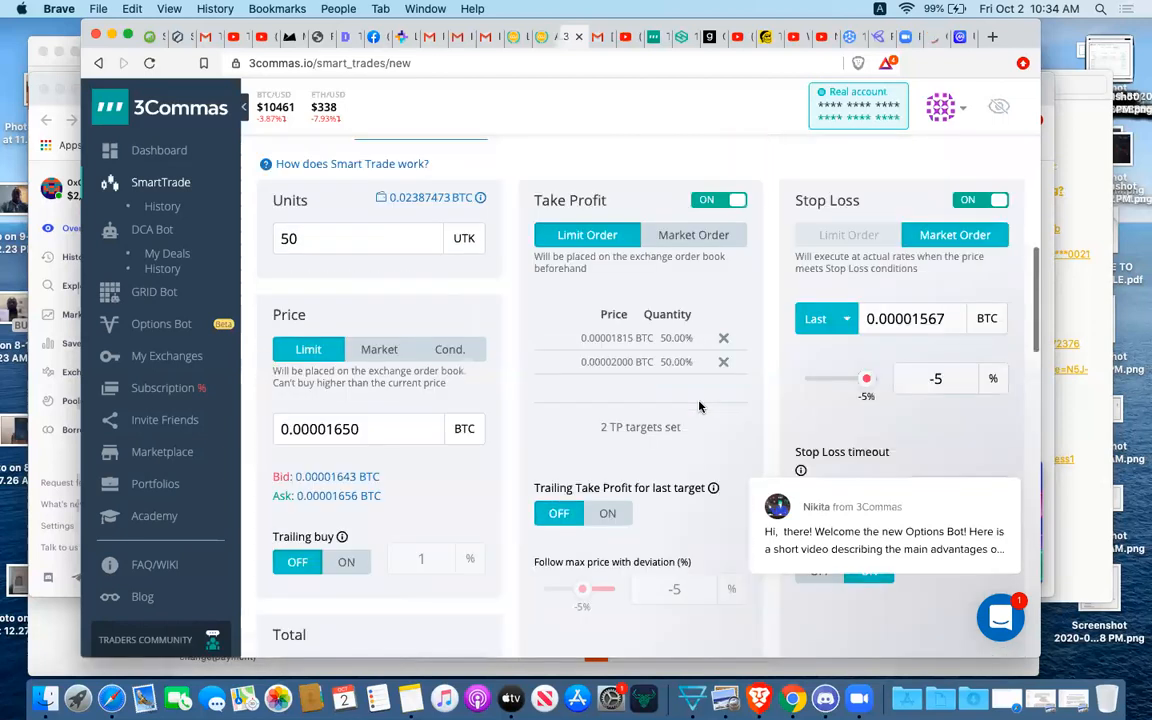
scroll(700, 406, "down", 3)
scroll(700, 406, "down", 10)
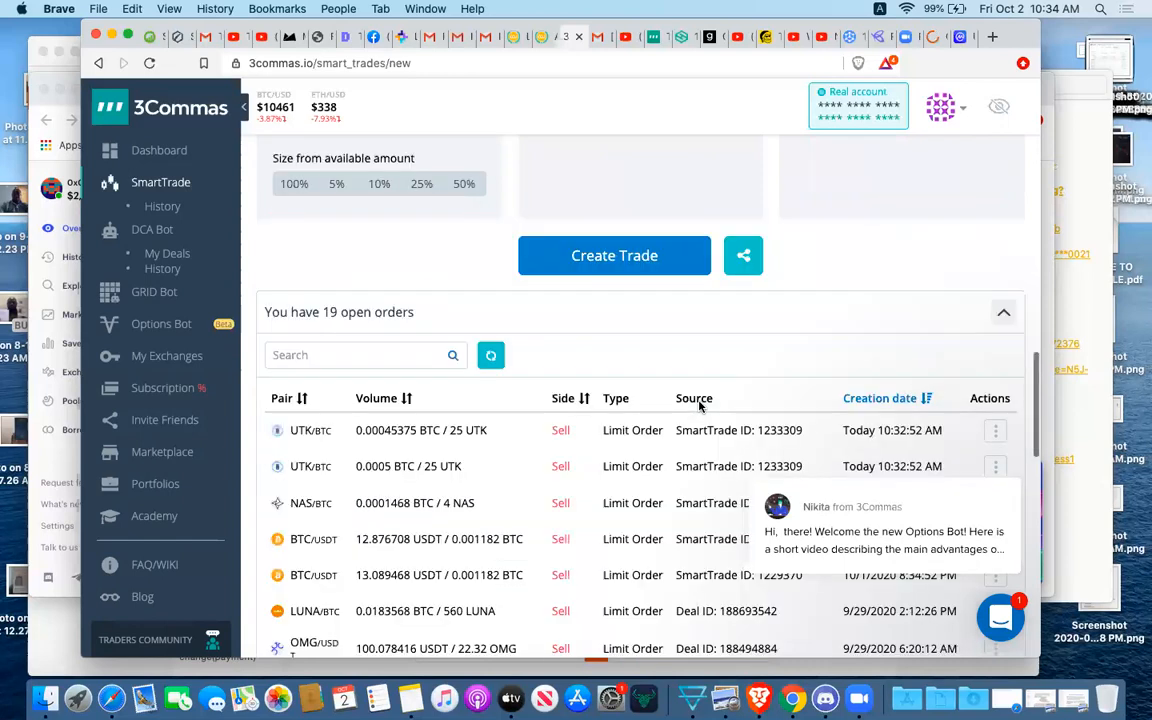
scroll(700, 406, "up", 5)
scroll(700, 406, "up", 4)
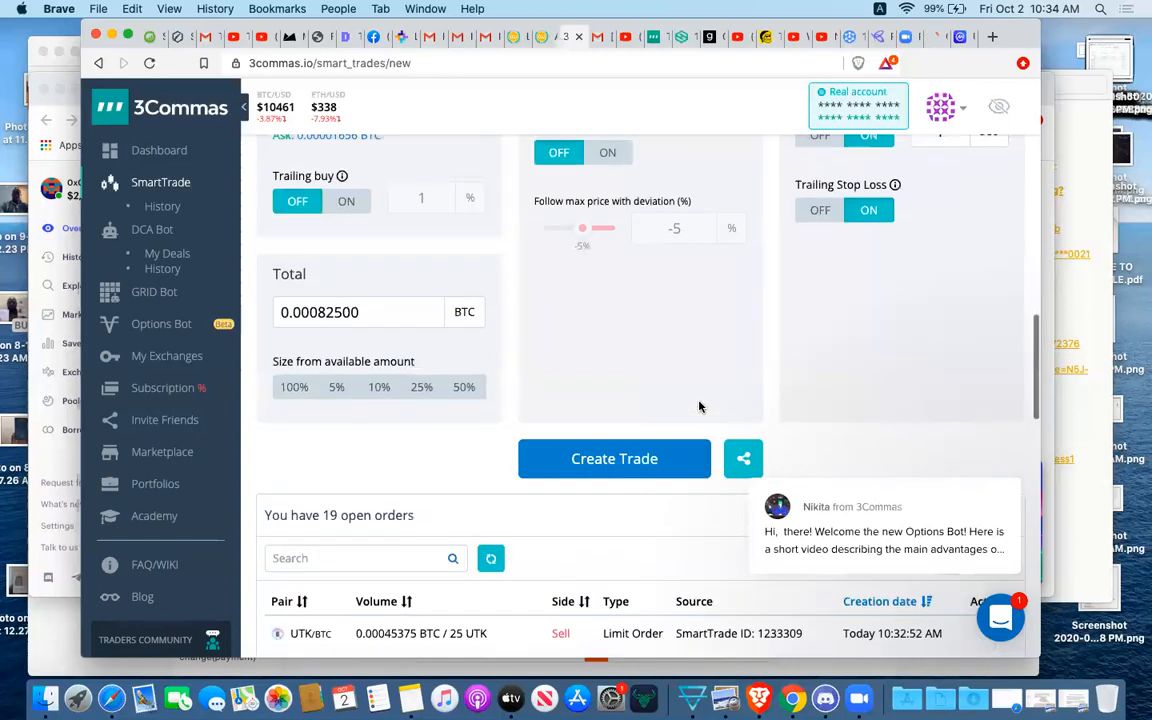
- Switch the SmartTrade market to USDT and select BTC/USDT as the trading pair
scroll(700, 406, "down", 3)
scroll(700, 406, "down", 2)
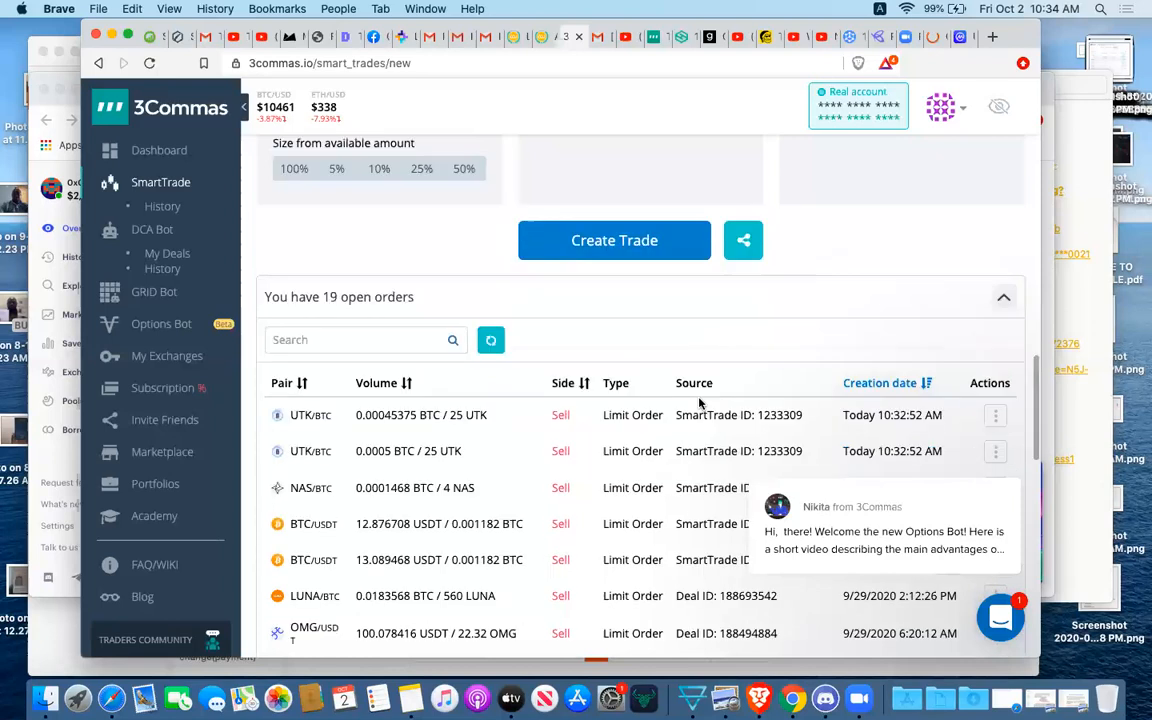
scroll(700, 403, "up", 10)
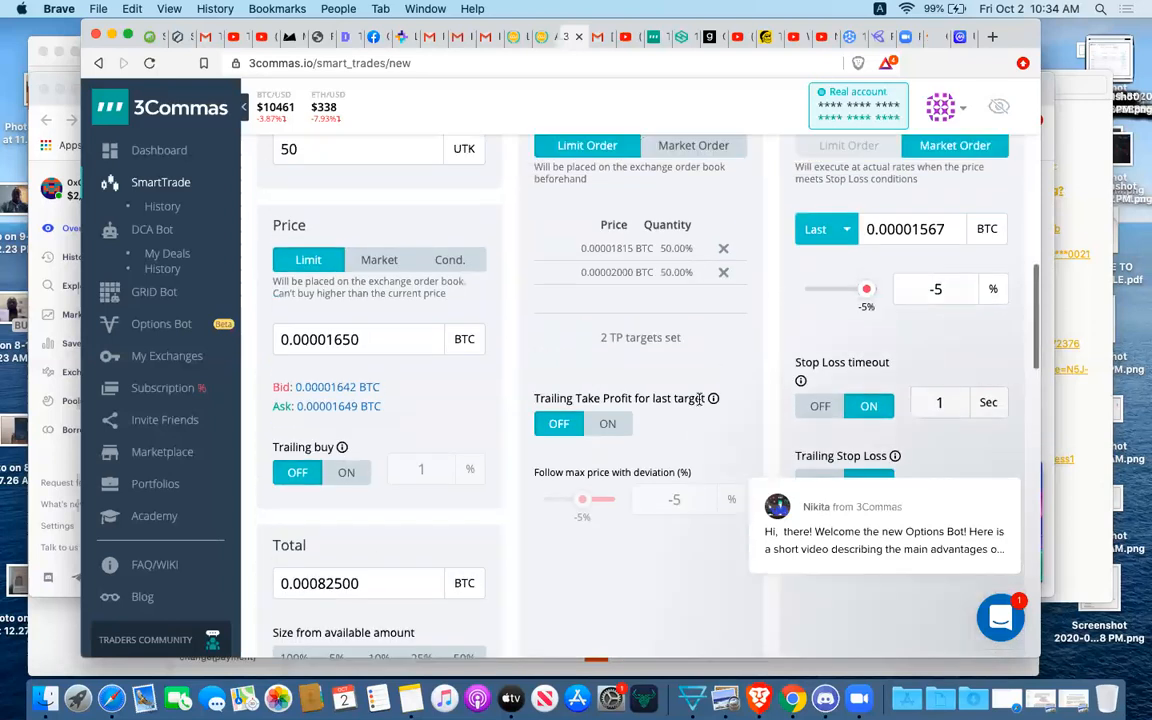
scroll(700, 400, "up", 15)
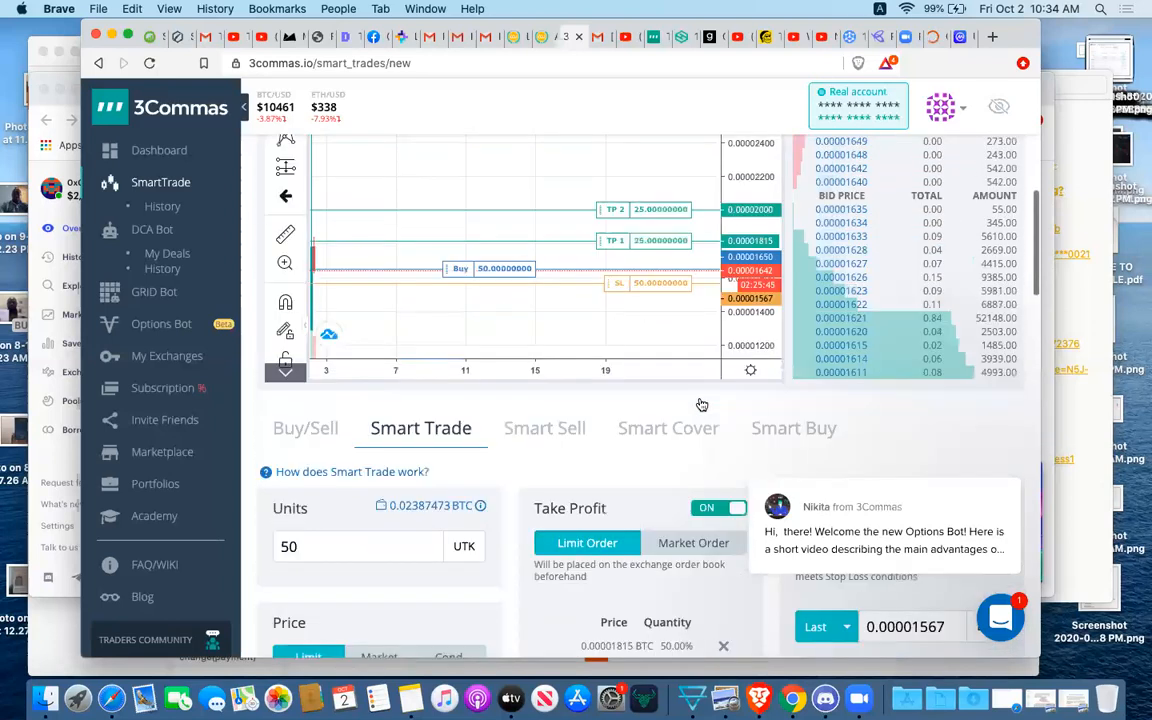
scroll(701, 402, "up", 2)
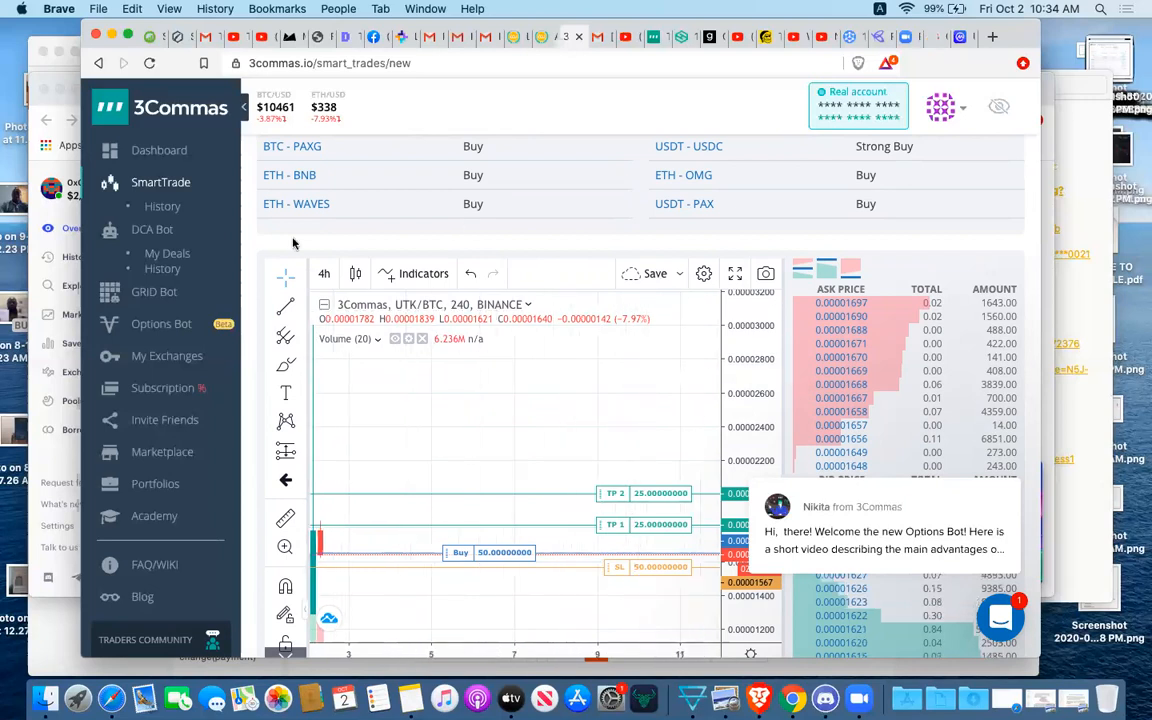
scroll(293, 243, "up", 5)
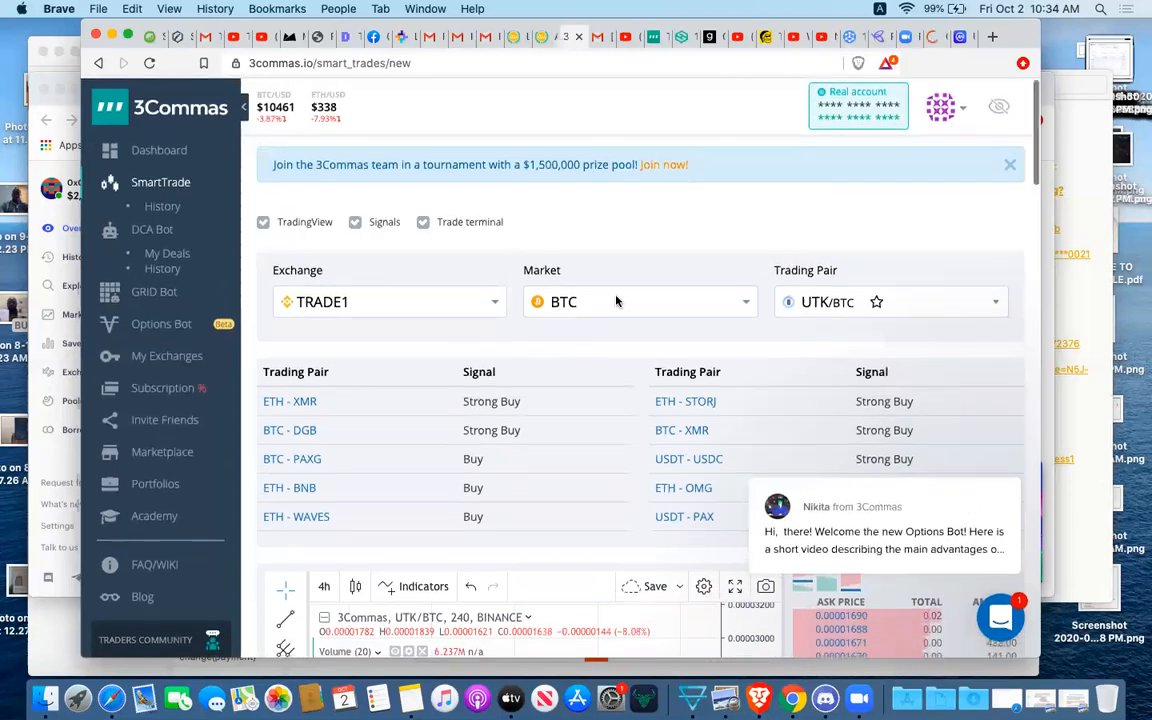
left_click(616, 301)
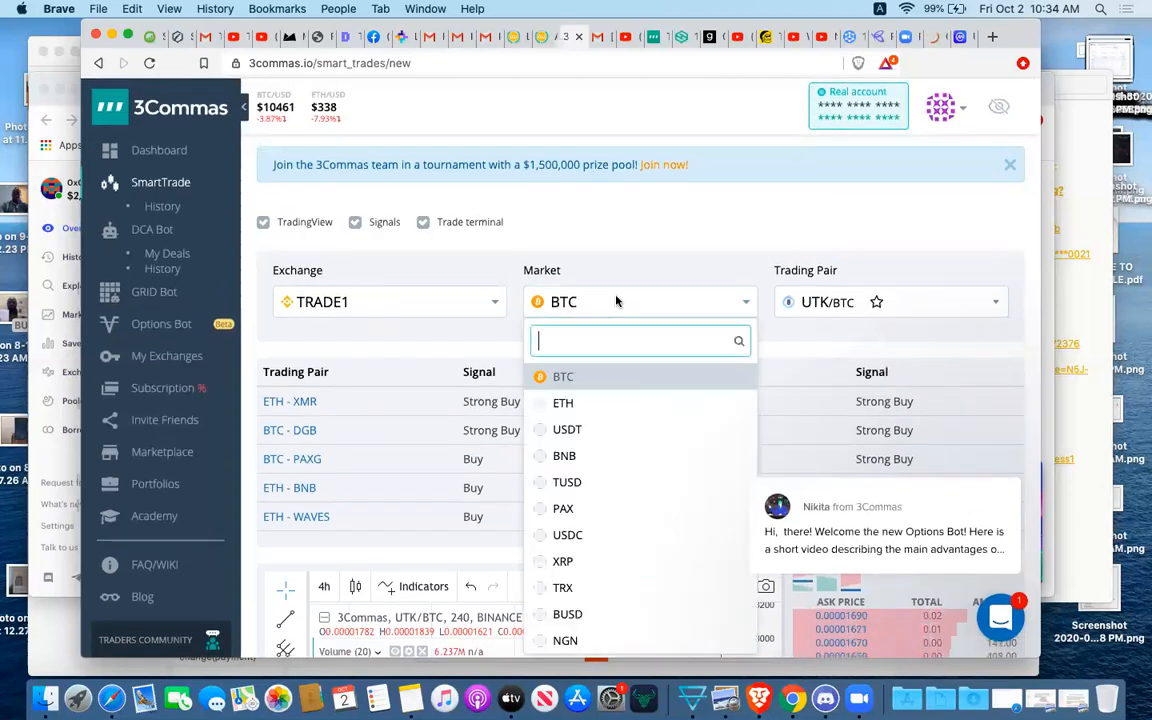
type("usdt")
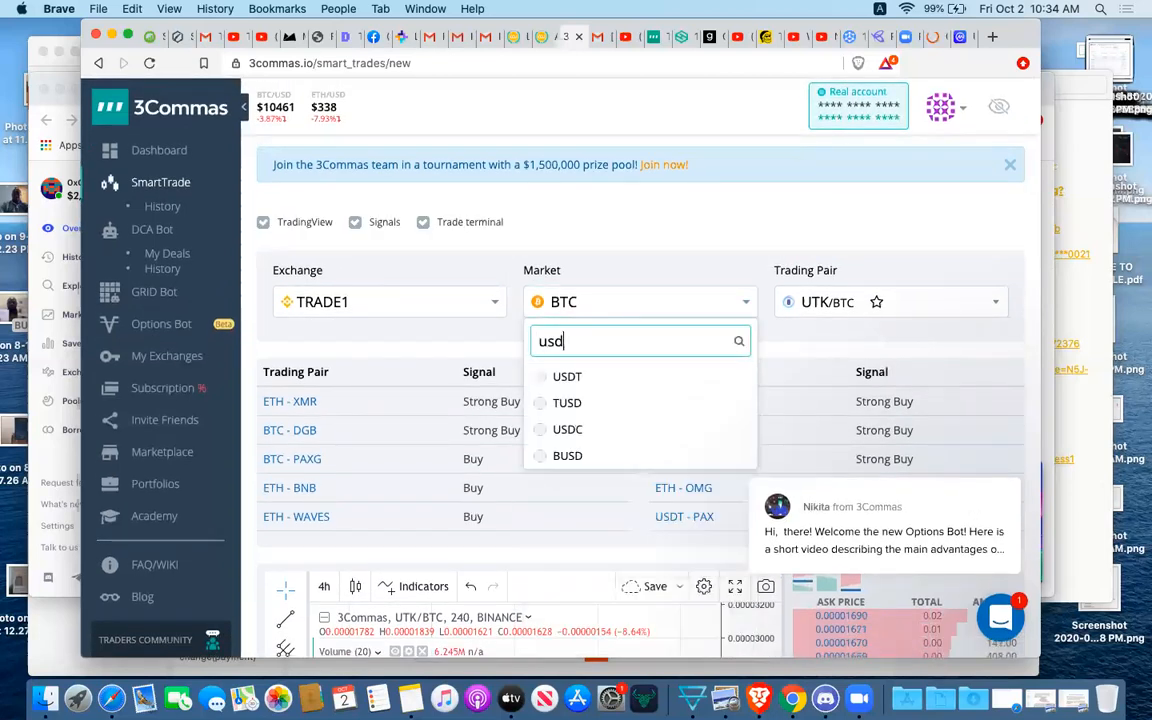
left_click(567, 378)
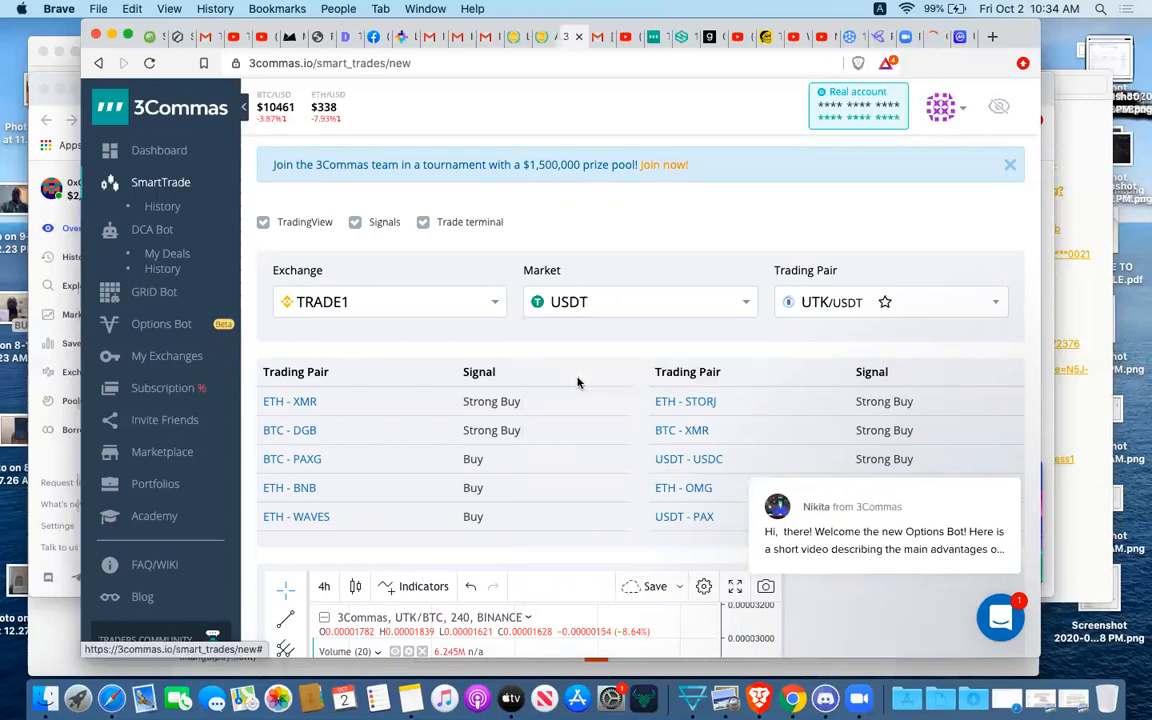
left_click(853, 304)
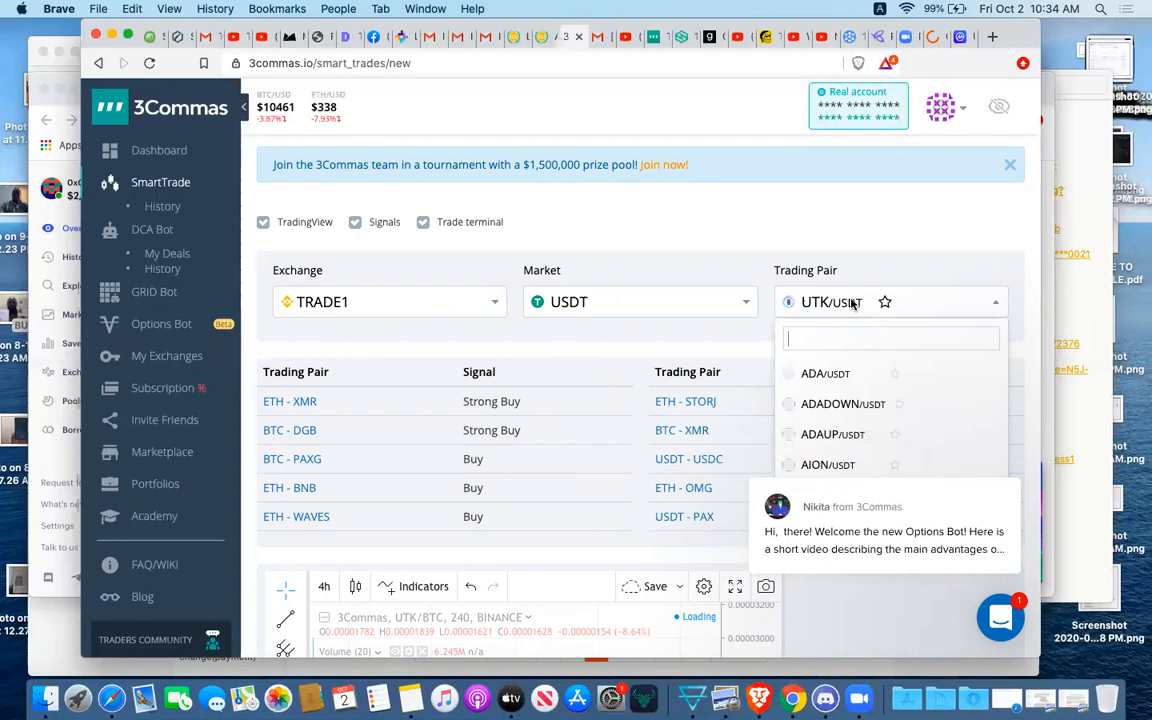
type("btc")
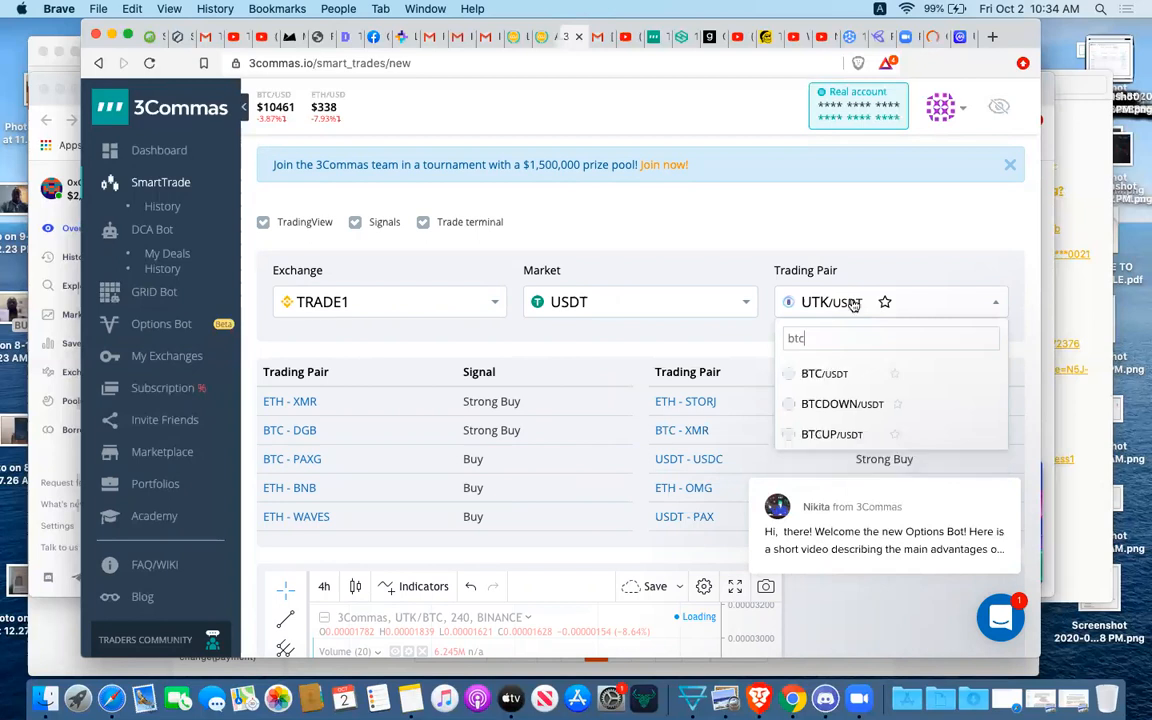
left_click(838, 377)
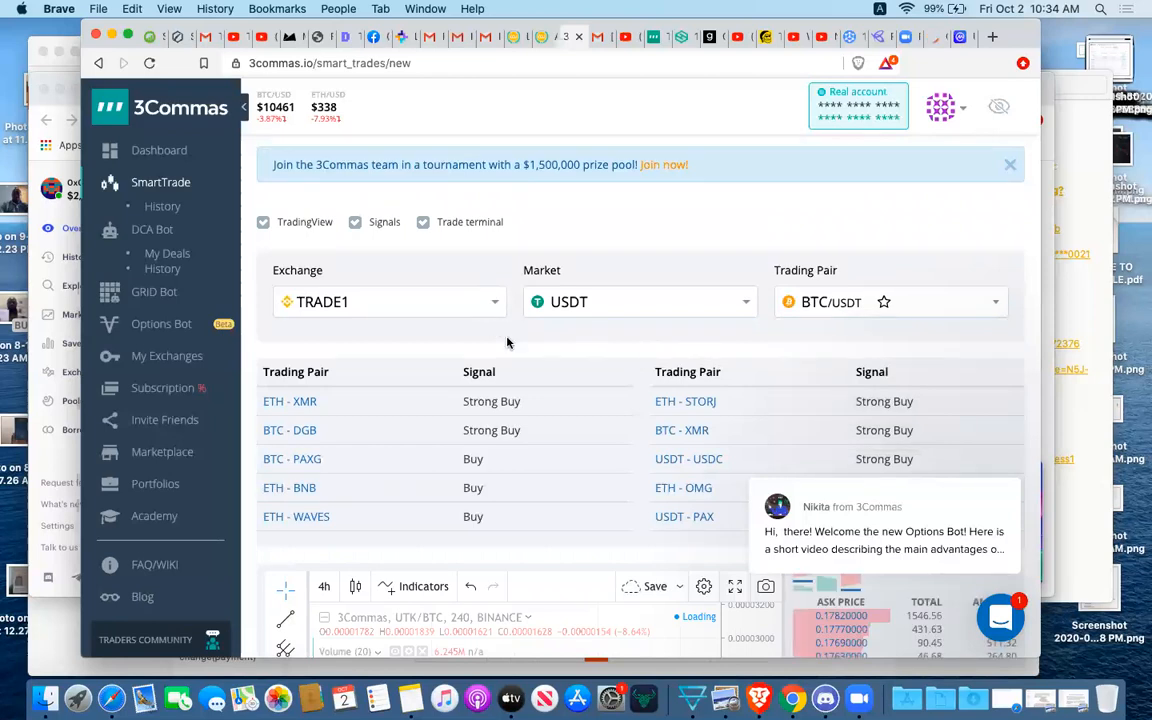
- Examine the BTC/USDT chart, the order form with its available balance and total, and the open orders list
scroll(507, 343, "down", 5)
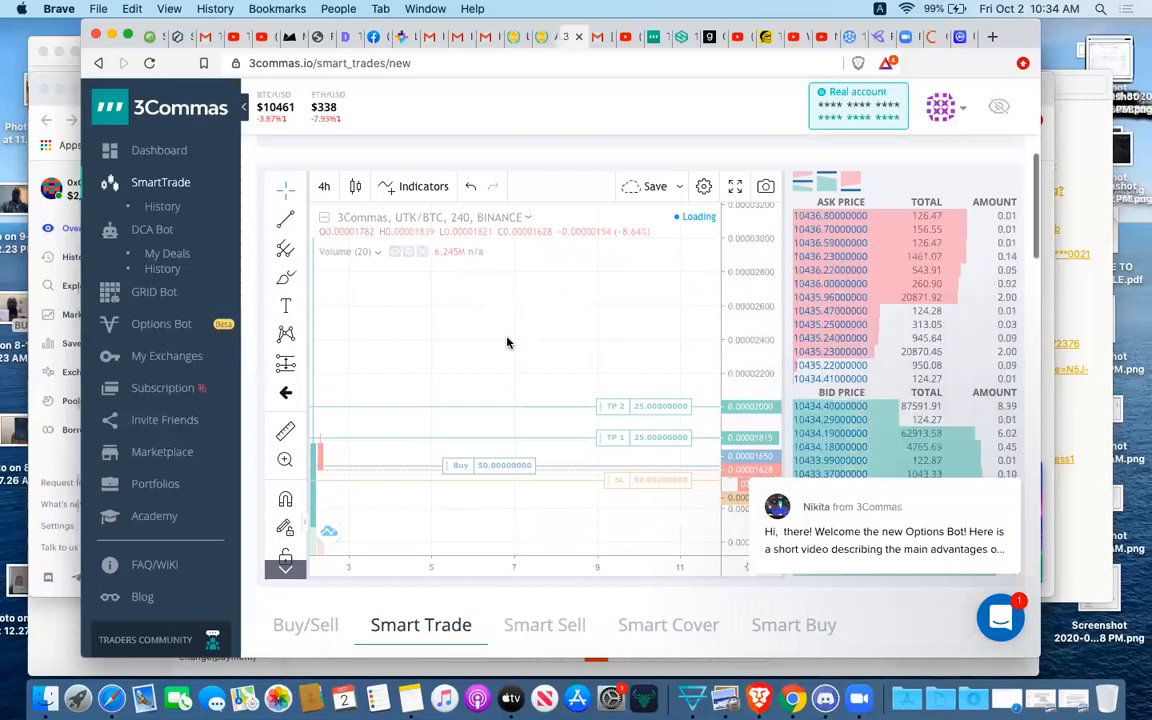
scroll(507, 343, "down", 3)
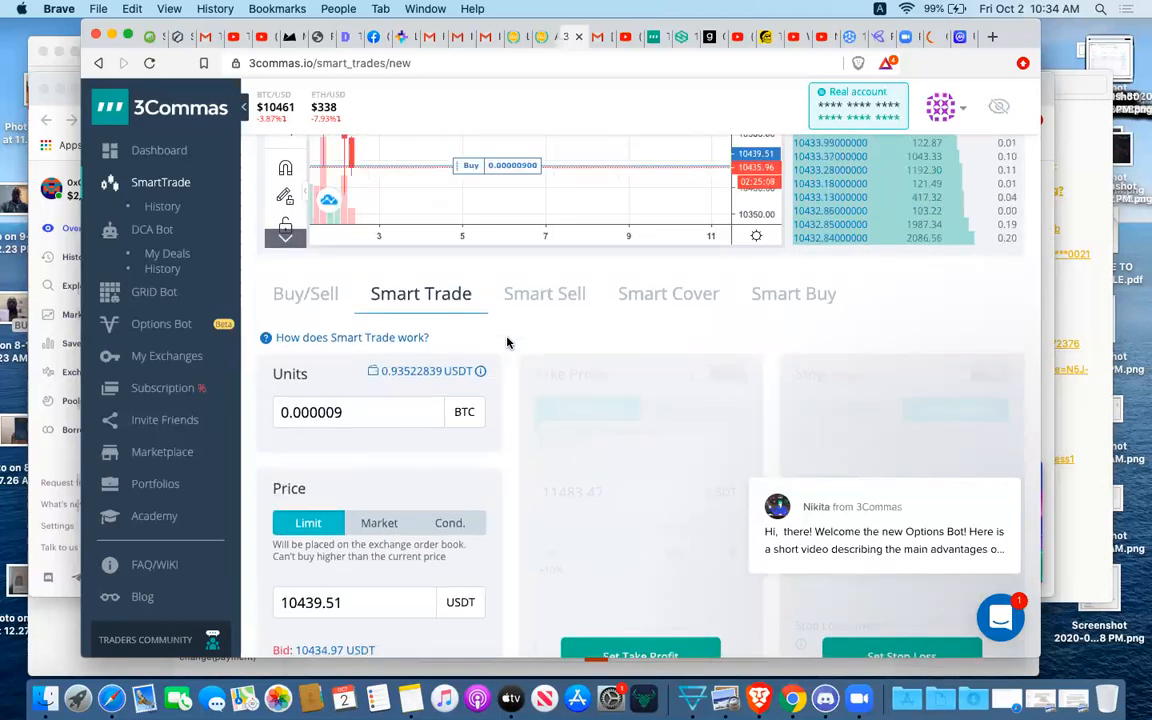
scroll(507, 343, "down", 2)
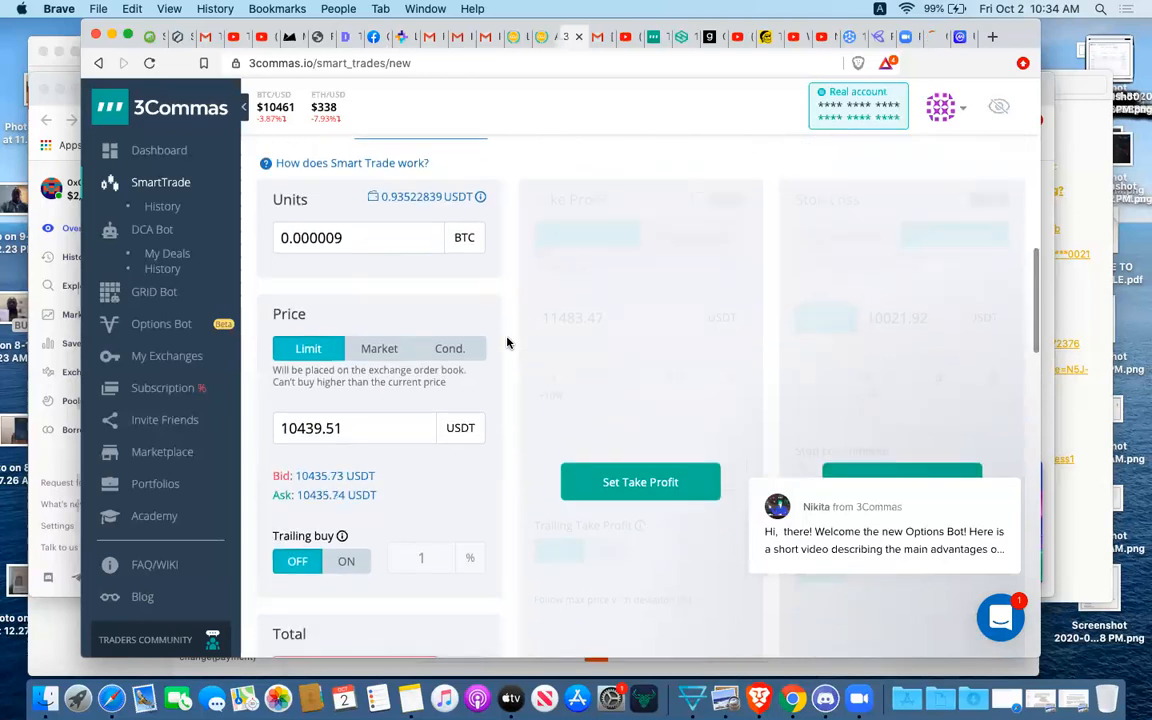
scroll(507, 343, "down", 3)
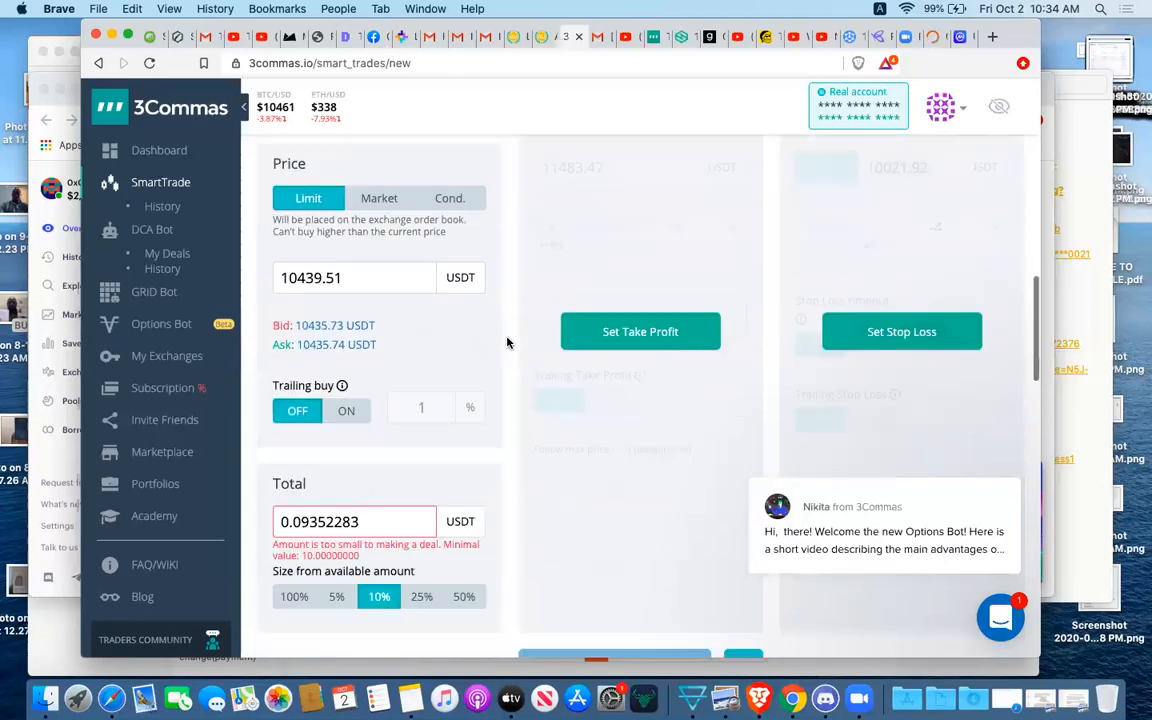
scroll(507, 343, "down", 5)
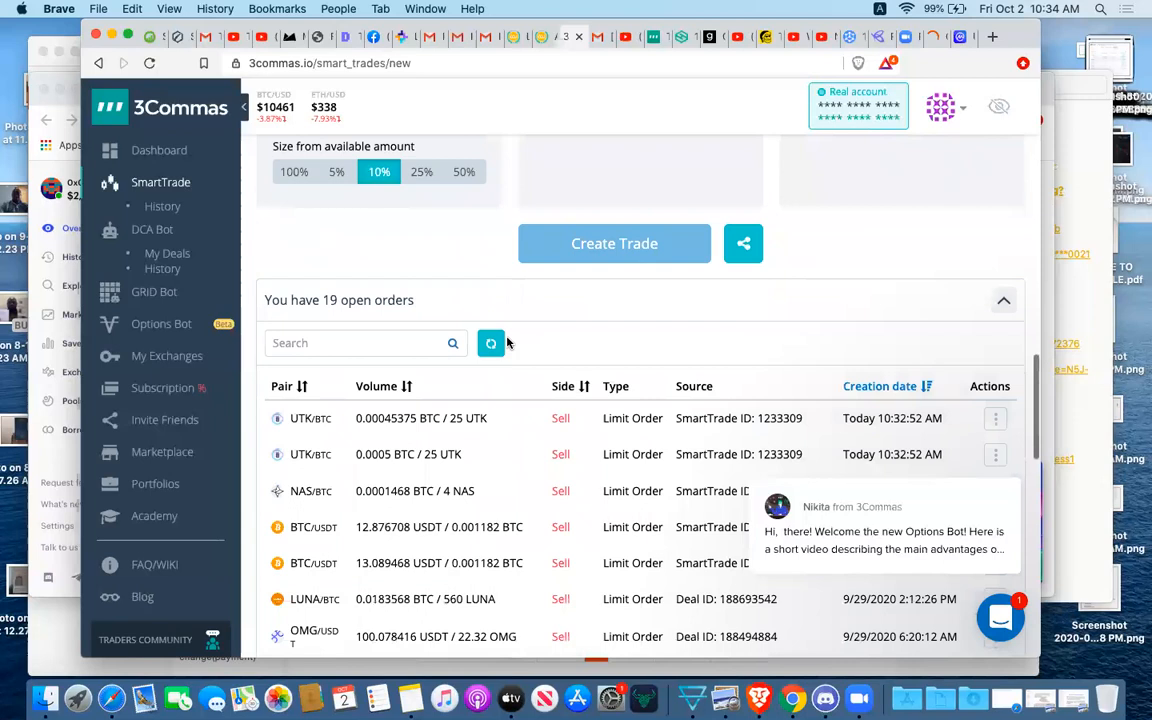
scroll(507, 343, "down", 4)
scroll(507, 340, "up", 1)
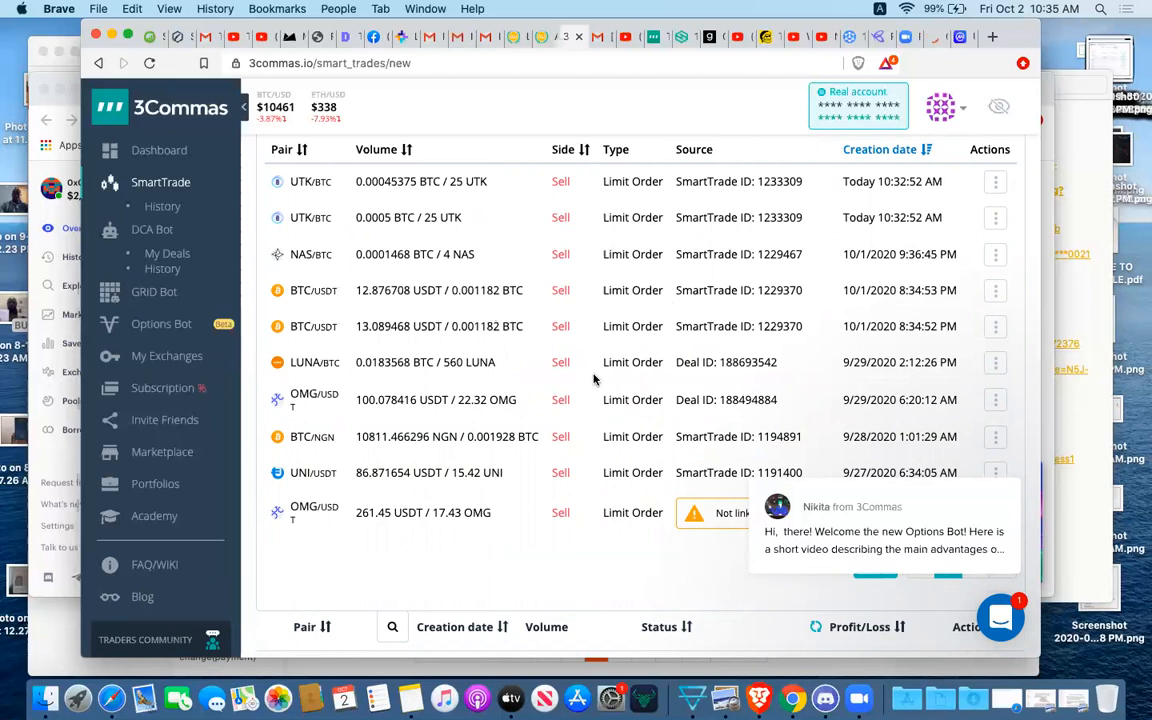
scroll(586, 348, "up", 15)
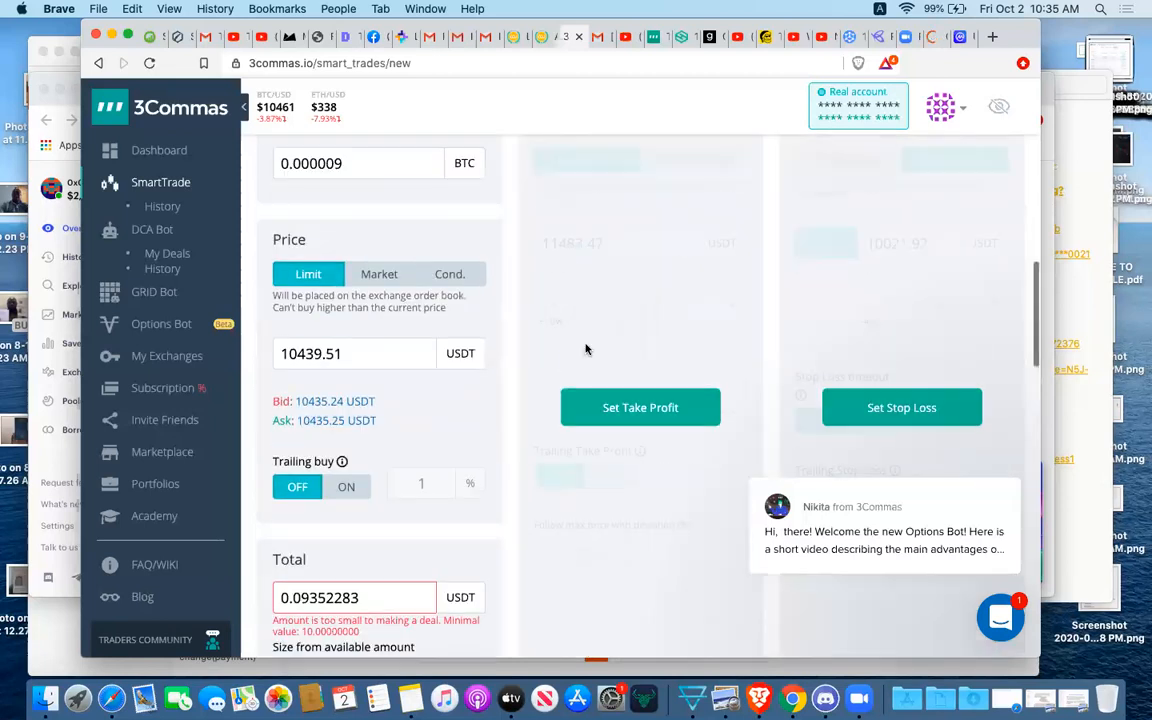
scroll(586, 345, "up", 2)
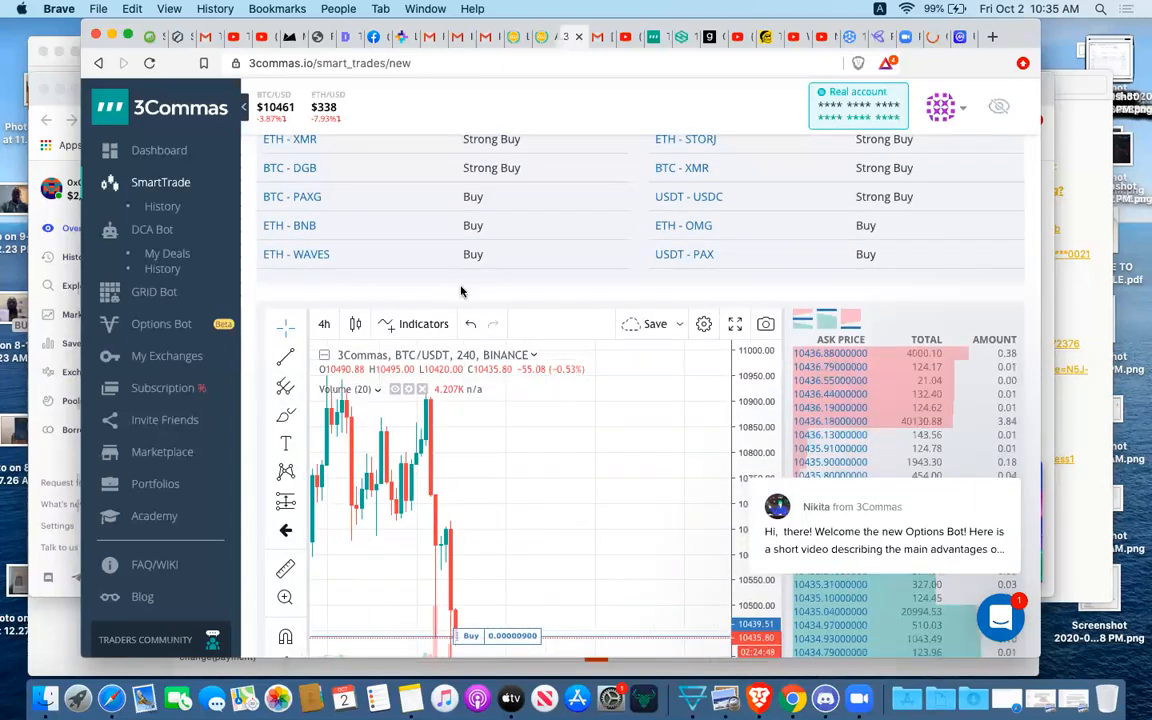
scroll(461, 291, "up", 6)
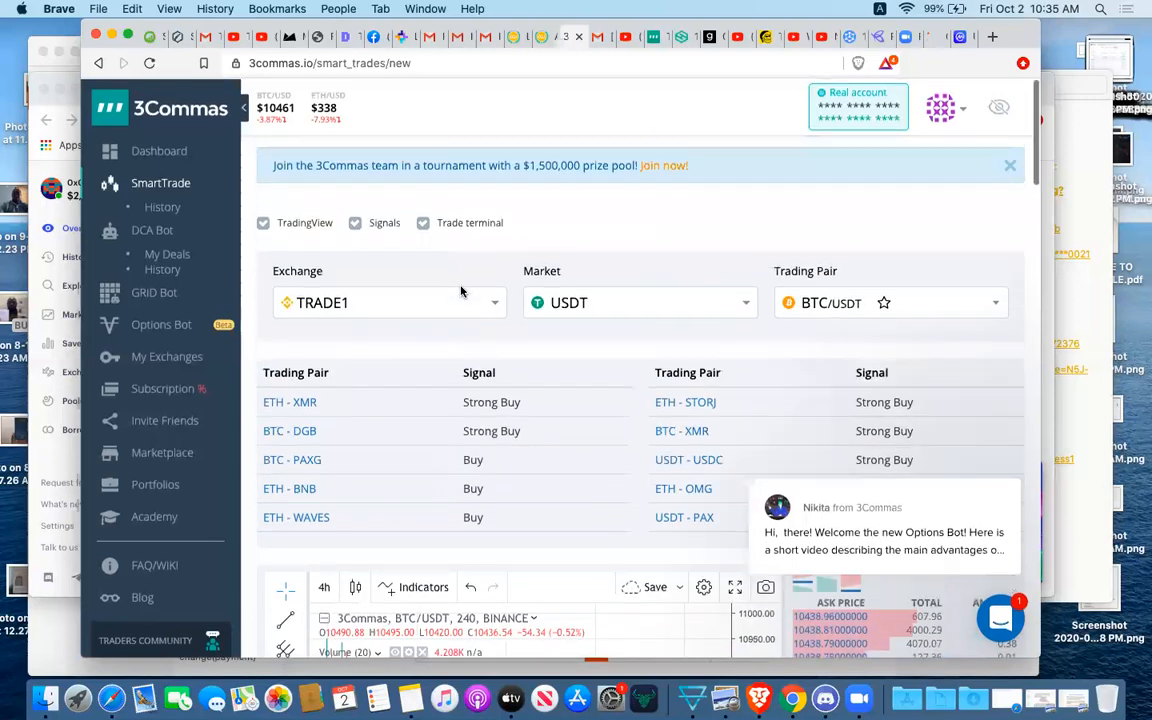
- Change the market to NGN for a BTC/NGN trade
left_click(601, 297)
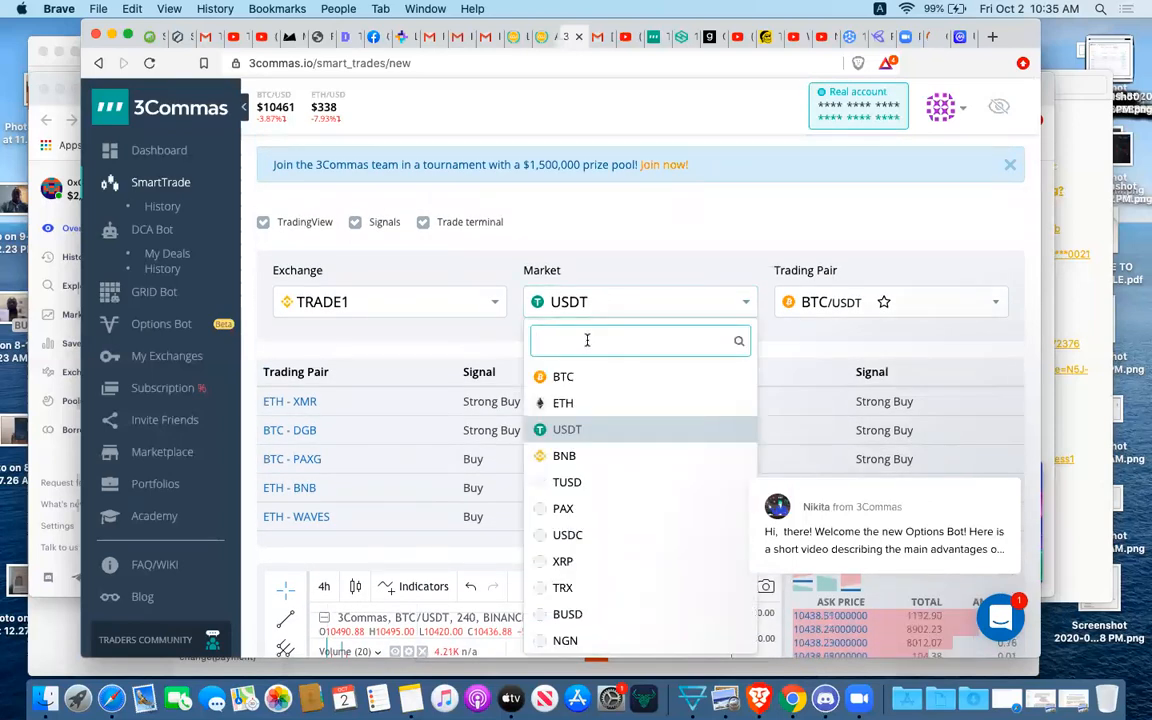
type("ngn")
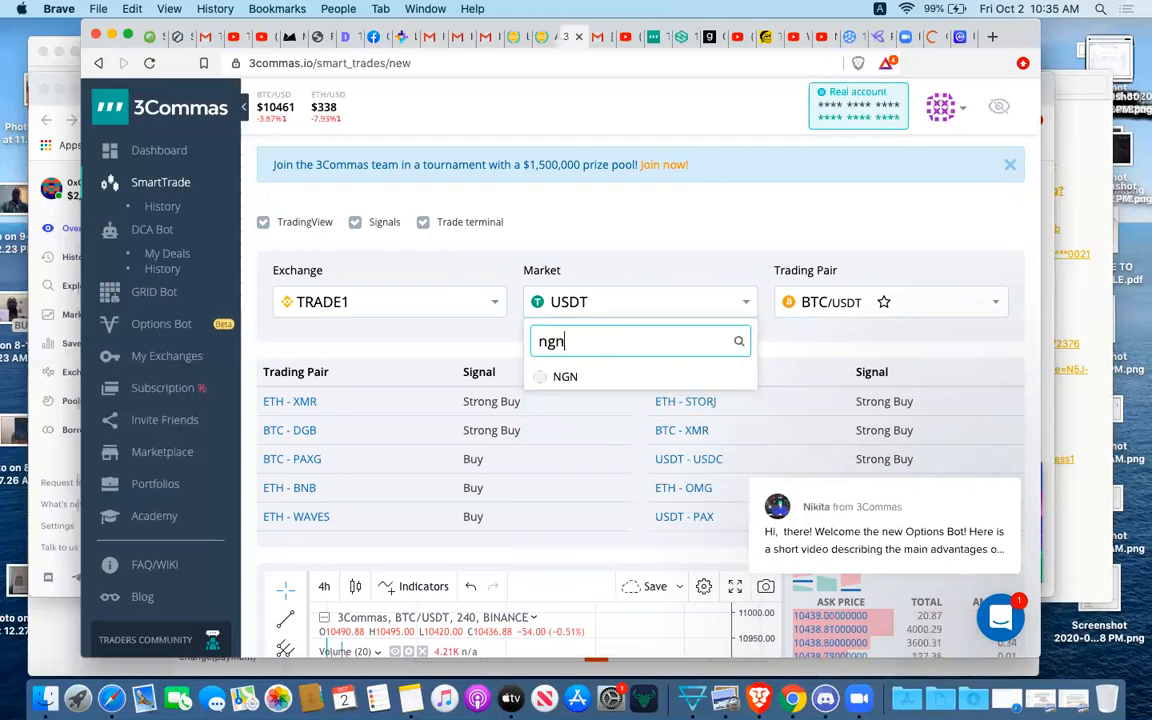
left_click(566, 377)
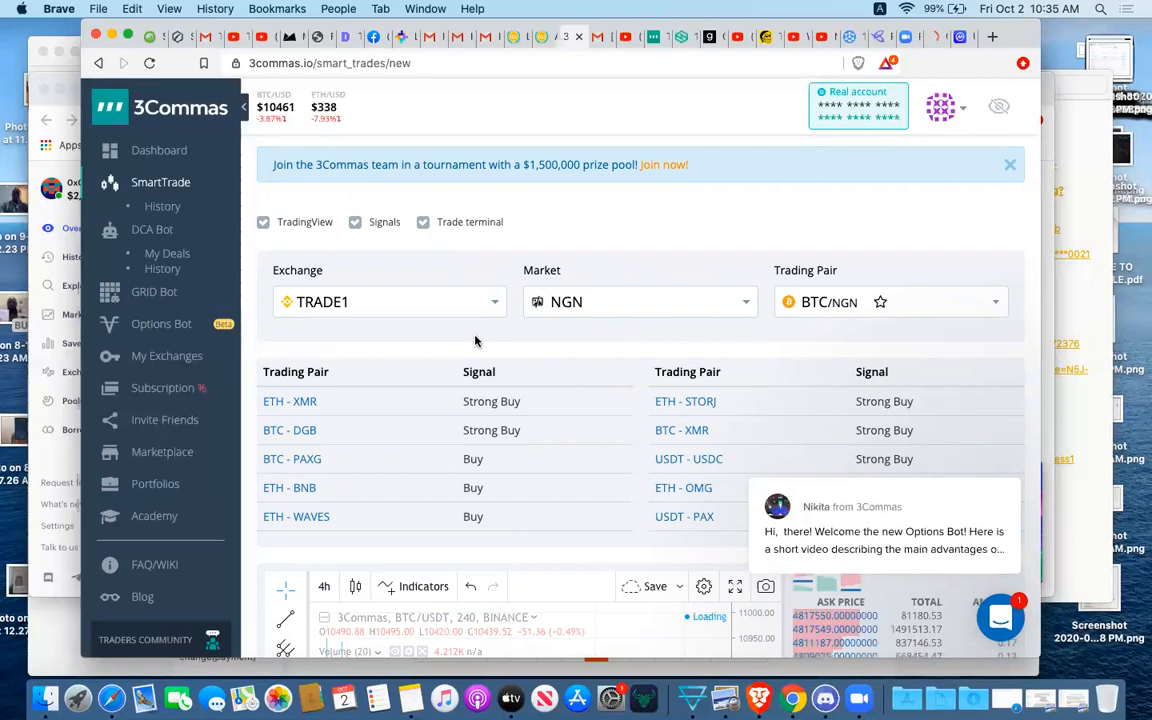
- Set the BTC/NGN Smart Trade's buy price type to conditional, after reviewing the chart and order form
scroll(475, 339, "down", 5)
scroll(475, 339, "down", 2)
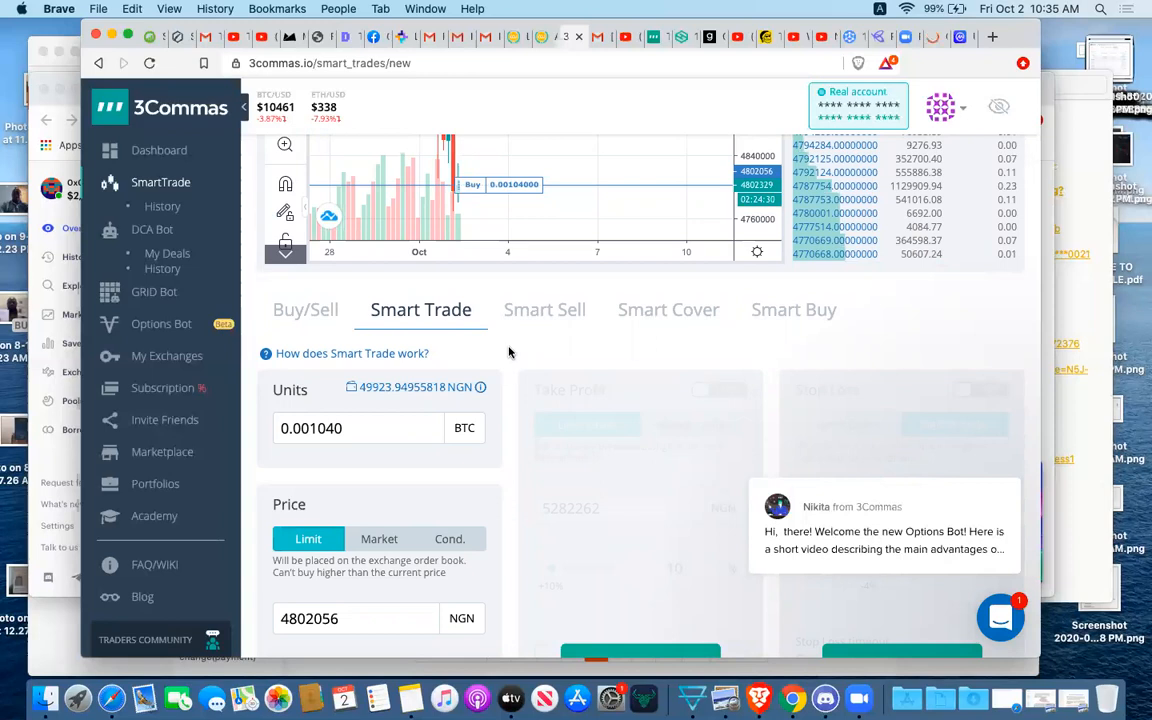
scroll(508, 352, "down", 3)
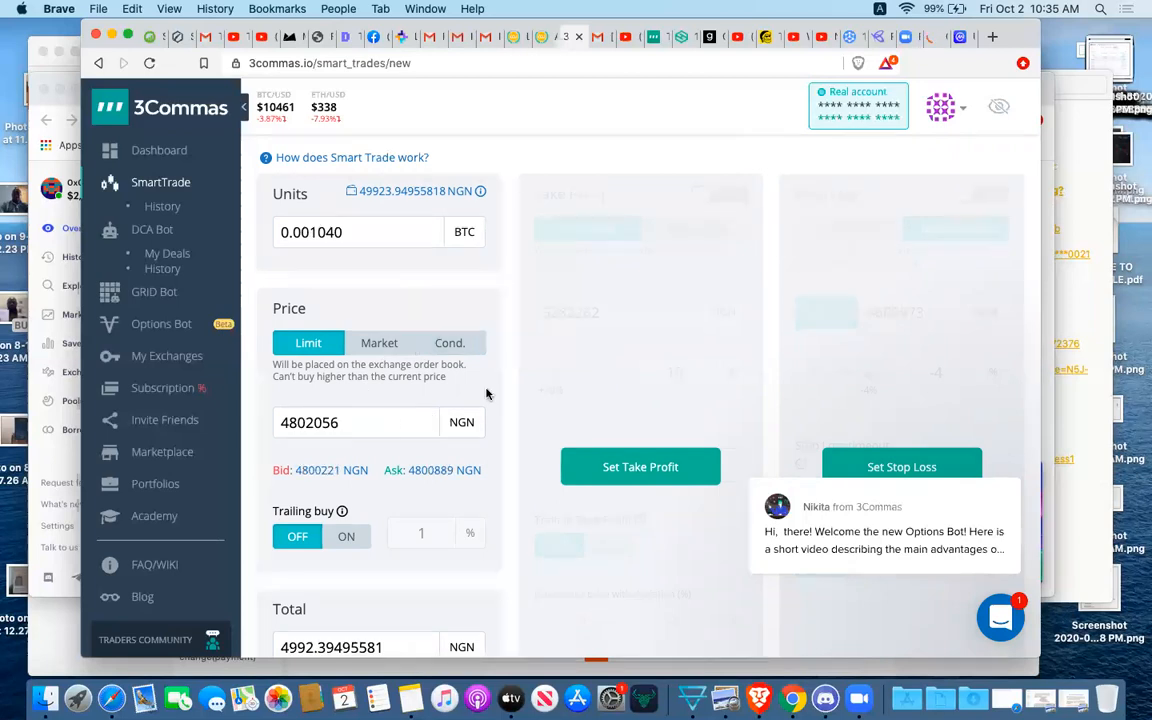
scroll(506, 391, "up", 5)
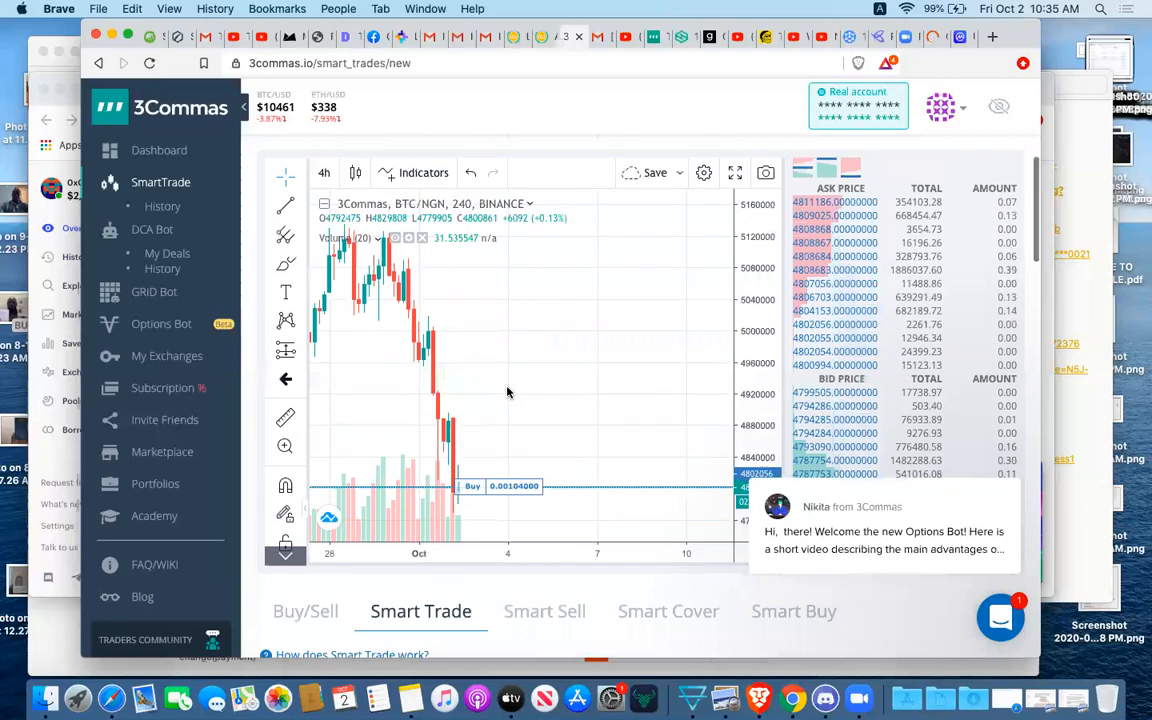
scroll(508, 388, "down", 1)
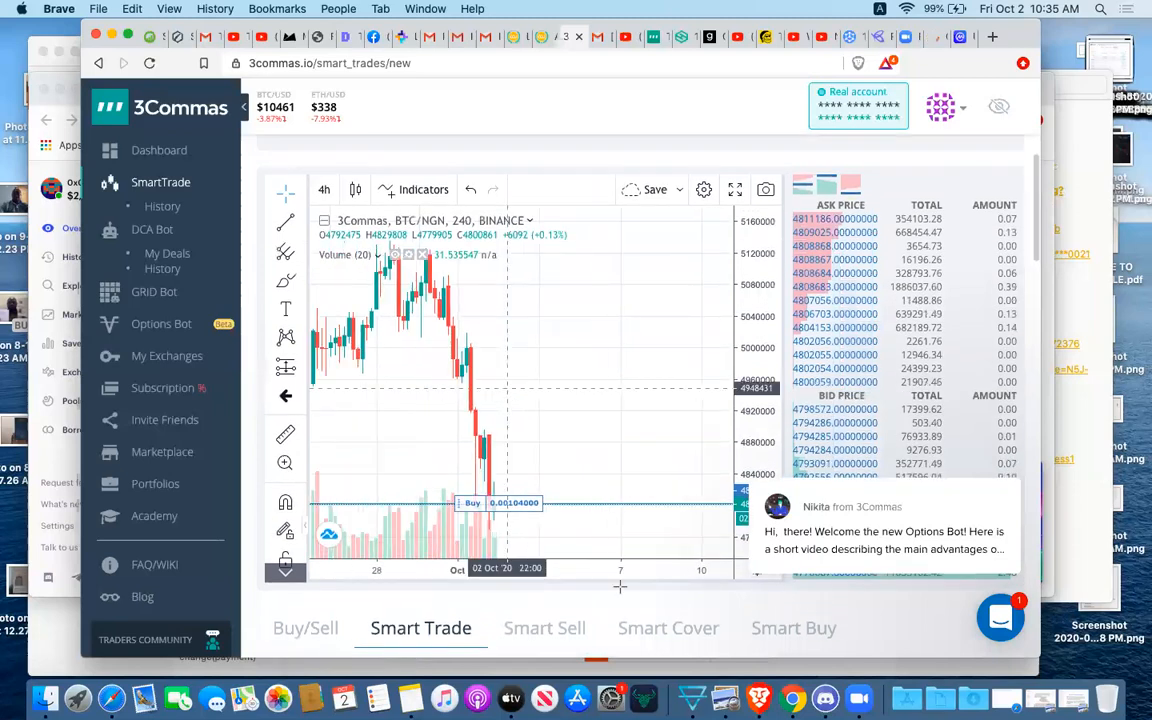
scroll(636, 598, "down", 1)
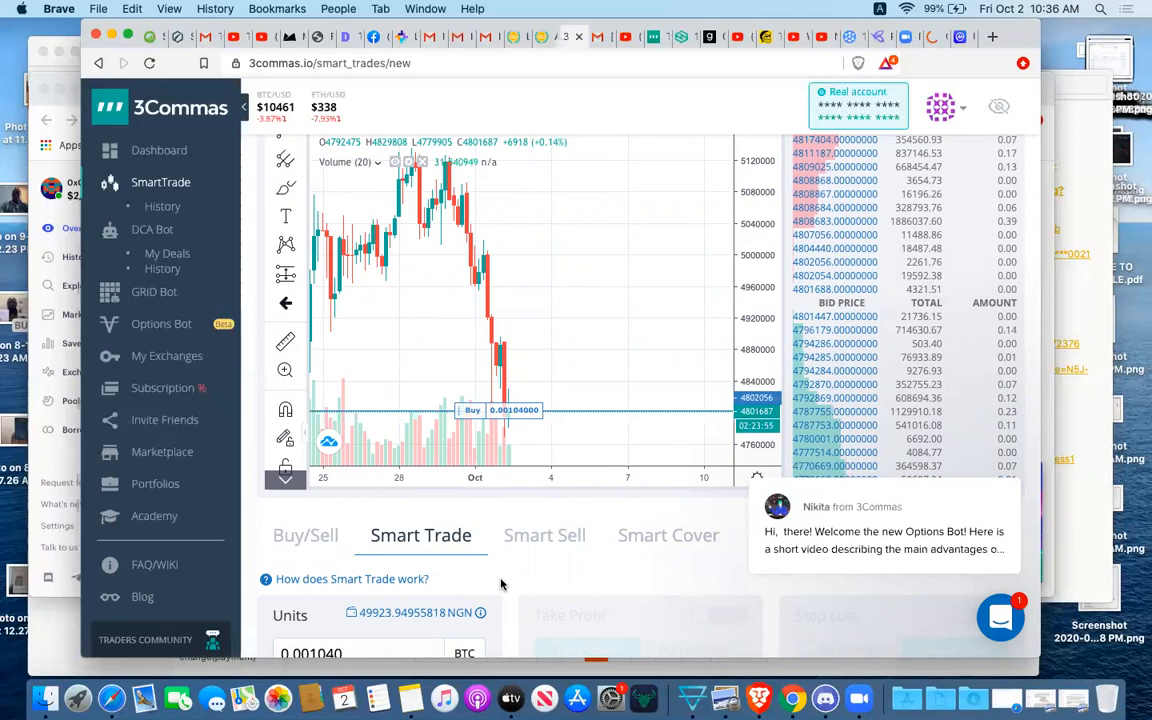
scroll(501, 584, "down", 5)
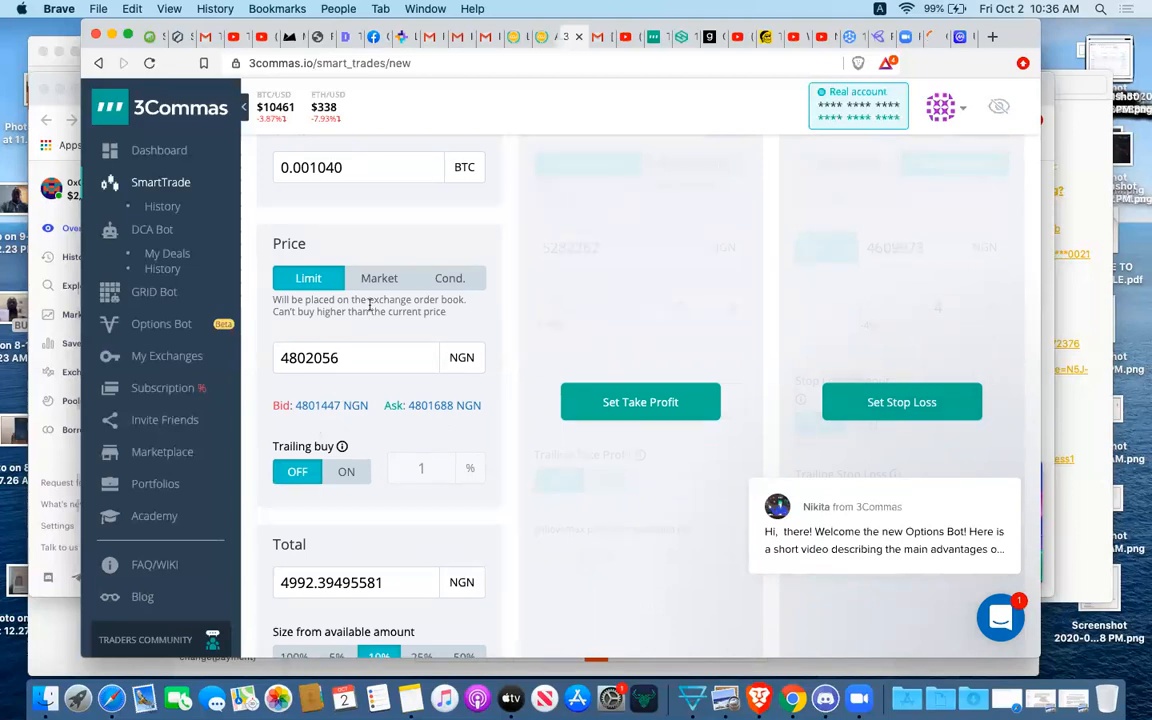
left_click(449, 279)
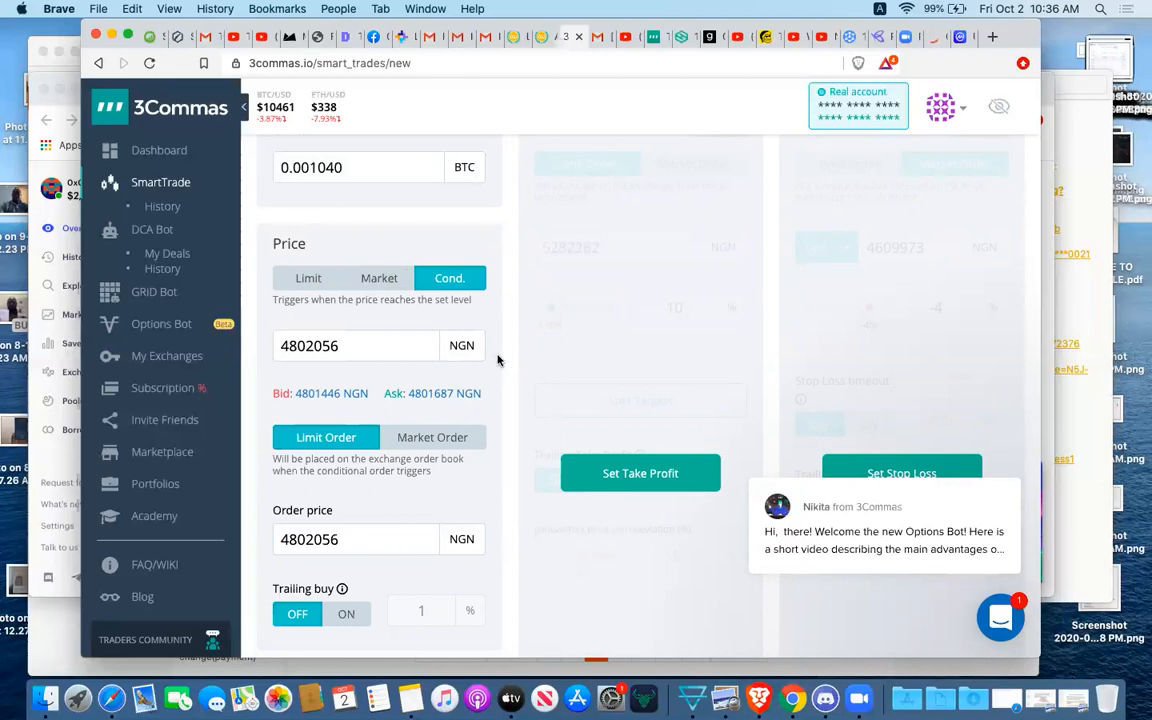
scroll(504, 365, "down", 2)
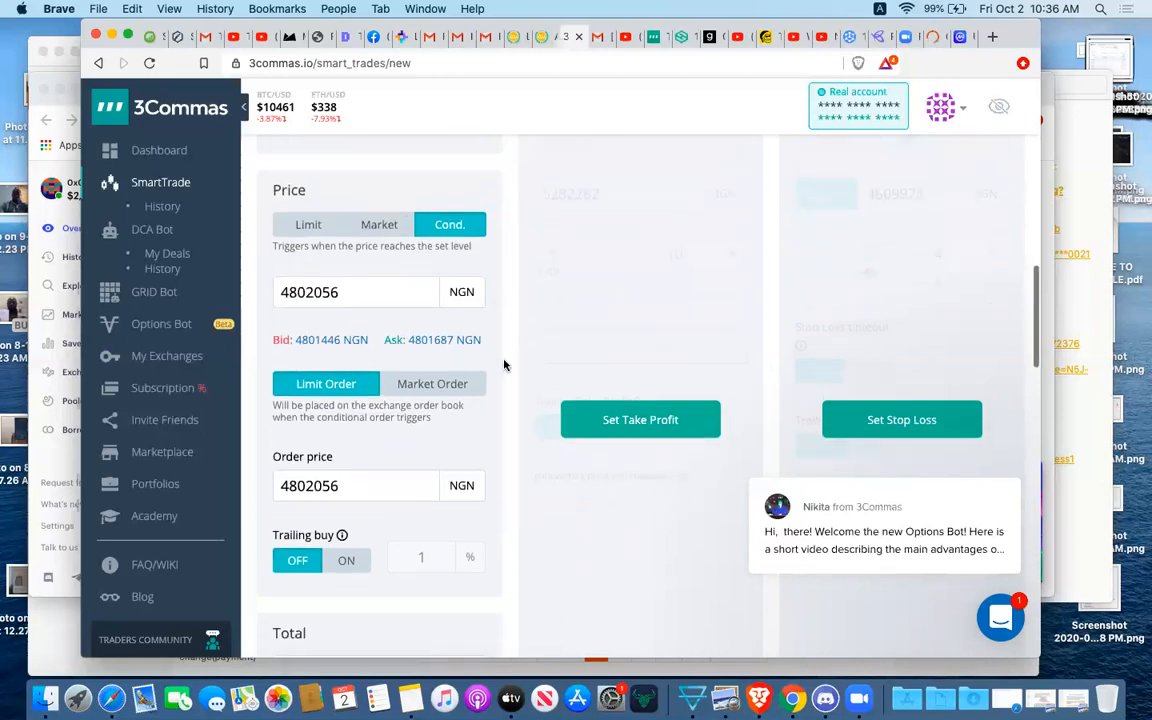
scroll(504, 365, "up", 2)
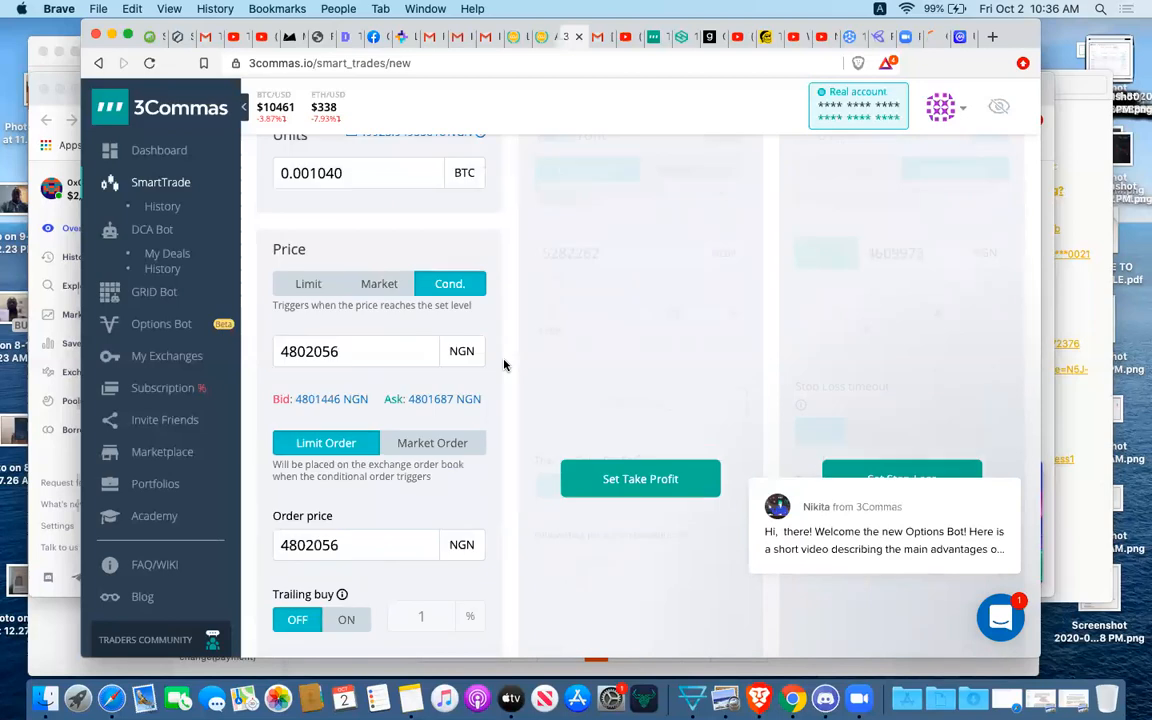
- Try 25% of the available NGN as the trade size, and settle on 50%
scroll(504, 365, "down", 5)
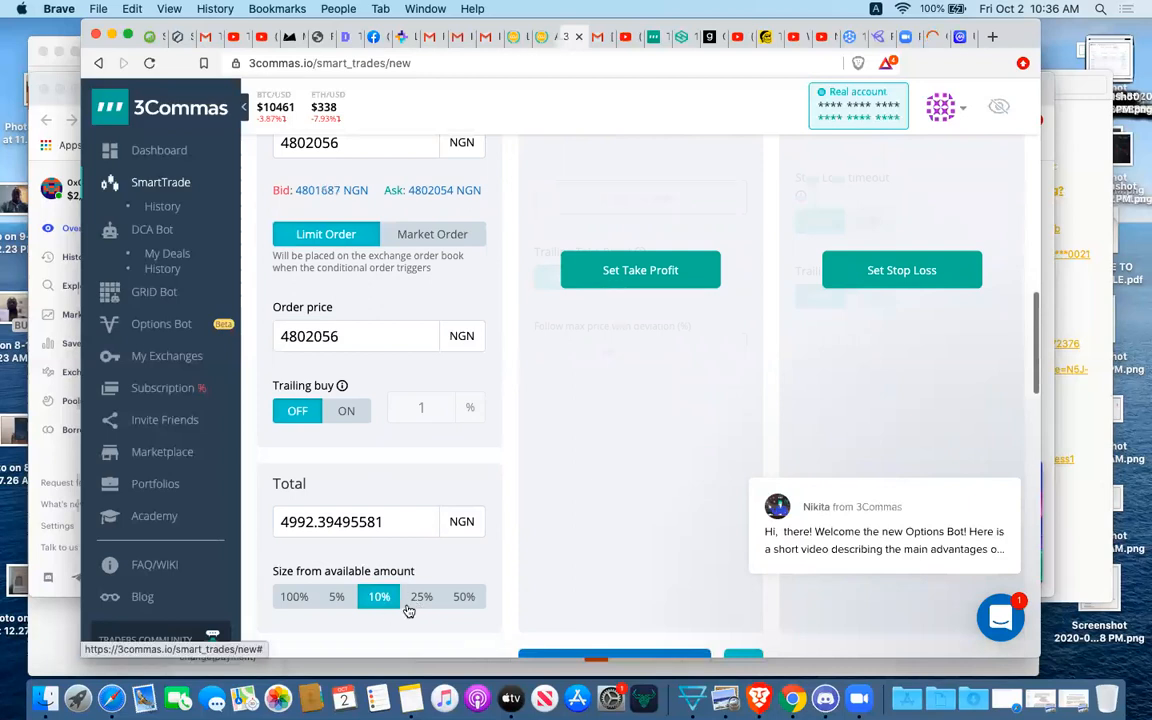
left_click(421, 598)
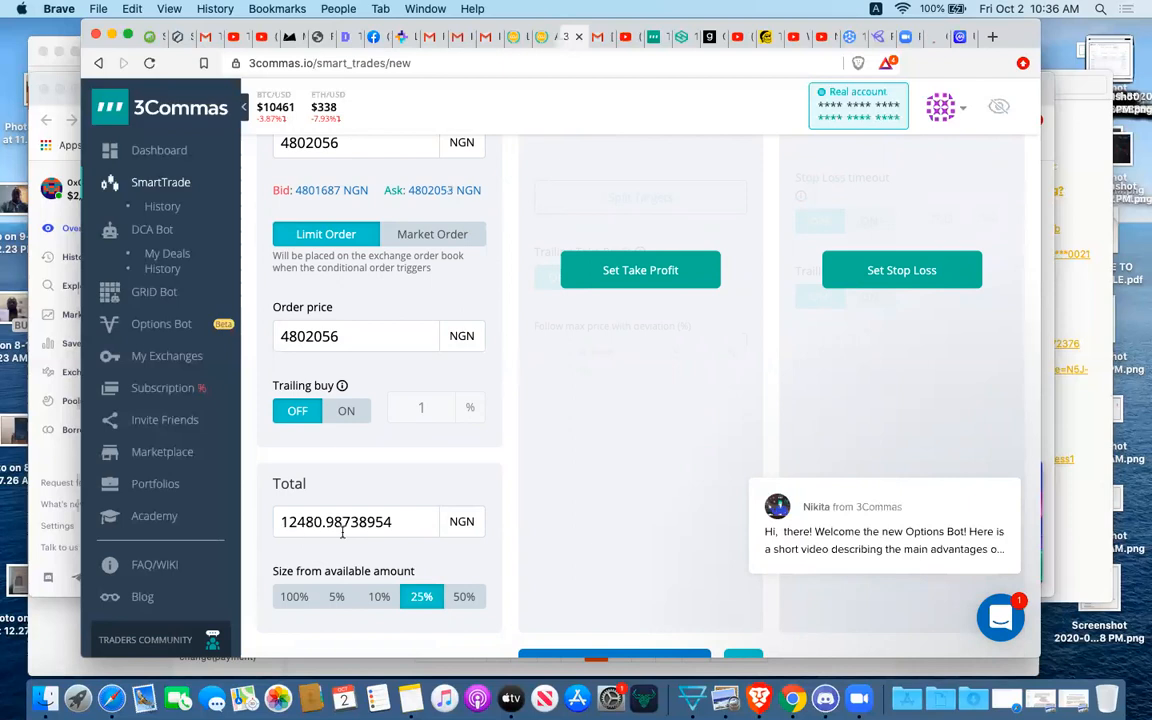
left_click(463, 598)
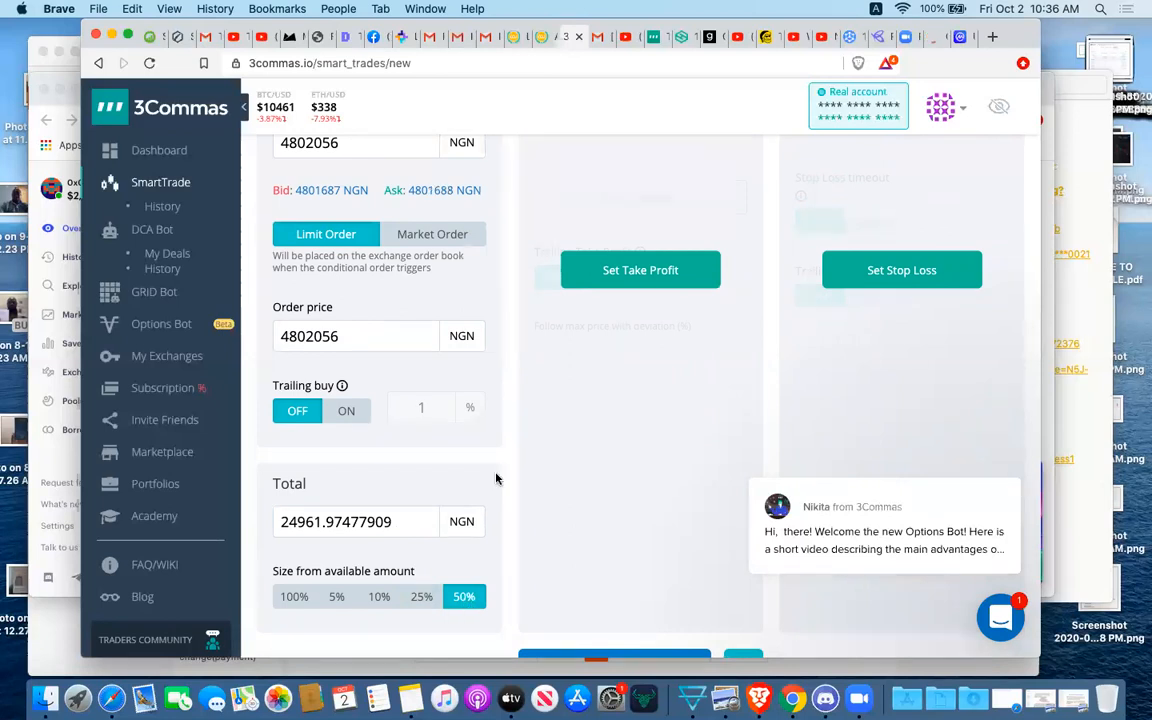
- Enable Take Profit for the BTC/NGN Smart Trade and set its price to 5000000 NGN
scroll(508, 485, "up", 5)
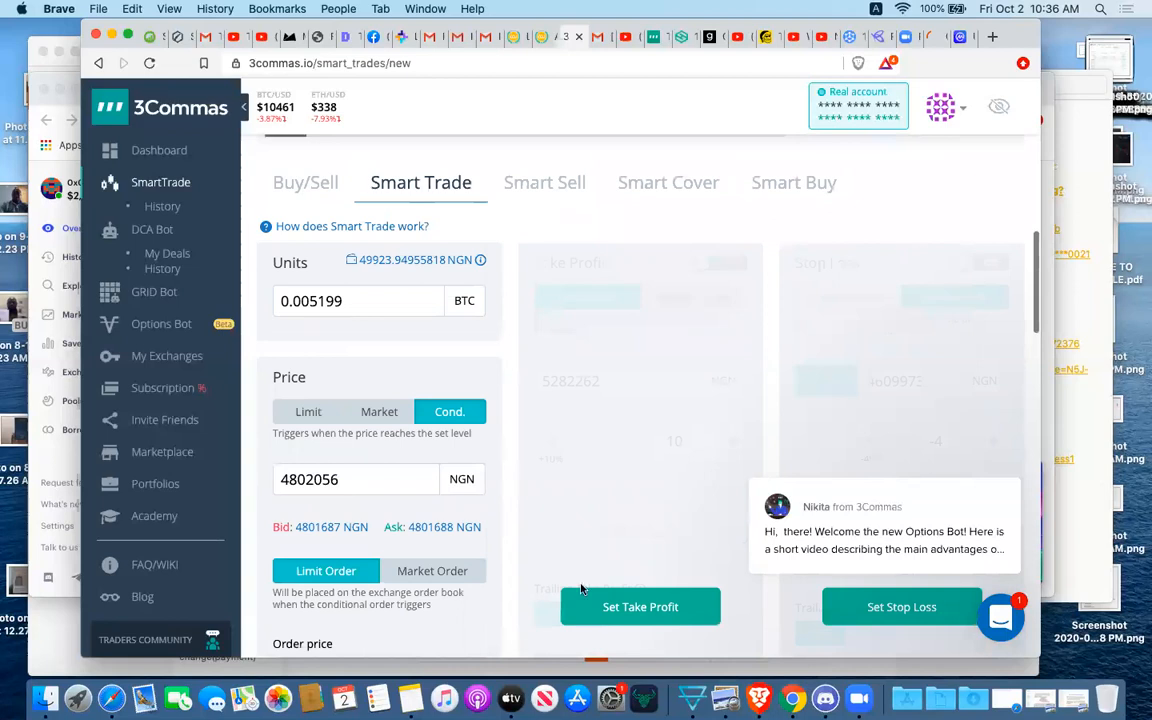
left_click(616, 610)
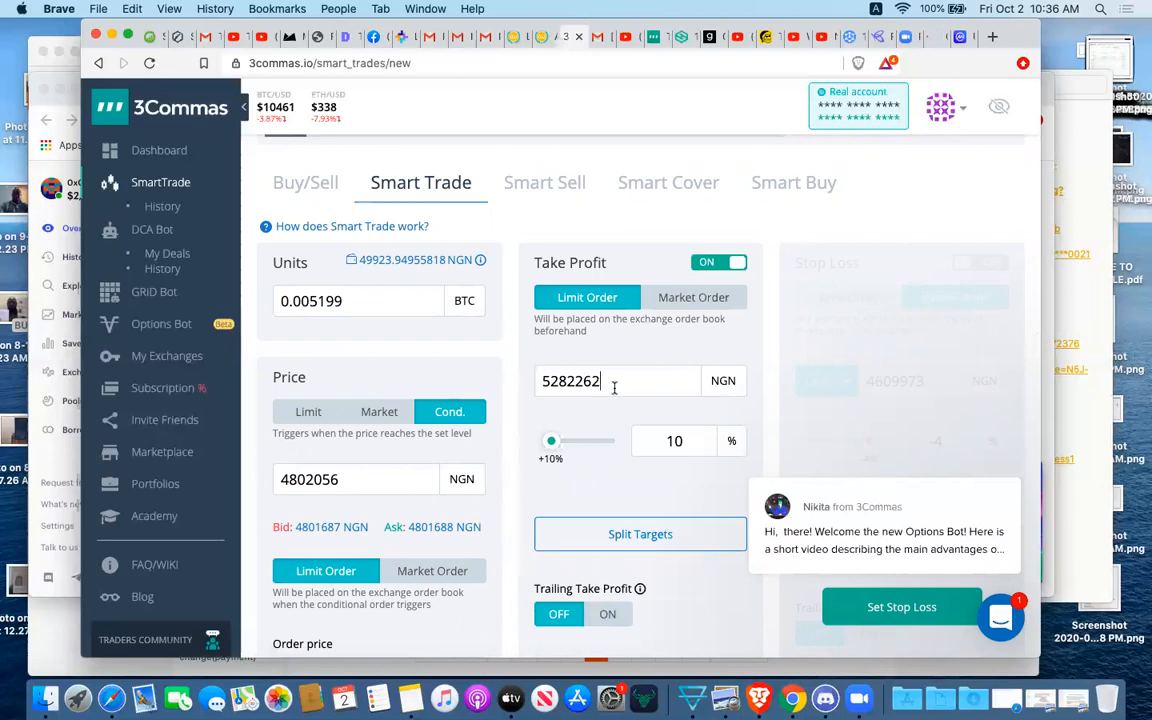
key("BackSpace")
key("BackSpace")
key("BackSpace")
key("BackSpace")
key("BackSpace")
key("BackSpace")
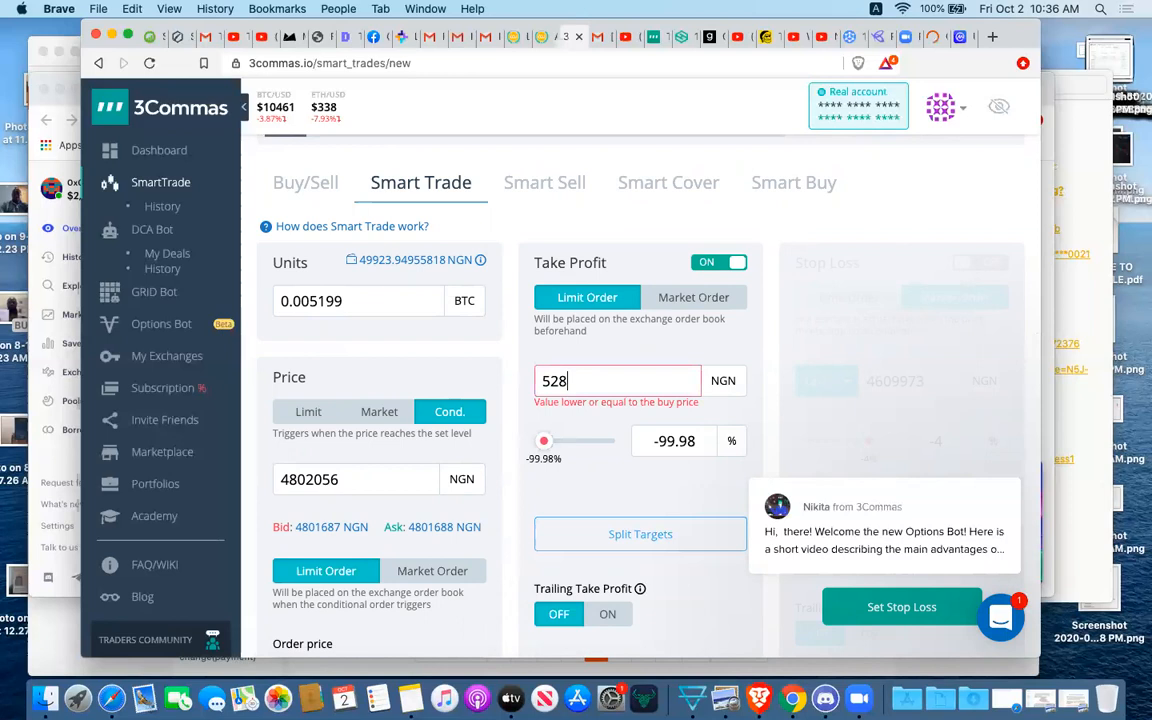
type("000")
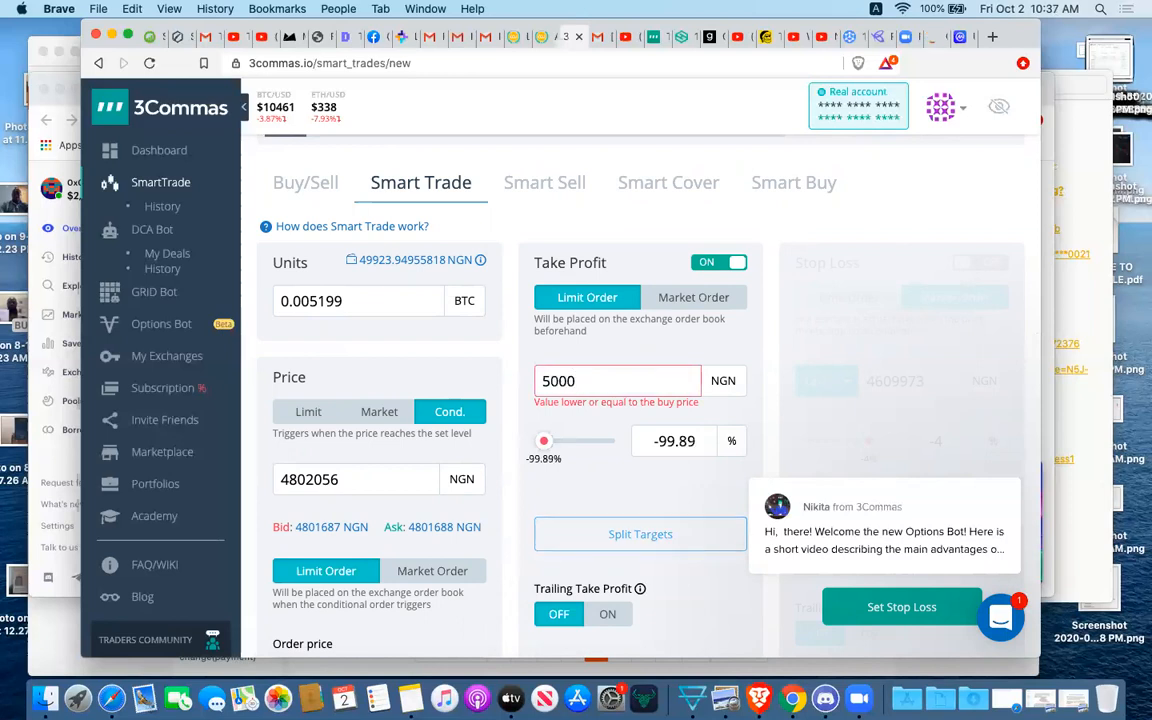
type("000")
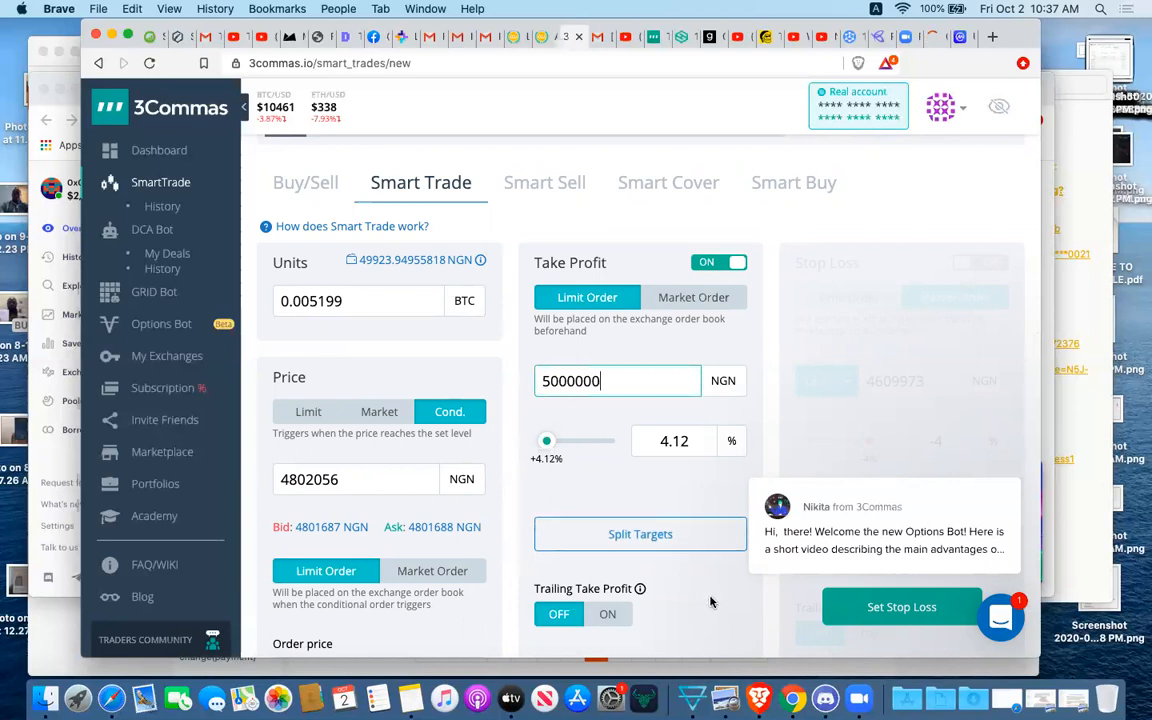
- Split the take profit into several targets and add the first target with a volume of 50%
left_click(655, 536)
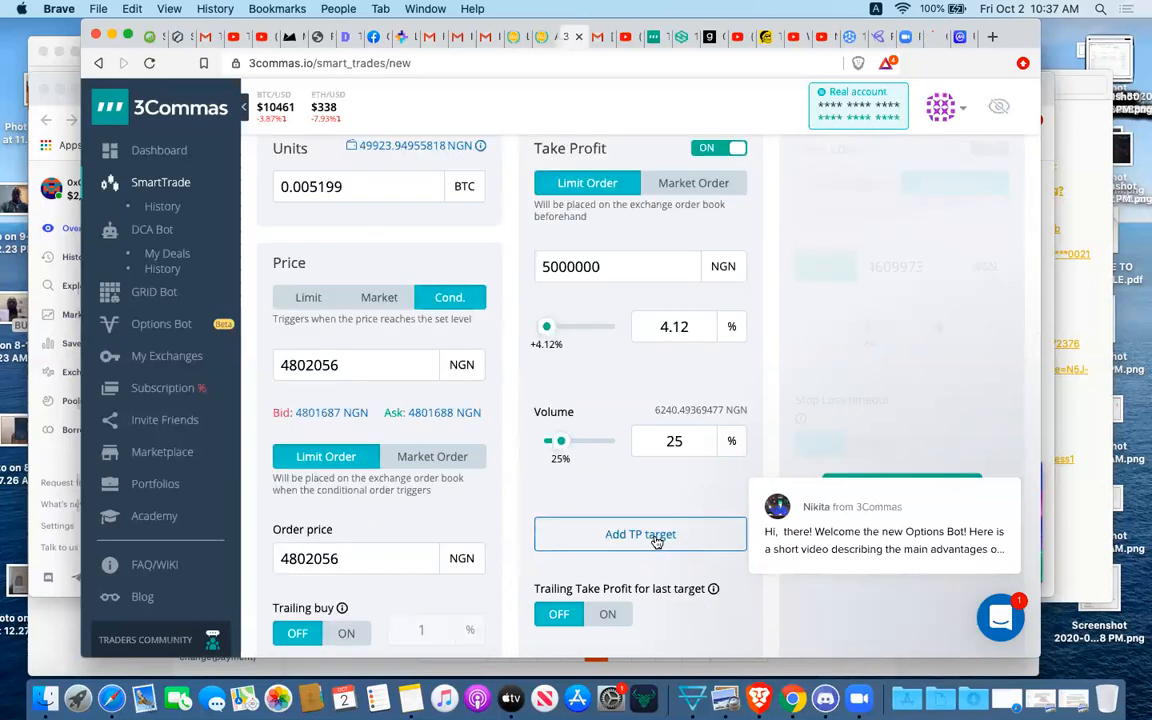
left_click(689, 442)
key("BackSpace")
key("BackSpace")
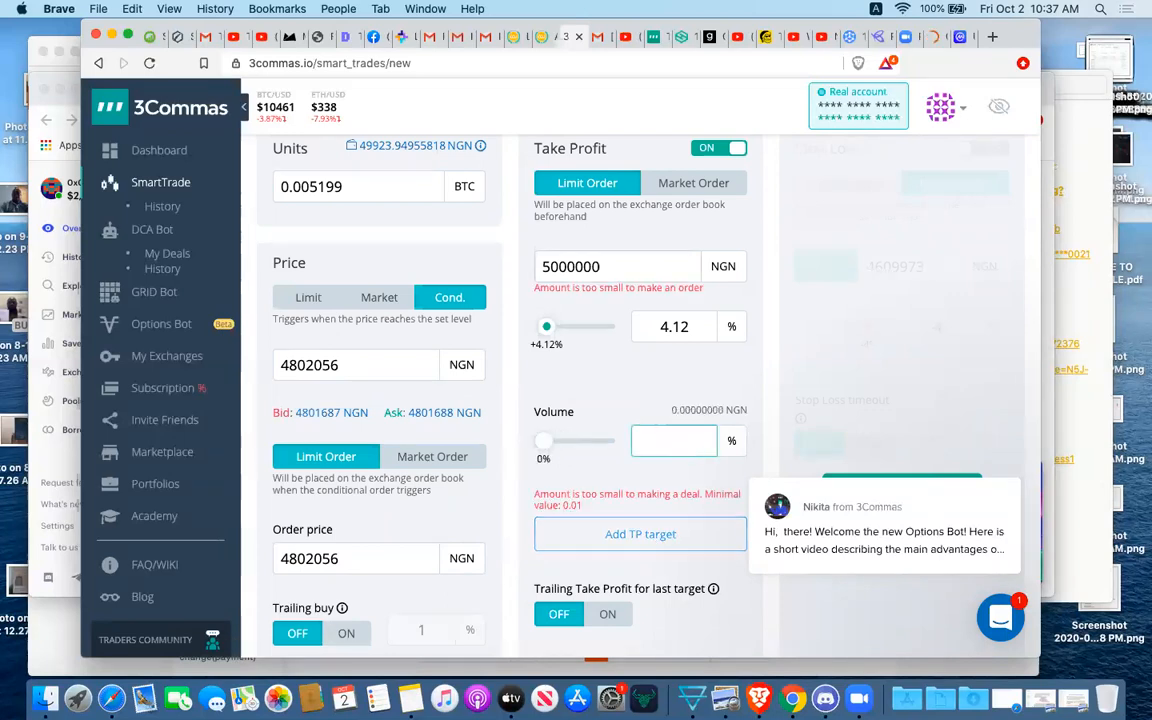
type("50")
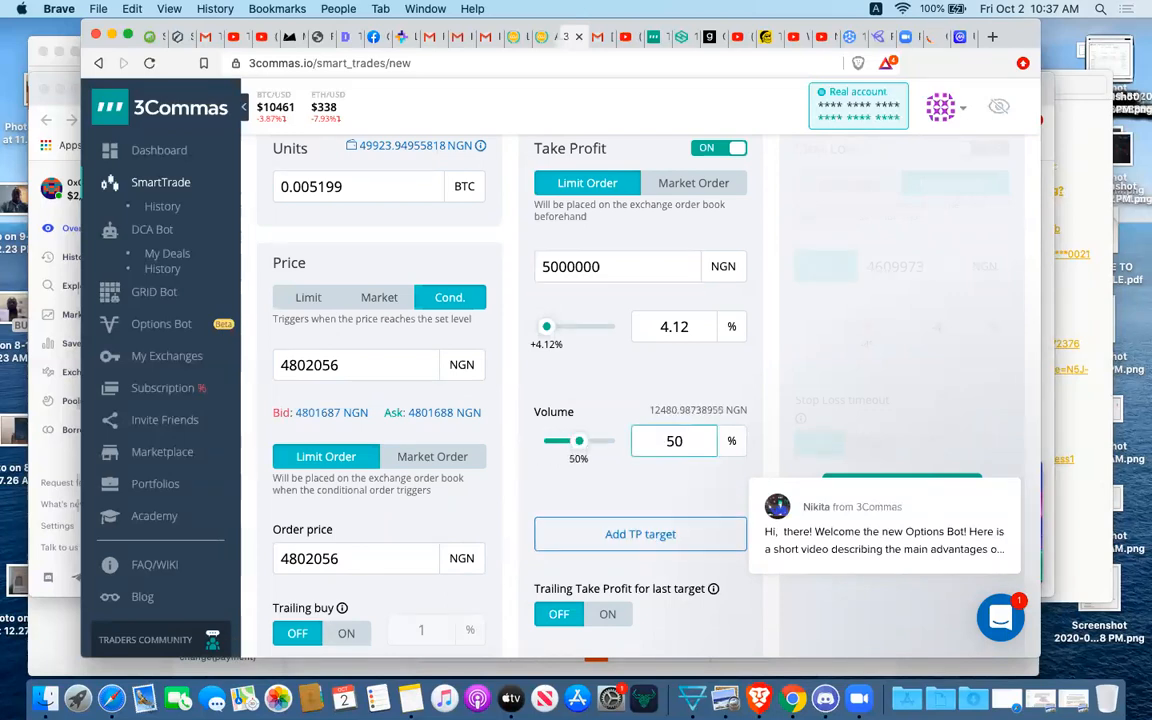
left_click(667, 536)
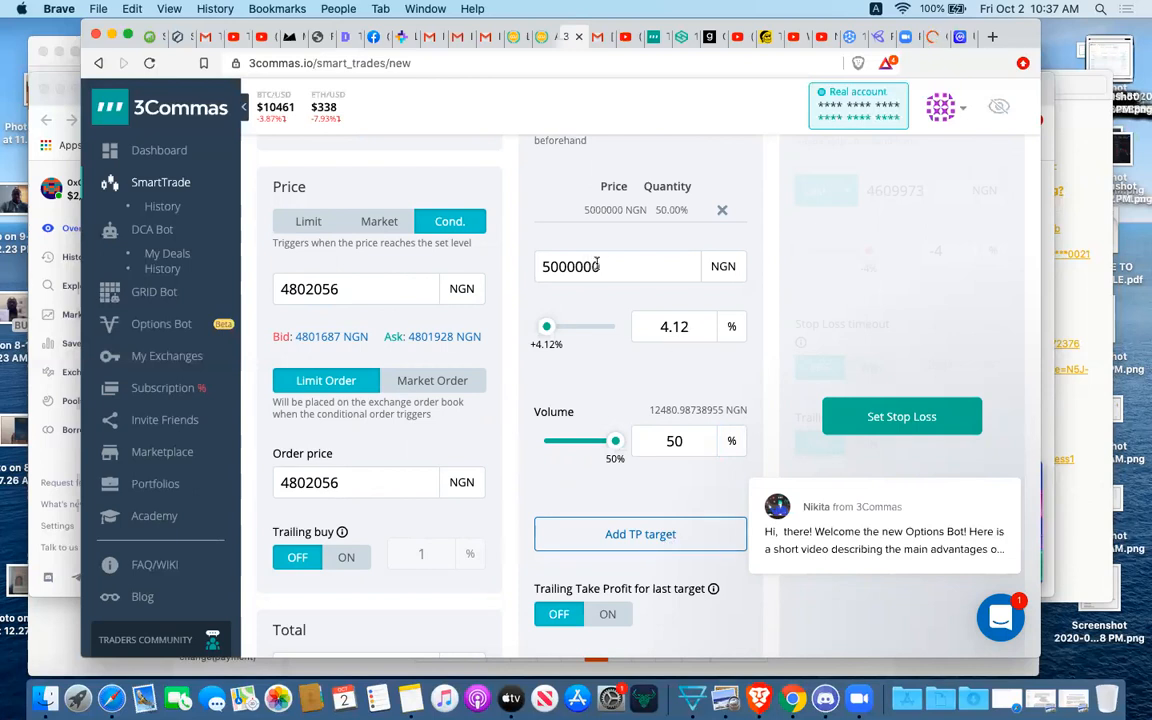
- Add a second take profit target at 5200000 NGN for the remaining 50% volume
left_click(558, 266)
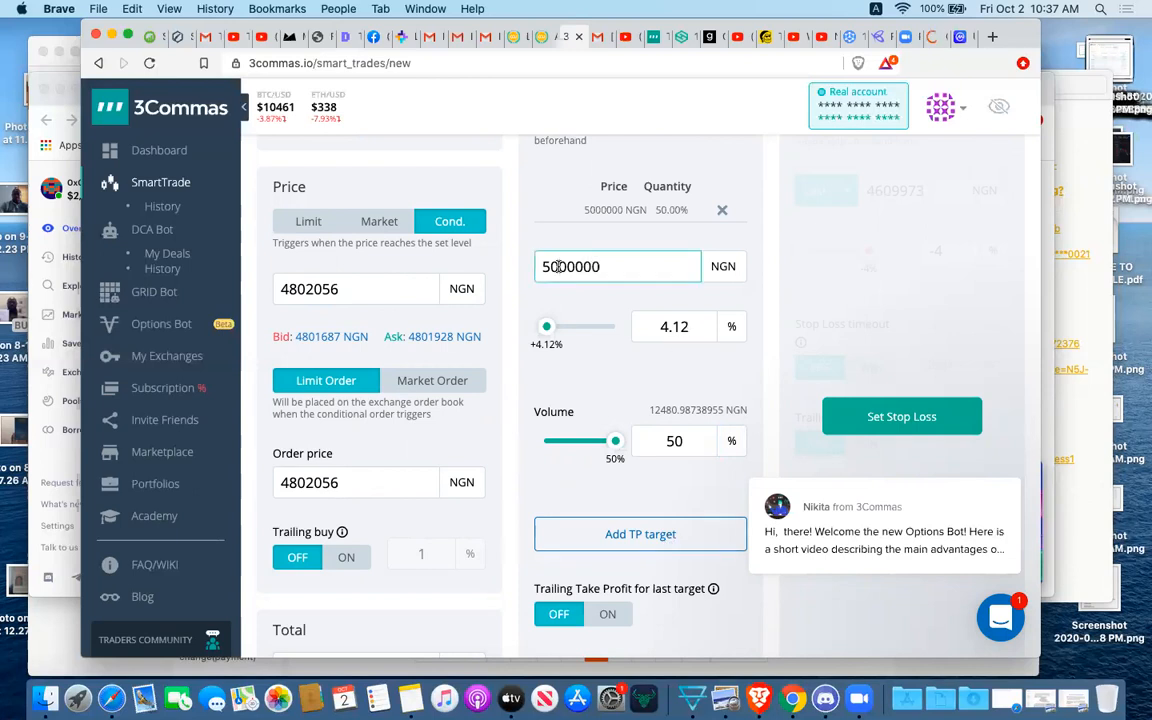
key("BackSpace")
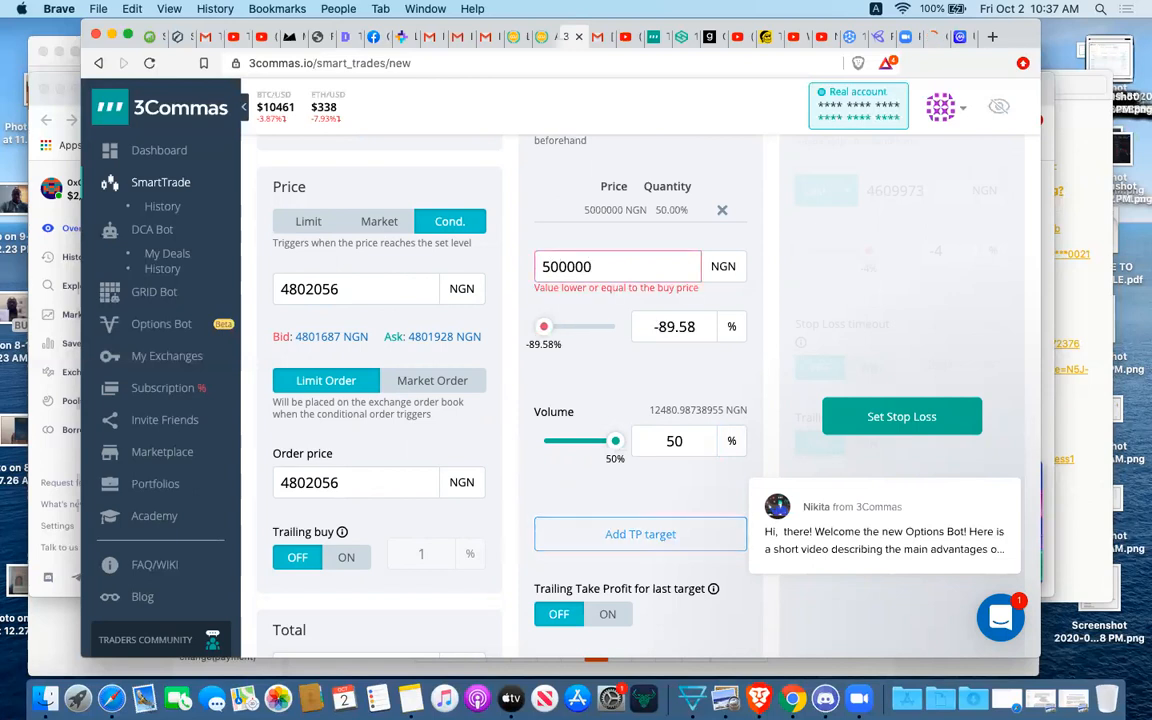
type("2")
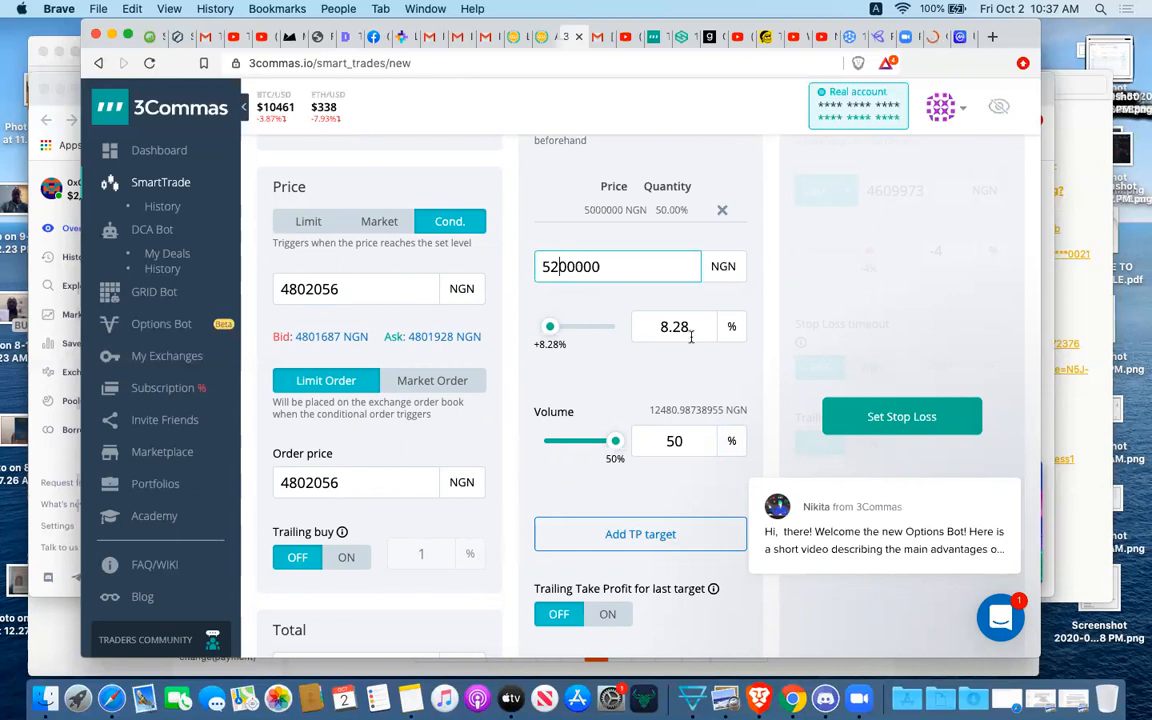
left_click(661, 545)
mouse_move(624, 362)
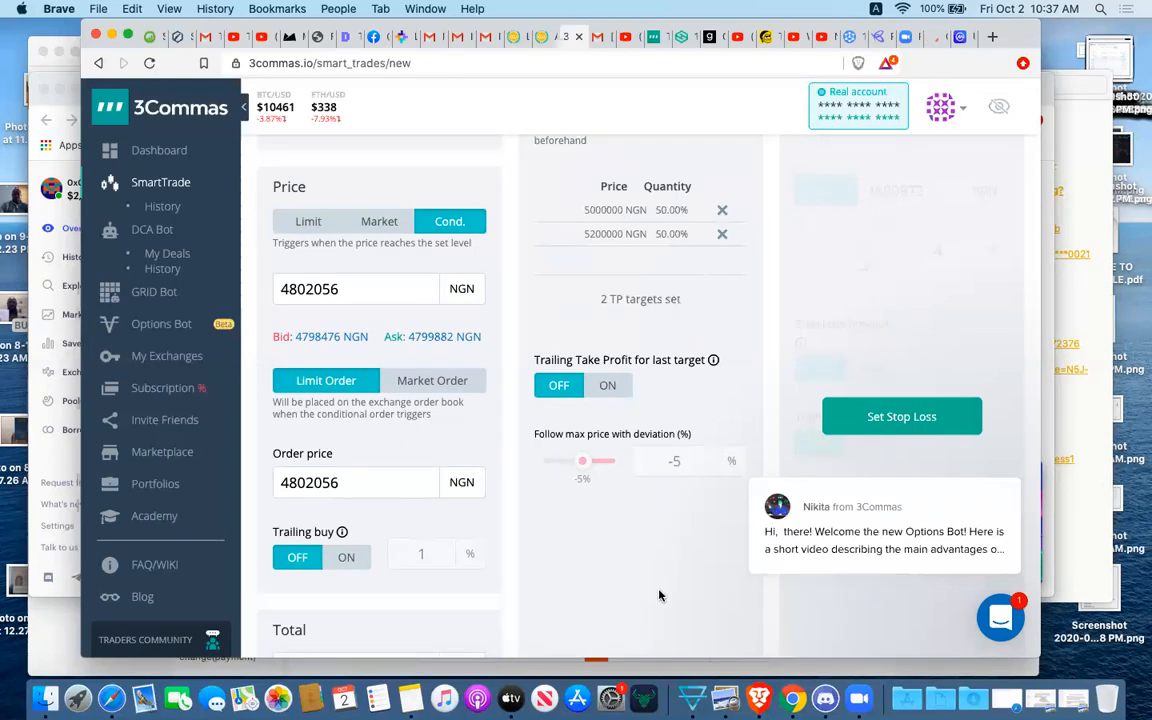
- Enable Stop Loss for the trade and set it to -5%
scroll(770, 443, "down", 5)
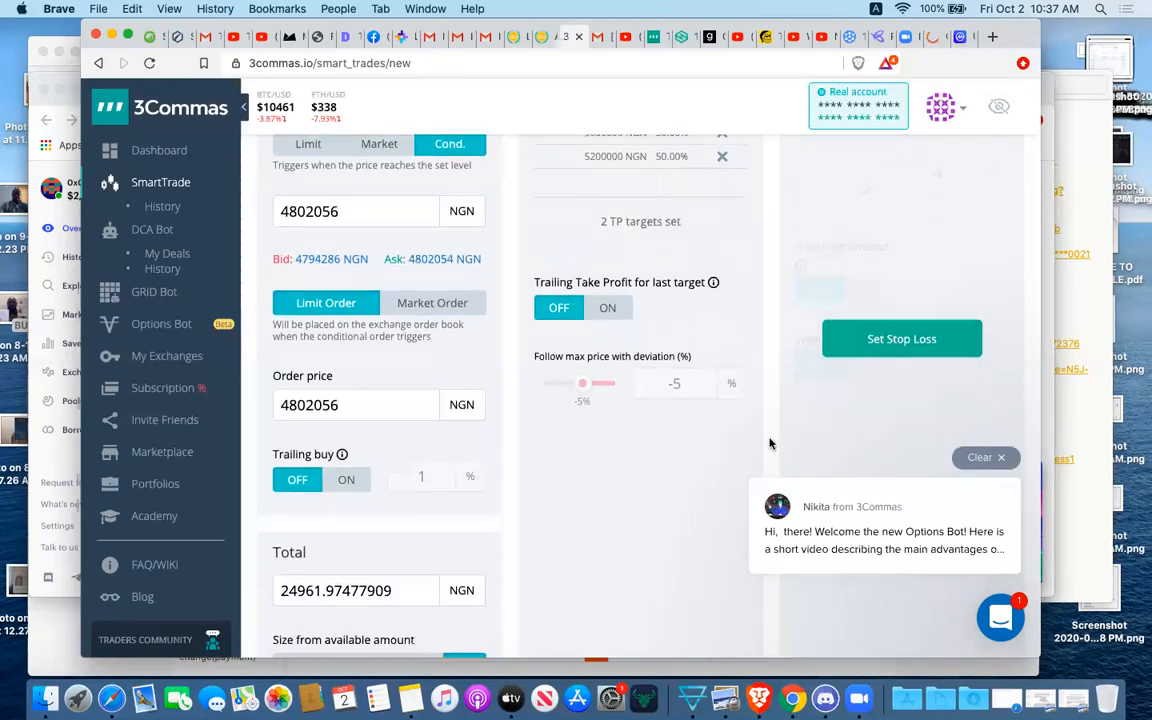
scroll(780, 420, "down", 1)
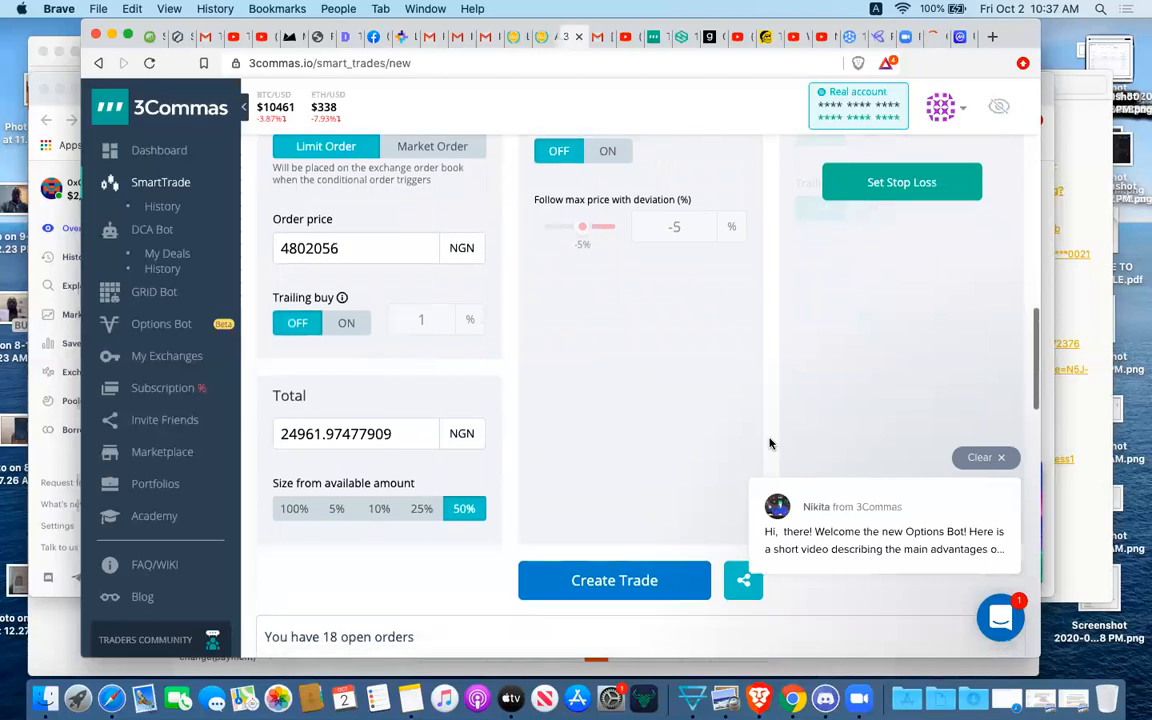
left_click(867, 183)
mouse_move(884, 186)
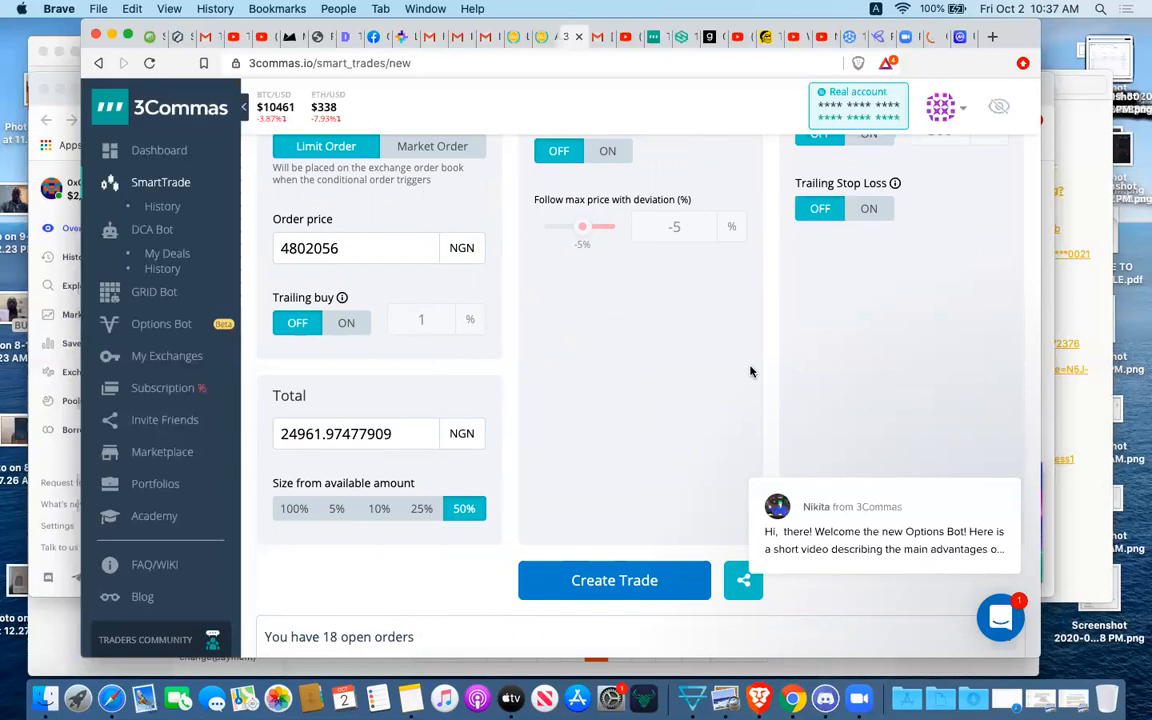
scroll(752, 371, "up", 7)
scroll(752, 371, "up", 1)
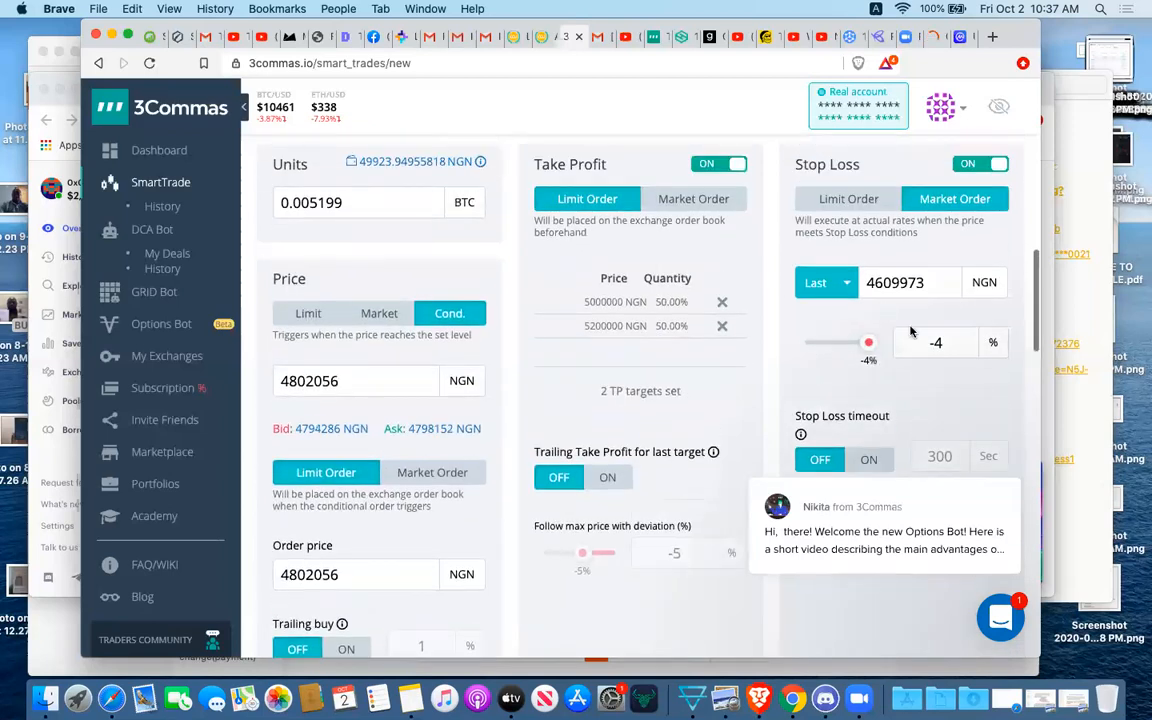
left_click(948, 342)
key("BackSpace")
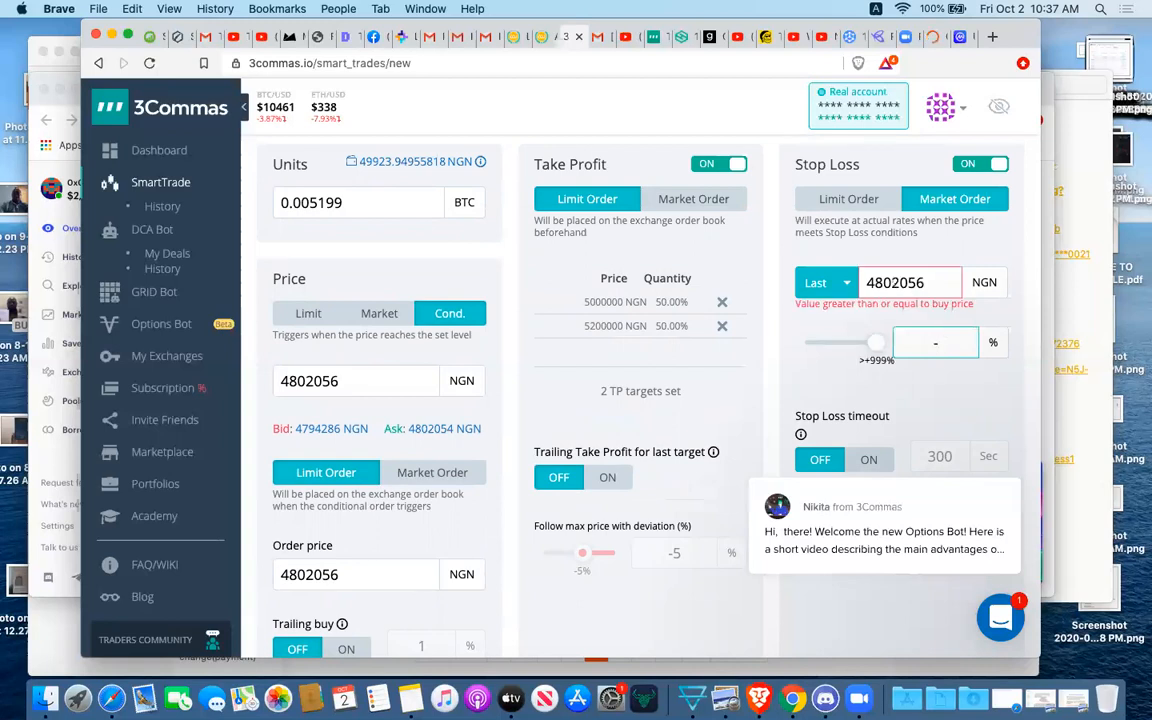
type("5")
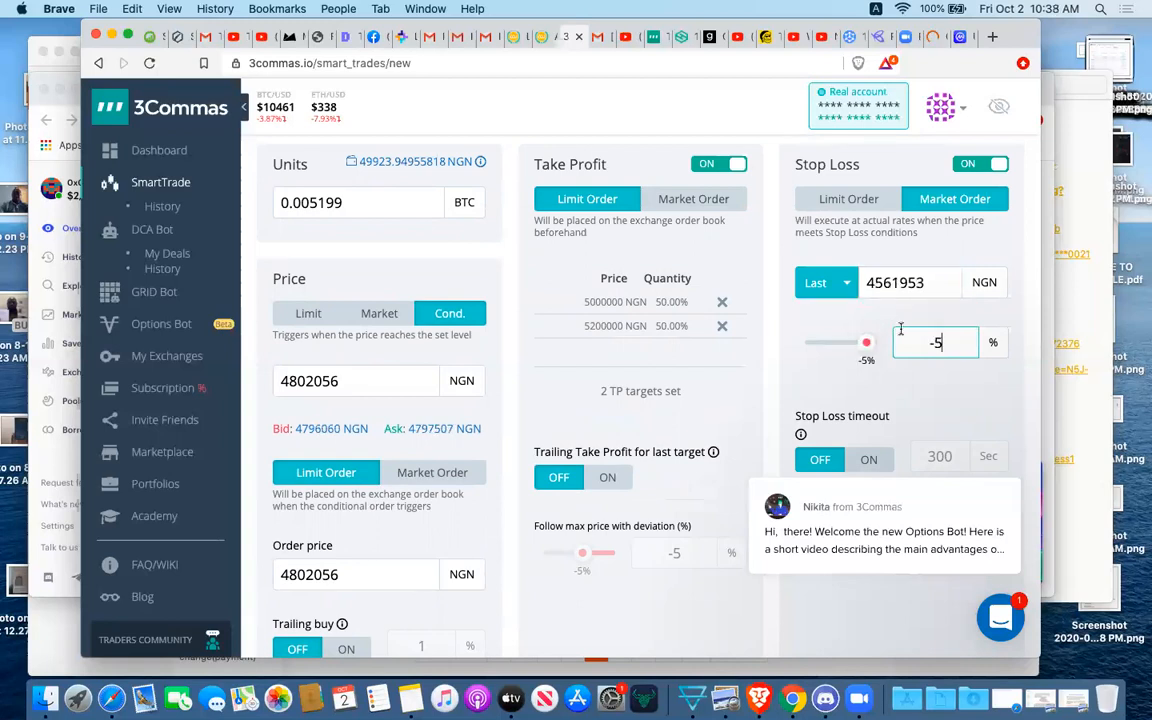
left_click(773, 428)
- Turn on the Stop Loss timeout at 300 seconds and enable Trailing Stop Loss
scroll(773, 429, "down", 4)
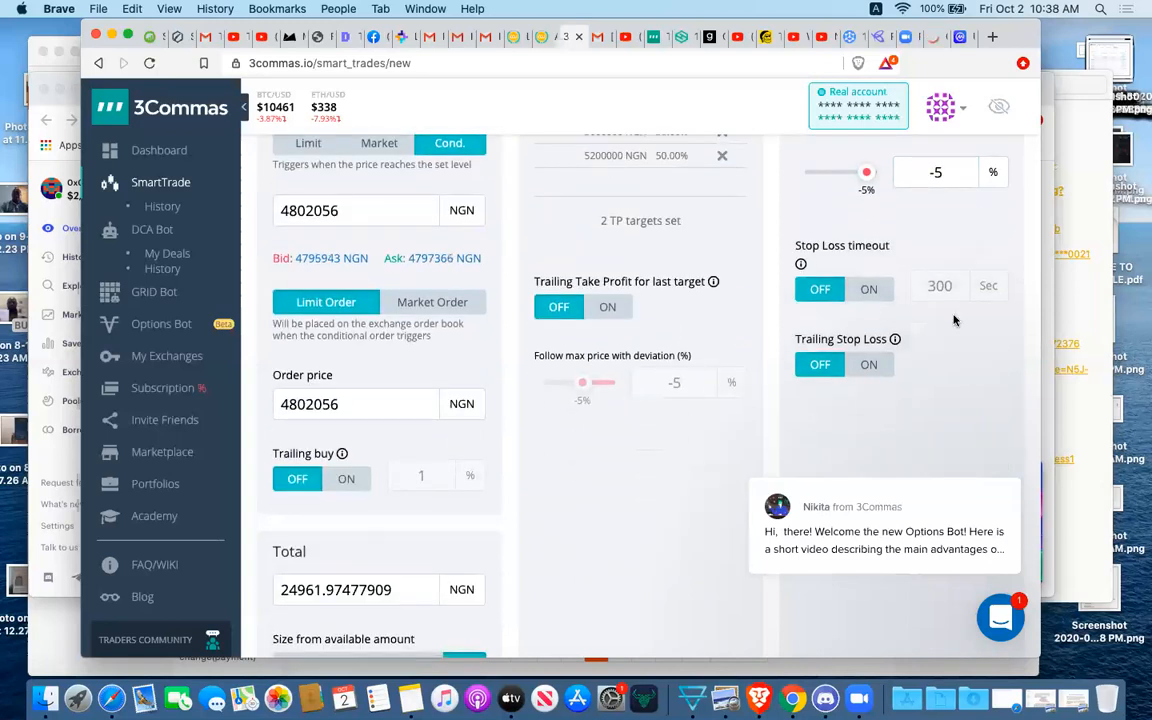
left_click(870, 289)
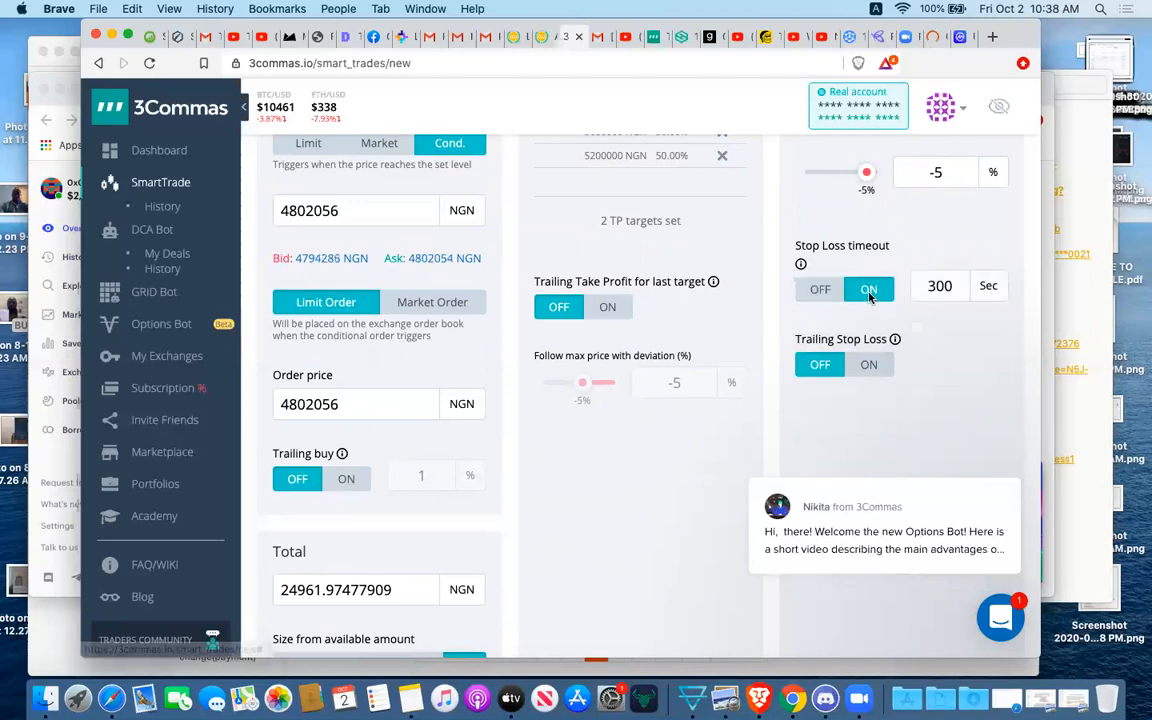
double_click(985, 286)
left_click(952, 286)
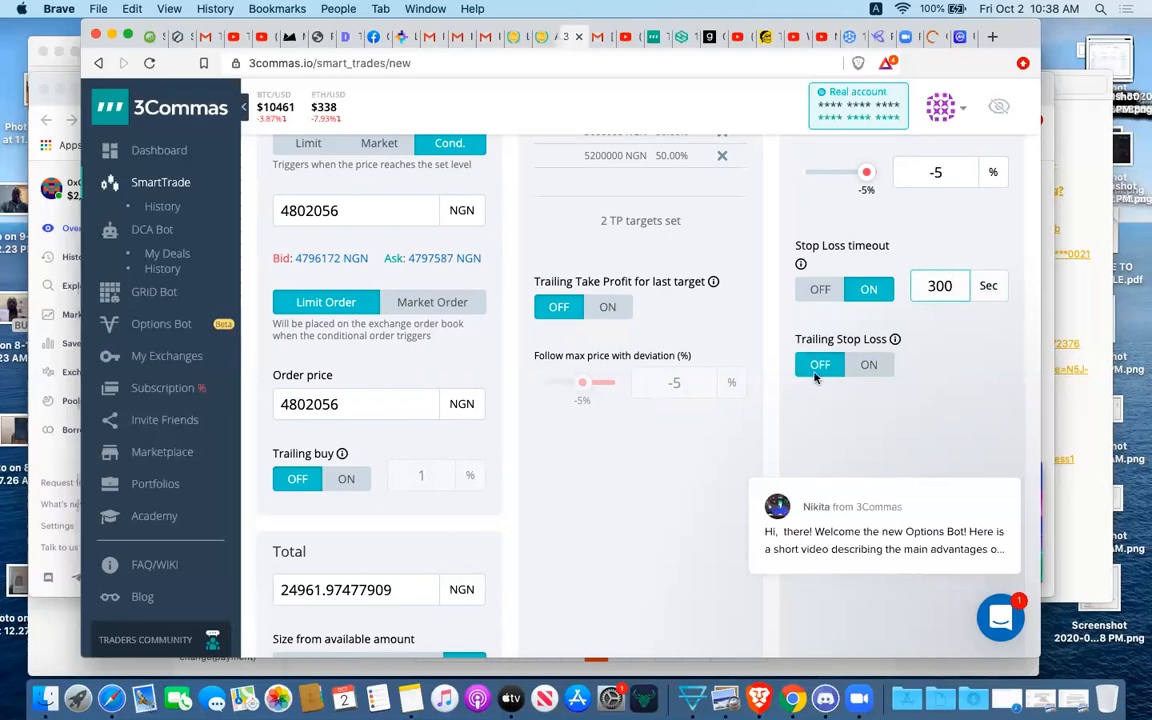
left_click(864, 366)
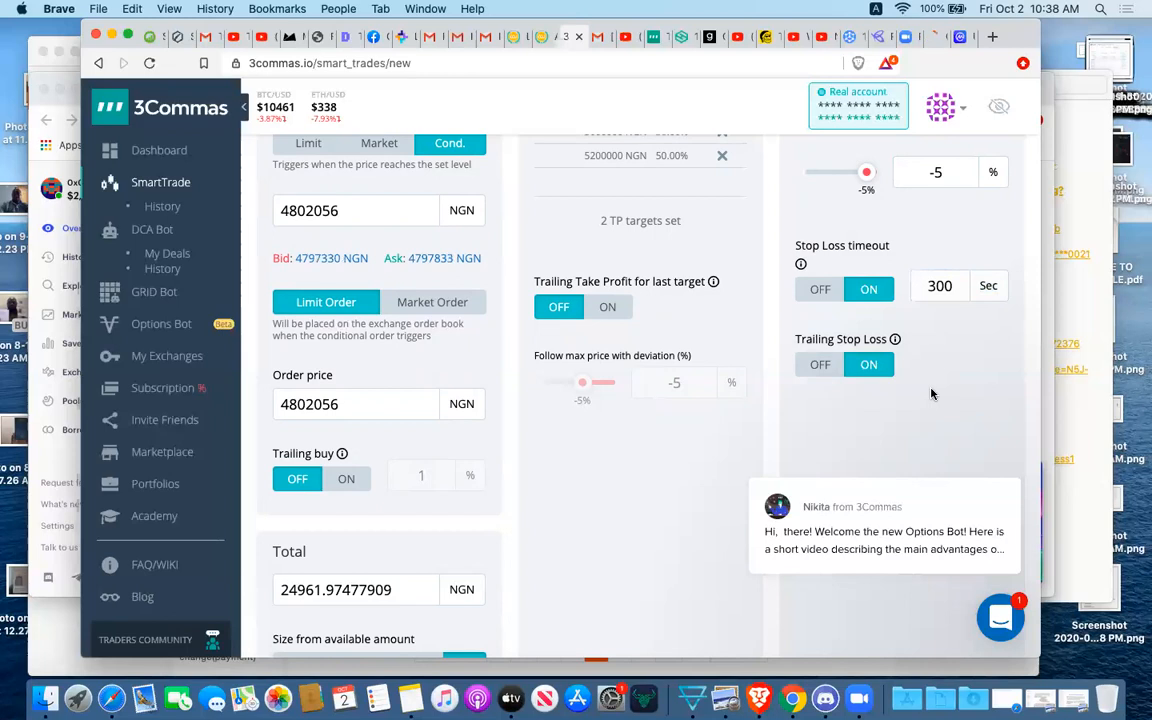
- Review the trade settings, create and confirm the BTC/NGN Smart Trade, and check the open orders list
scroll(931, 394, "down", 3)
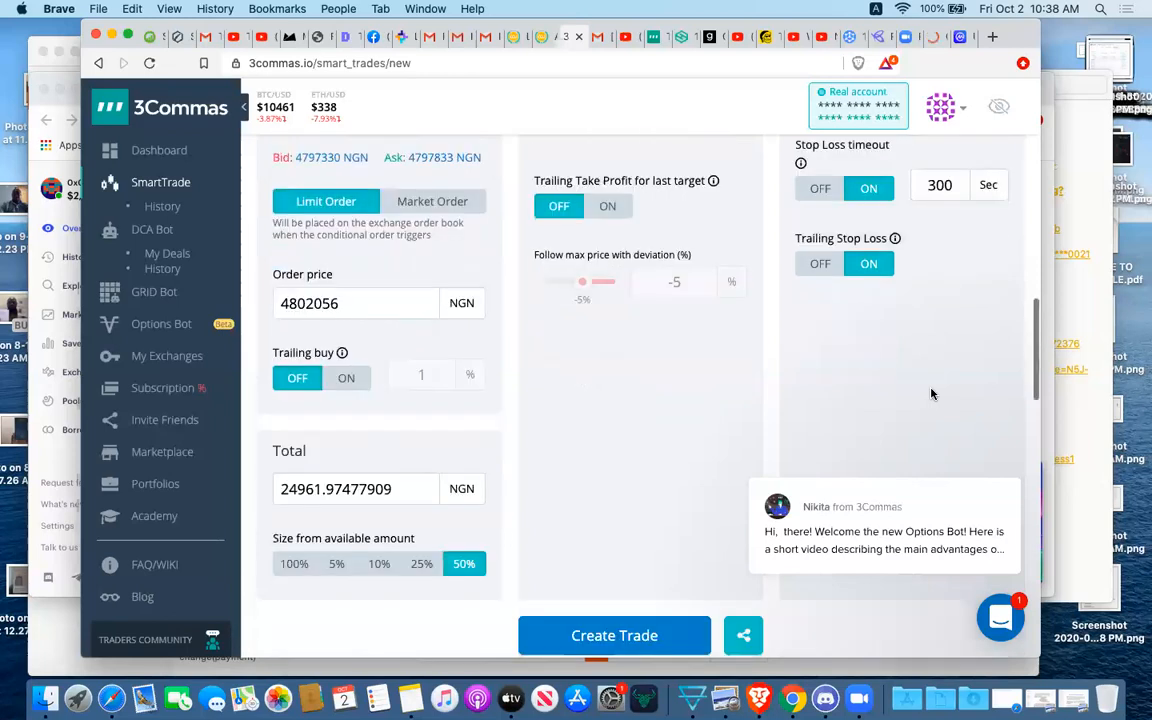
scroll(931, 394, "down", 4)
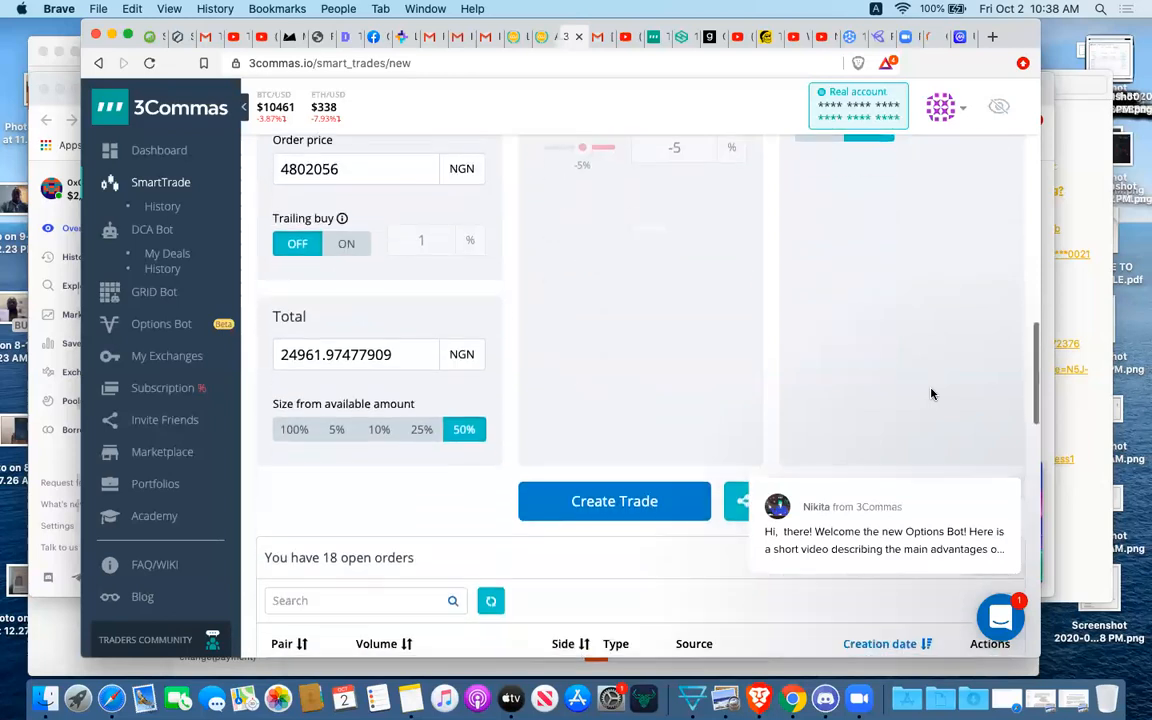
scroll(931, 394, "up", 15)
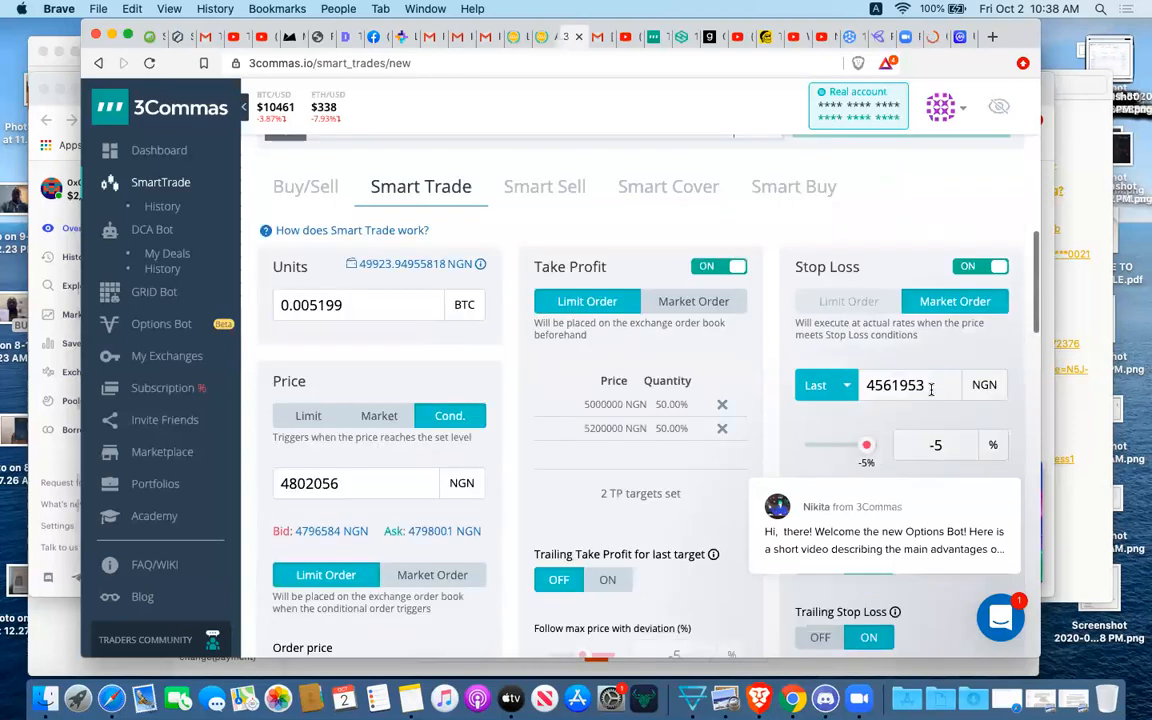
scroll(931, 392, "down", 13)
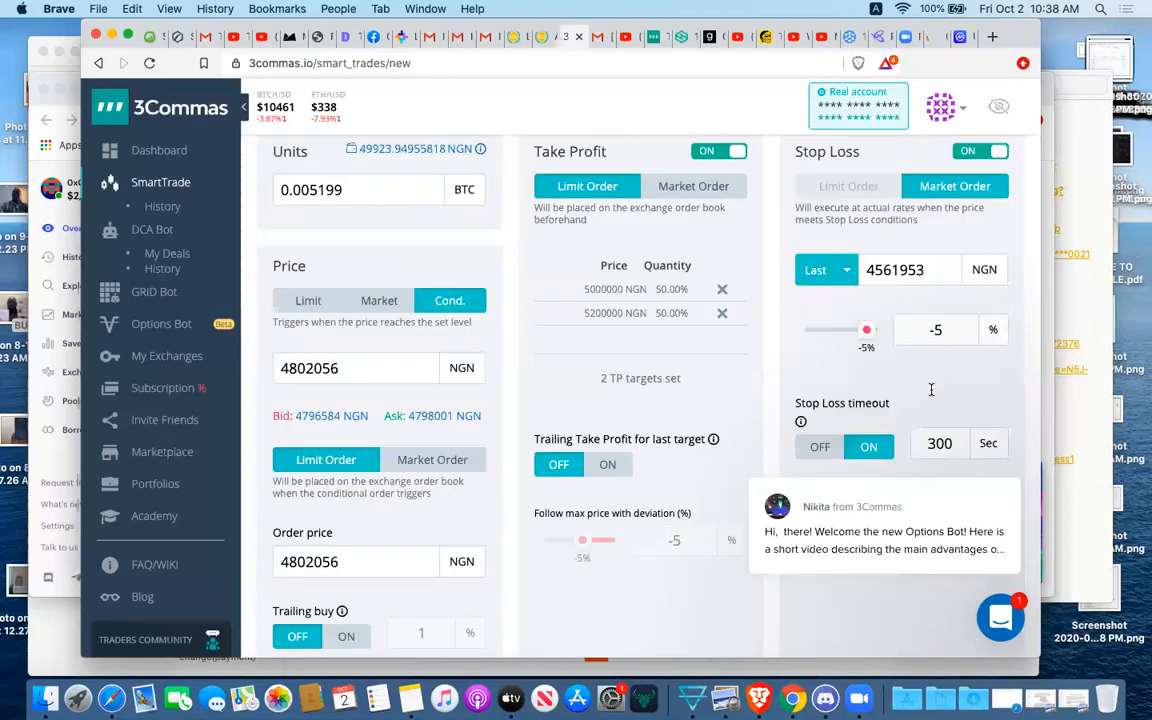
scroll(931, 394, "down", 1)
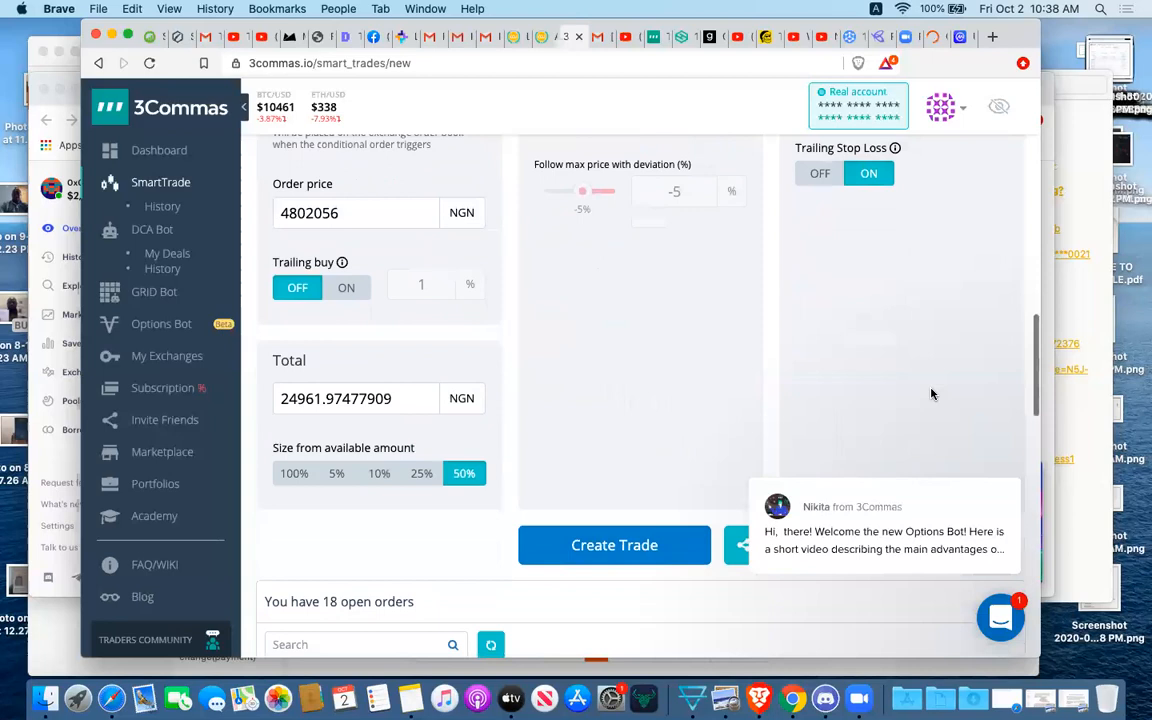
left_click(604, 548)
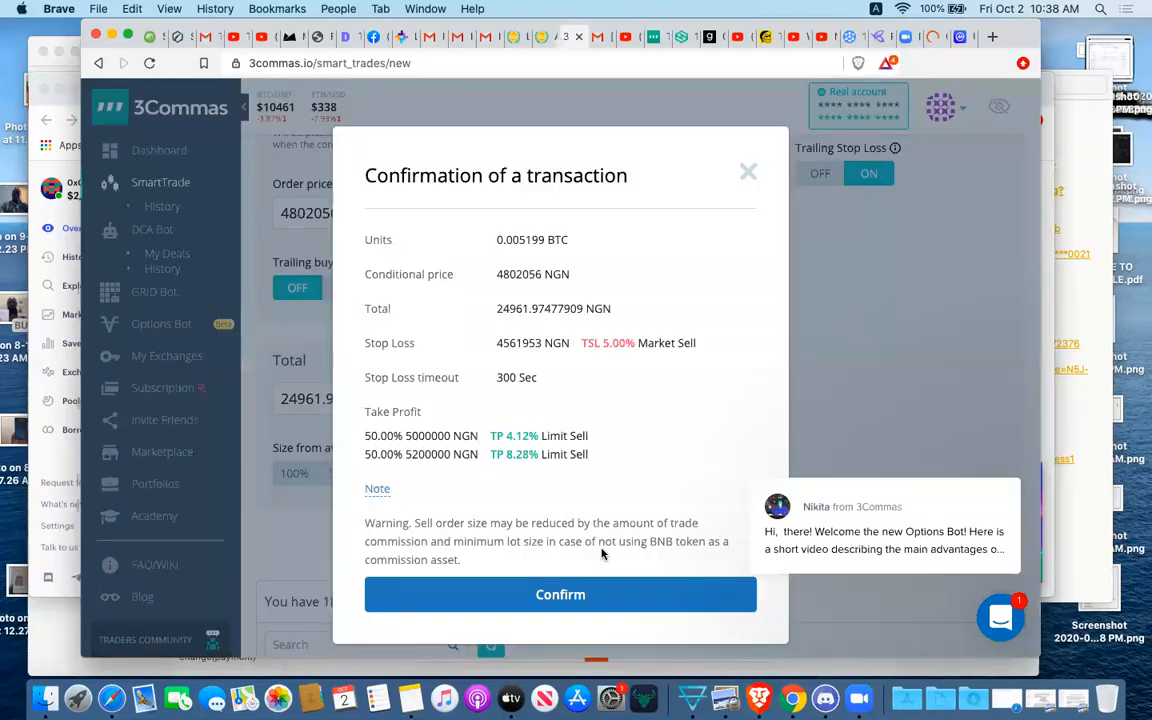
left_click(548, 601)
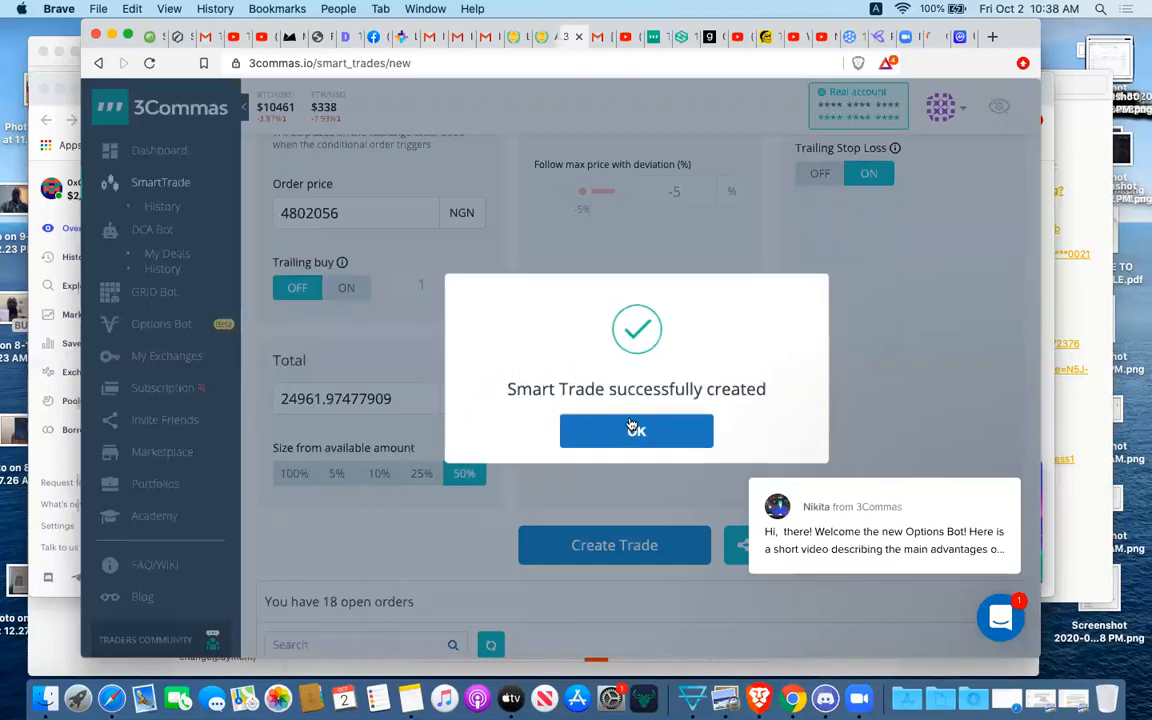
left_click(640, 443)
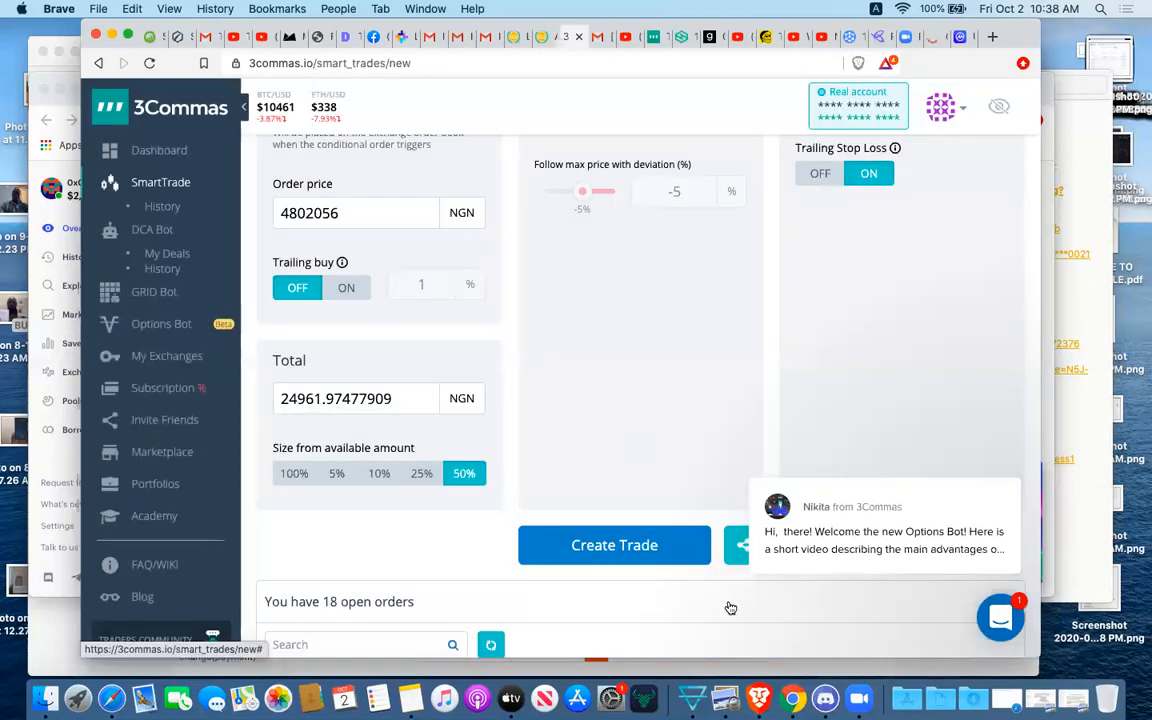
scroll(737, 612, "down", 2)
scroll(737, 612, "down", 4)
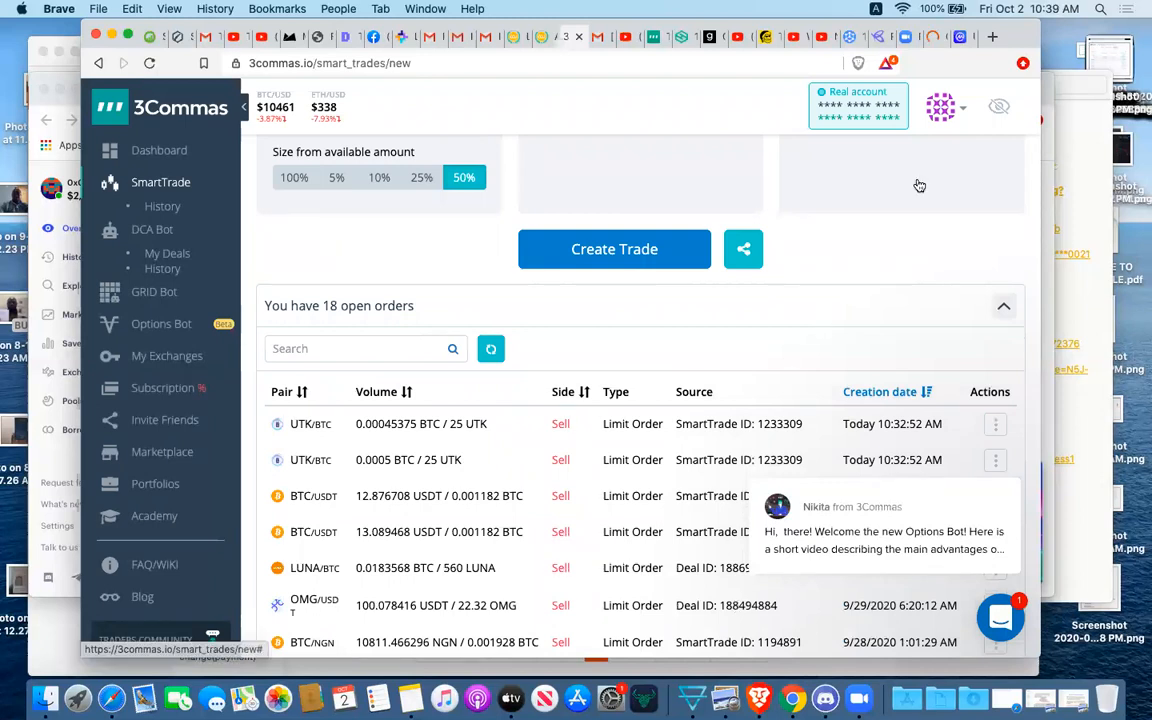
- Switch to the Utrust page on CoinMarketCap and review its price, market cap, supply and chart sections
left_click(957, 38)
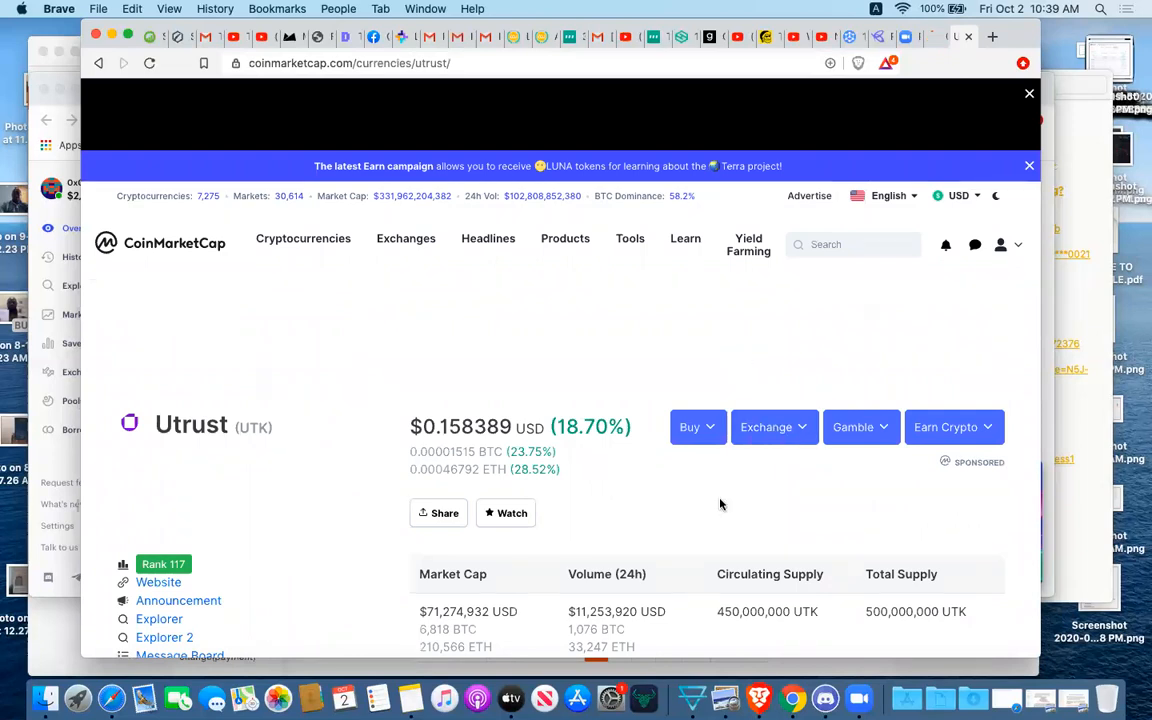
scroll(720, 505, "down", 2)
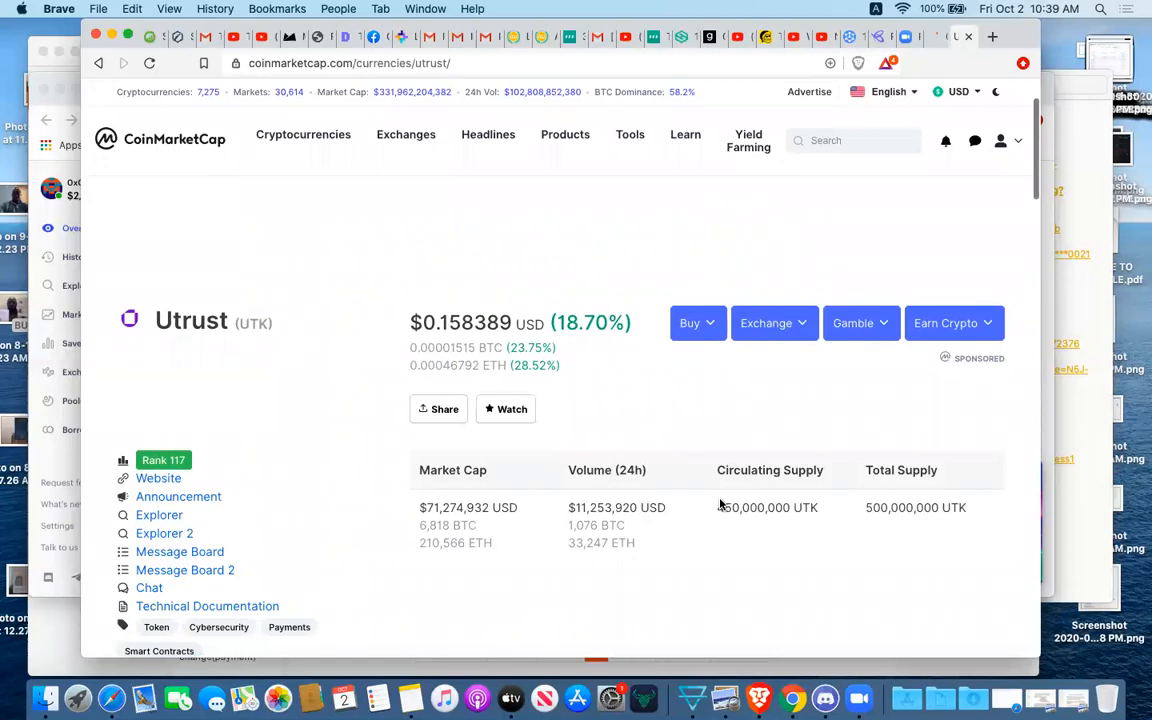
scroll(694, 458, "down", 8)
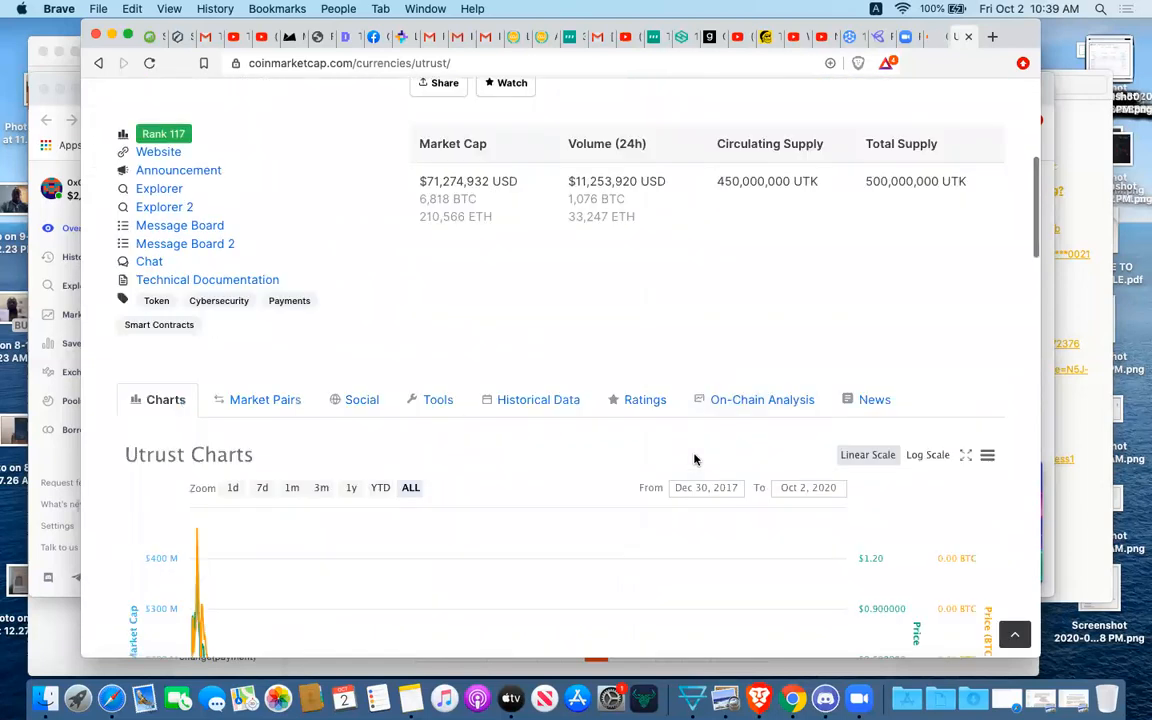
scroll(695, 459, "up", 10)
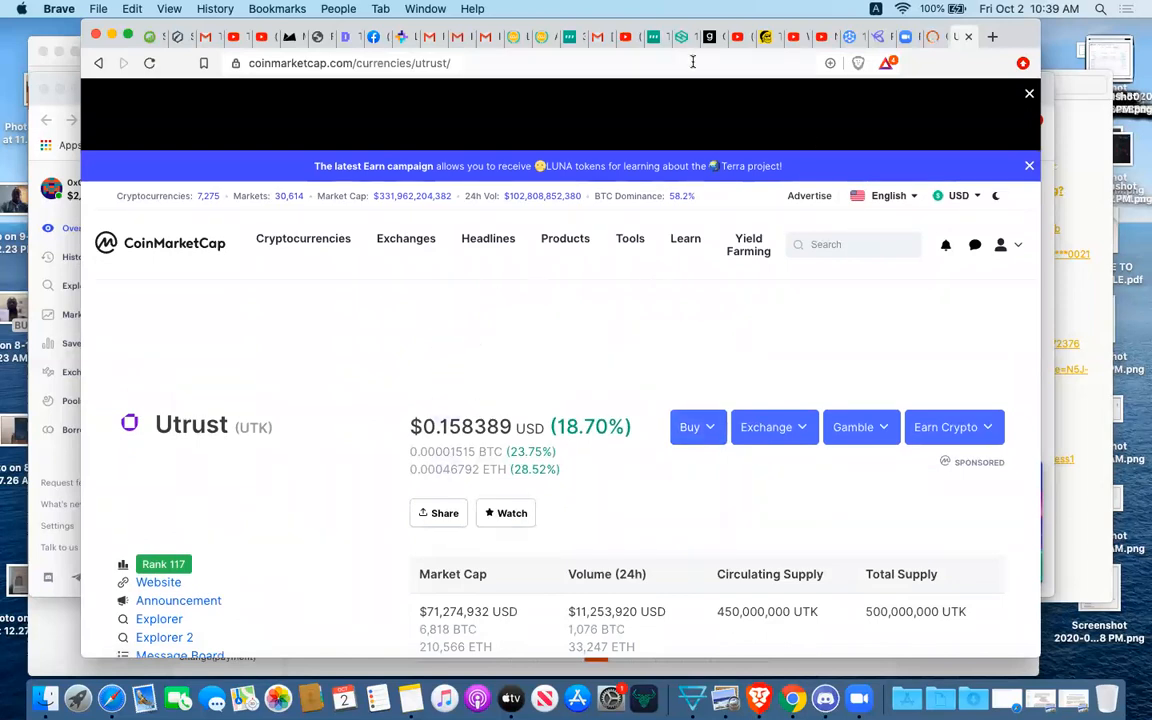
- Return to 3Commas and review the BTC/NGN Smart Trade settings and the price chart
left_click(574, 43)
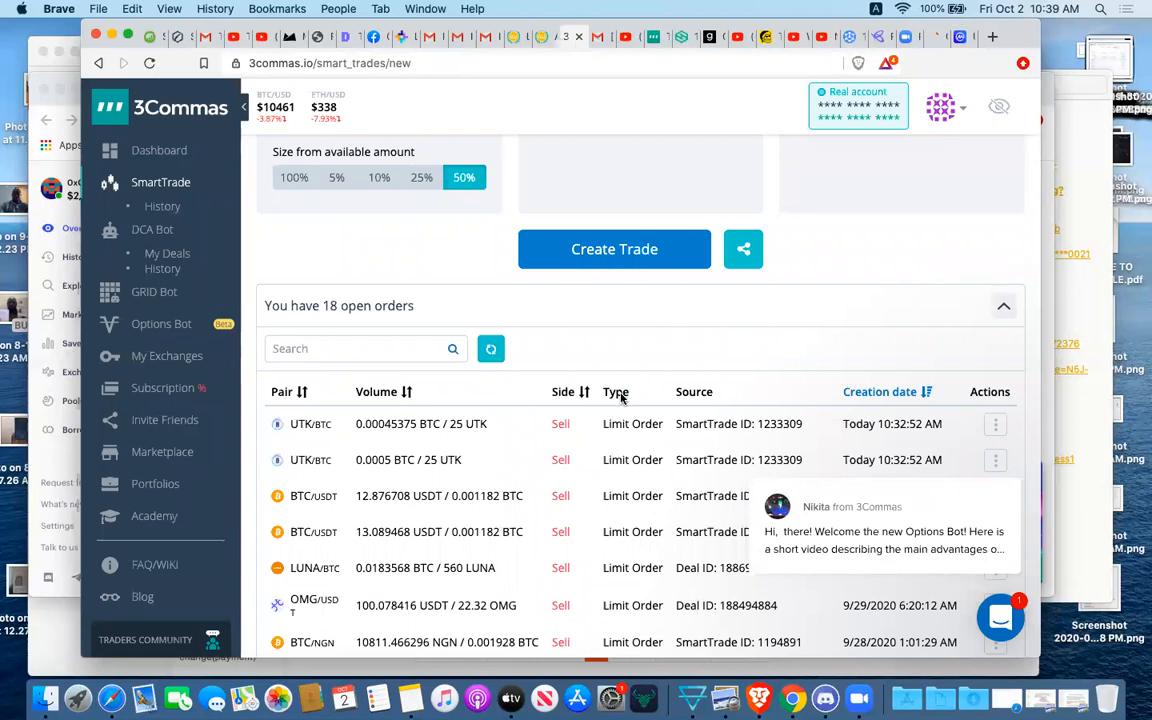
scroll(620, 397, "up", 10)
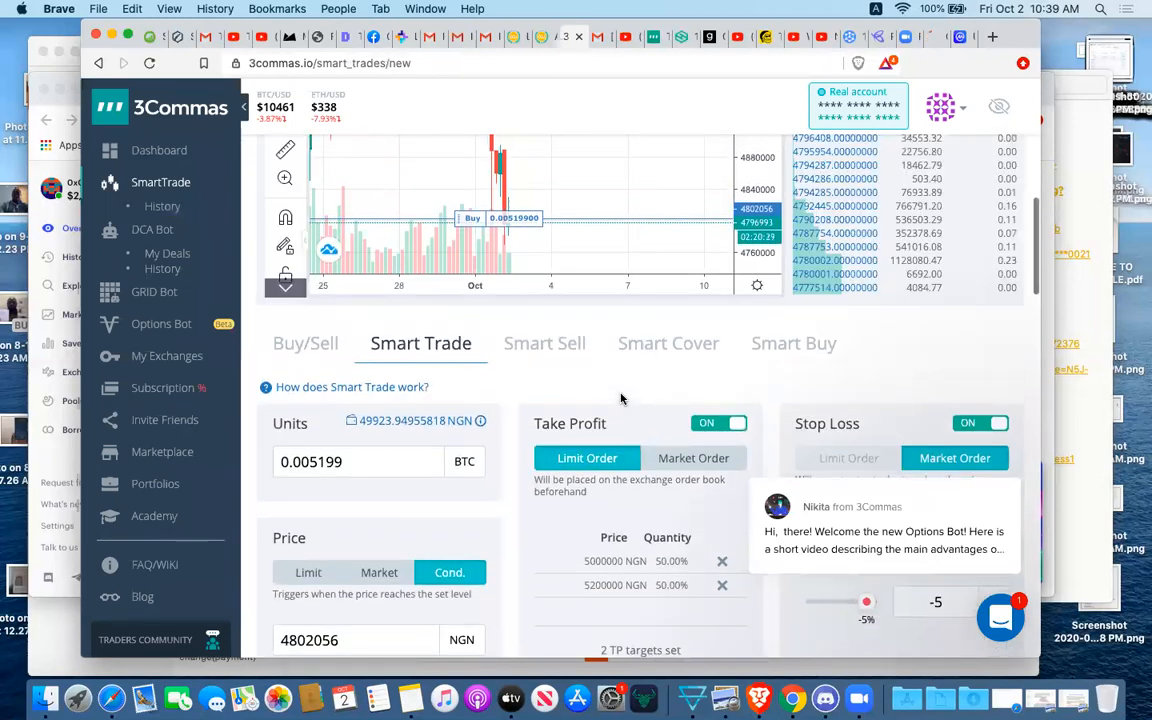
scroll(620, 398, "up", 2)
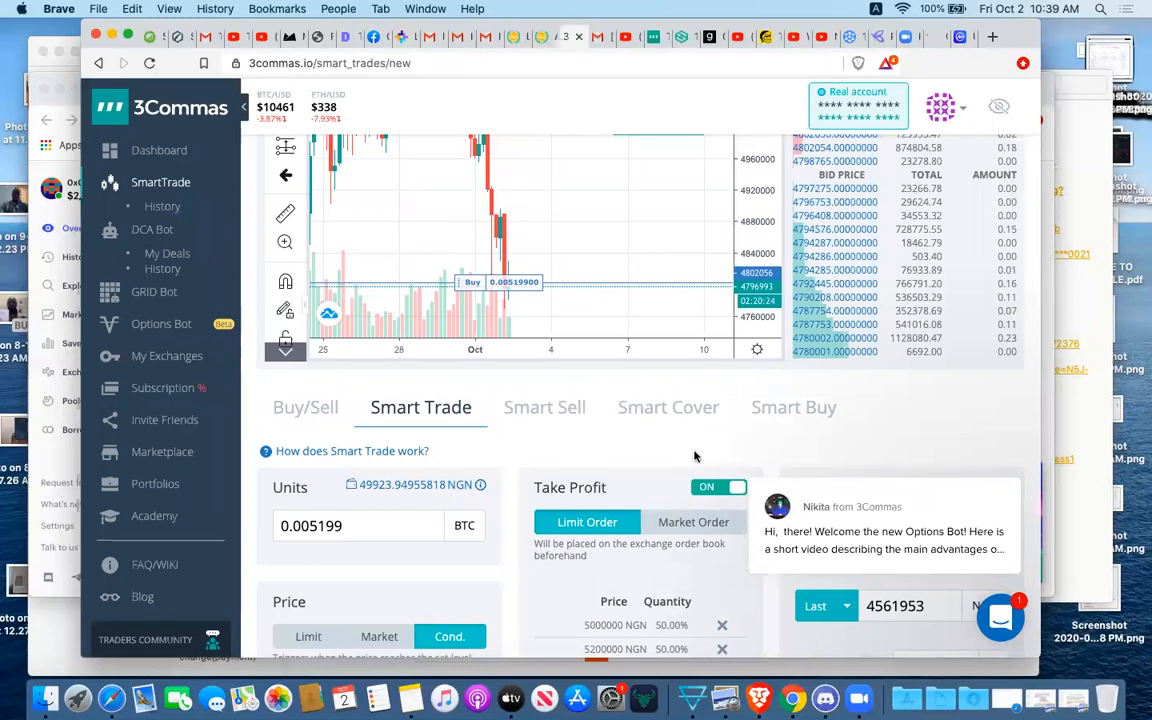
scroll(736, 473, "down", 2)
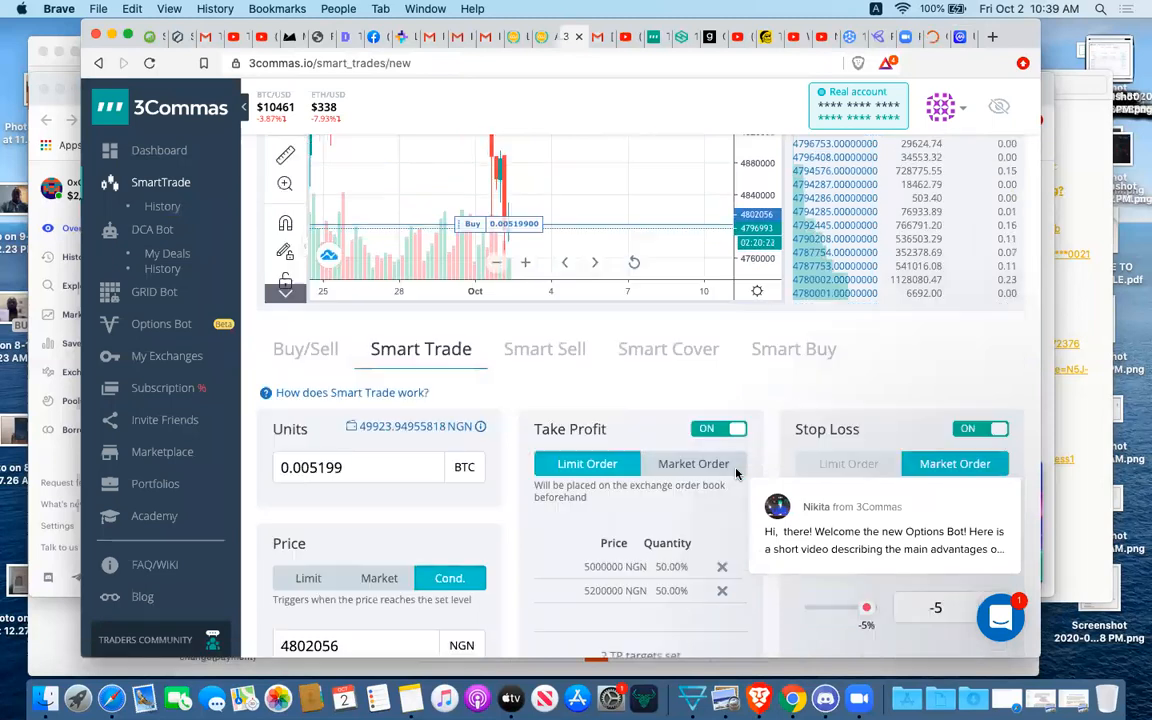
scroll(736, 473, "up", 5)
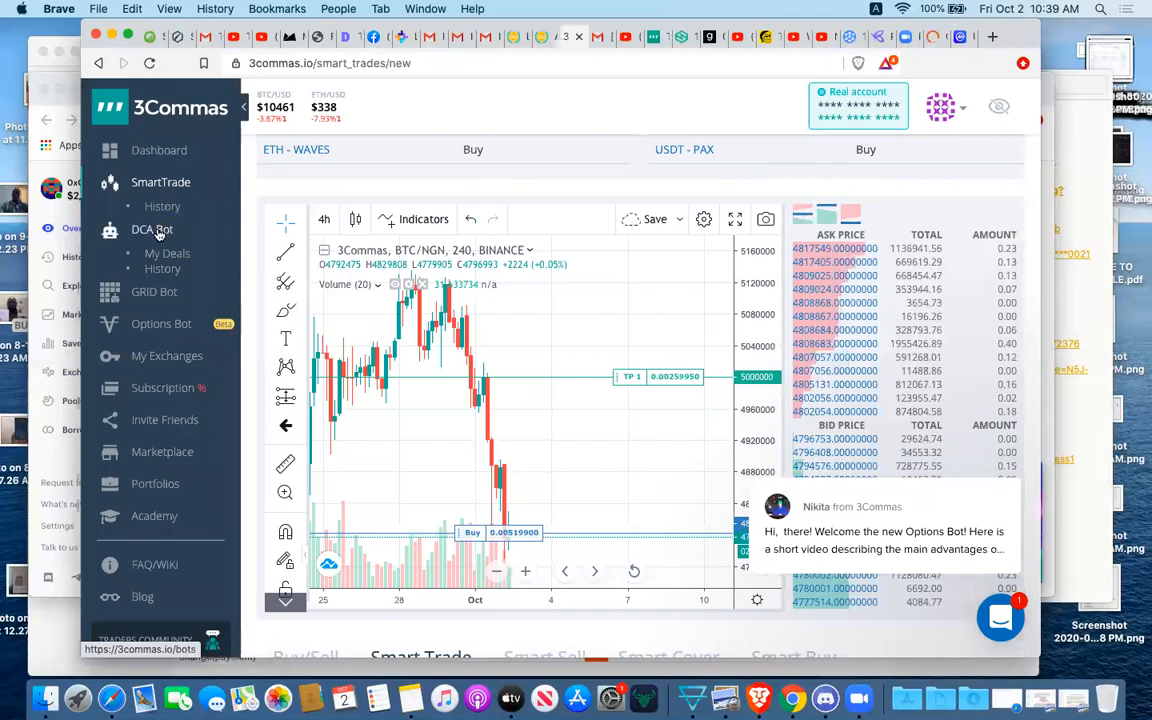
- Open the DCA bots overview and examine the profit statistics by pair and the enabled bots
left_click(157, 233)
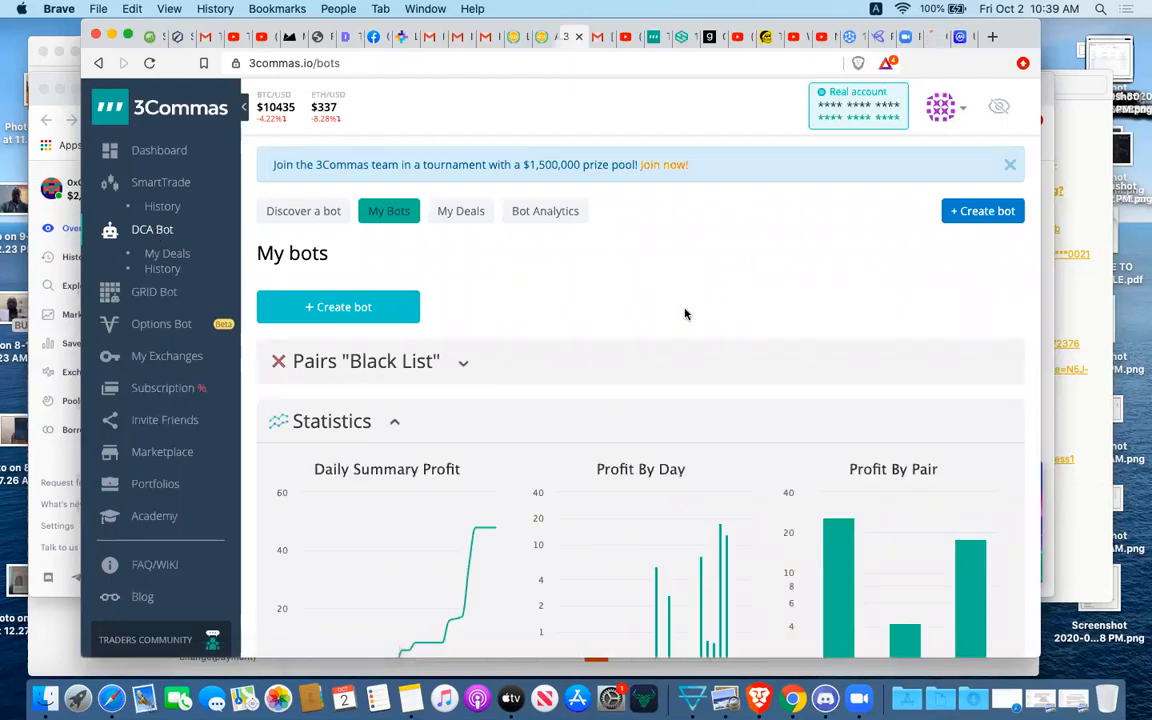
scroll(689, 313, "down", 5)
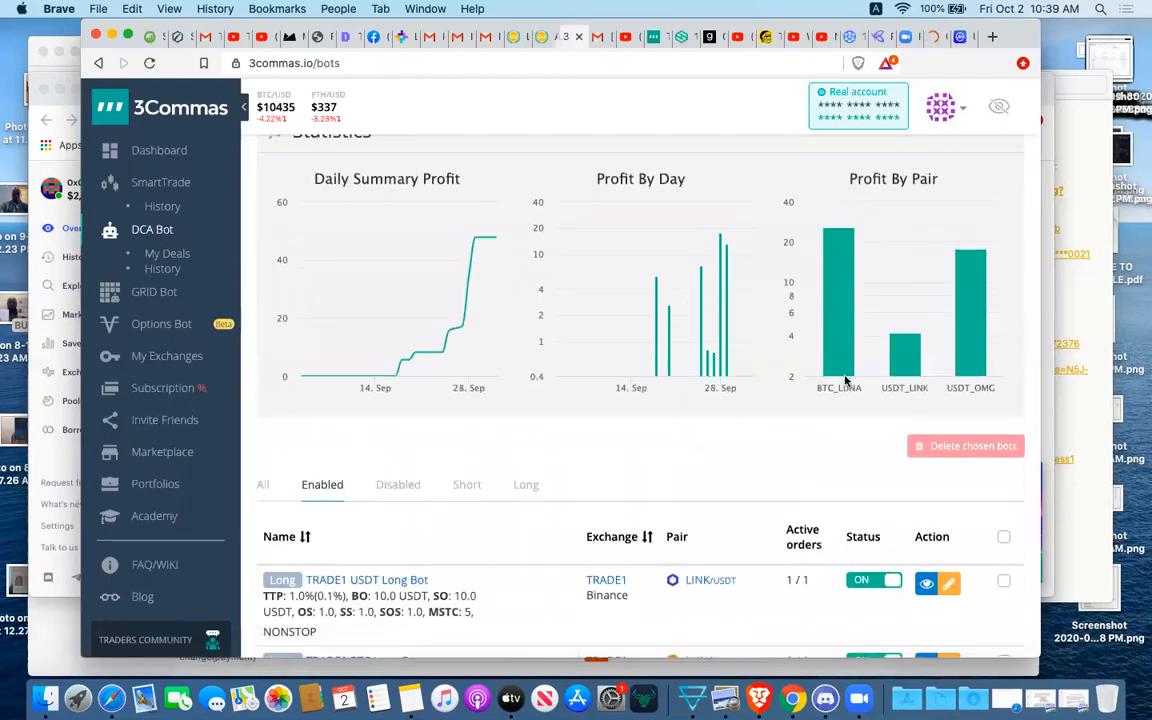
mouse_move(842, 371)
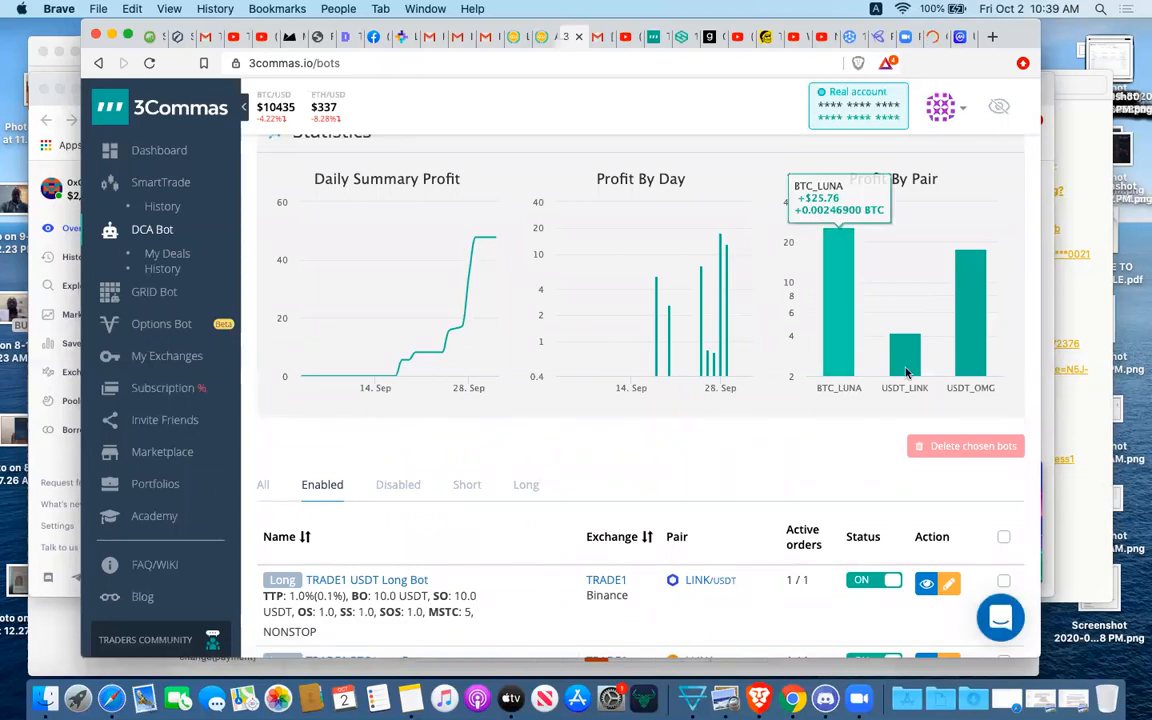
mouse_move(906, 372)
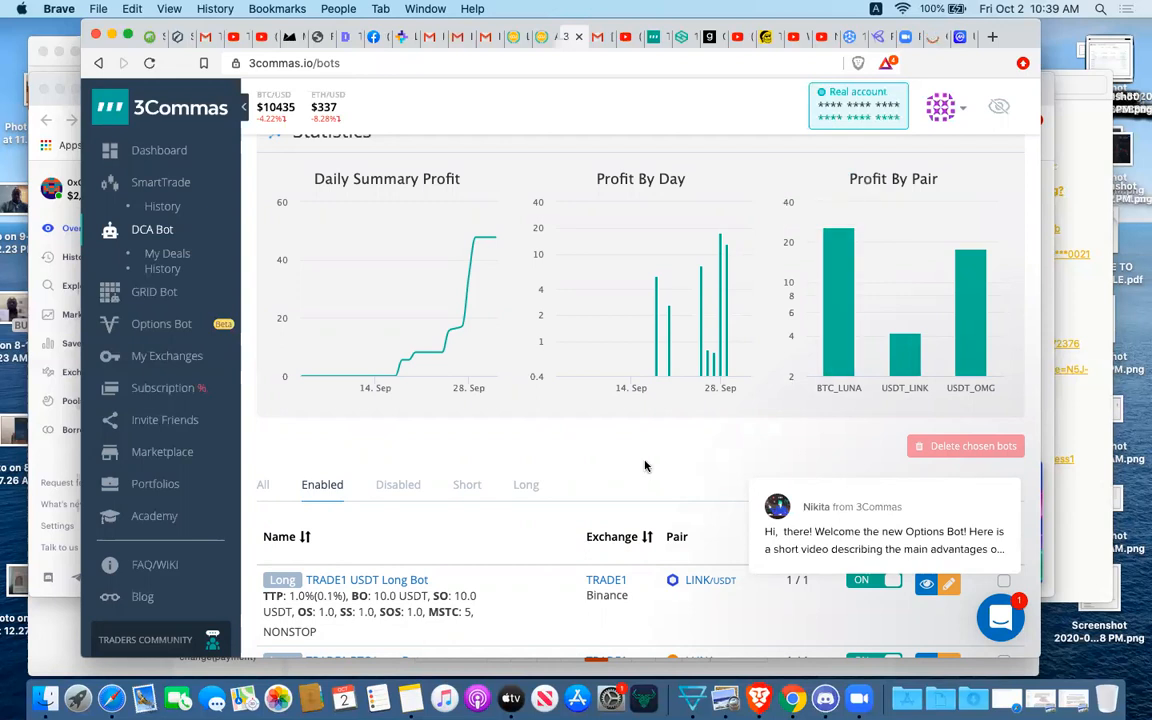
scroll(645, 465, "down", 5)
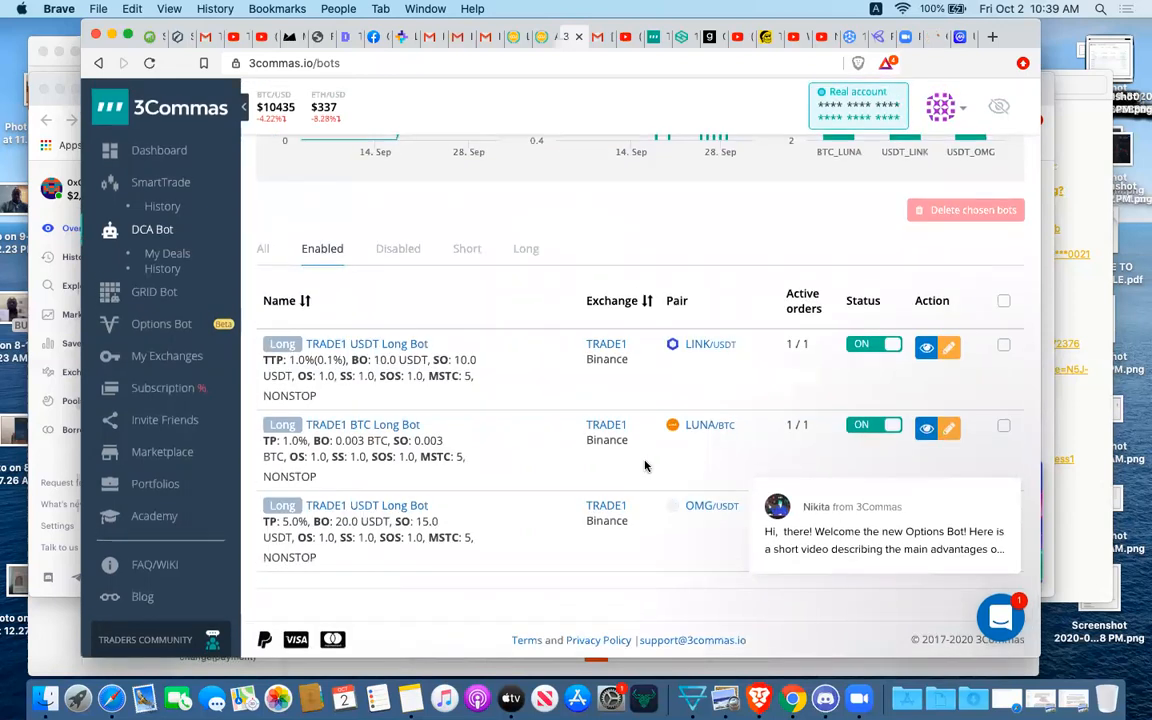
scroll(645, 465, "up", 5)
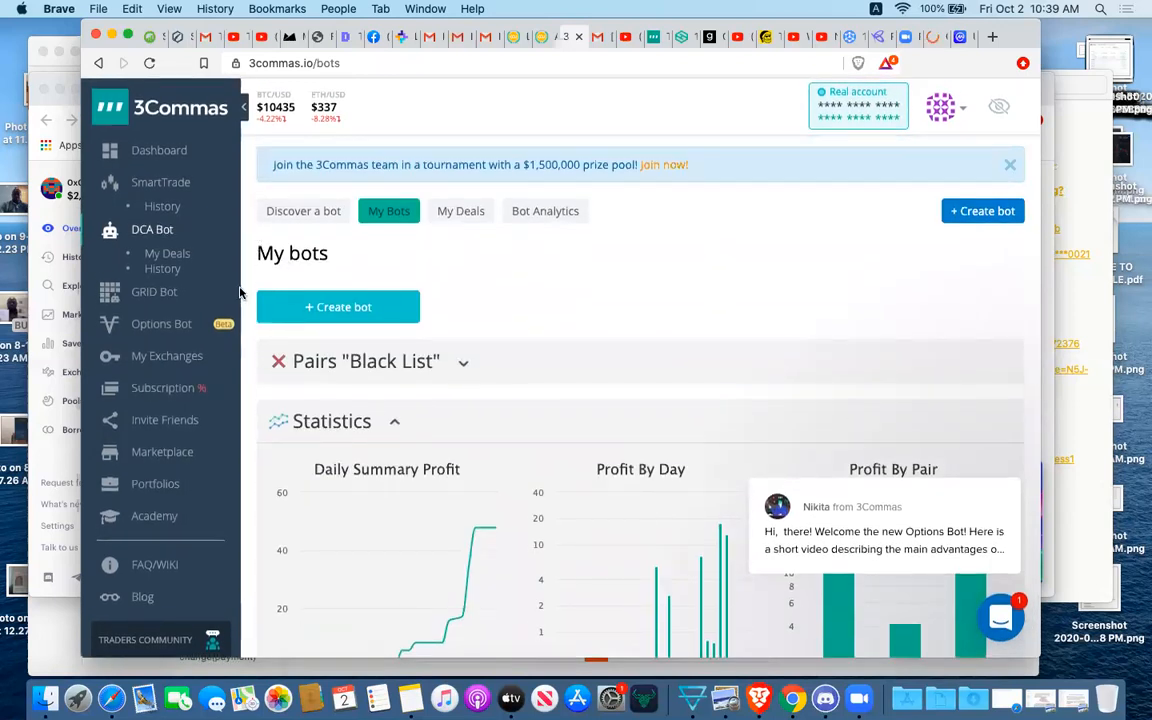
- Start creating a new DCA bot, review its main settings and recommended pairs, and open the trading pair list
left_click(999, 219)
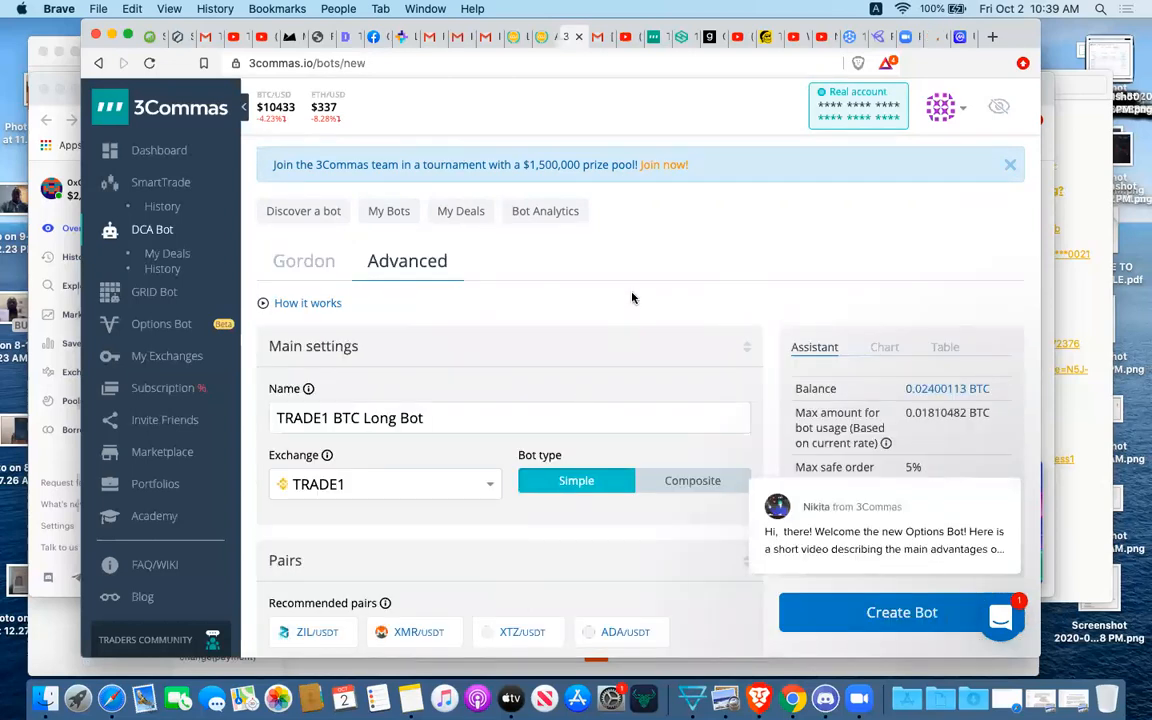
scroll(632, 292, "down", 3)
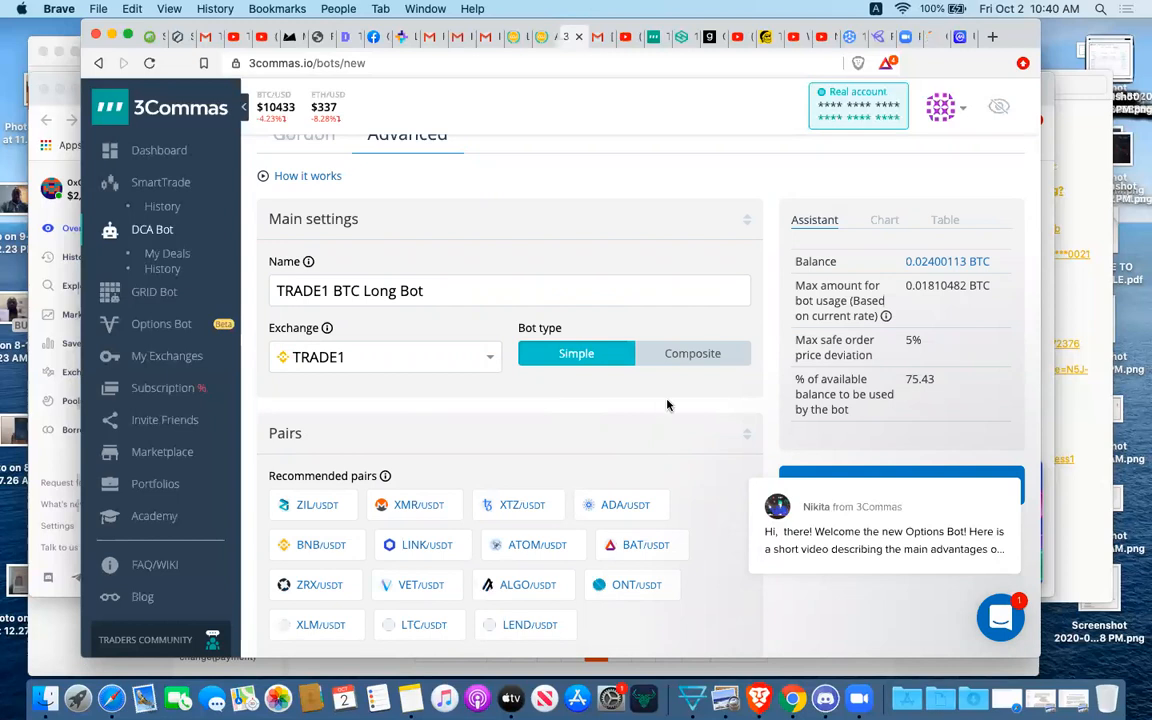
scroll(668, 405, "down", 7)
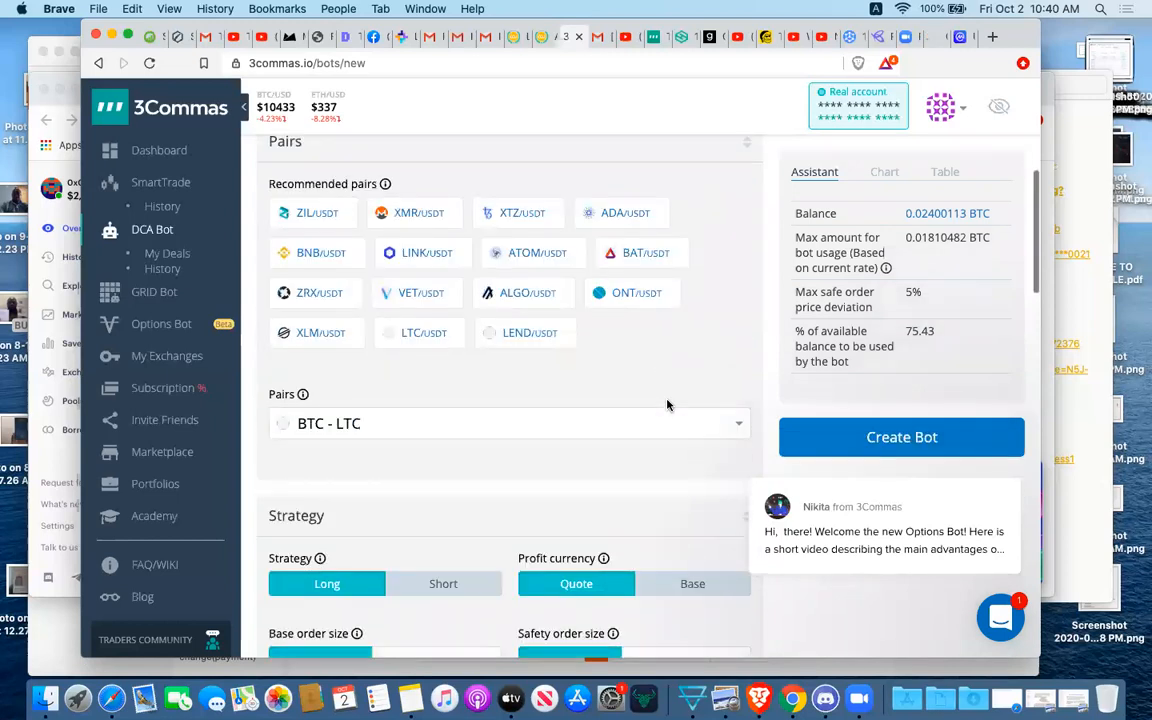
scroll(668, 405, "down", 2)
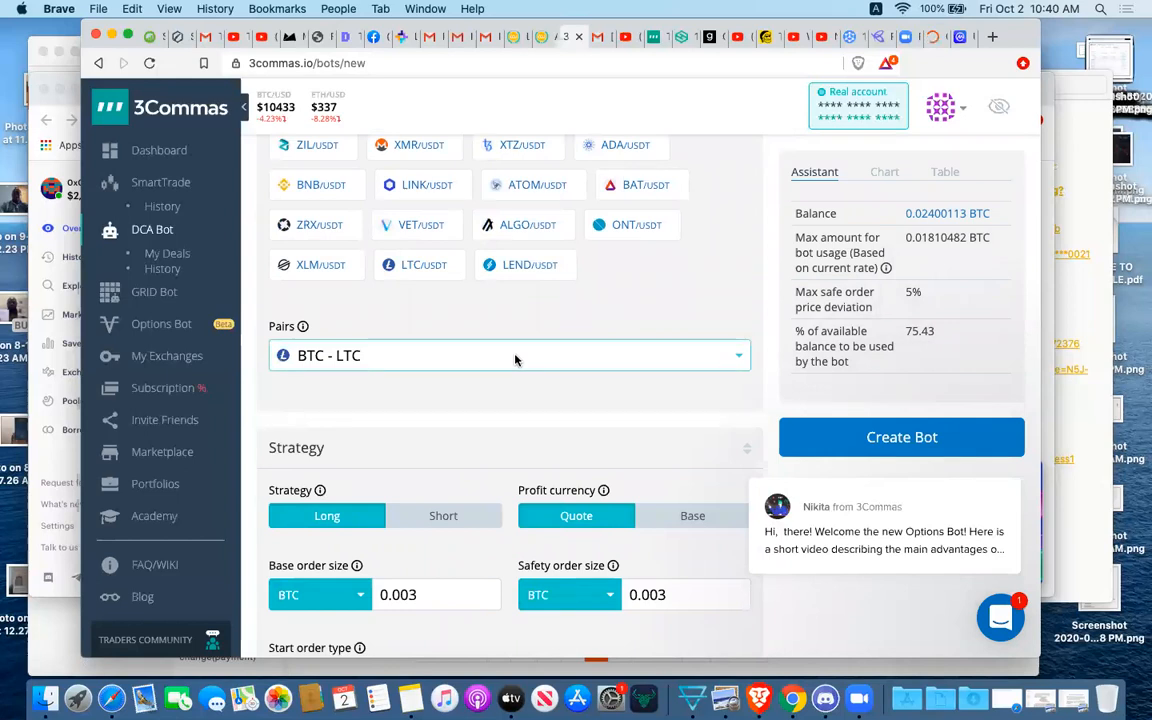
left_click(496, 361)
type("u")
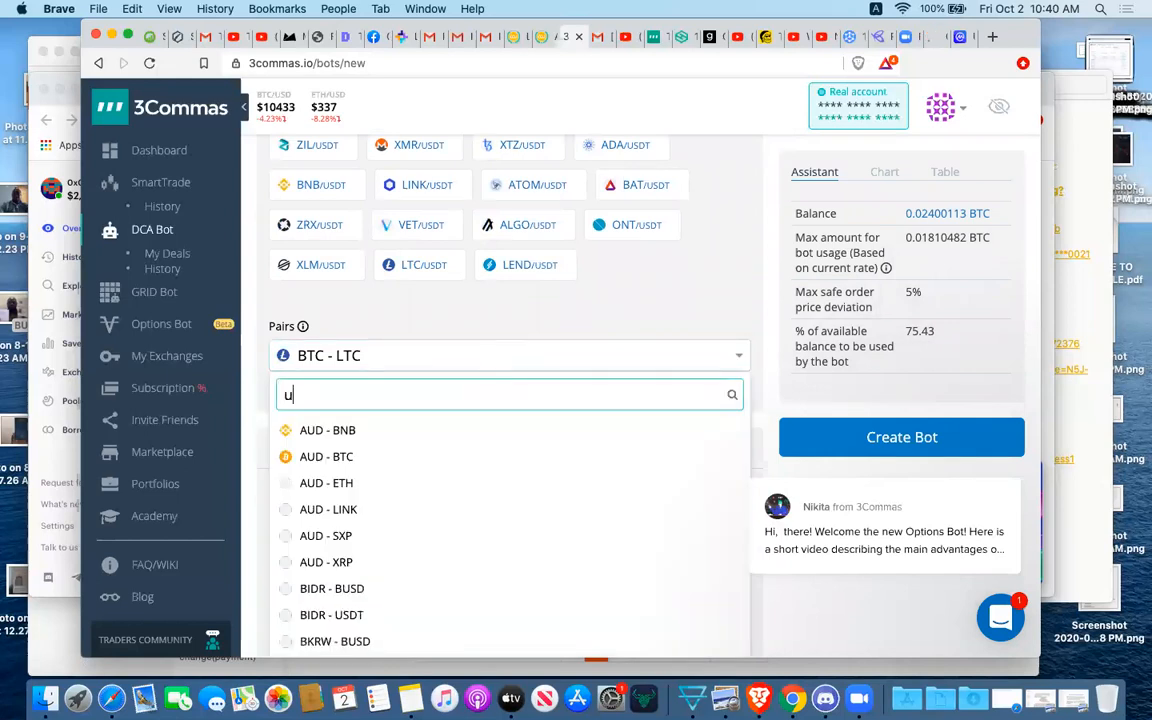
type("dt")
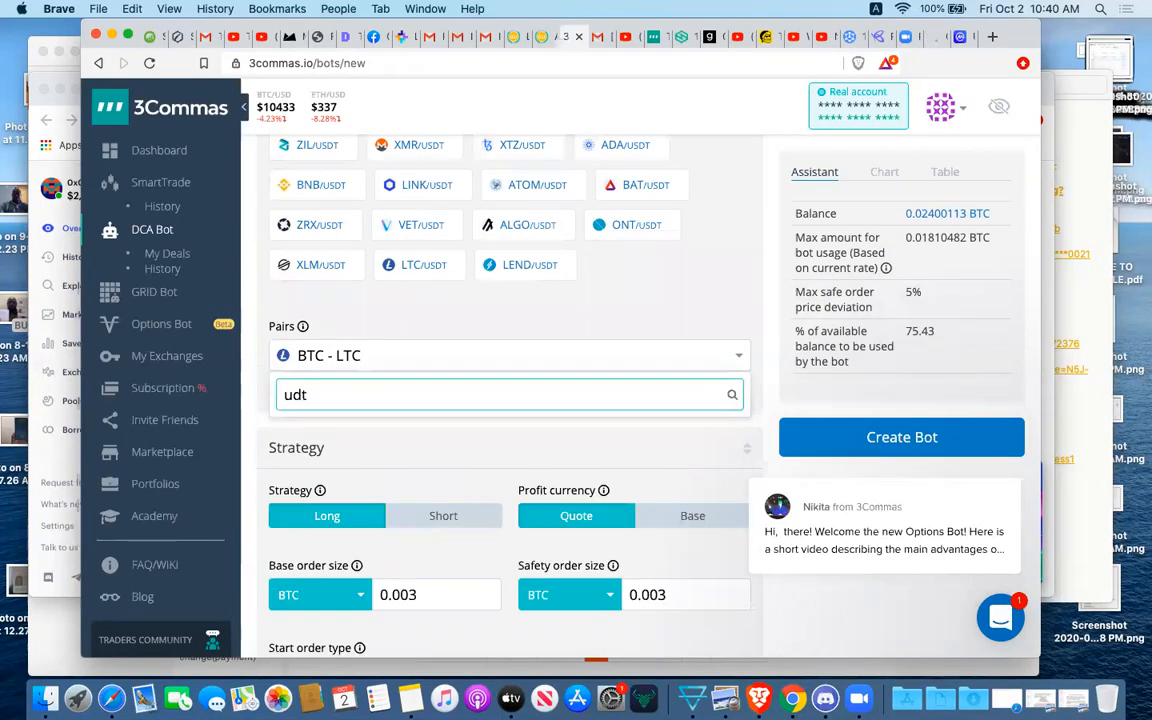
key("BackSpace")
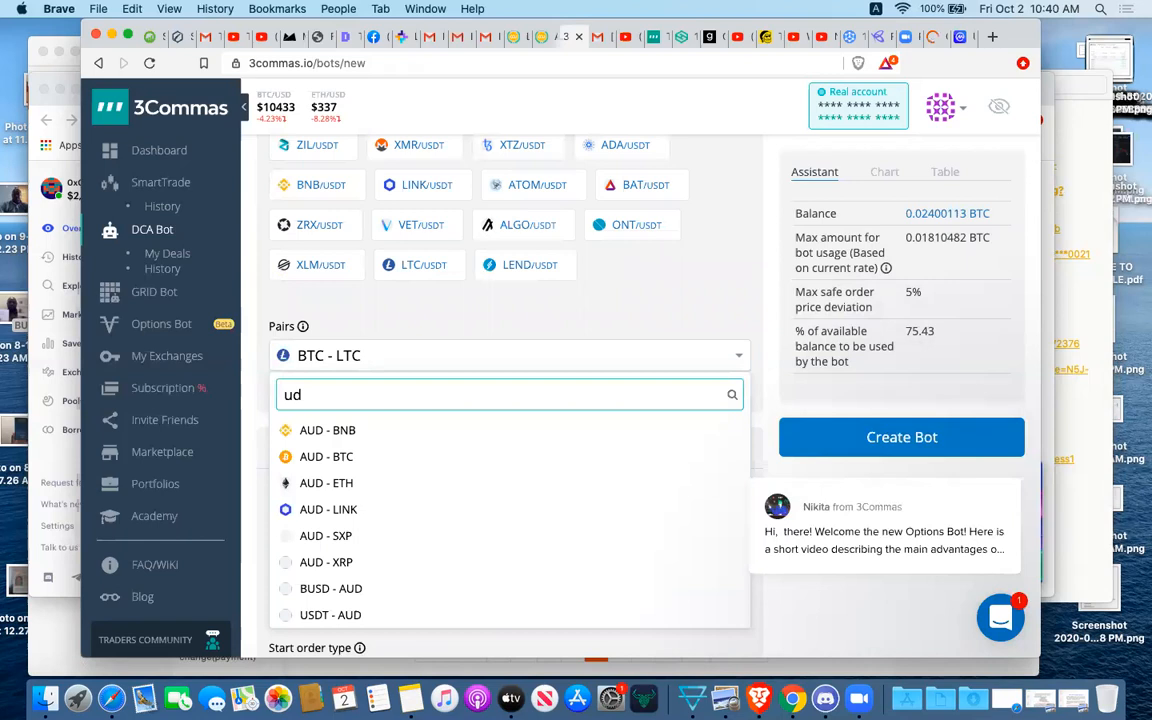
key("BackSpace")
key("BackSpace")
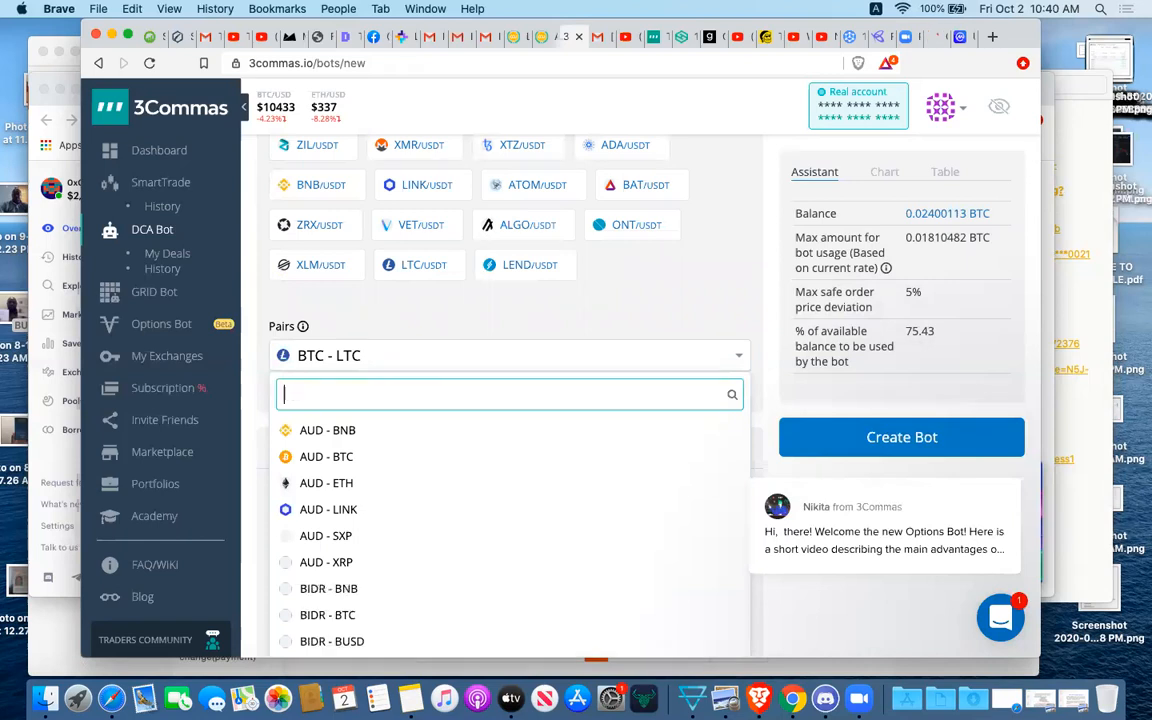
- Search the bot's trading pairs for "btc" and browse the available BTC pairs
type("bt")
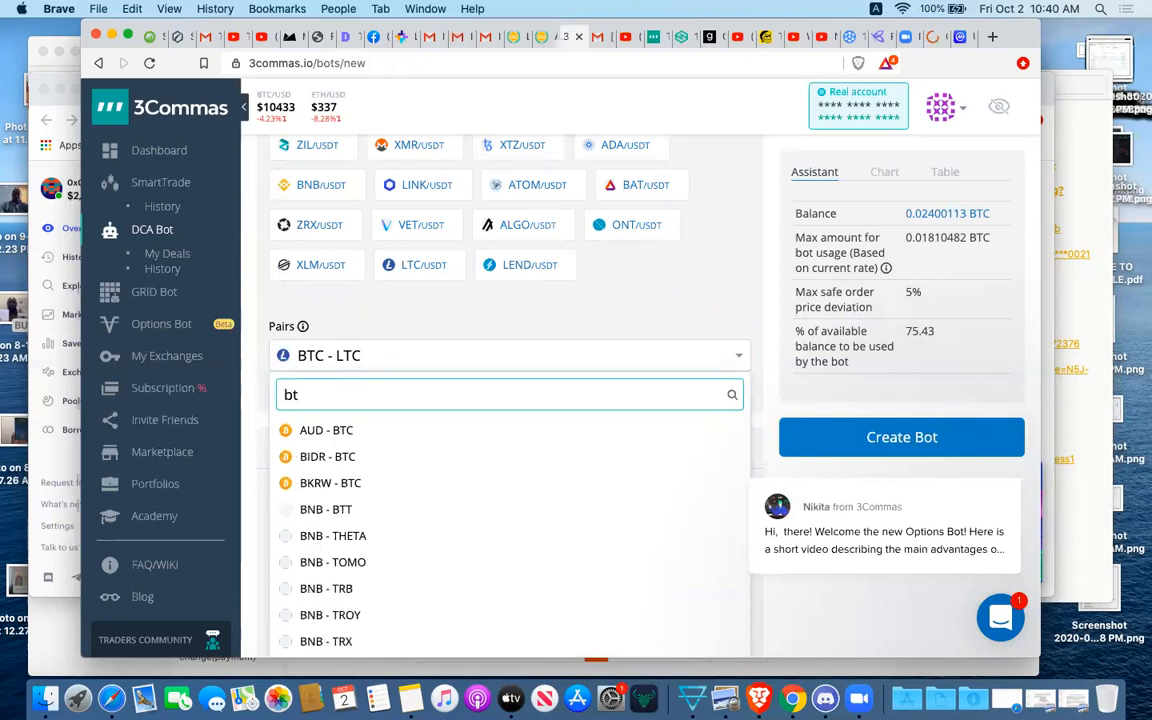
type("c")
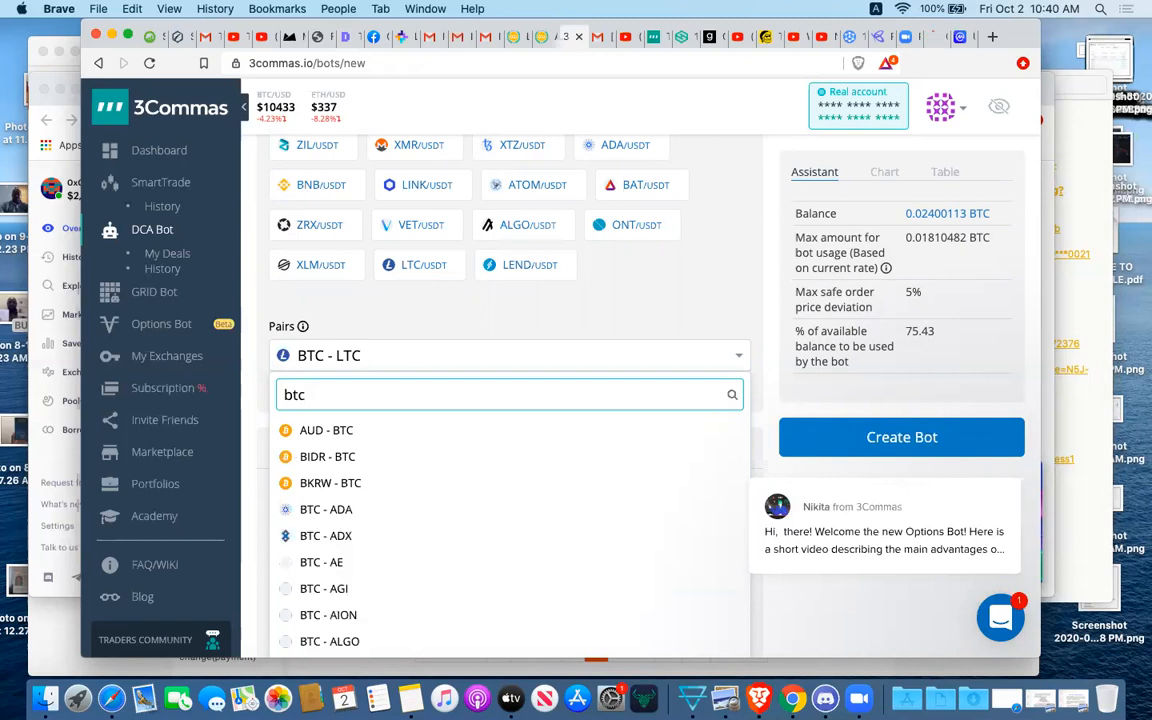
scroll(429, 505, "down", 10)
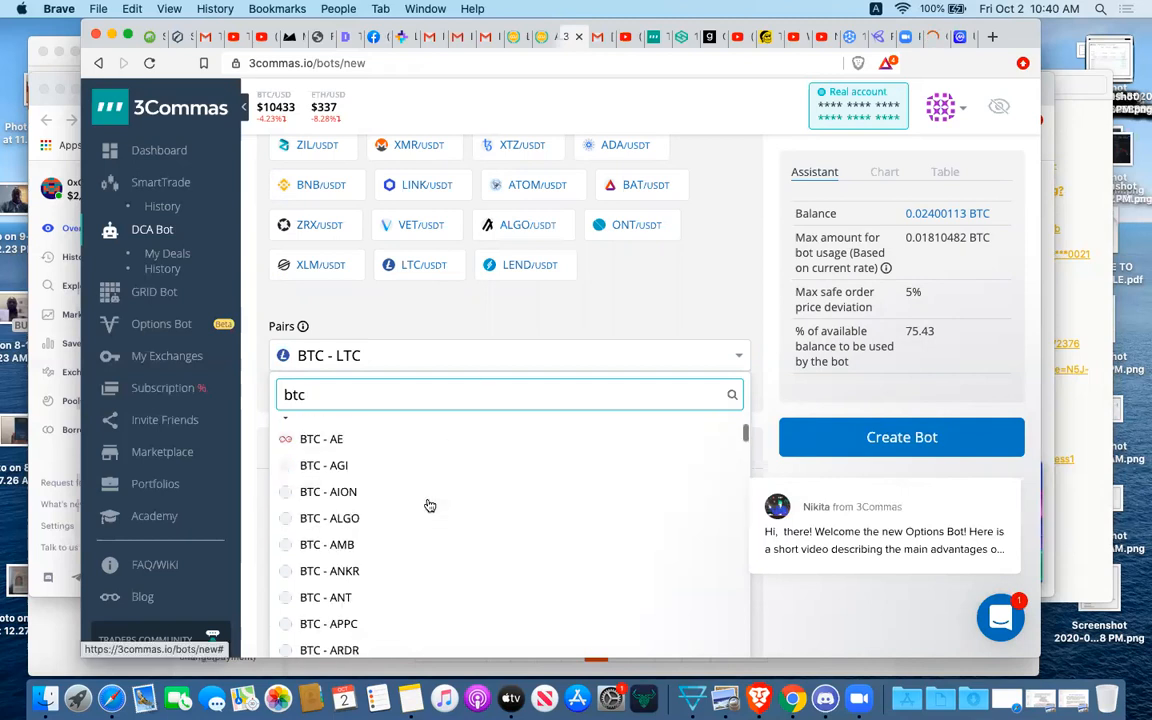
scroll(429, 505, "down", 10)
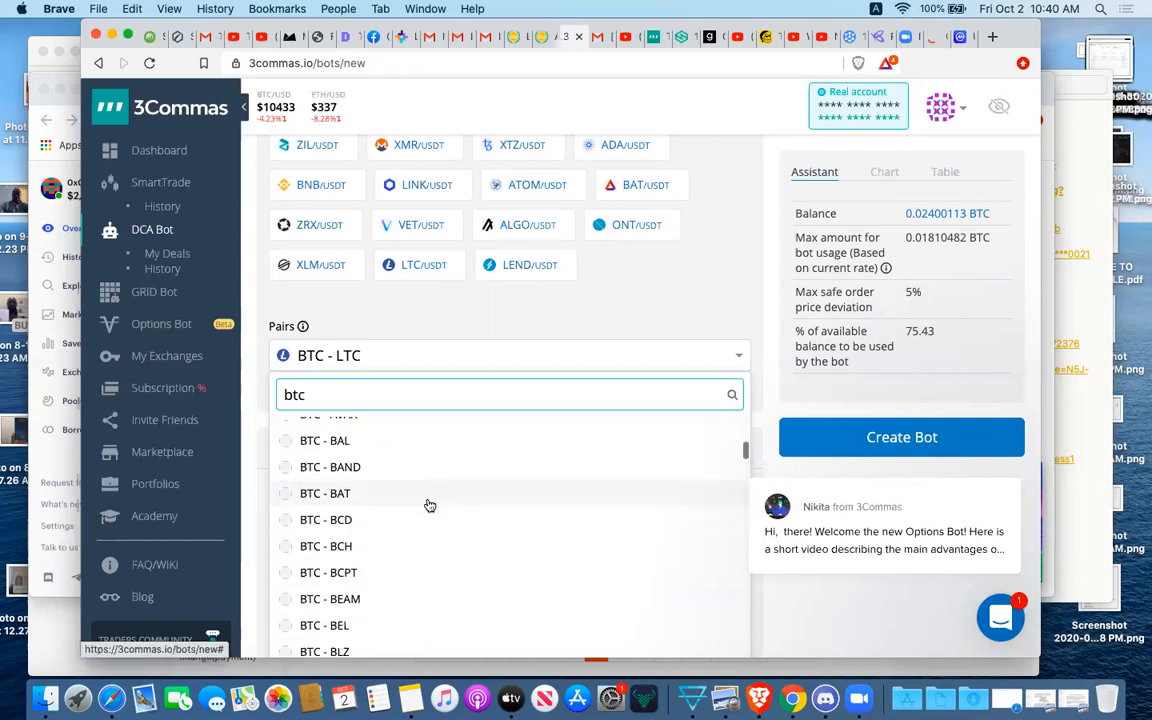
scroll(429, 505, "down", 10)
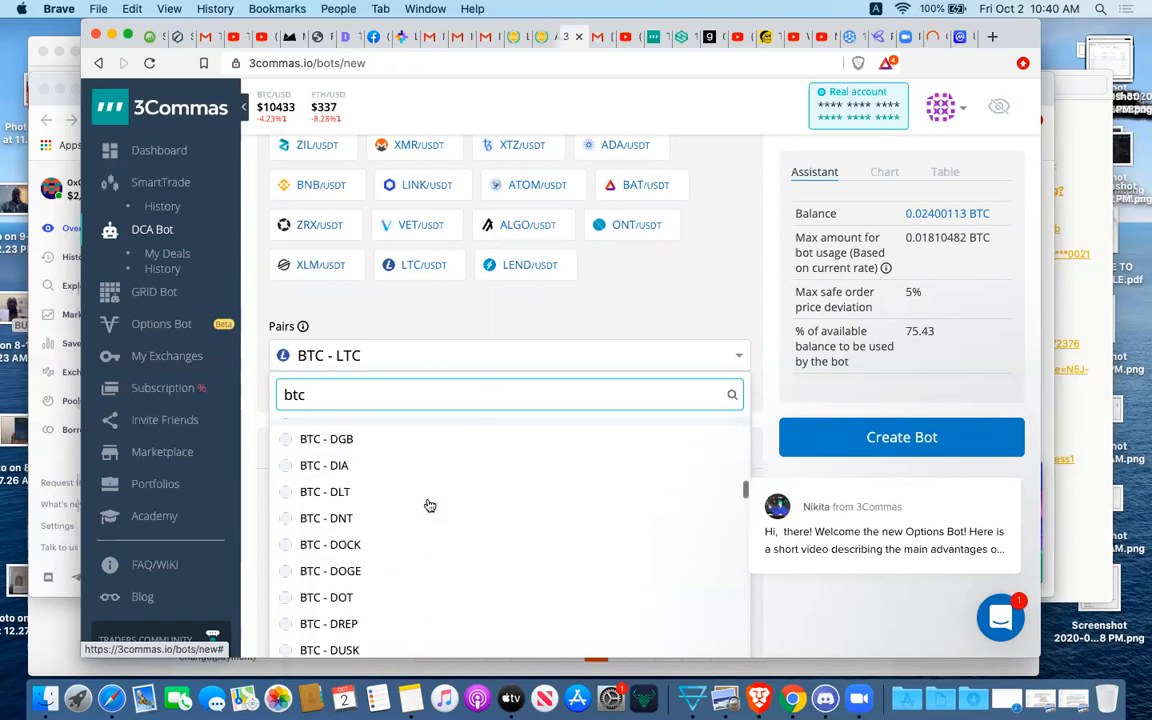
scroll(429, 505, "down", 10)
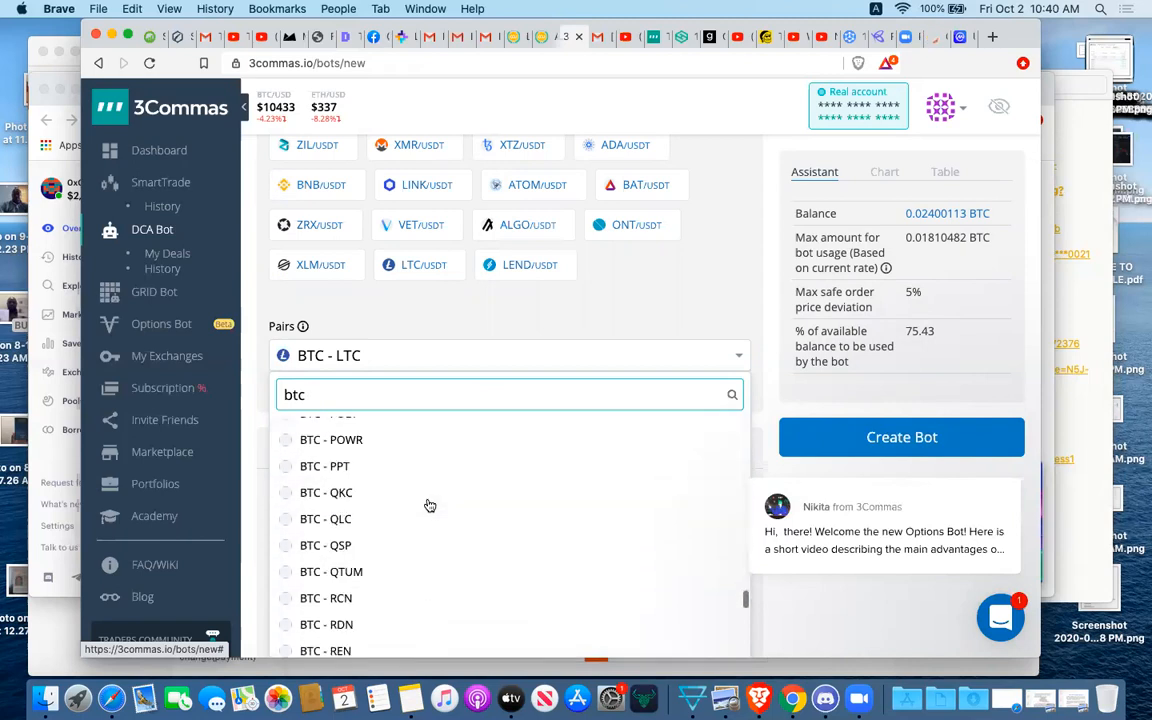
scroll(429, 505, "down", 3)
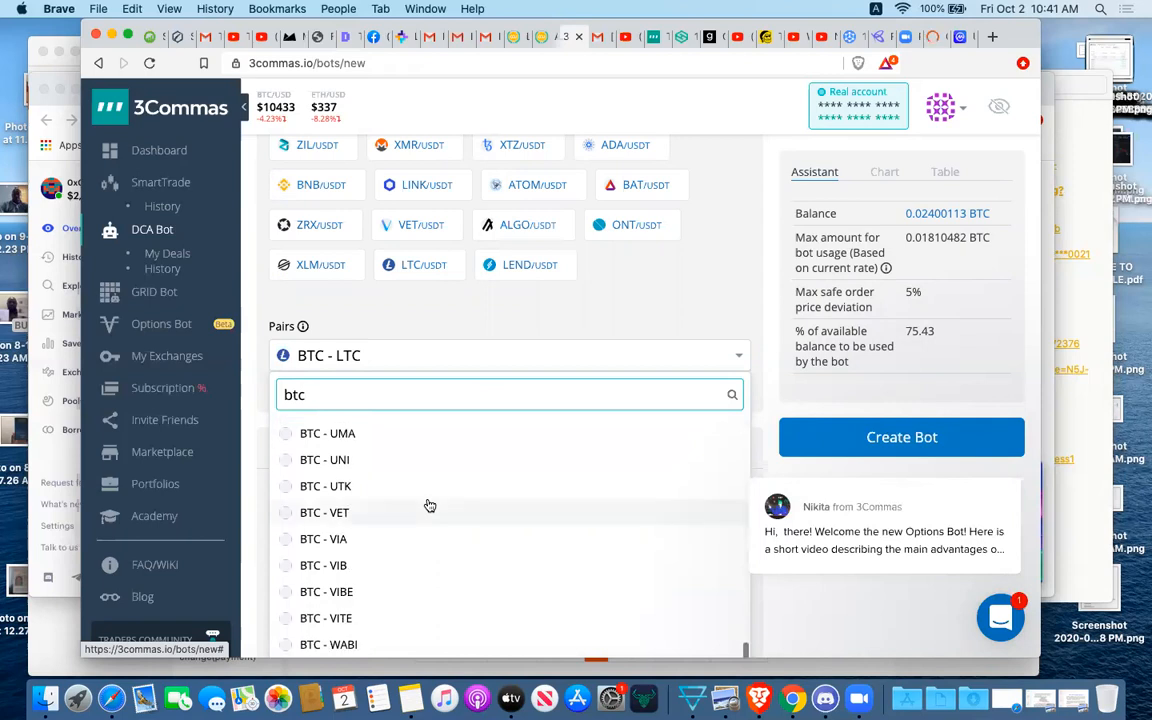
scroll(429, 505, "up", 2)
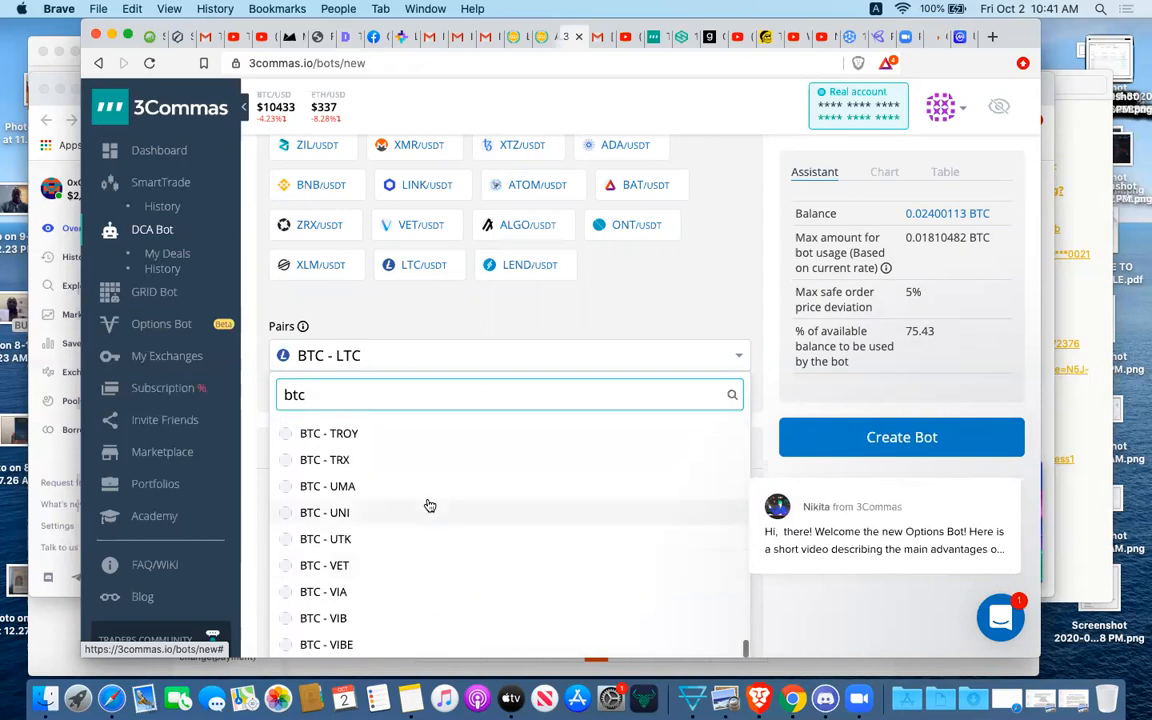
scroll(429, 505, "down", 3)
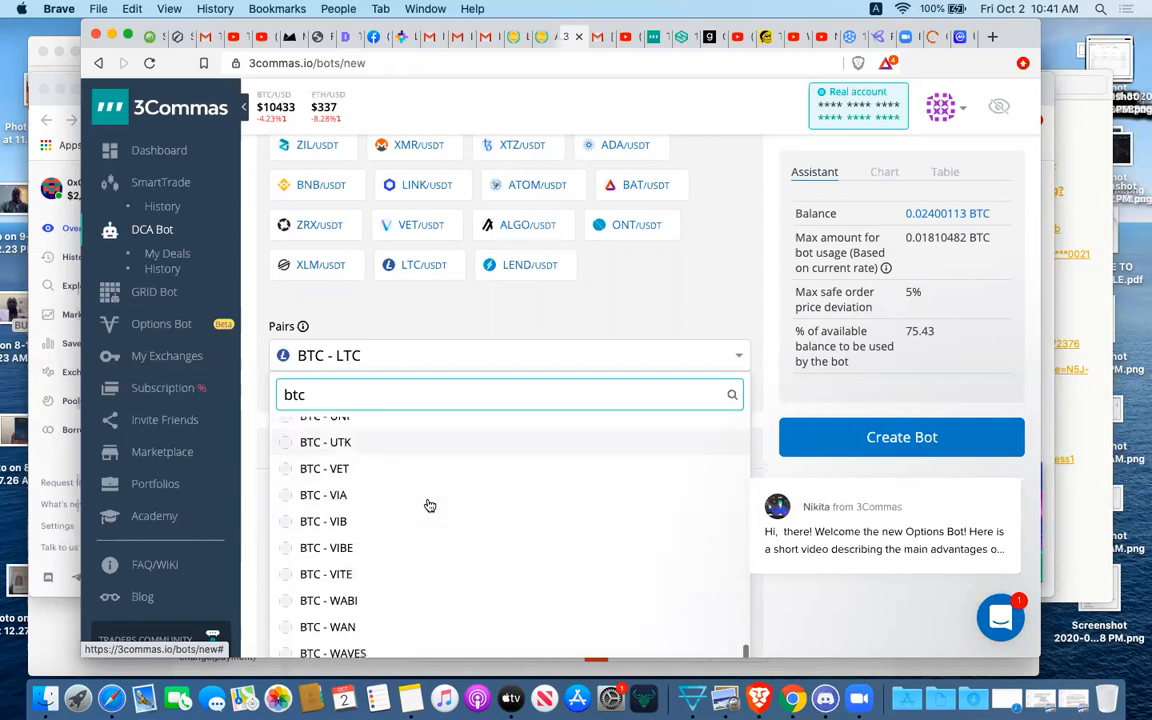
scroll(429, 505, "down", 8)
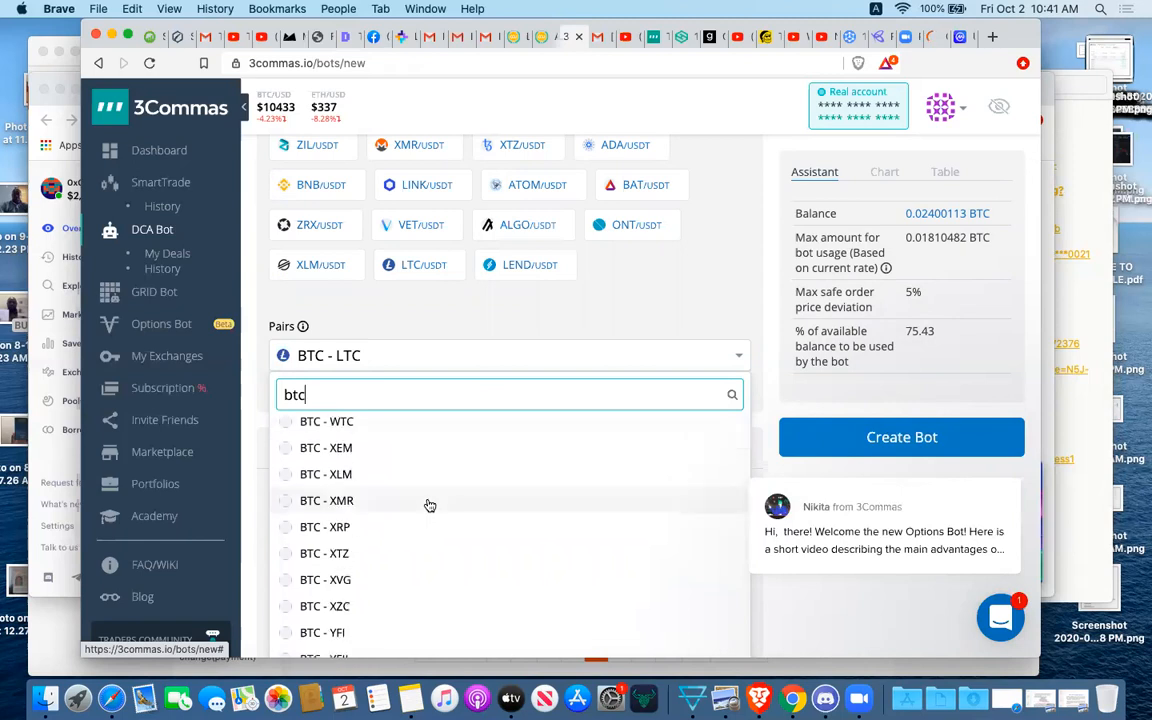
- Search the bot's trading pairs for "ngn" and choose the NGN - BTC pair
key("BackSpace")
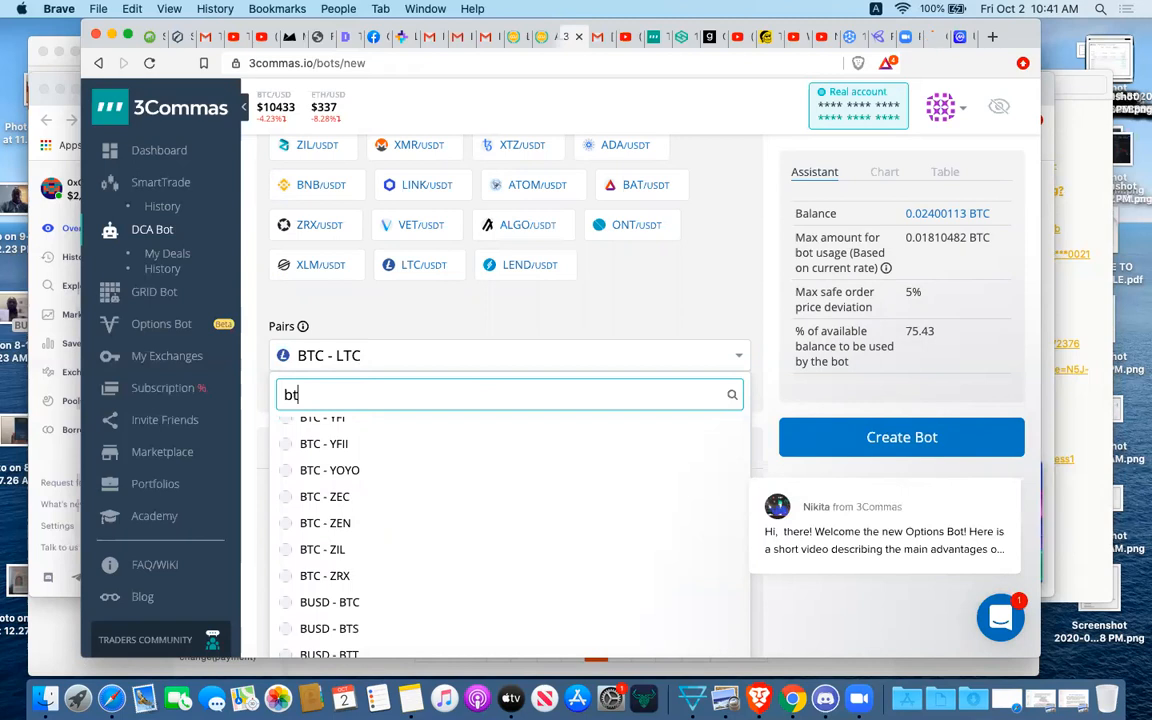
key("BackSpace")
key("BackSpace")
type("ngn")
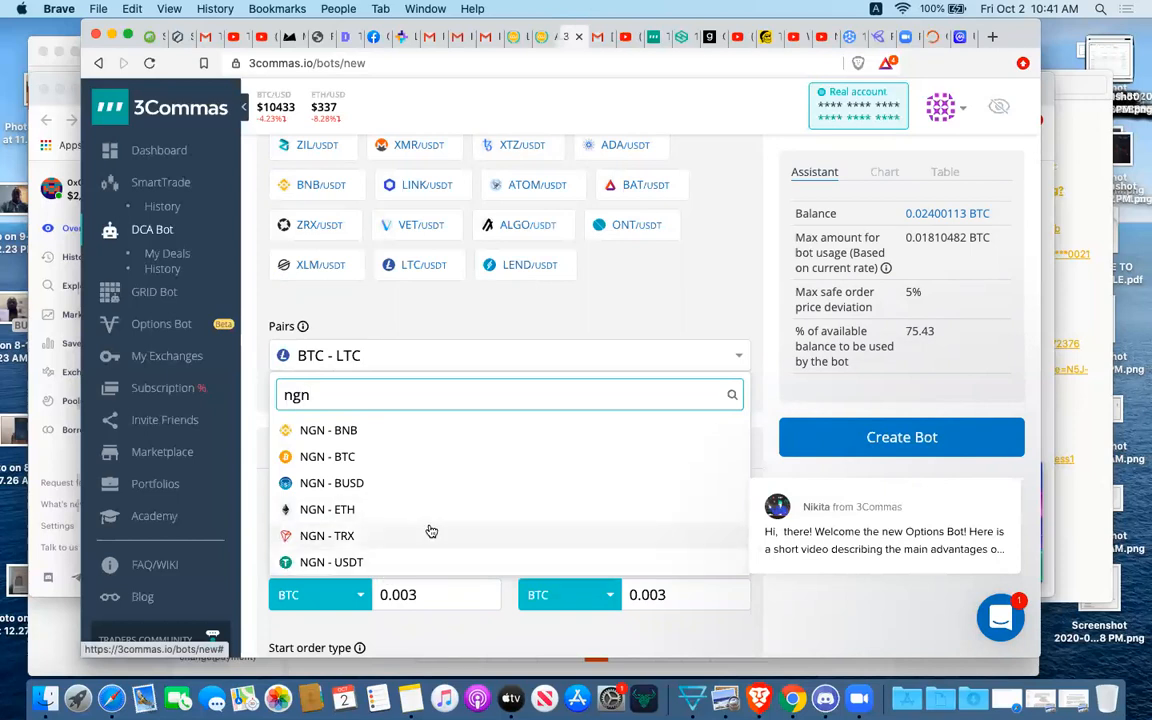
left_click(343, 461)
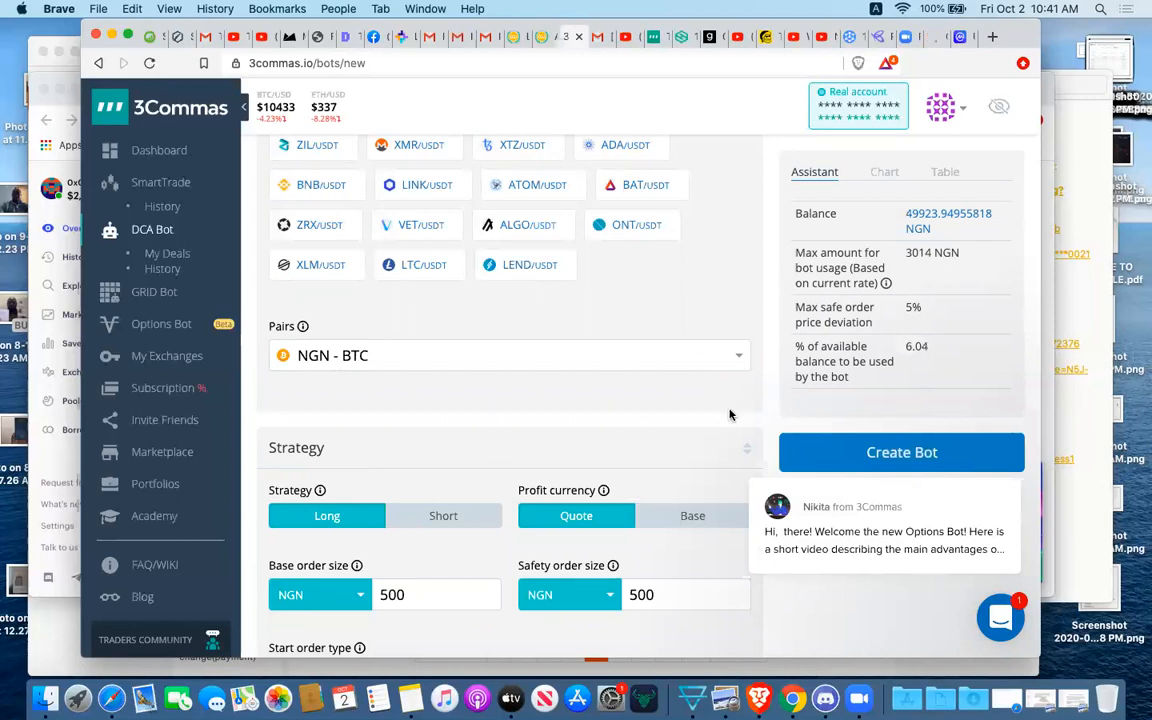
- Set the bot's base order size to 2000 NGN in the strategy settings
scroll(730, 414, "down", 4)
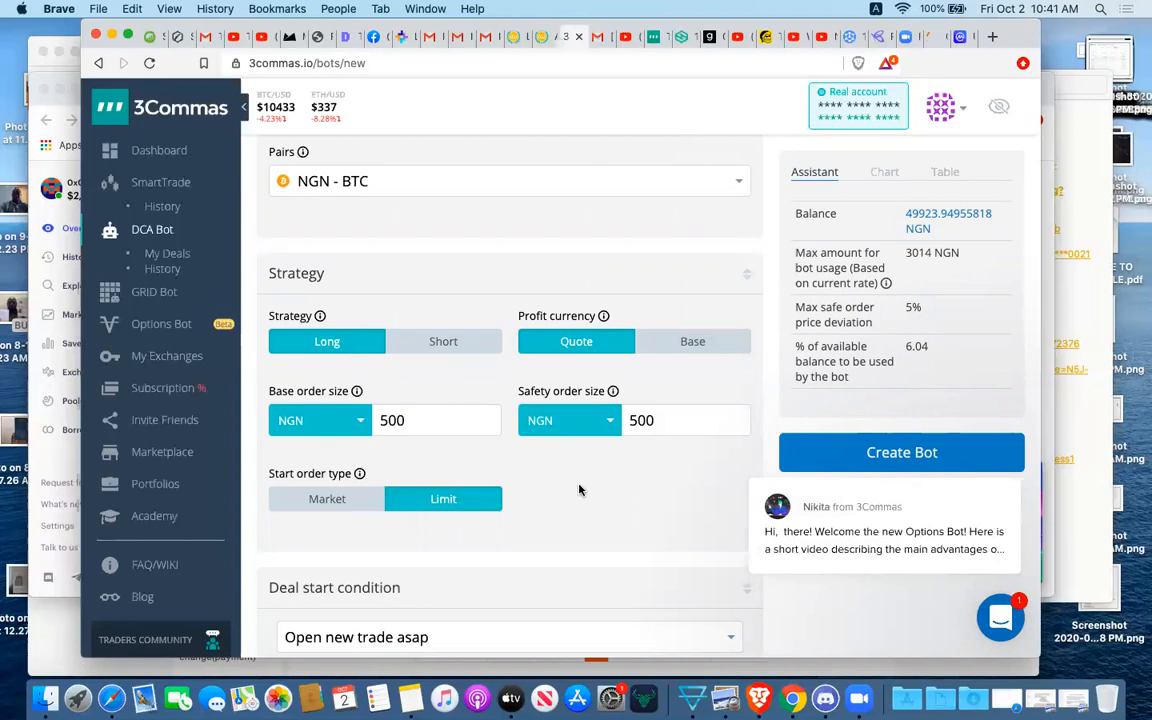
left_click(418, 421)
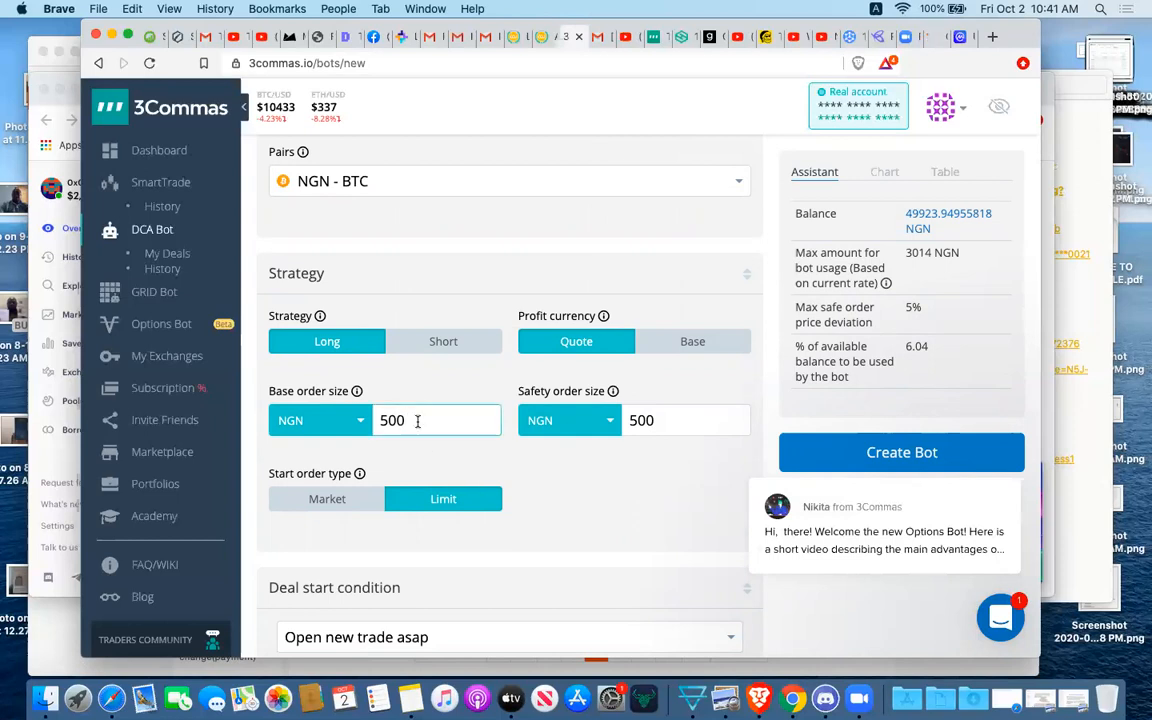
key("BackSpace")
key("BackSpace")
key("BackSpace")
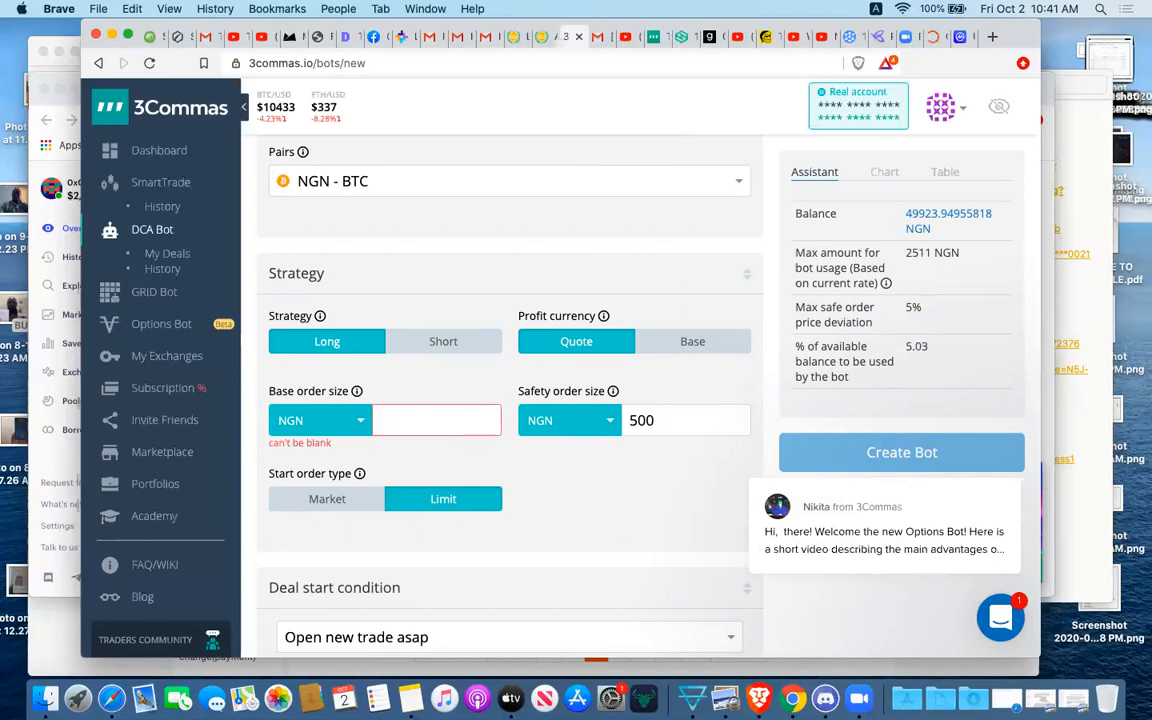
type("2000")
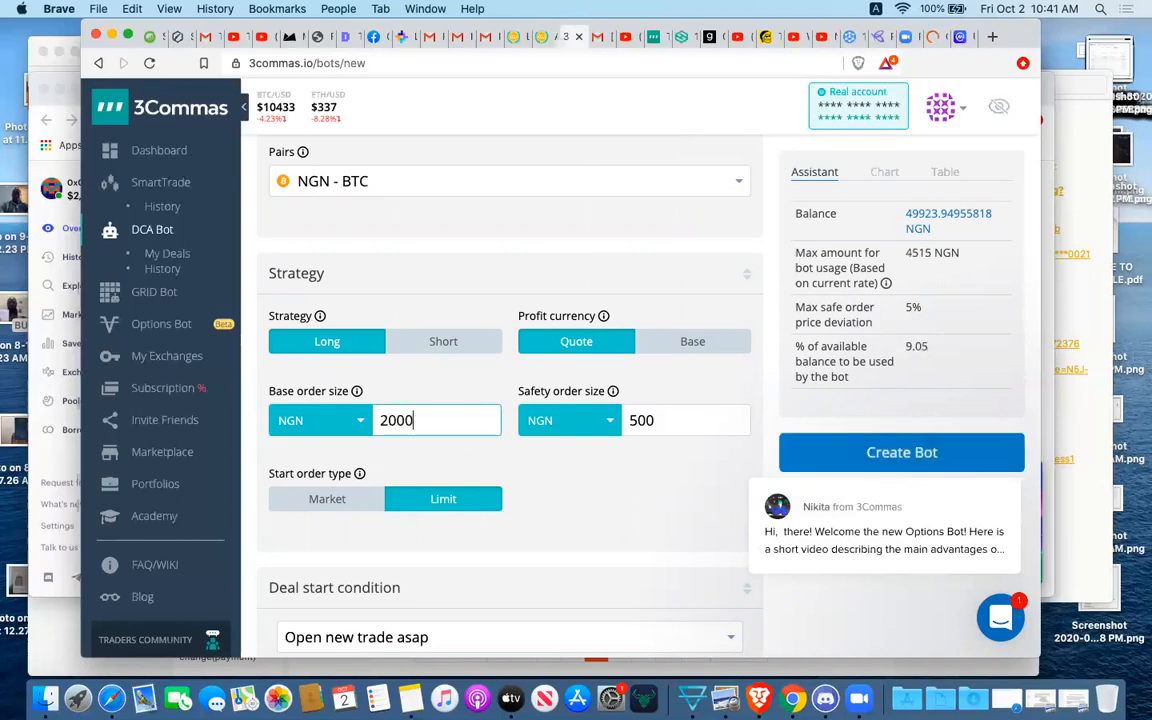
left_click(563, 496)
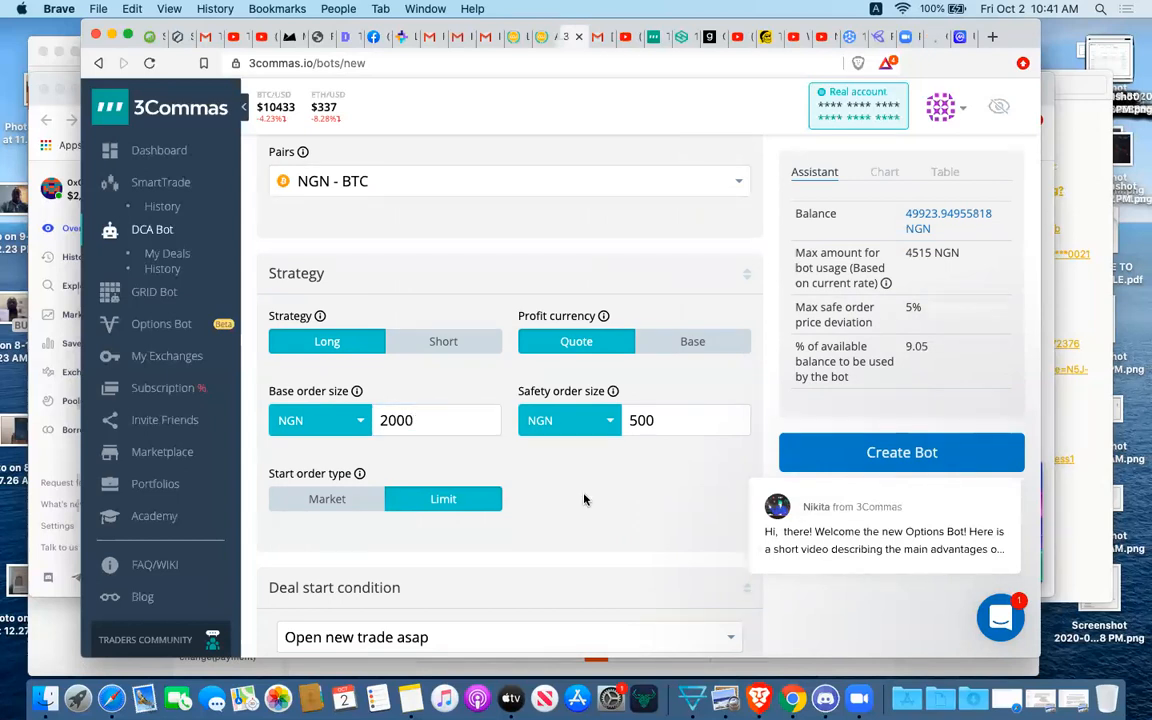
- Review the available deal start conditions without changing the selected one
scroll(585, 499, "down", 3)
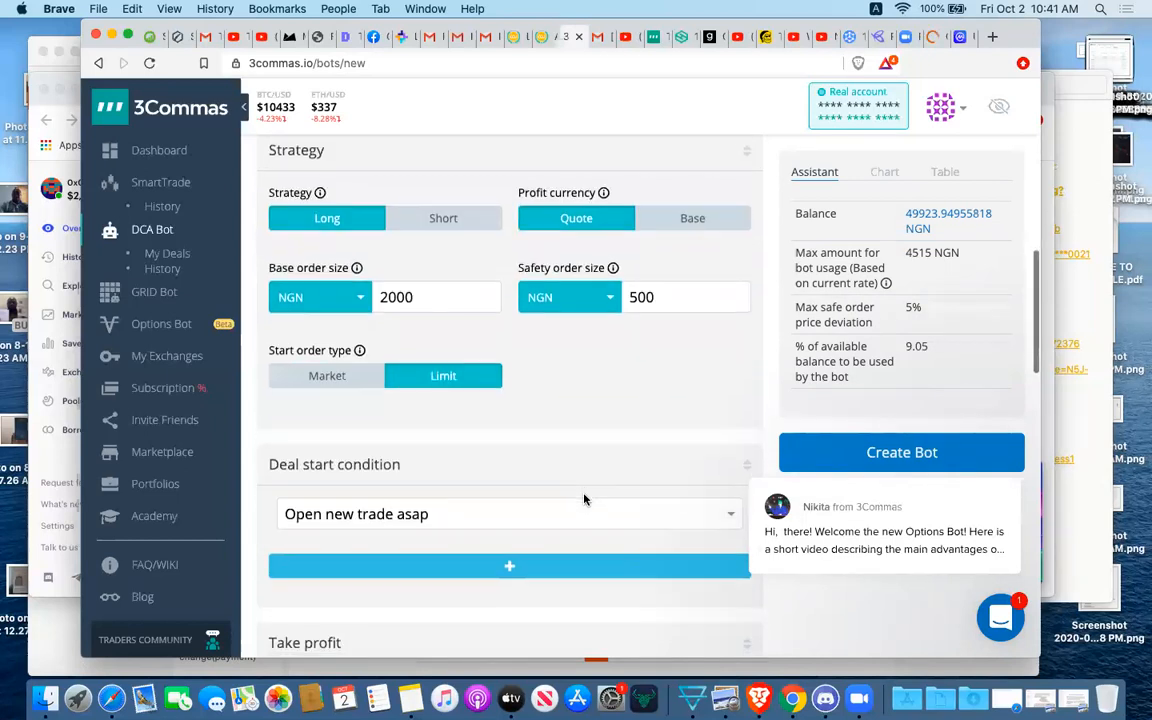
scroll(585, 499, "down", 3)
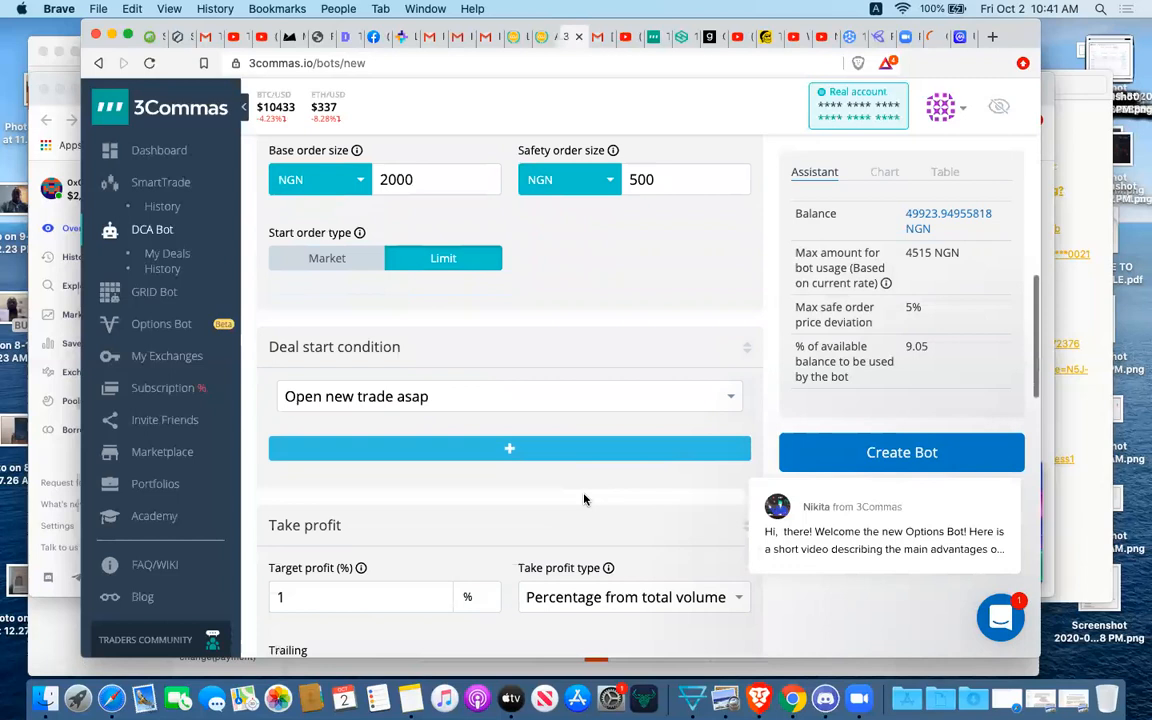
left_click(684, 330)
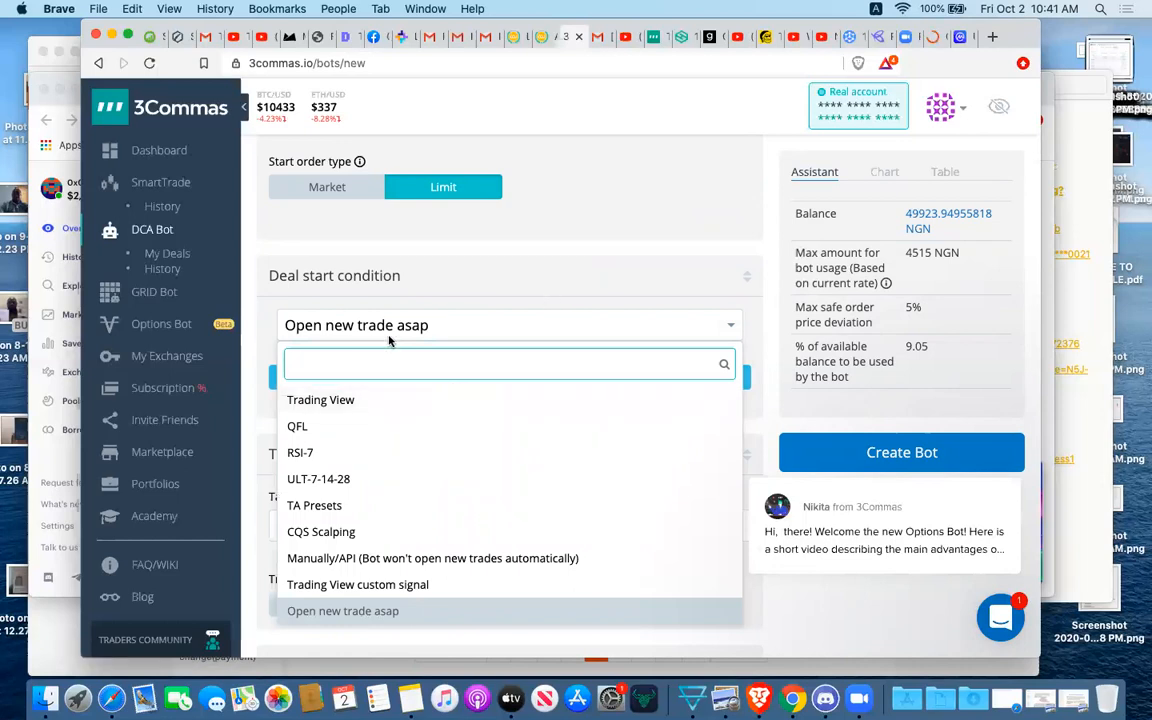
left_click(496, 303)
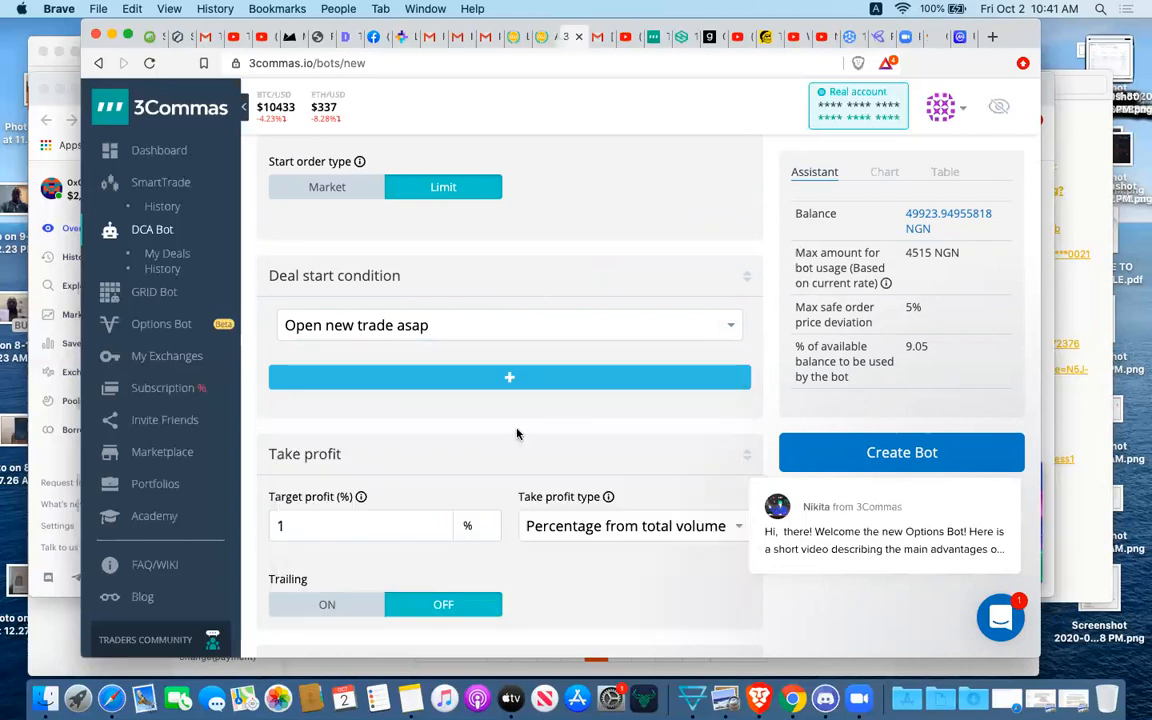
- Try adding two Trading View deal start conditions, with 1 minute and 5 minutes Buy signals, and remove both
left_click(510, 381)
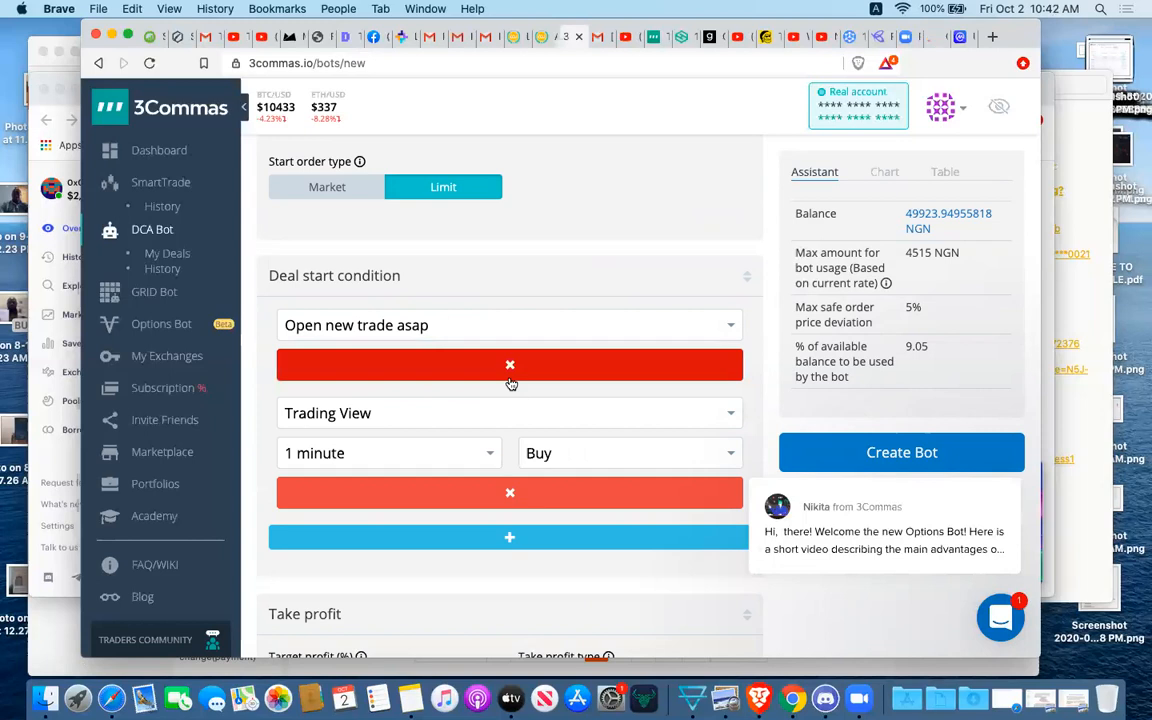
left_click(510, 537)
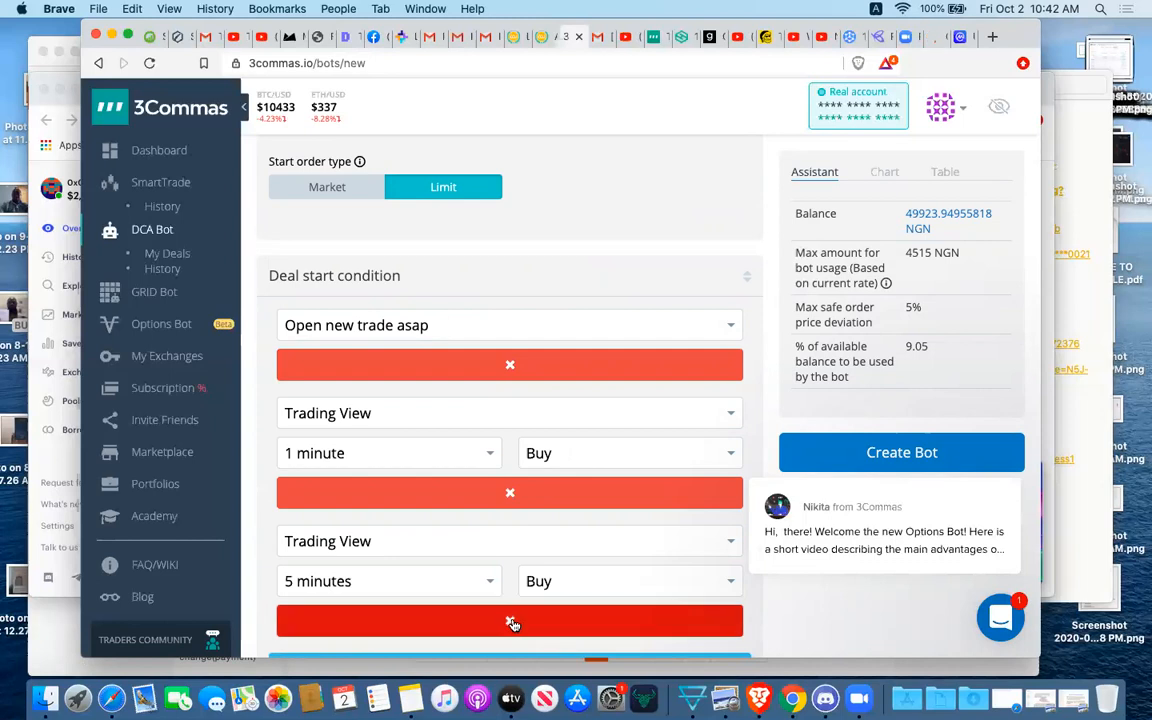
left_click(512, 624)
left_click(510, 496)
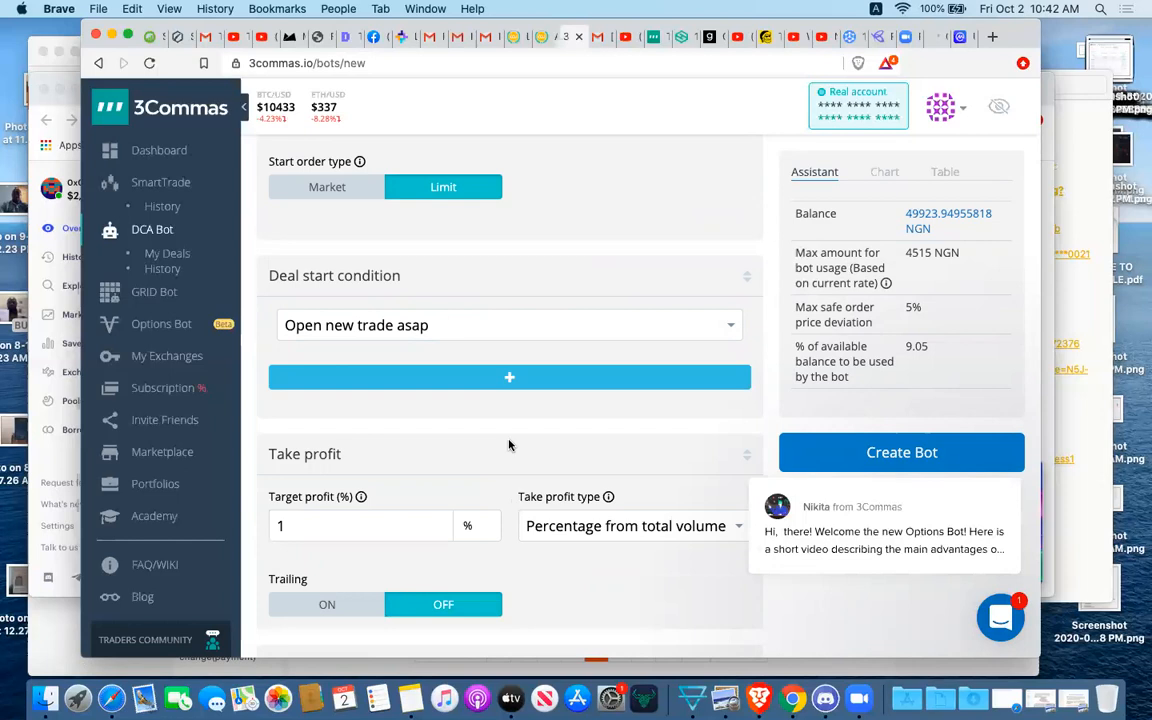
- Set the bot's take profit target to 1.5%
scroll(537, 429, "down", 5)
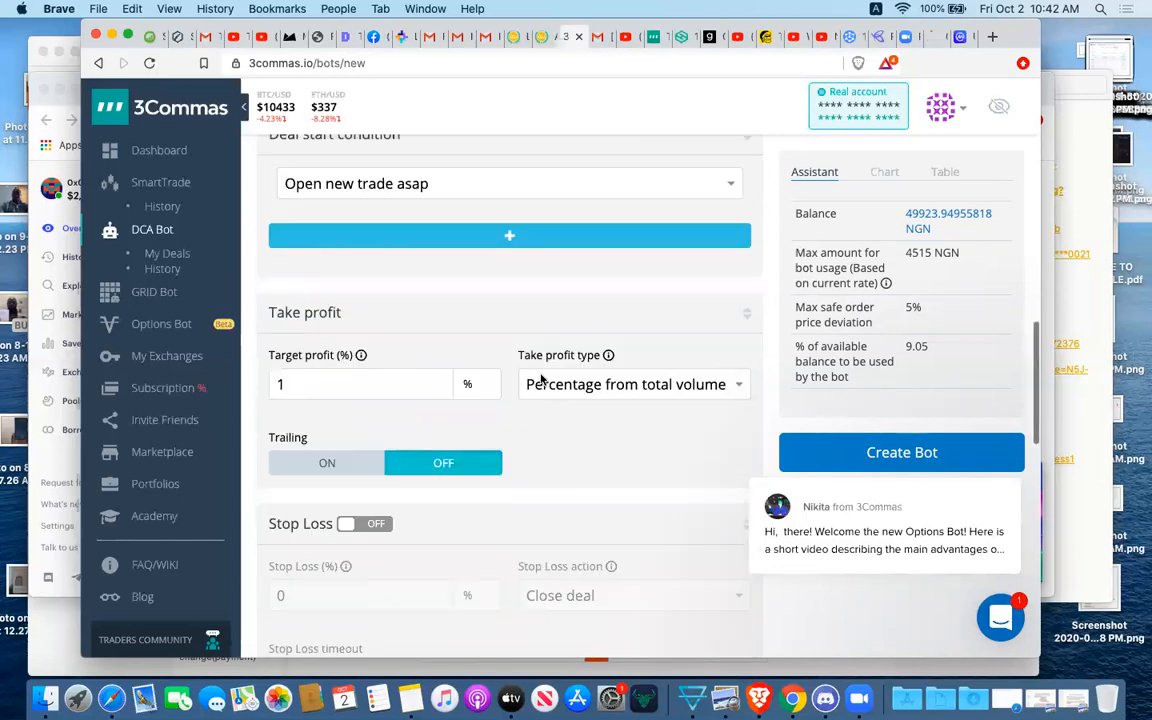
left_click(343, 386)
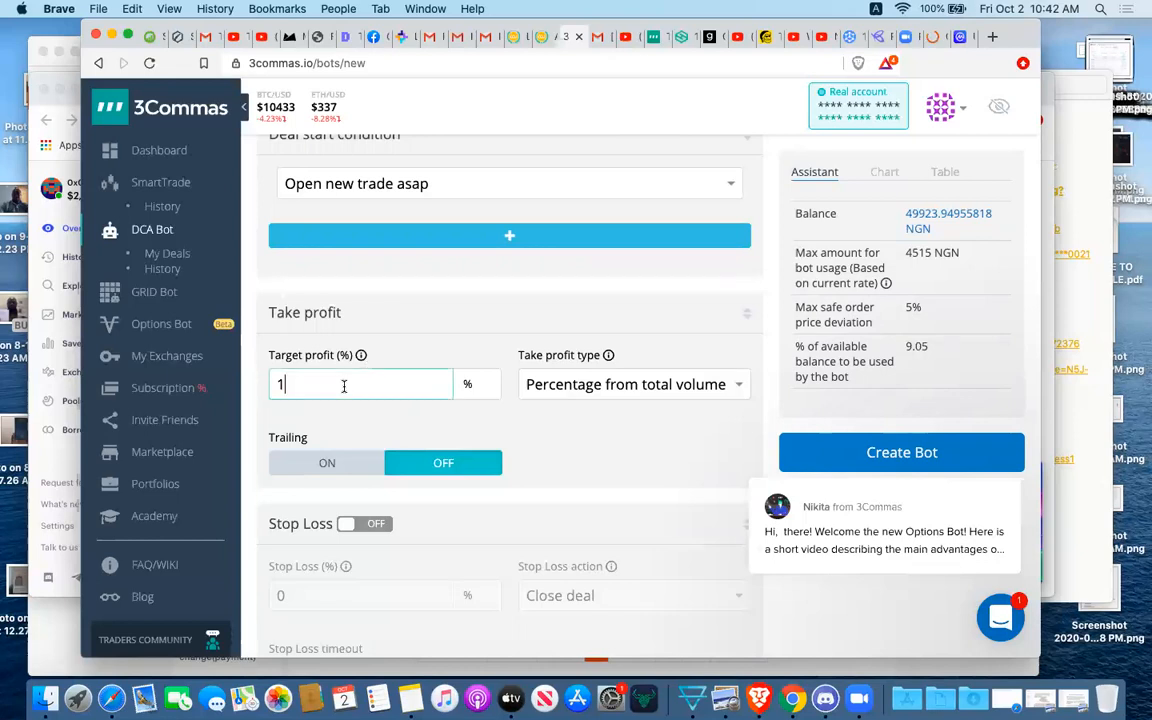
key("BackSpace")
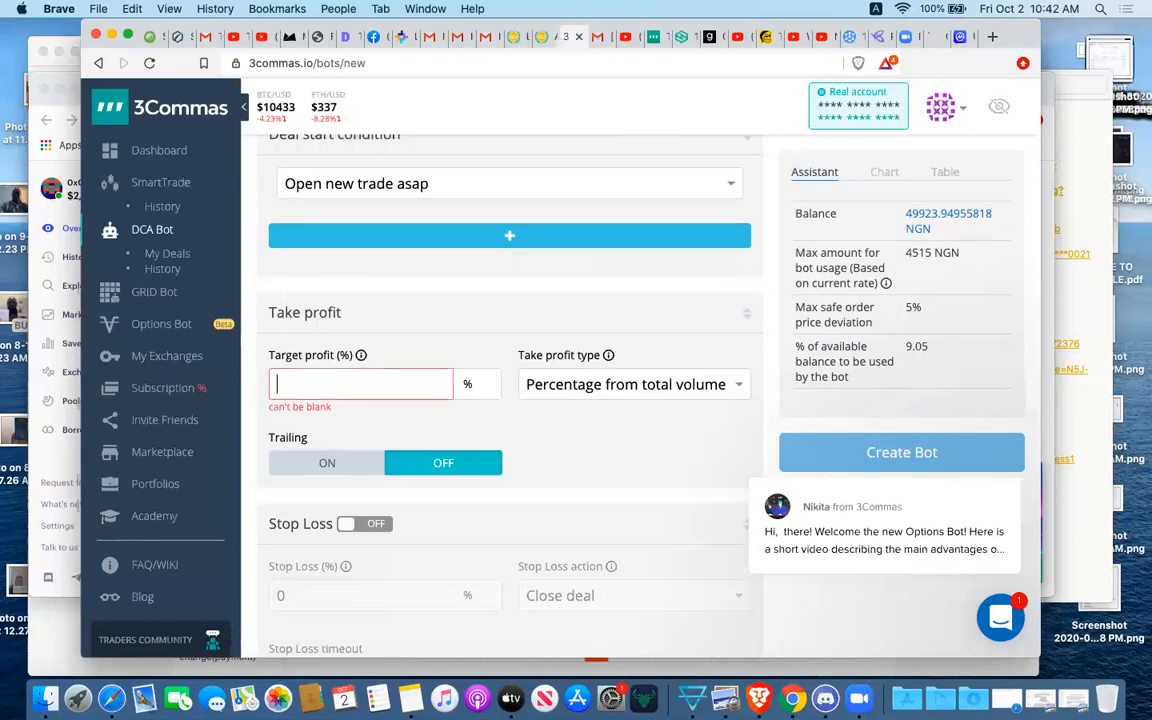
type("2")
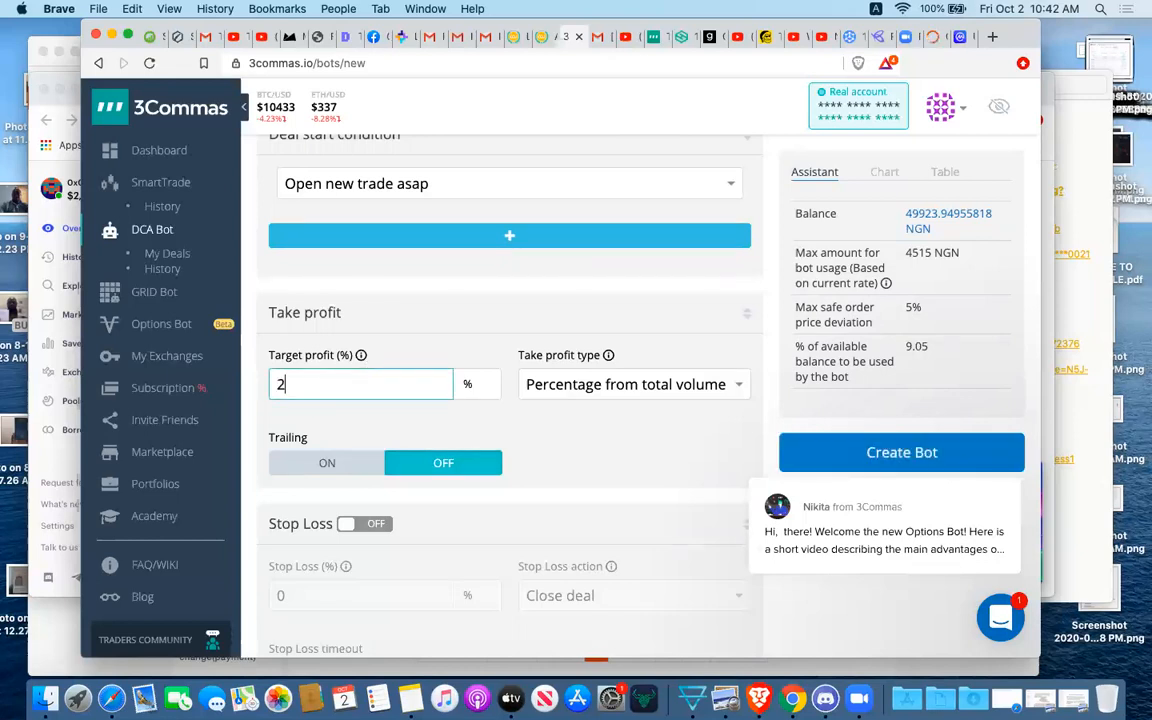
key("BackSpace")
type("1.24")
key("BackSpace")
type("5")
left_click(537, 437)
- Review the bot's trailing, stop loss, safety order and advanced settings
scroll(537, 437, "down", 2)
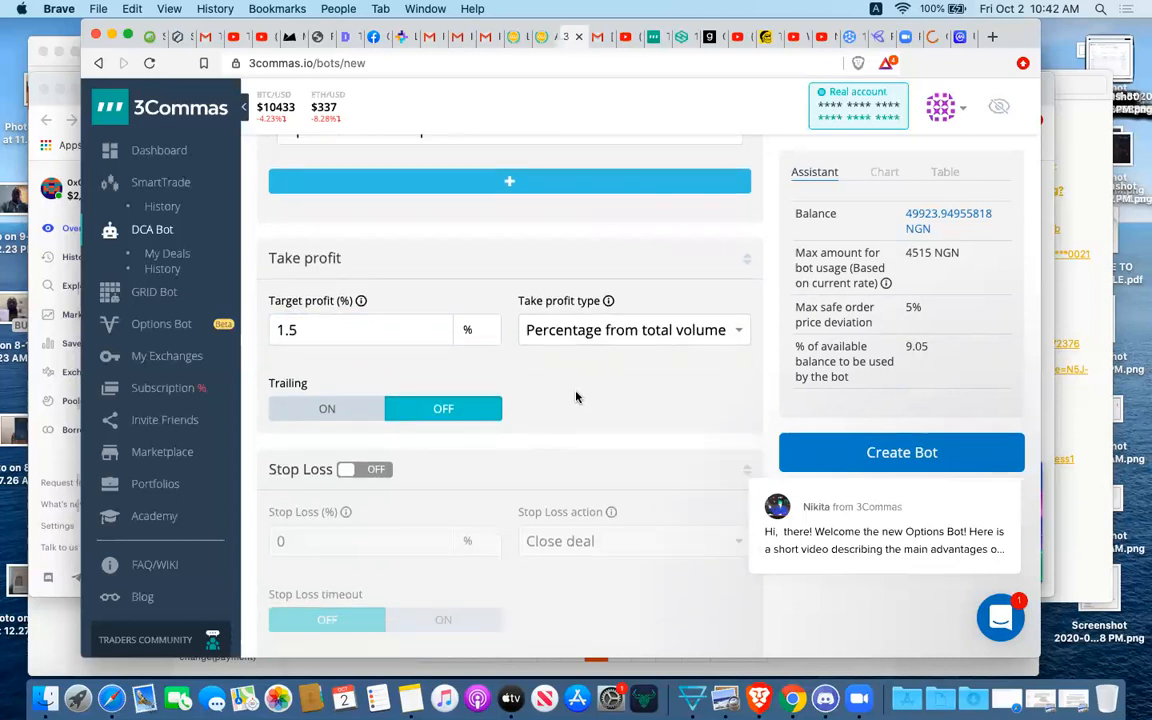
scroll(576, 397, "down", 3)
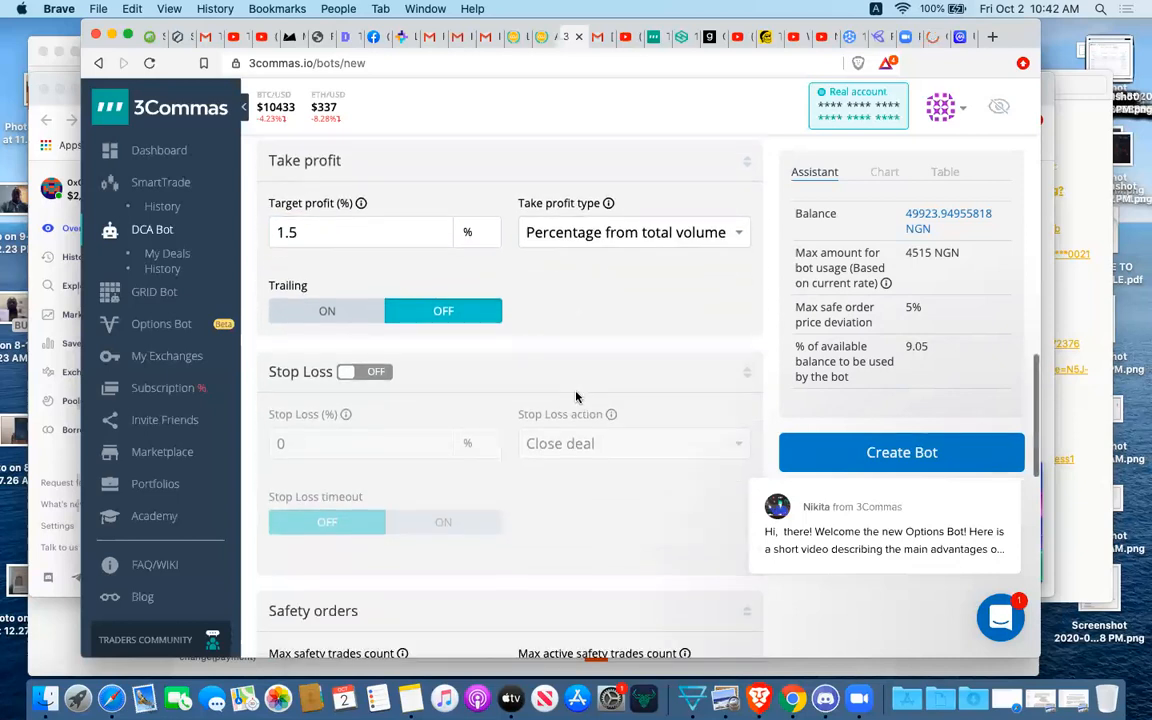
scroll(576, 397, "down", 2)
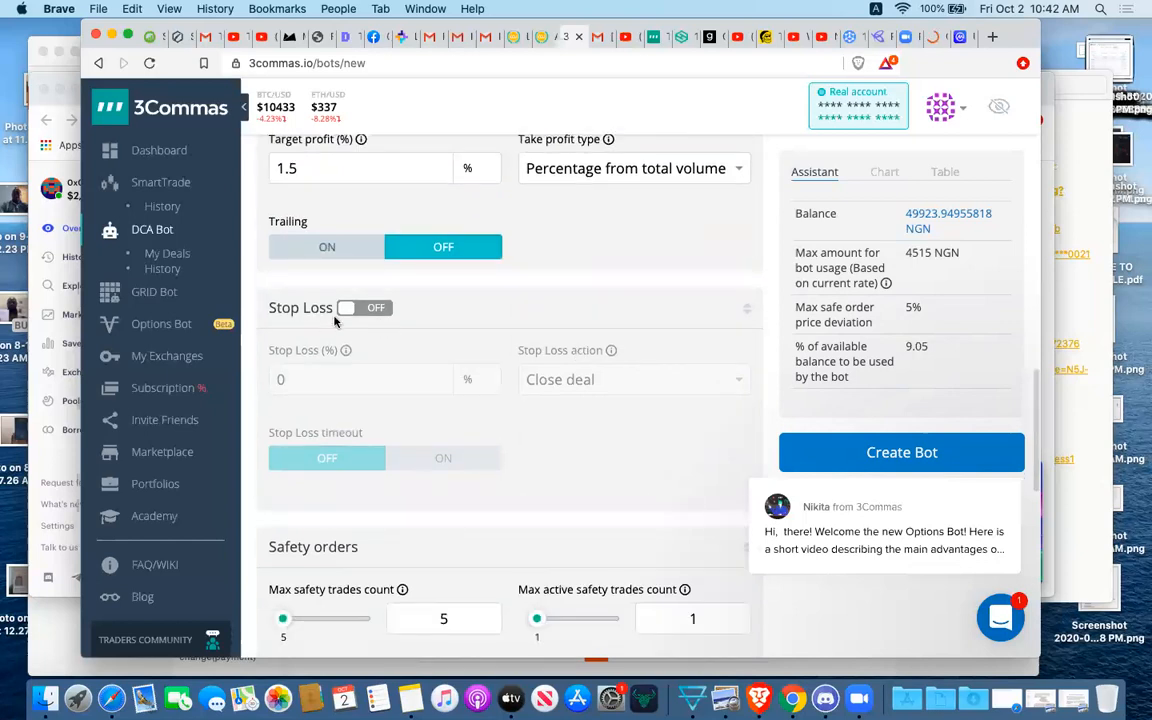
scroll(500, 464, "down", 1)
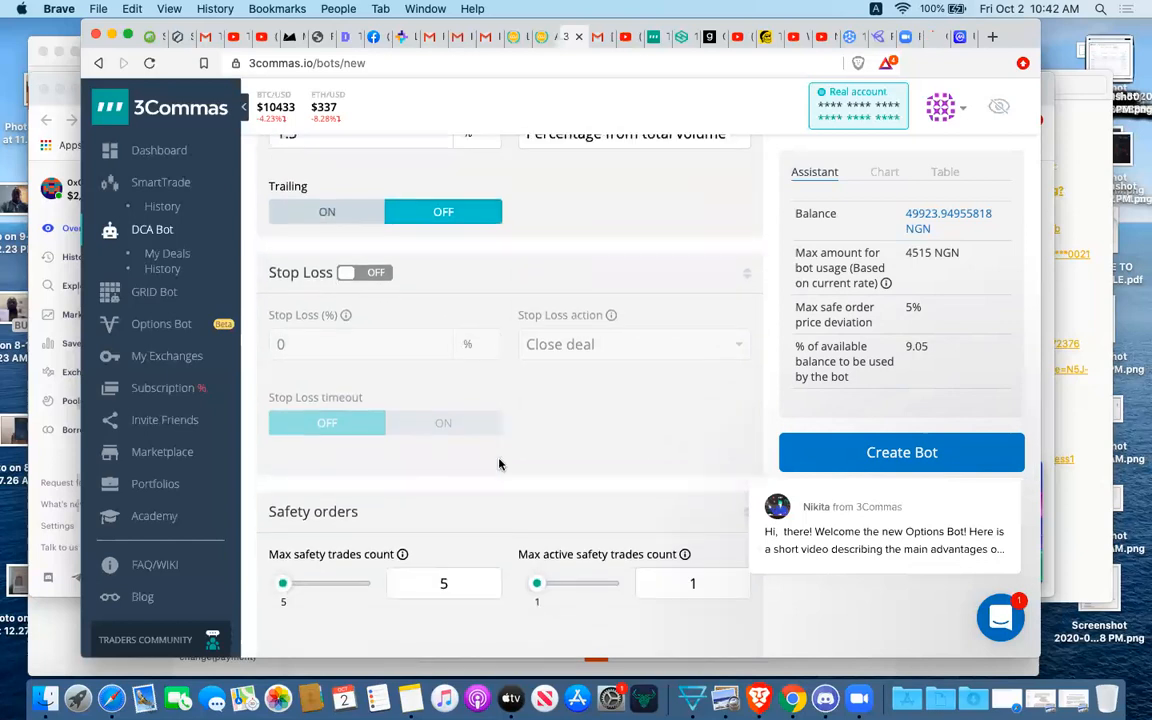
scroll(500, 464, "down", 3)
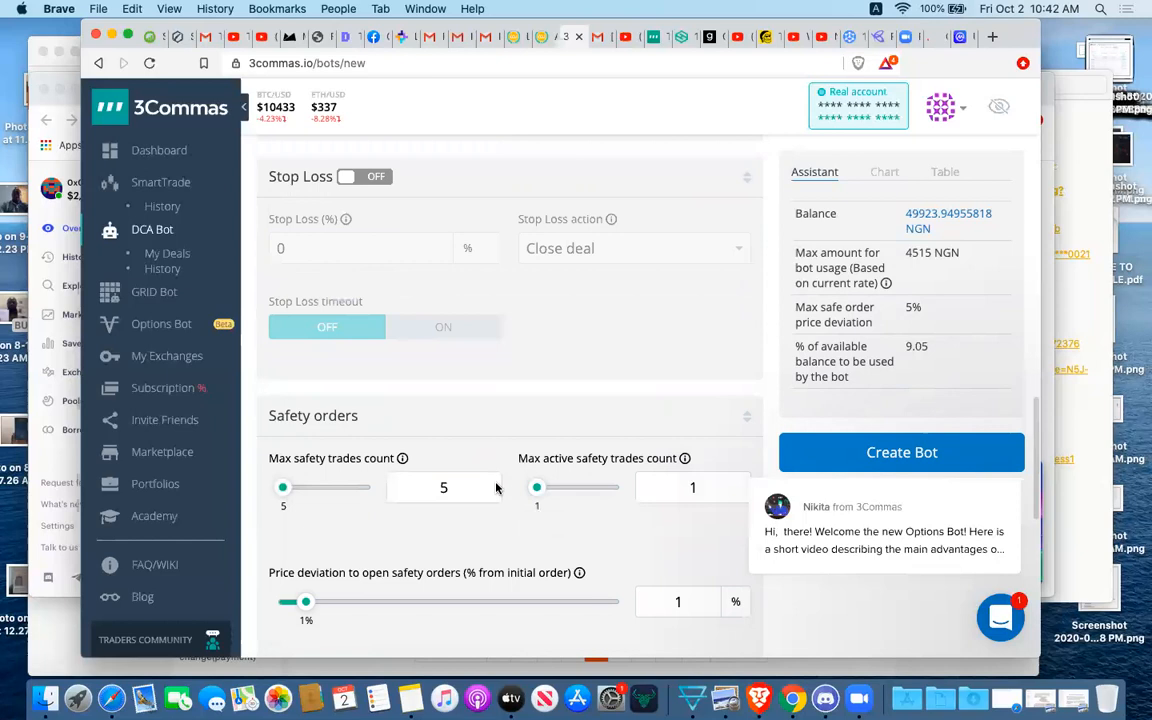
scroll(533, 505, "down", 2)
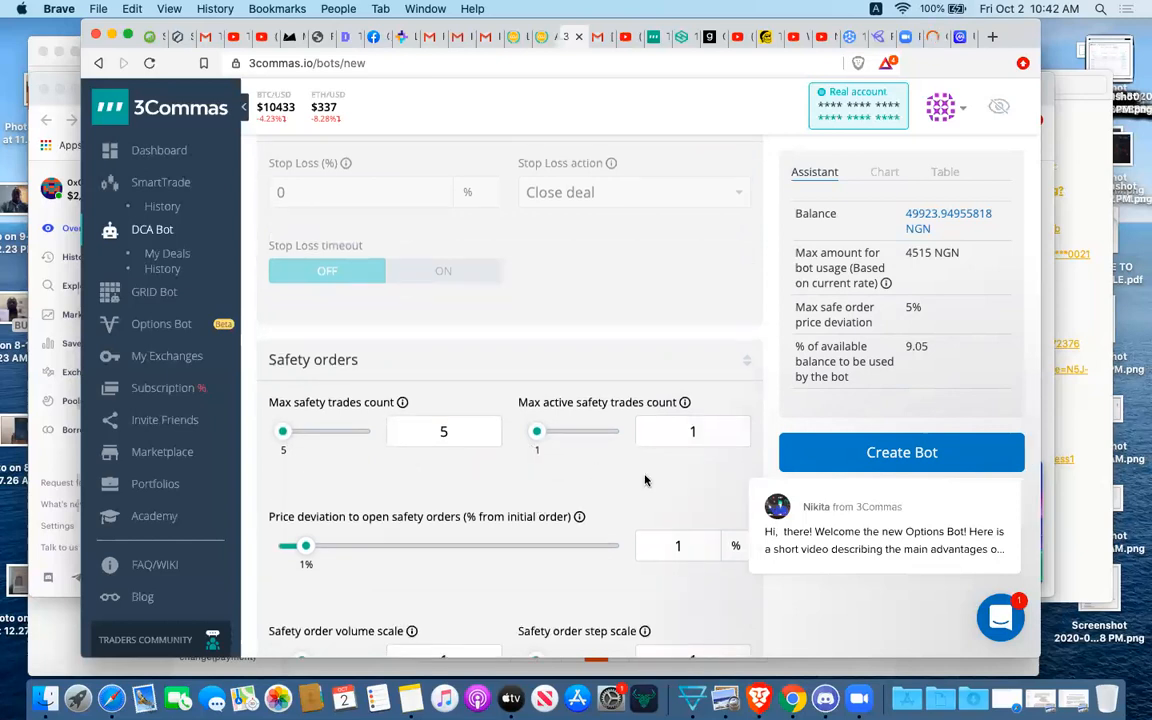
scroll(645, 480, "down", 6)
scroll(645, 480, "down", 4)
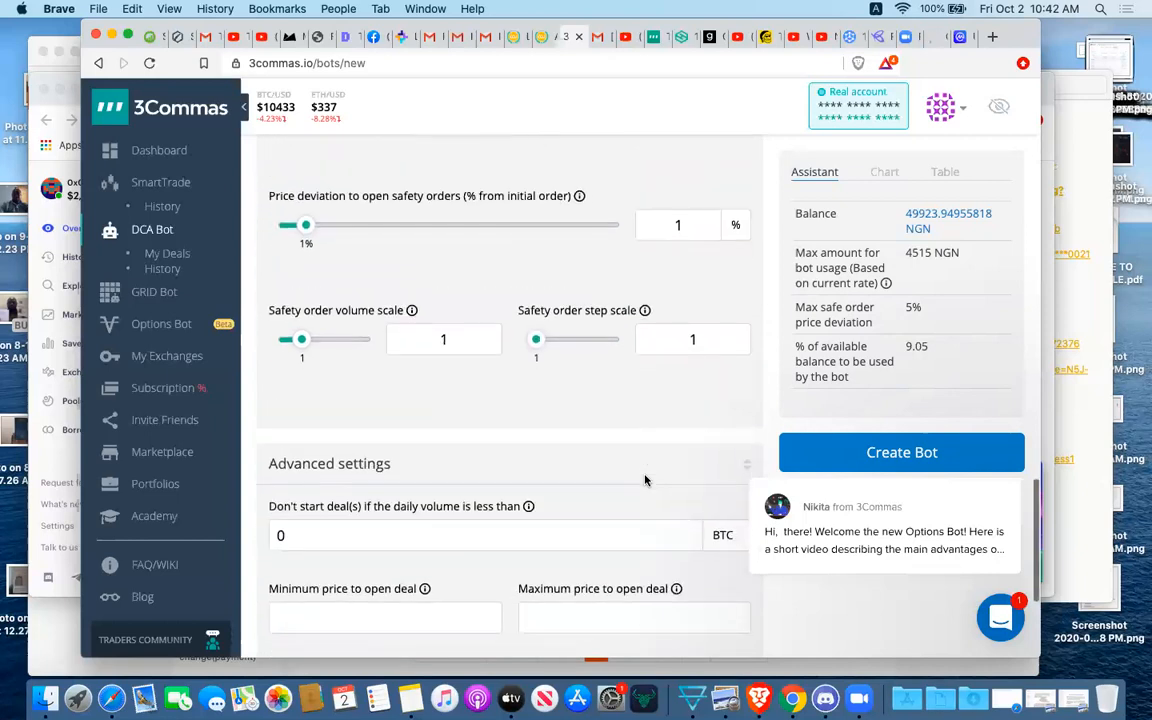
scroll(645, 478, "down", 2)
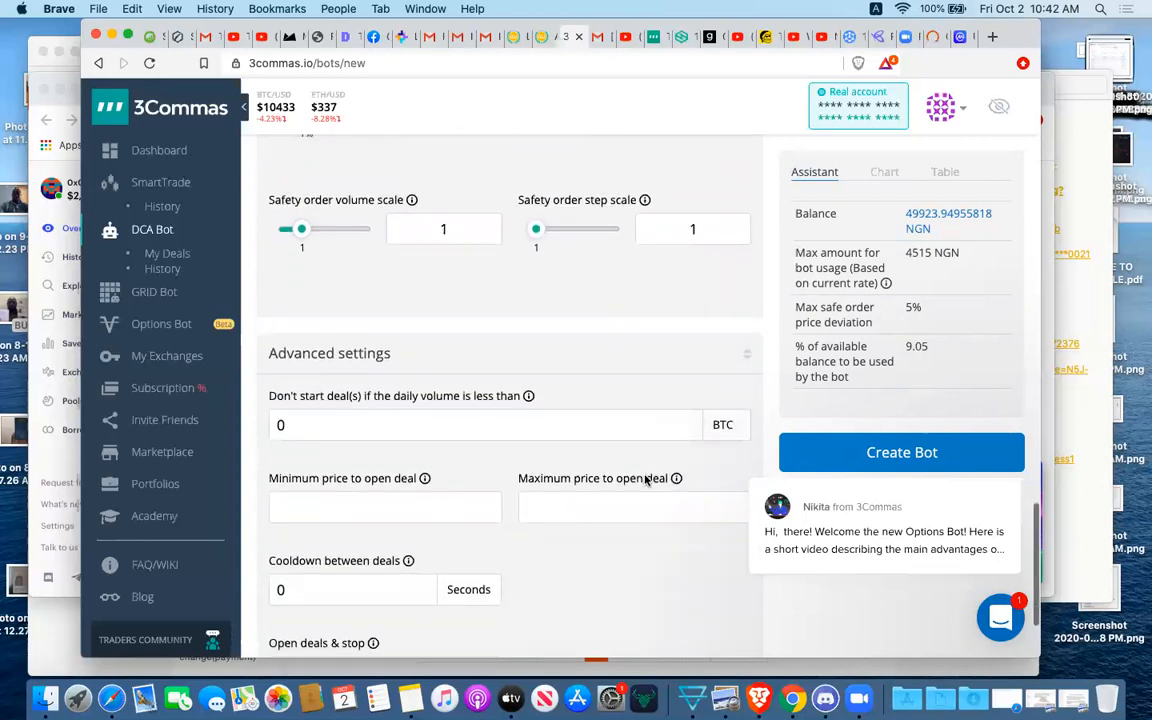
scroll(645, 480, "down", 3)
- Set the max active safety trades count to 20 in the safety order settings
scroll(645, 480, "up", 8)
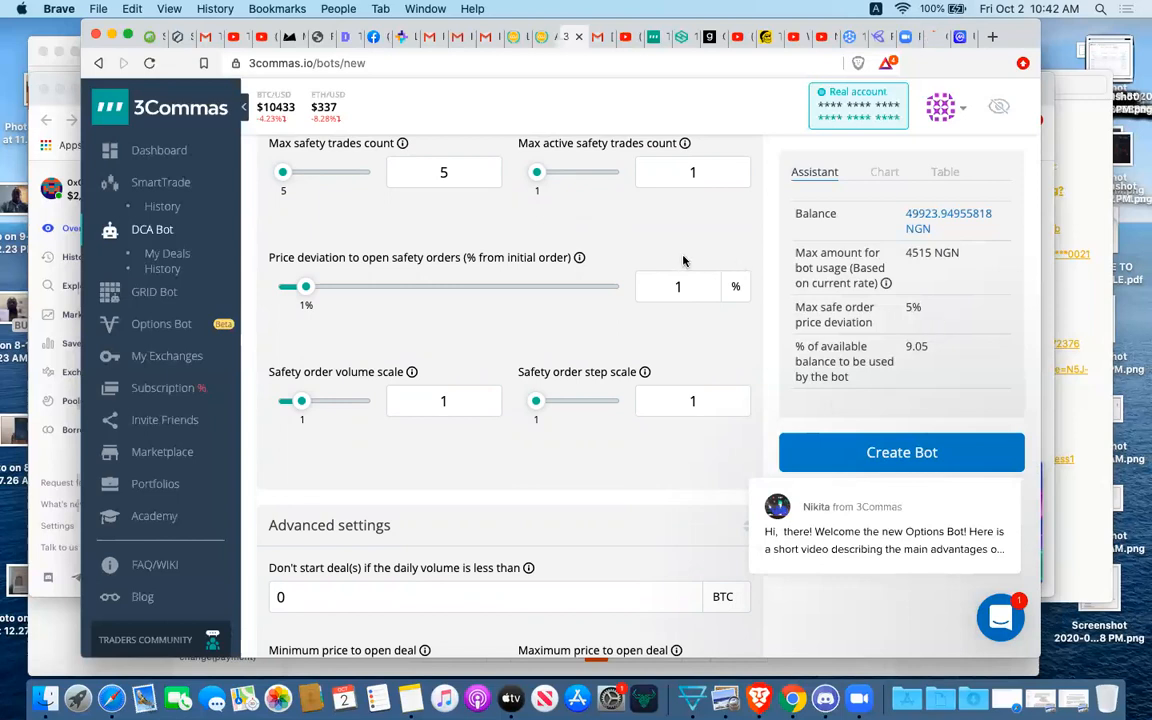
scroll(683, 261, "up", 1)
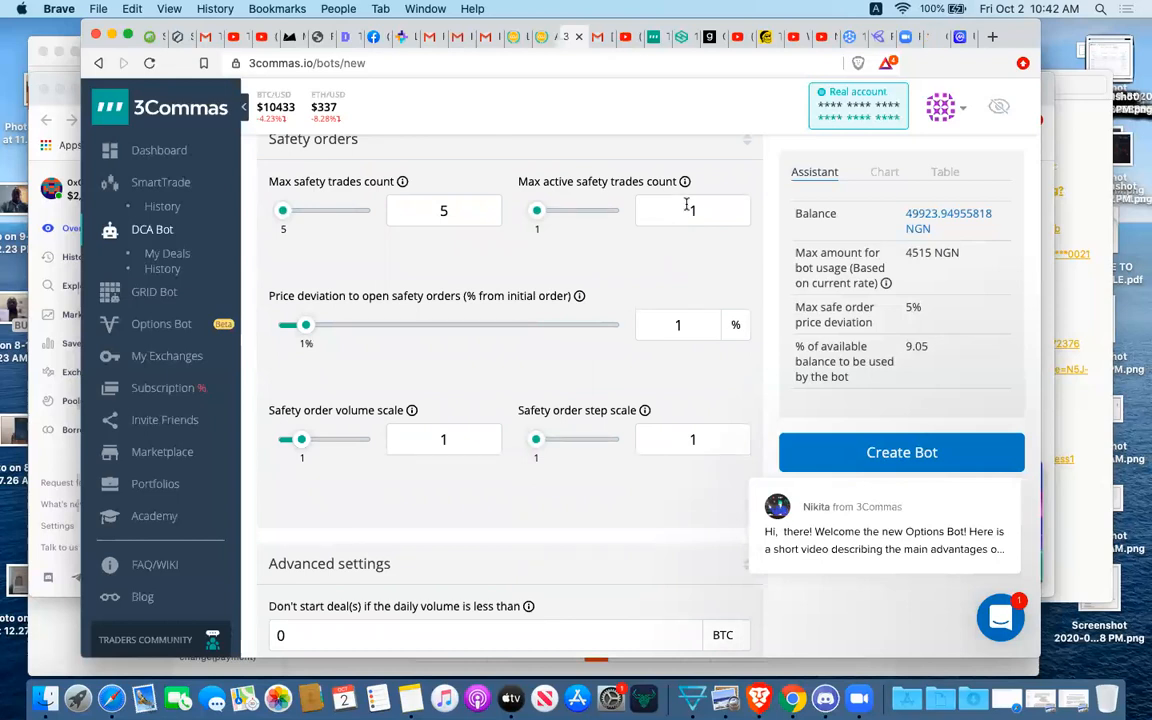
left_click(700, 210)
key("BackSpace")
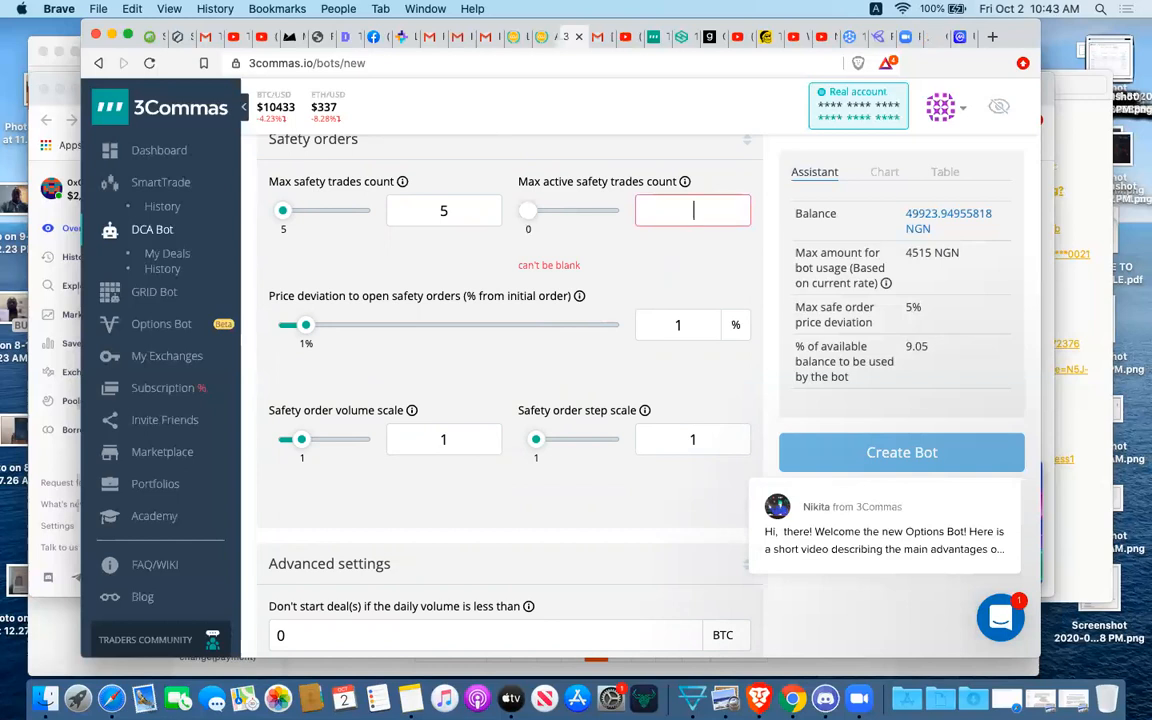
type("20")
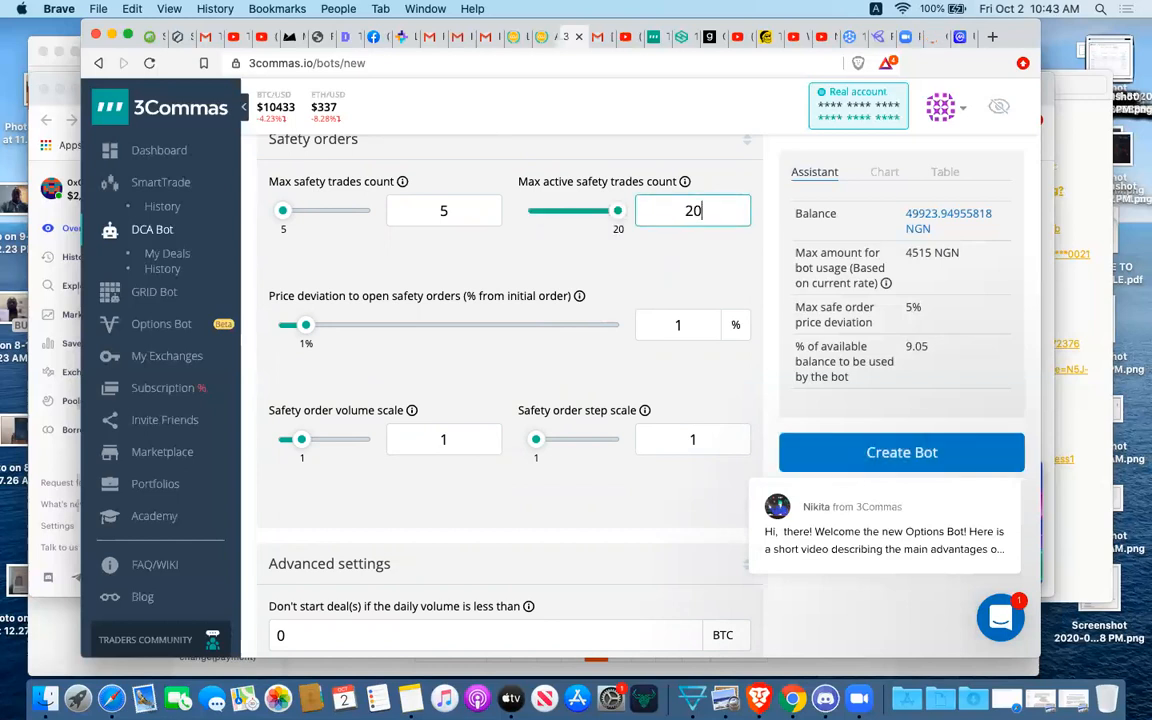
left_click(718, 284)
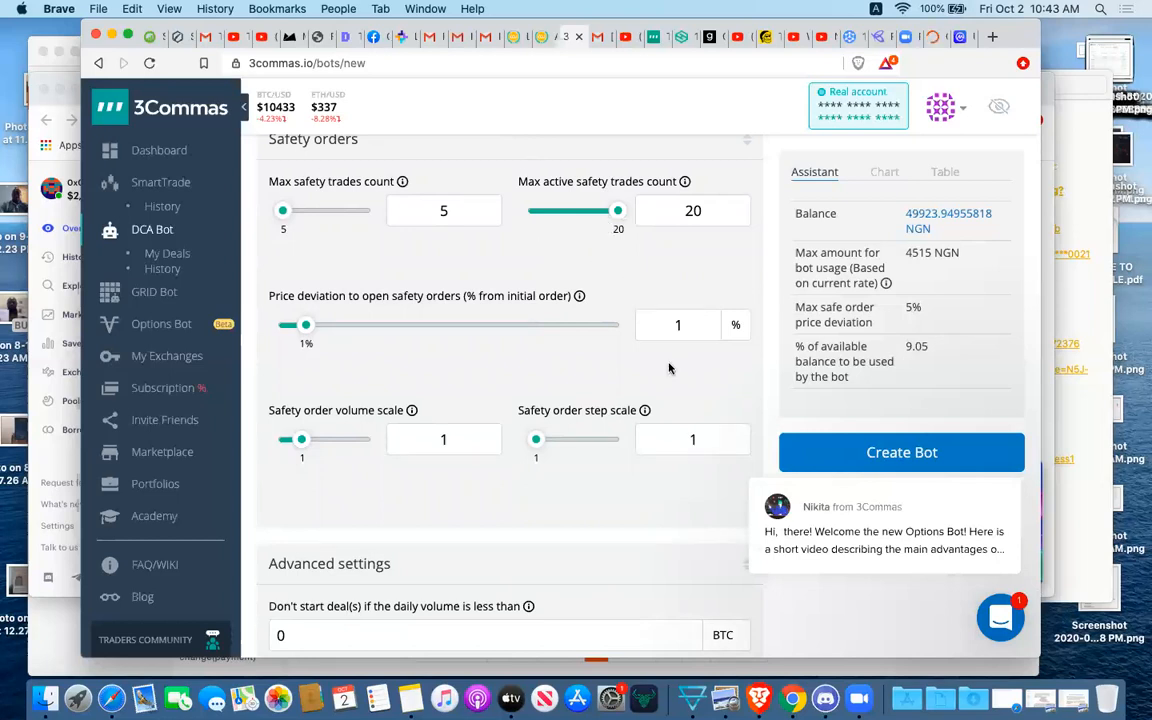
- Review the new bot's settings from the main settings and pair through strategy, take profit, safety orders and advanced settings
scroll(680, 375, "down", 5)
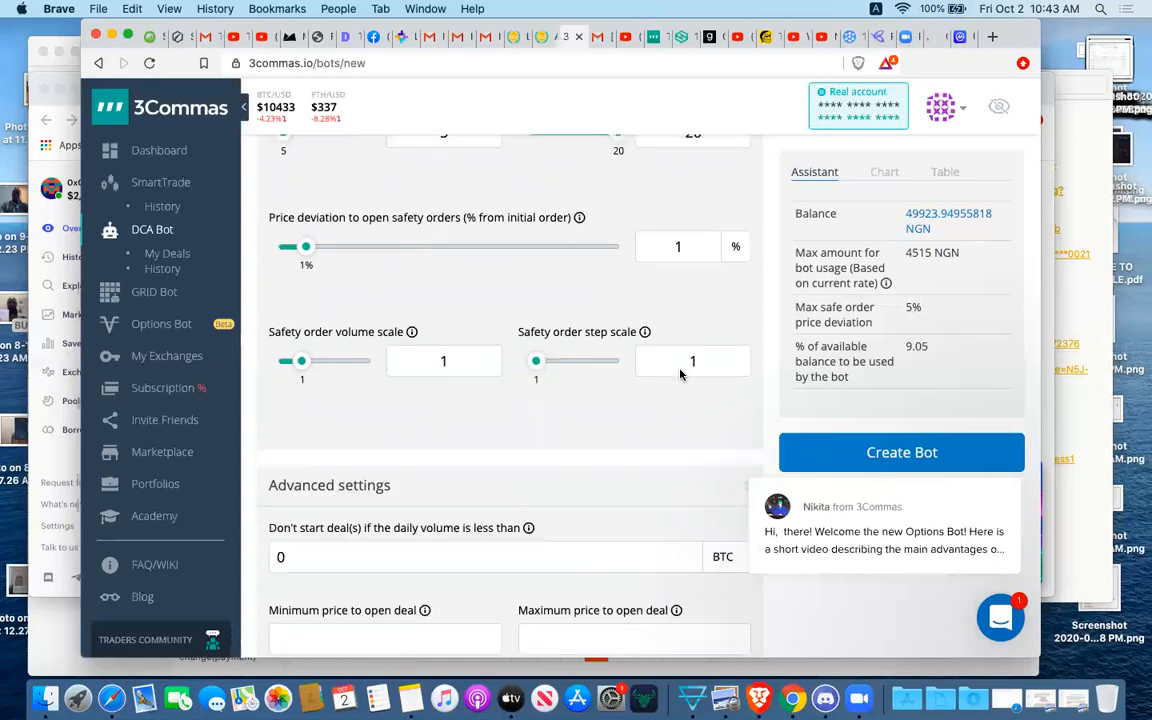
scroll(680, 375, "down", 2)
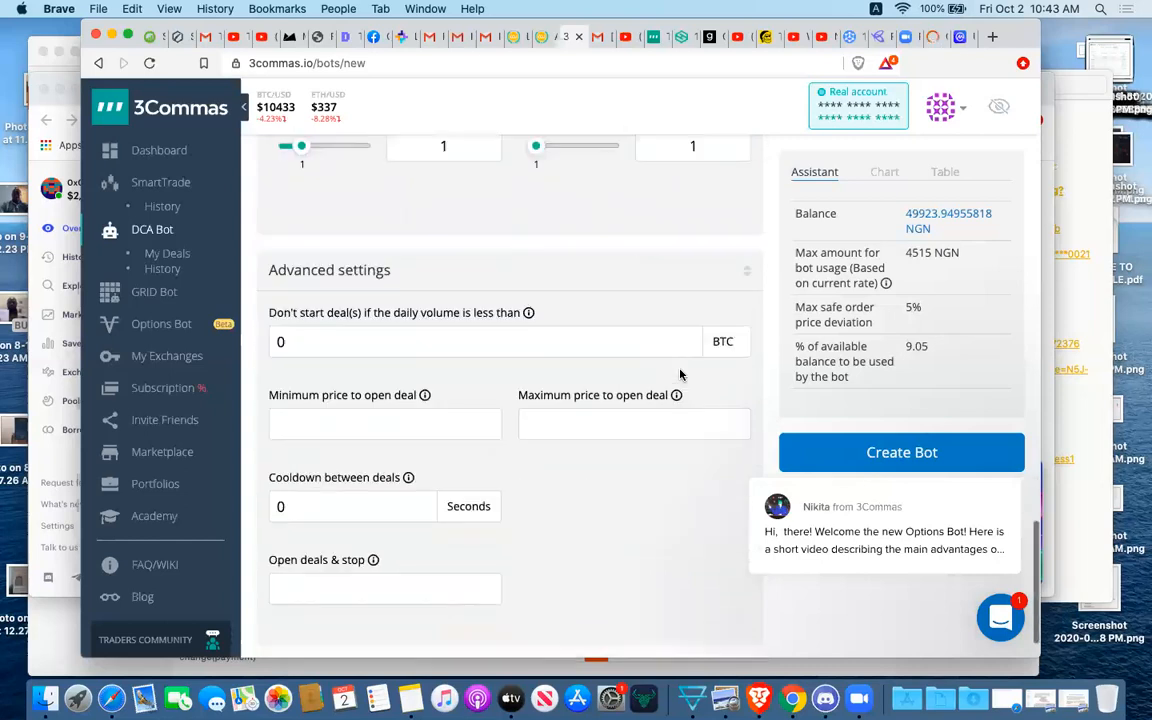
scroll(680, 372, "up", 10)
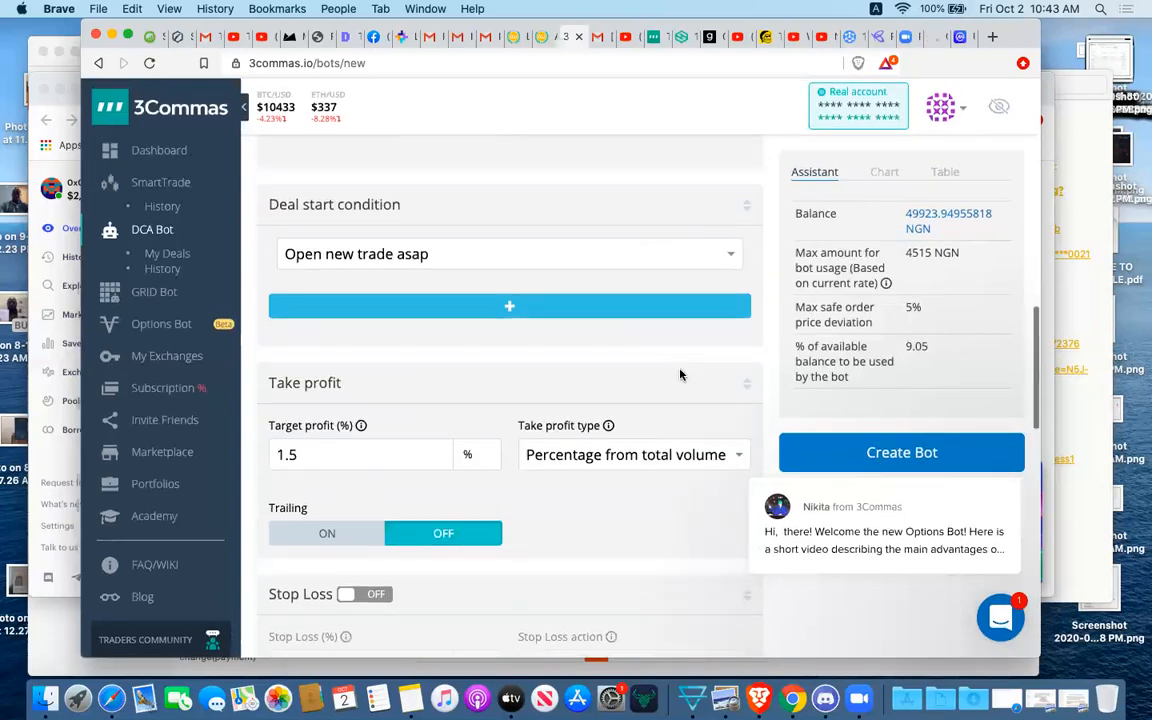
scroll(680, 369, "down", 15)
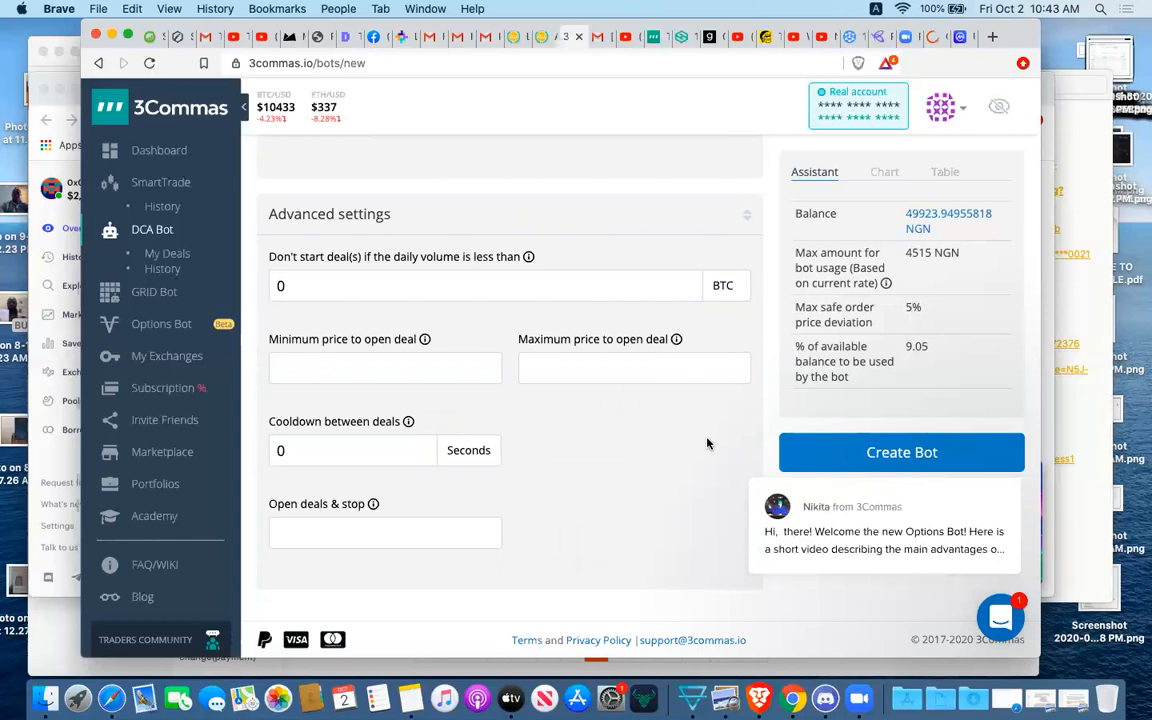
scroll(707, 442, "up", 8)
scroll(707, 442, "up", 5)
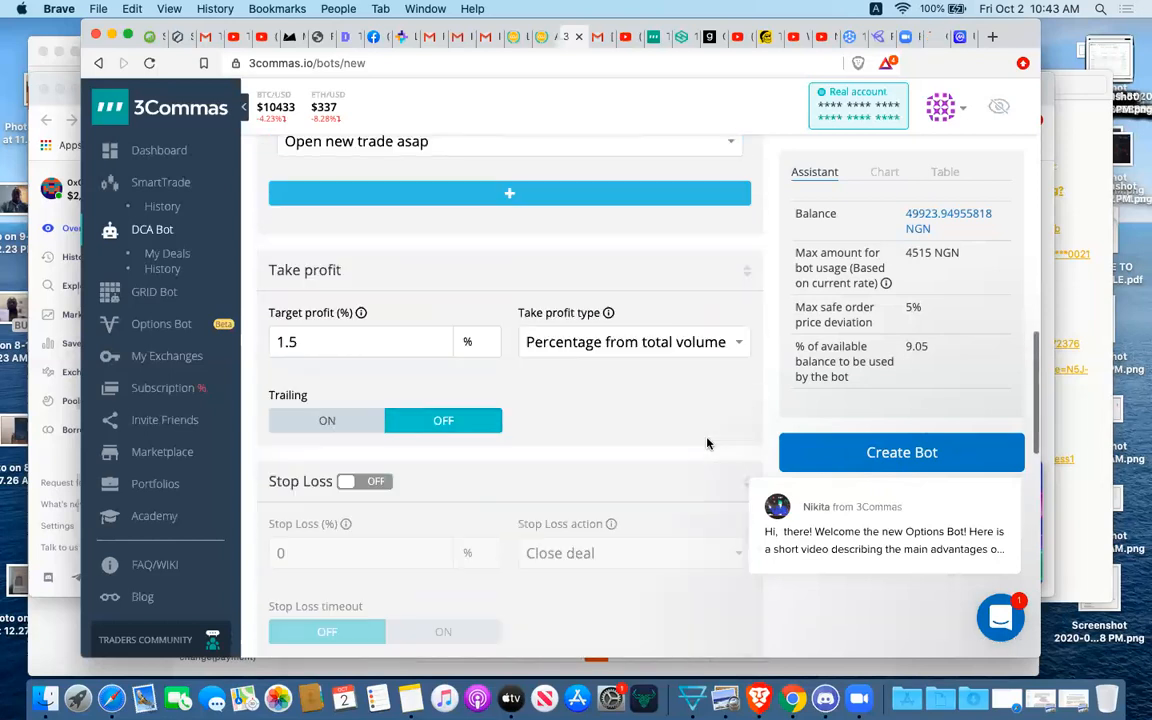
scroll(707, 442, "up", 4)
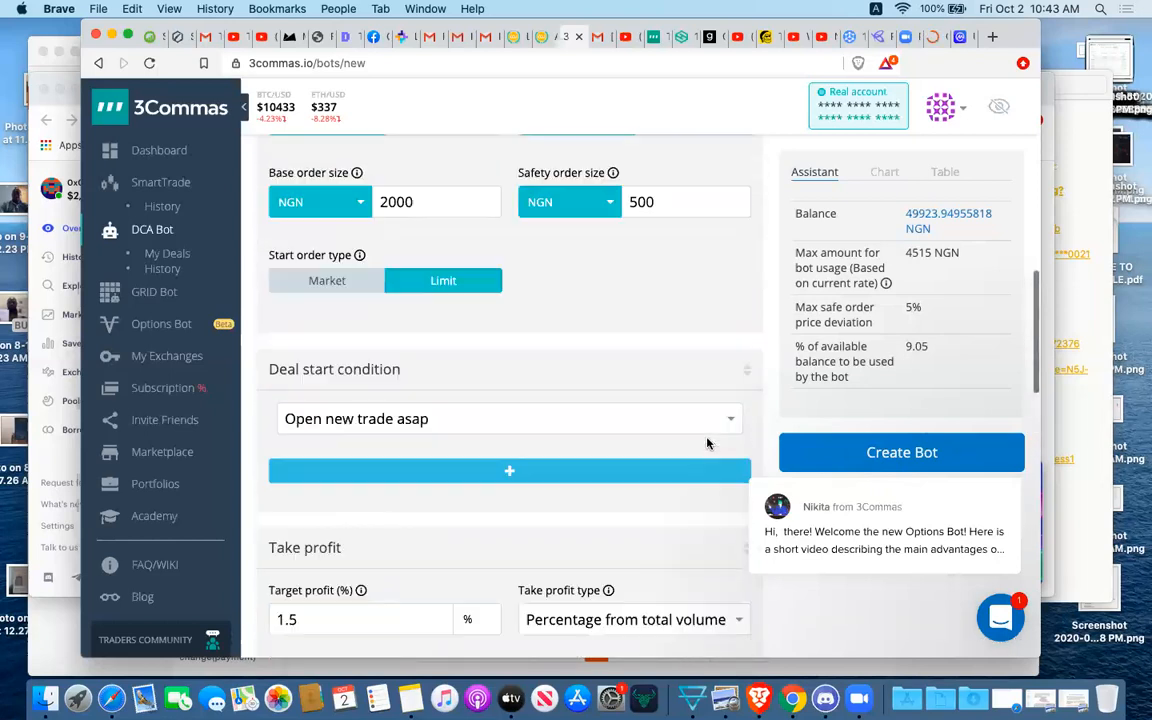
scroll(707, 442, "up", 1)
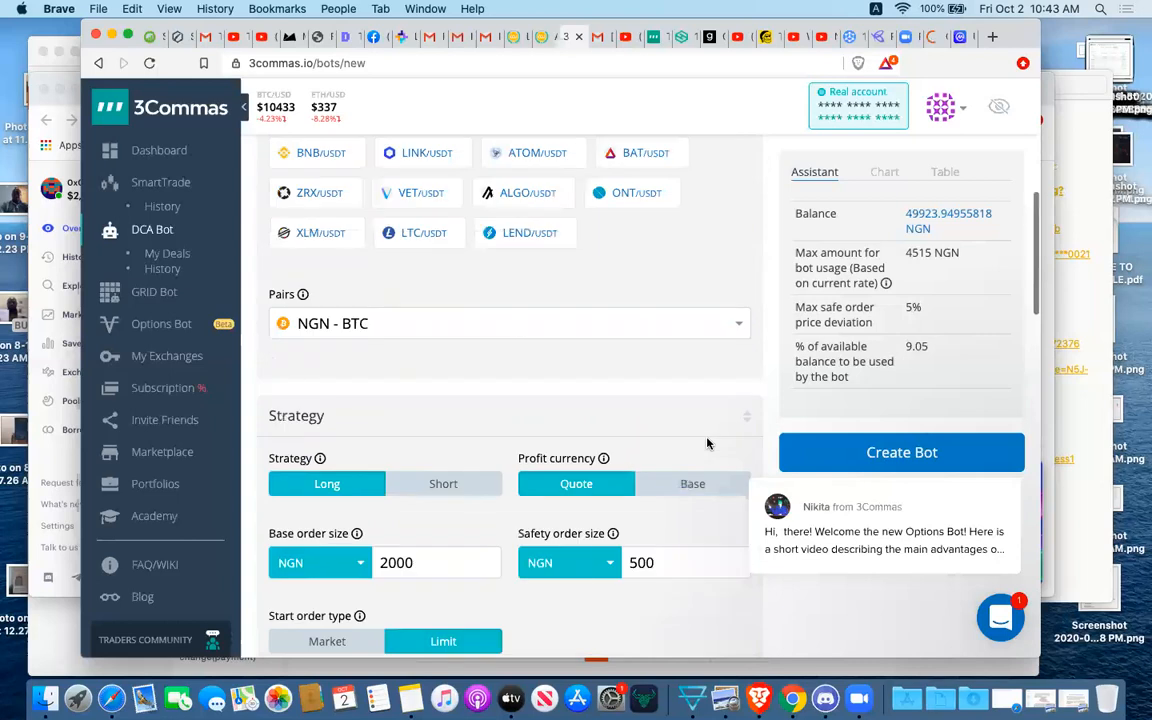
scroll(707, 442, "up", 3)
scroll(707, 442, "up", 2)
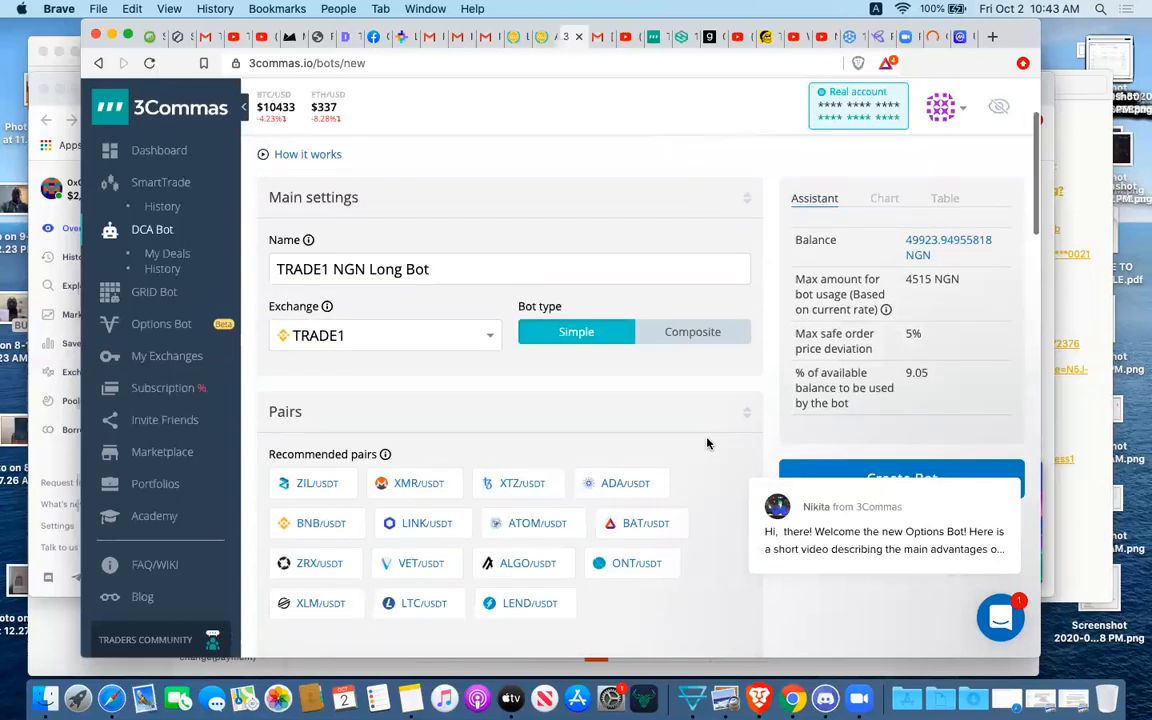
scroll(707, 442, "up", 1)
scroll(707, 442, "down", 3)
scroll(707, 443, "down", 6)
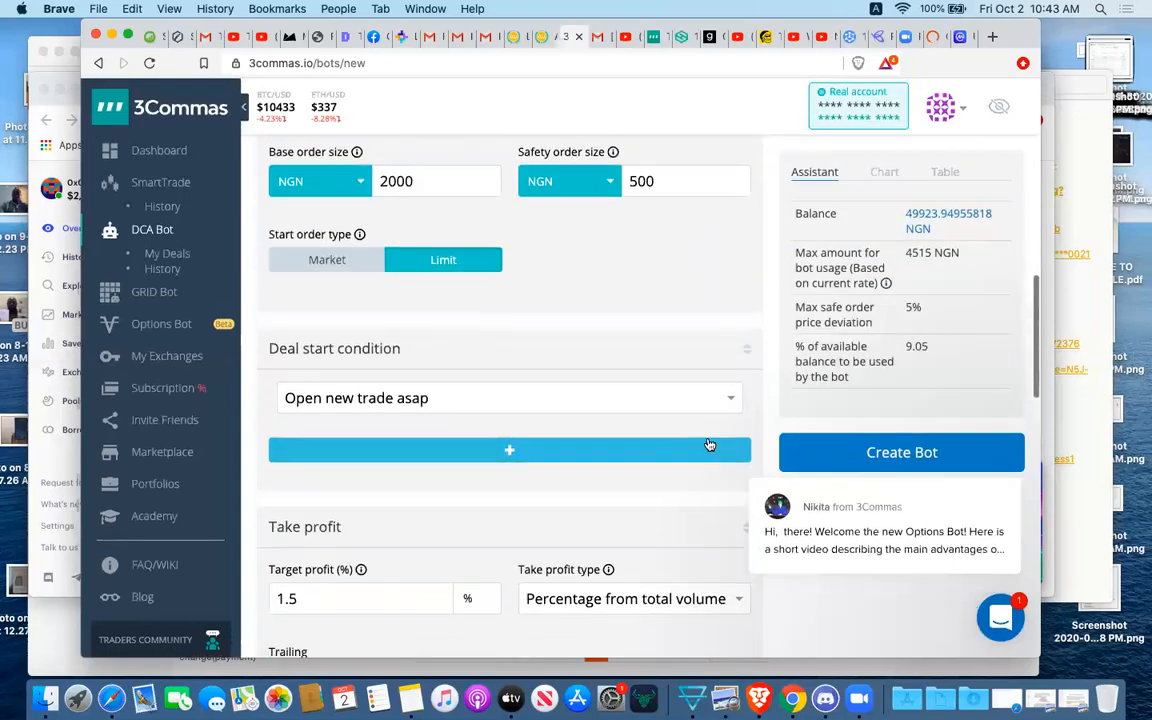
- Check the currency options available for the safety order size in the strategy settings
scroll(707, 443, "up", 2)
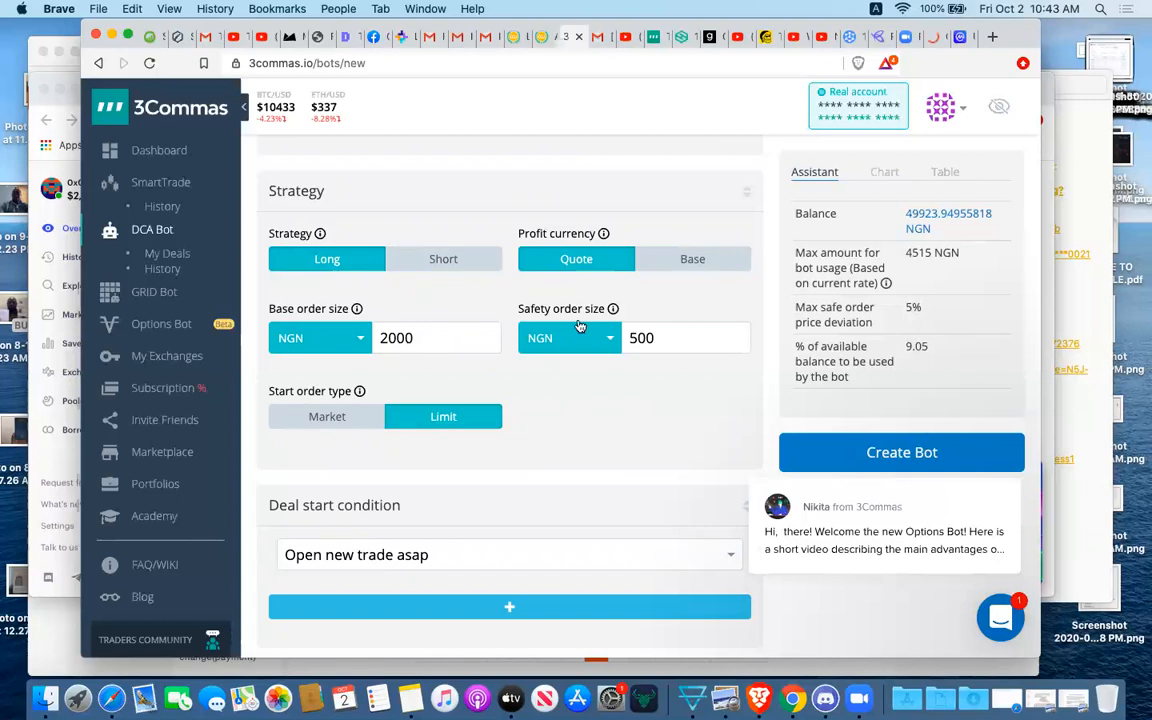
left_click(611, 341)
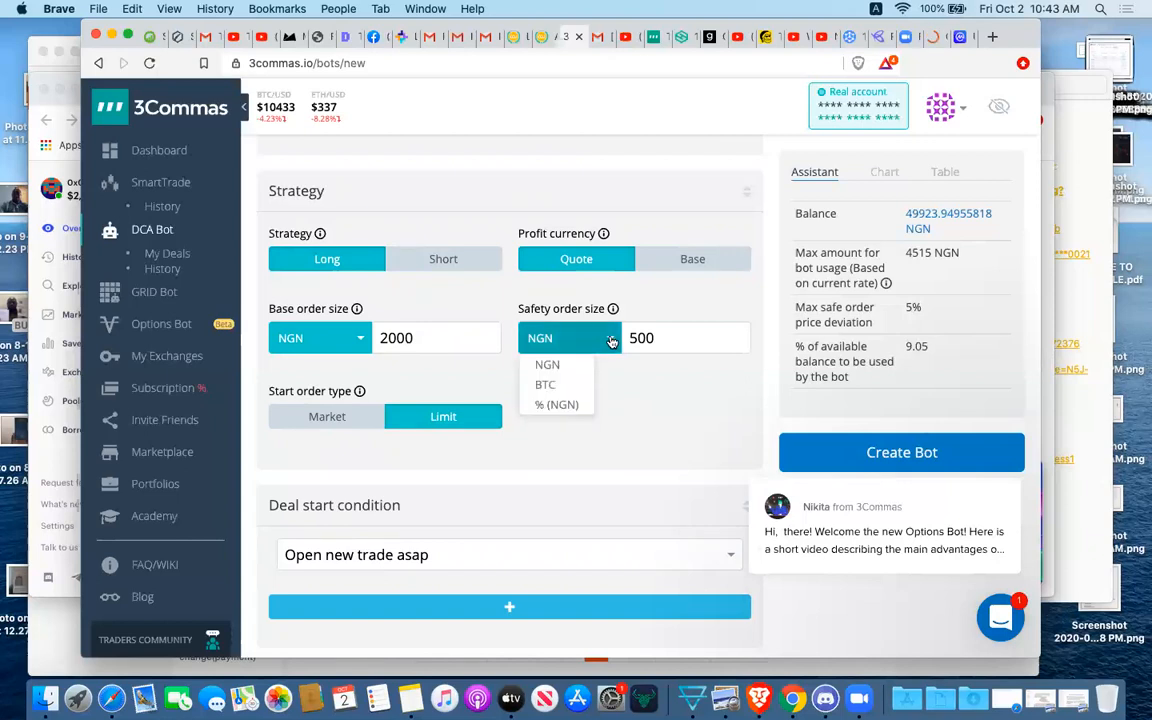
left_click(611, 341)
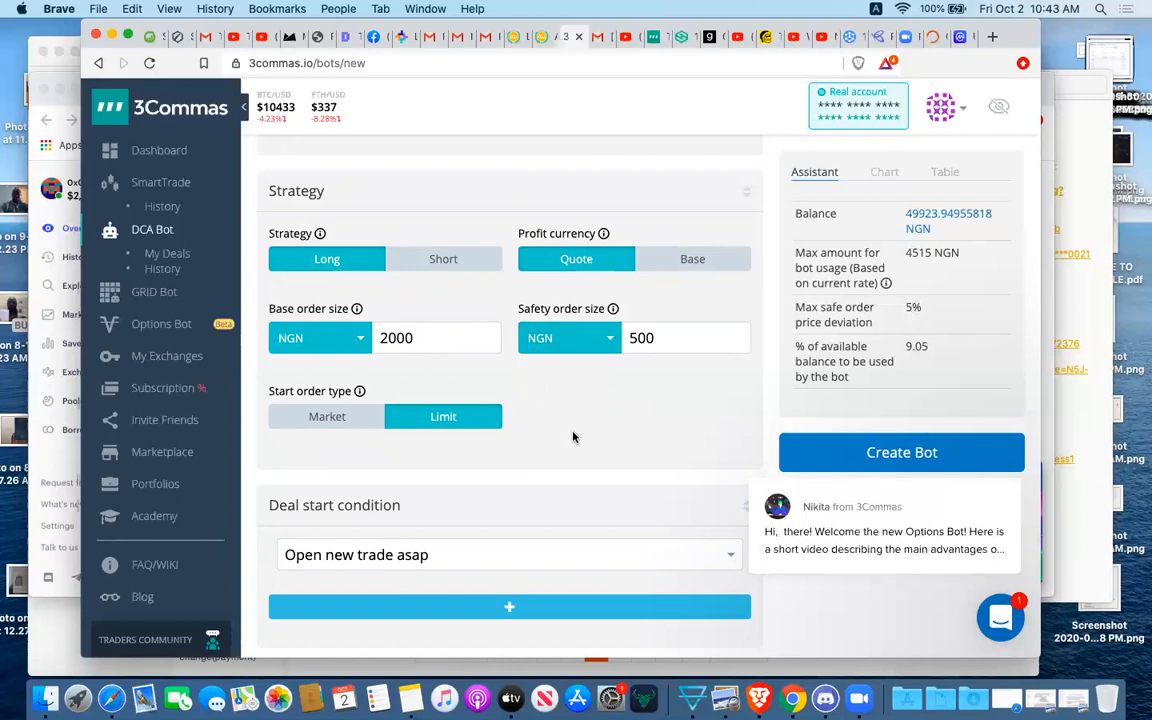
- Dismiss the chat message covering the form, then create the TRADE1 NGN Long Bot and start it
scroll(574, 438, "down", 2)
scroll(574, 440, "down", 10)
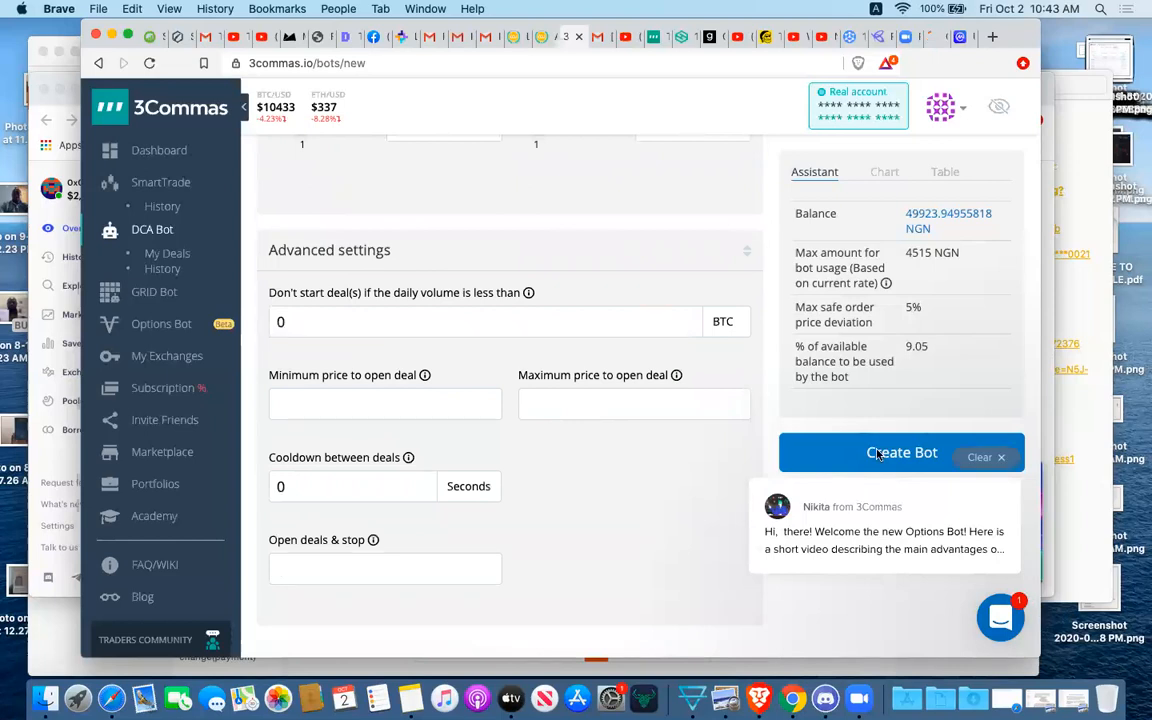
left_click(1003, 459)
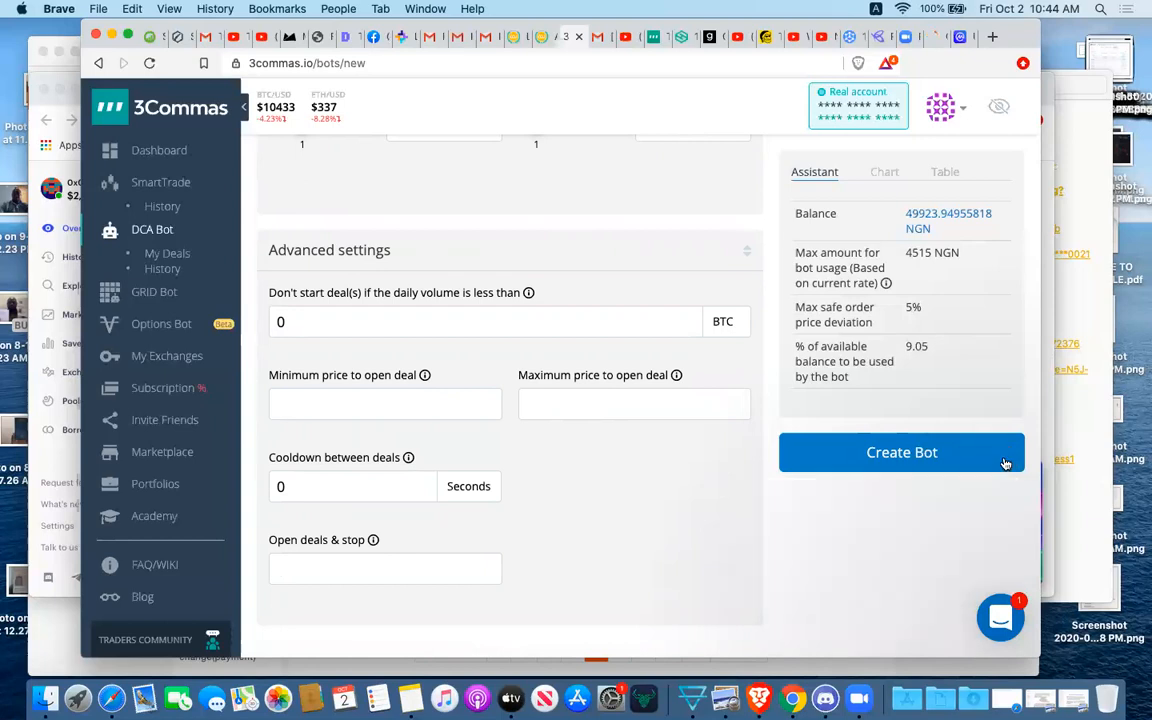
left_click(920, 464)
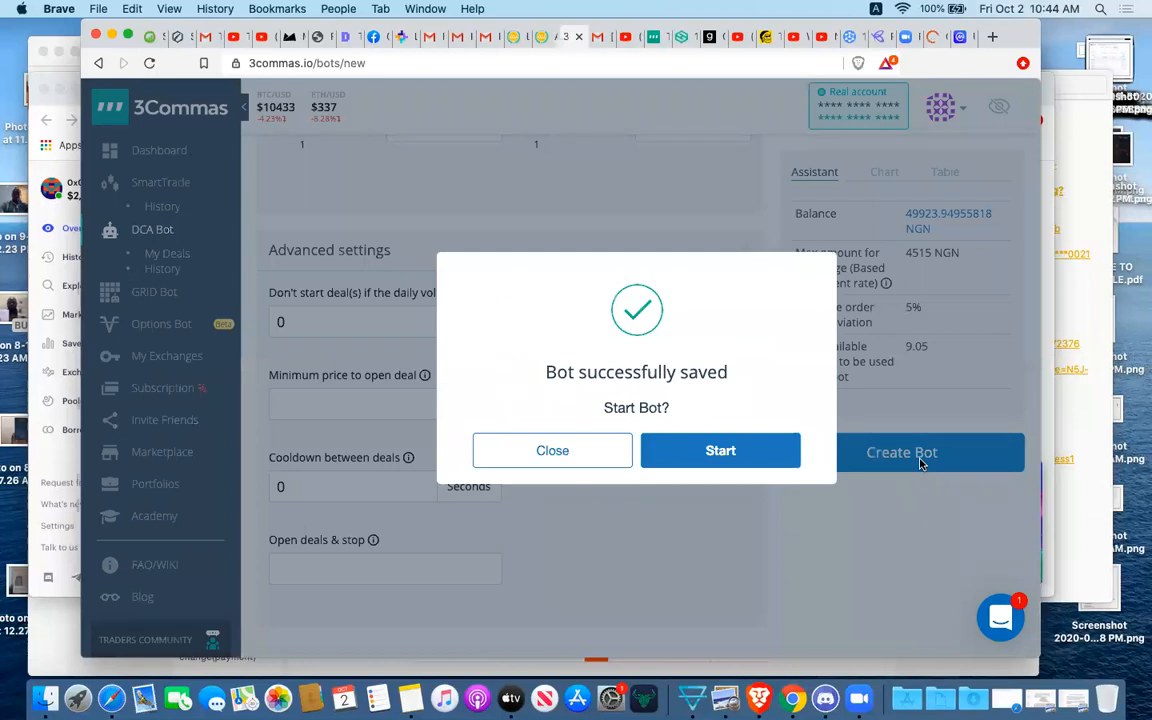
left_click(686, 454)
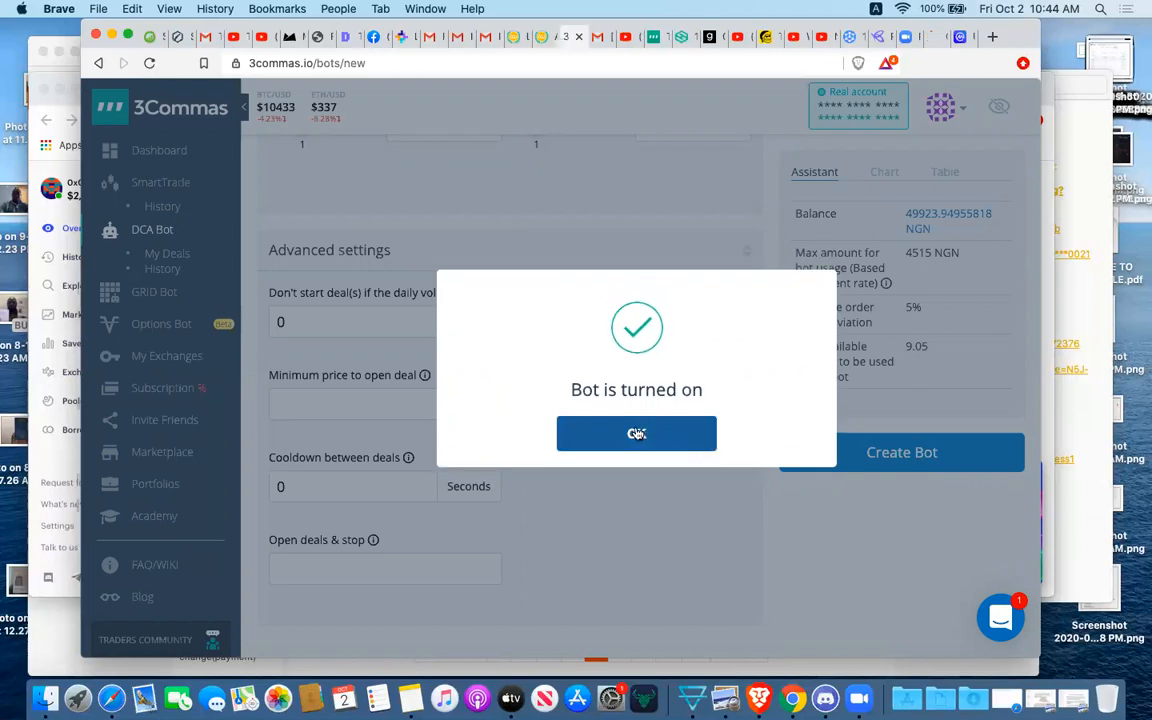
left_click(636, 433)
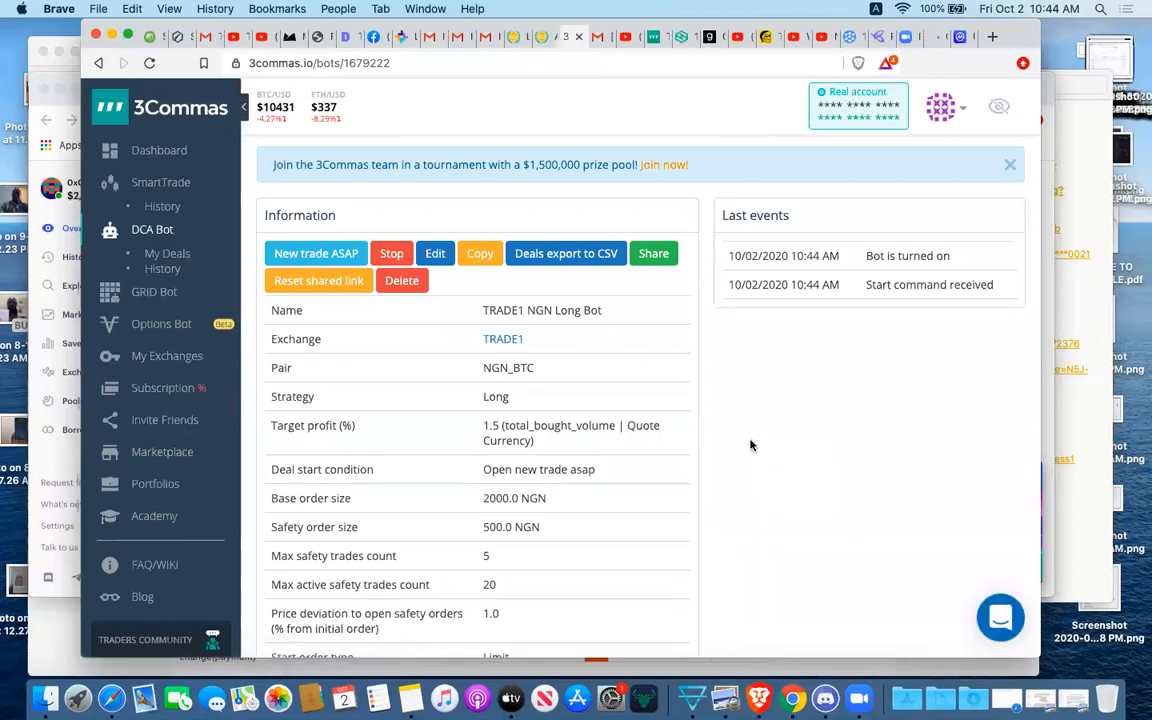
- Review the started bot's information page, including its parameters and the list of control messages
scroll(751, 442, "down", 2)
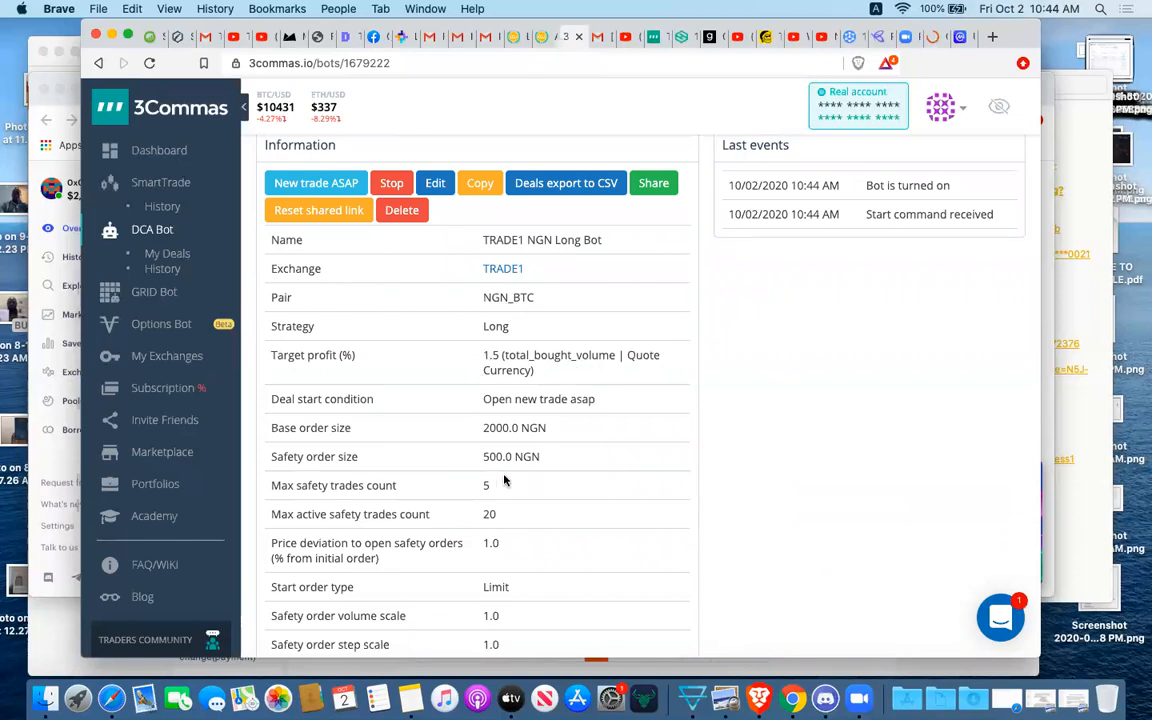
scroll(524, 461, "down", 3)
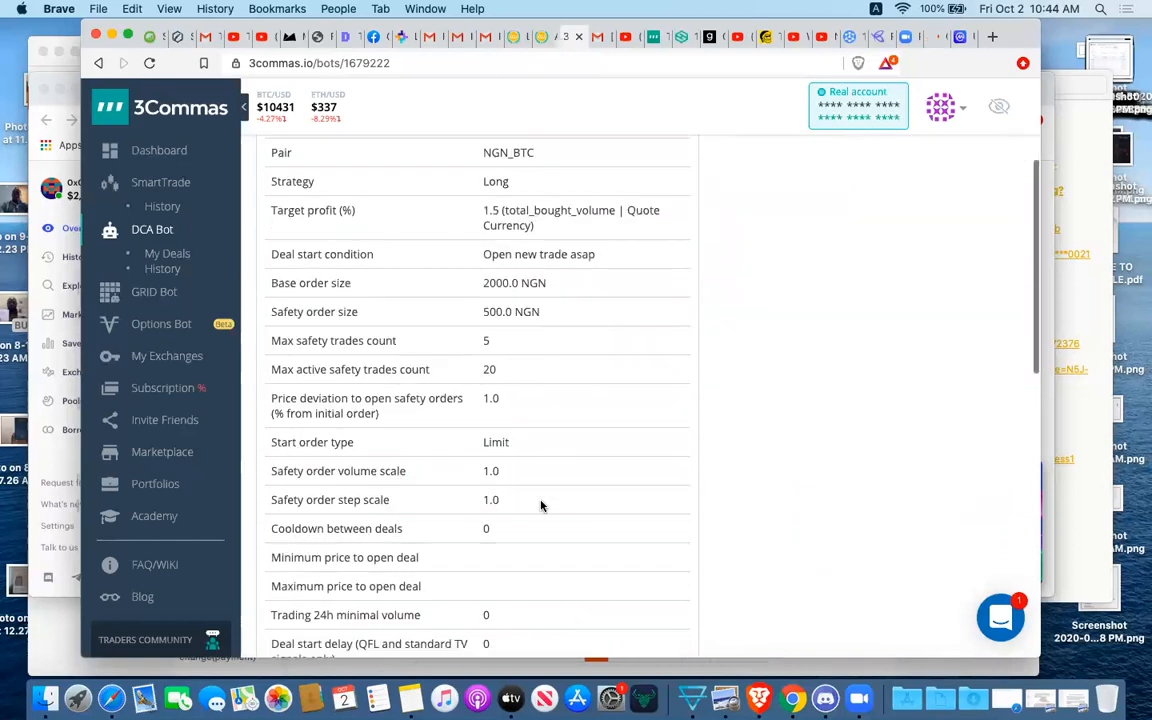
scroll(540, 505, "down", 15)
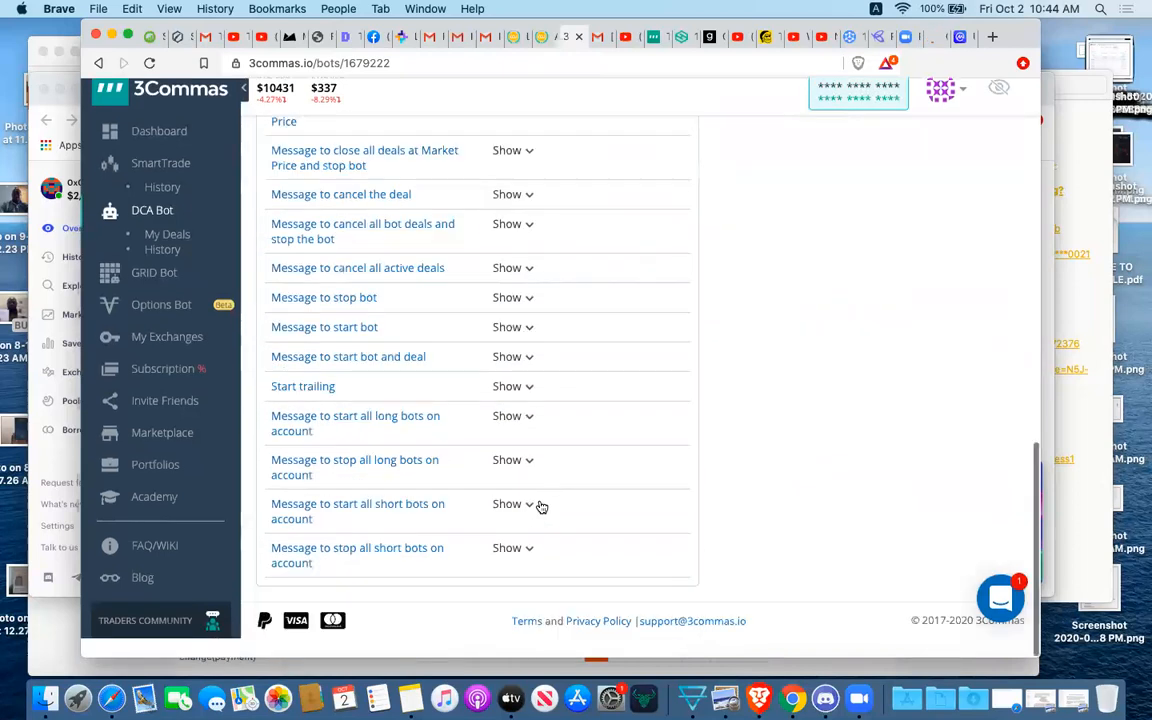
scroll(540, 505, "up", 15)
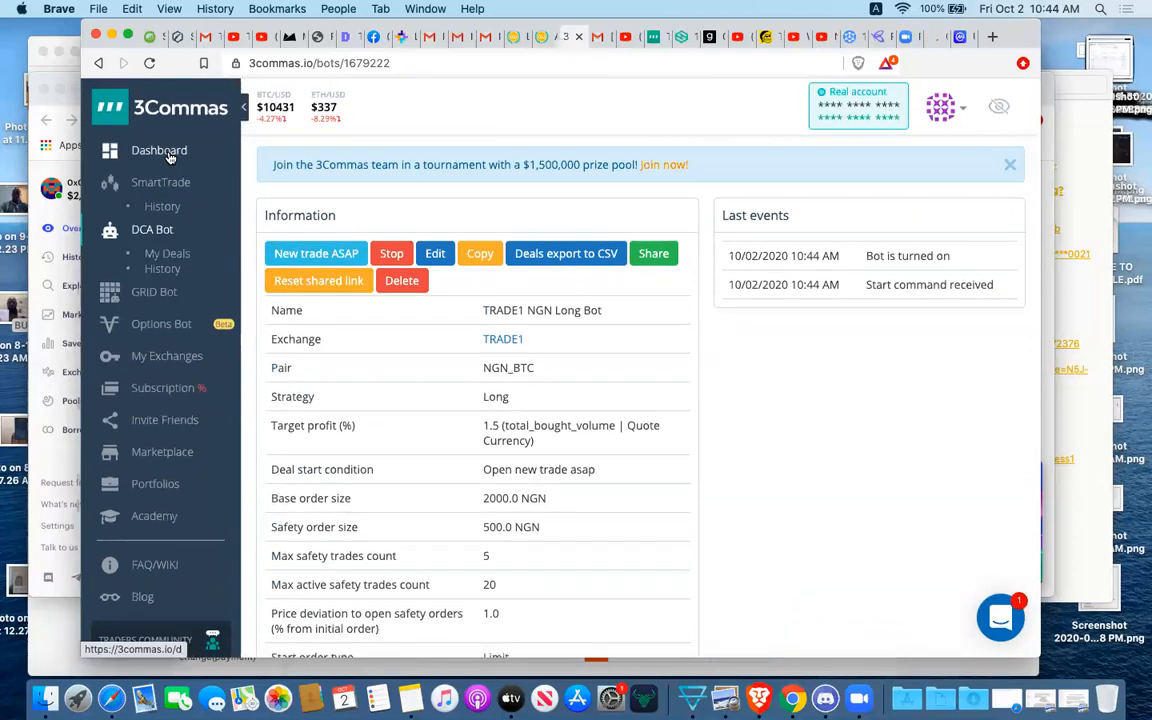
- Open the dashboard and review the bot and smart trade summaries and the TRADE1 Binance token table
left_click(169, 154)
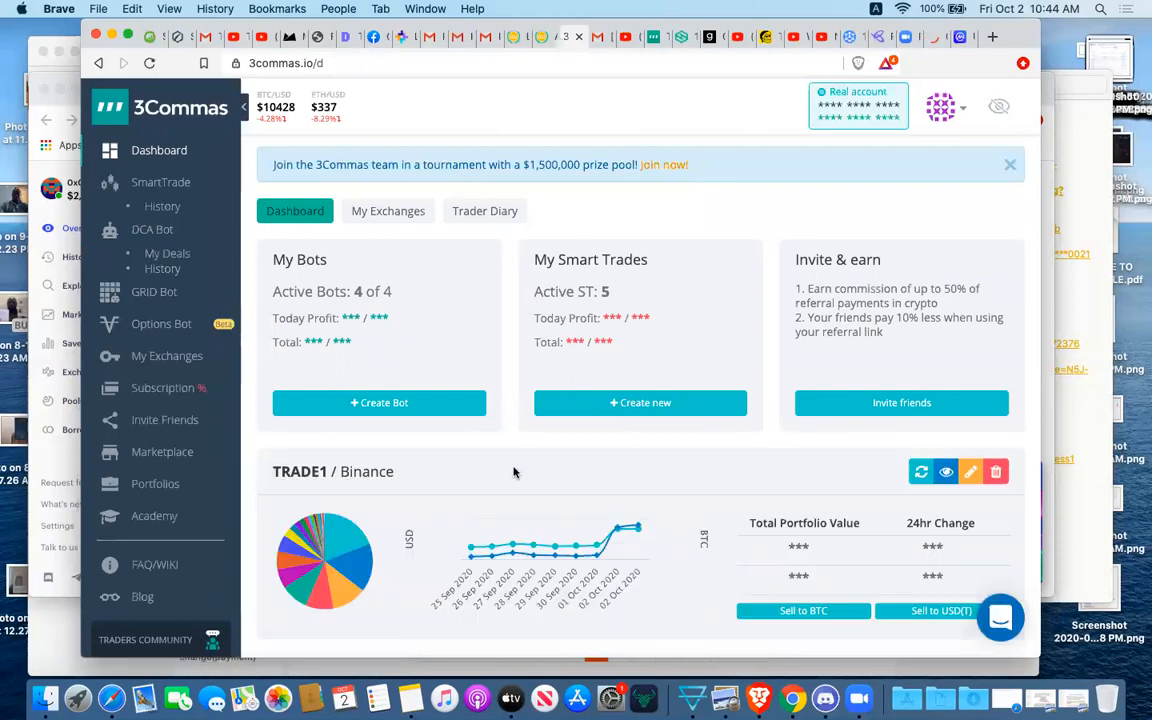
scroll(514, 472, "down", 5)
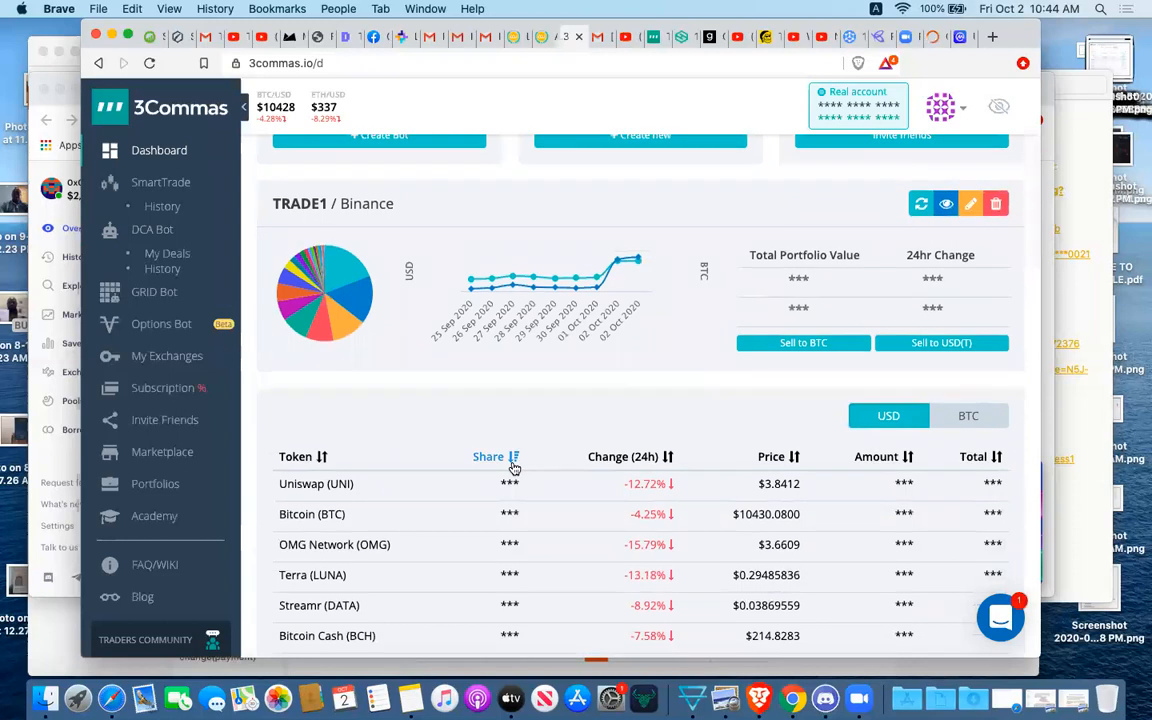
scroll(514, 468, "down", 4)
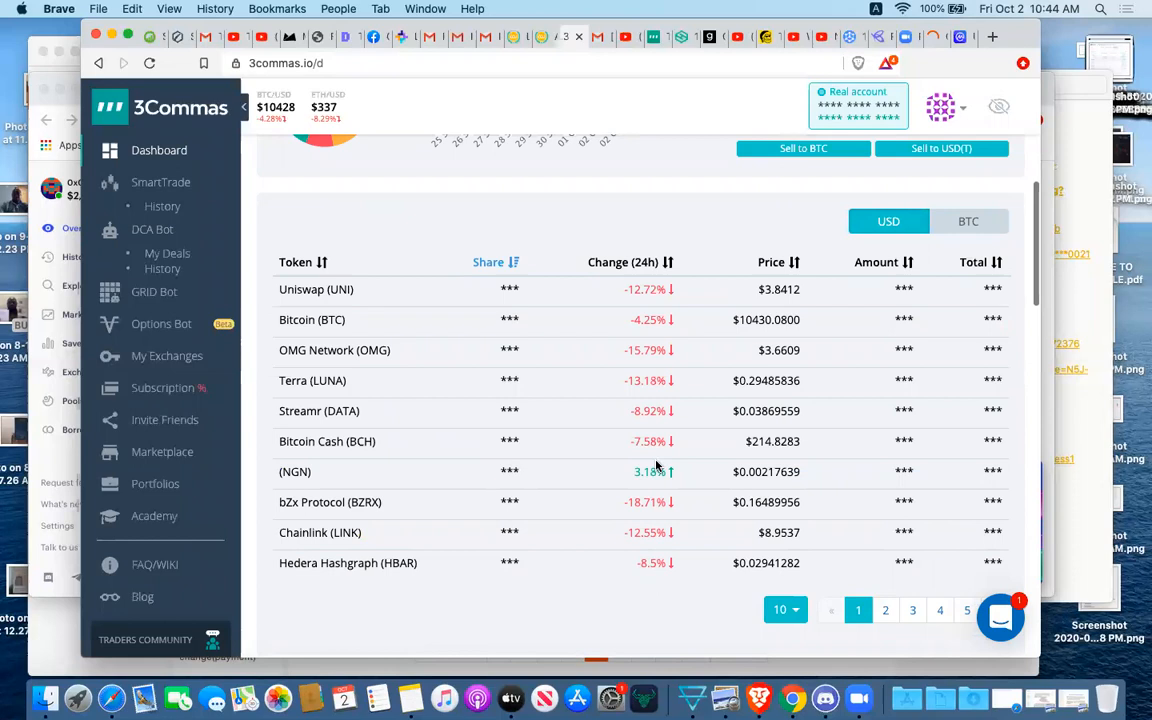
scroll(657, 467, "up", 4)
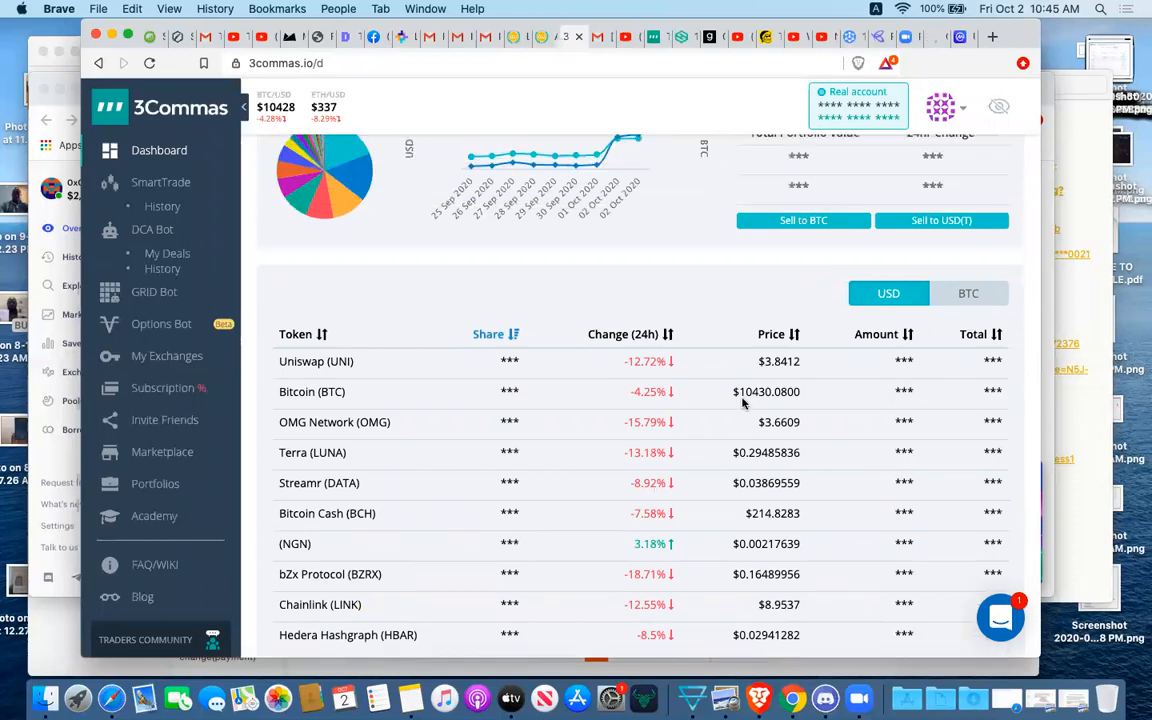
scroll(743, 403, "up", 5)
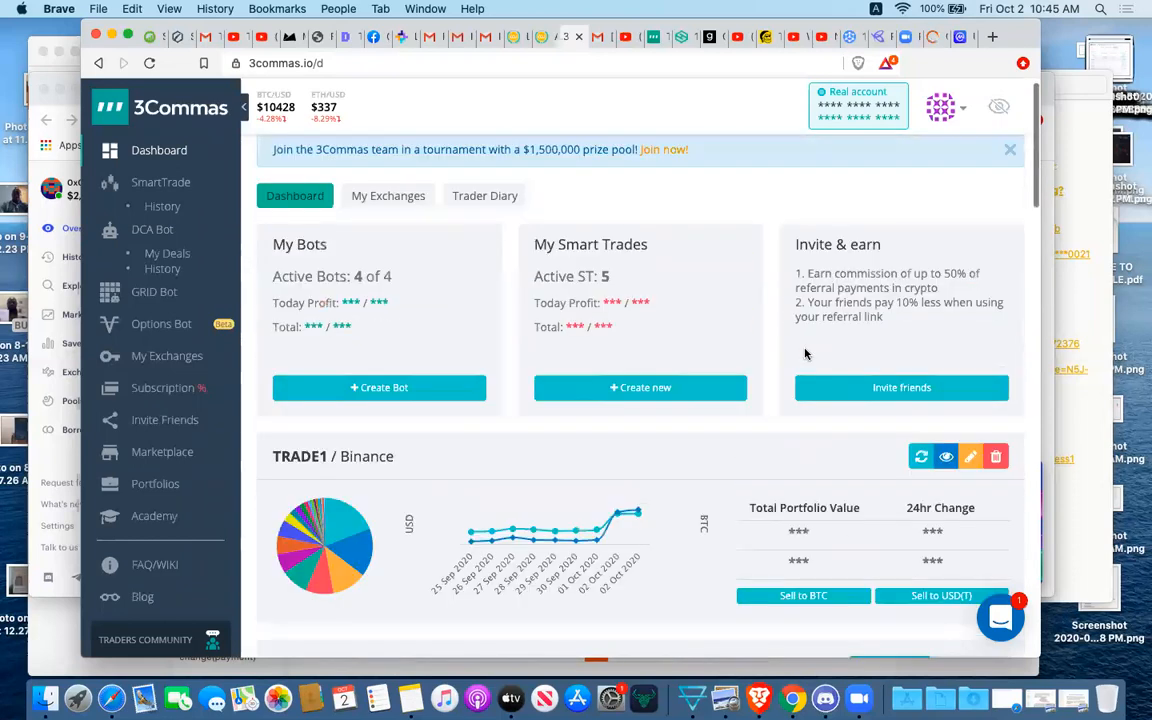
- Reveal the hidden account balances and examine the TRADE1 portfolio's token shares, amounts and totals
left_click(999, 106)
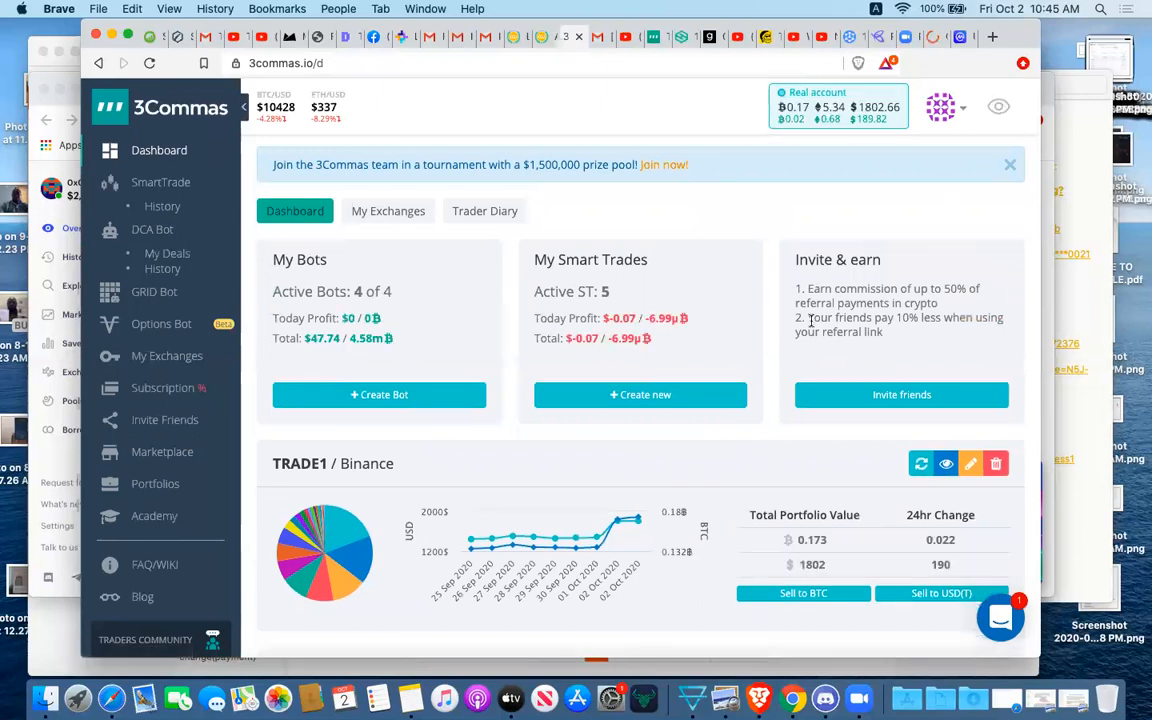
scroll(715, 465, "down", 3)
scroll(715, 465, "down", 10)
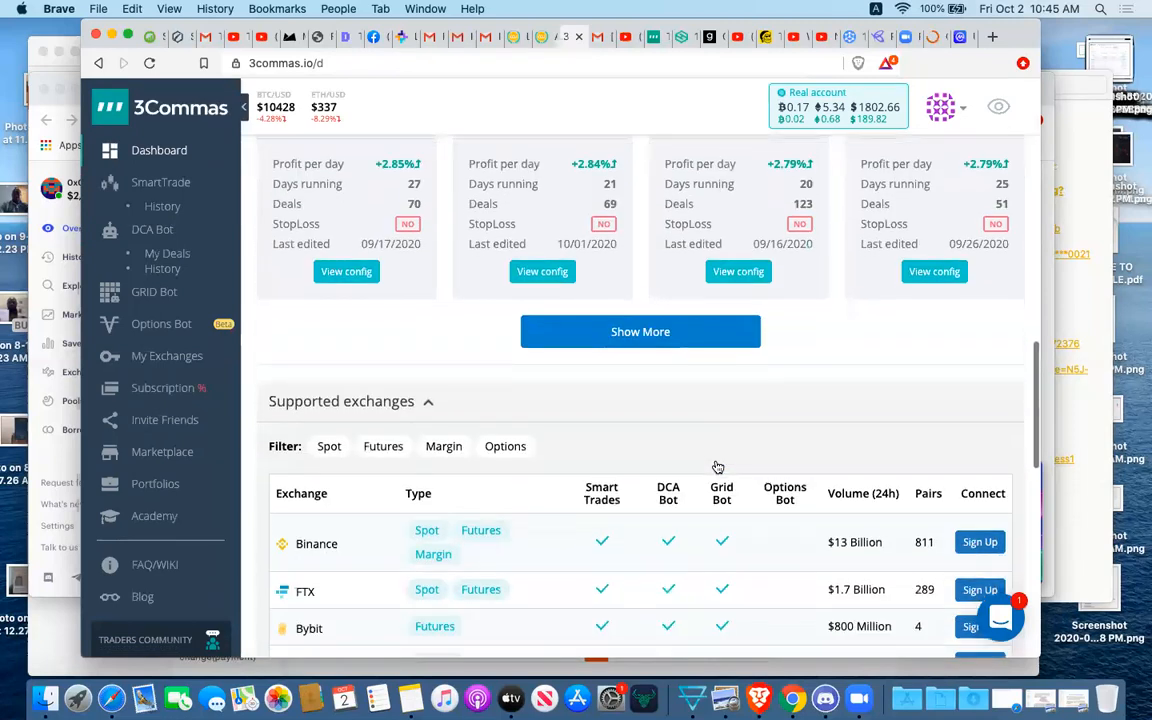
scroll(716, 466, "up", 10)
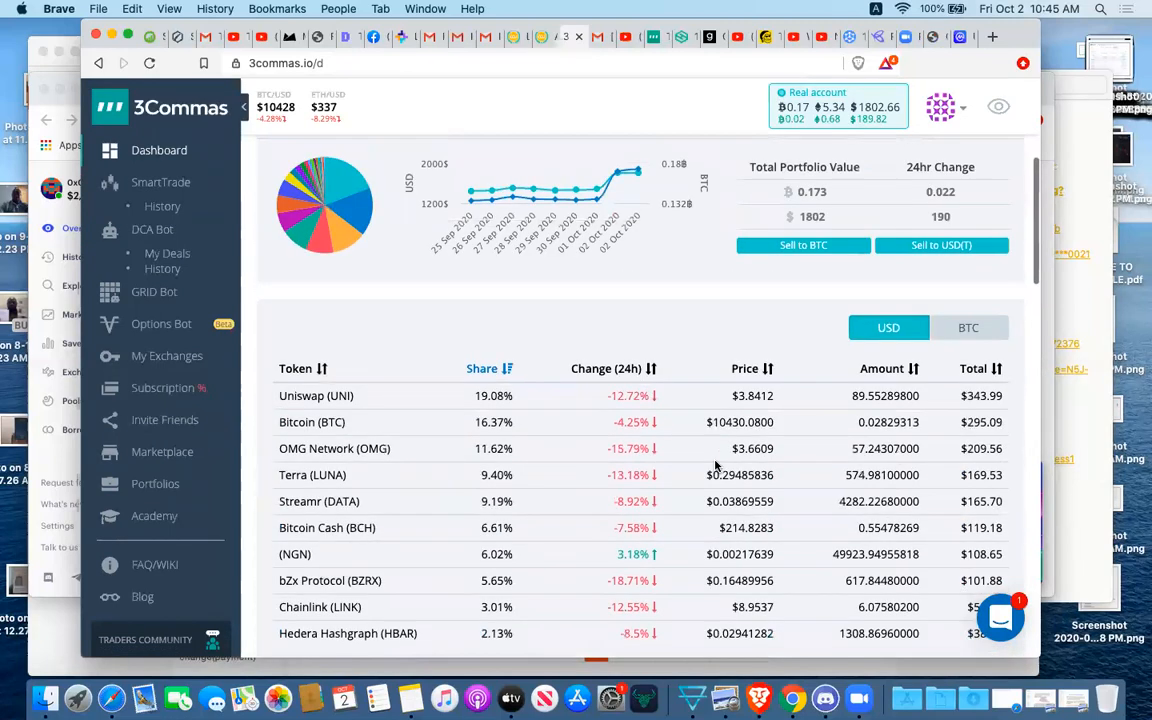
scroll(716, 466, "down", 1)
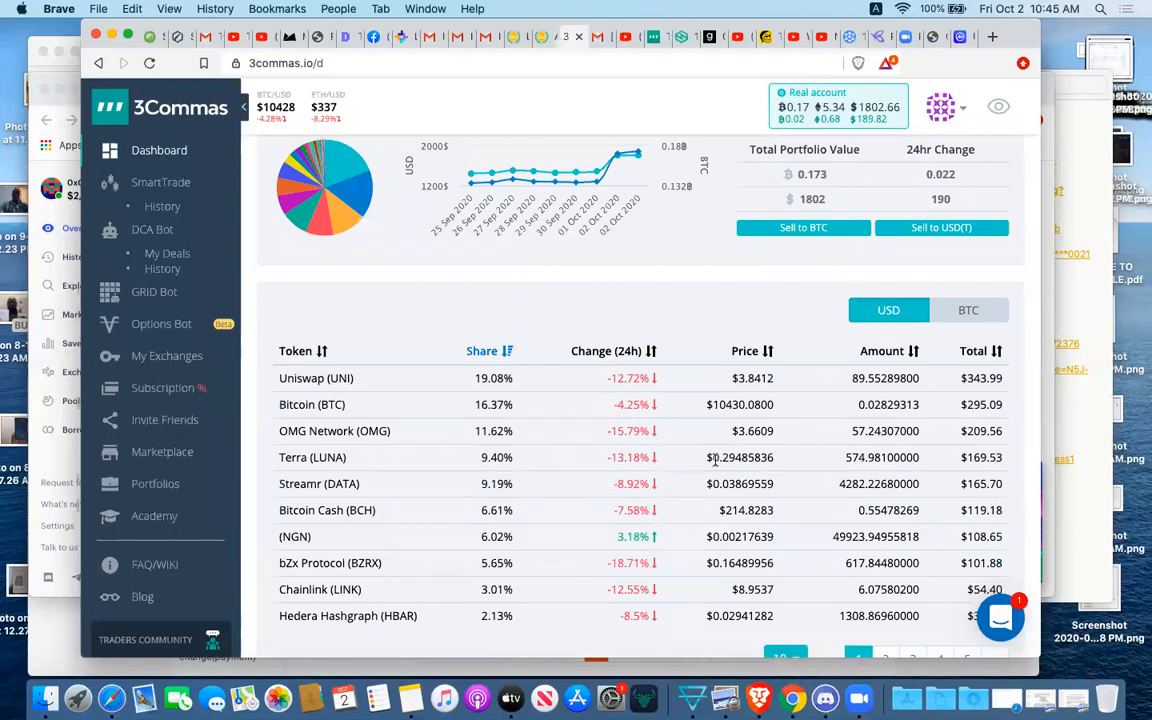
- Open the GRID Bot page and set the market for the TRADE1 account to NGN
left_click(163, 291)
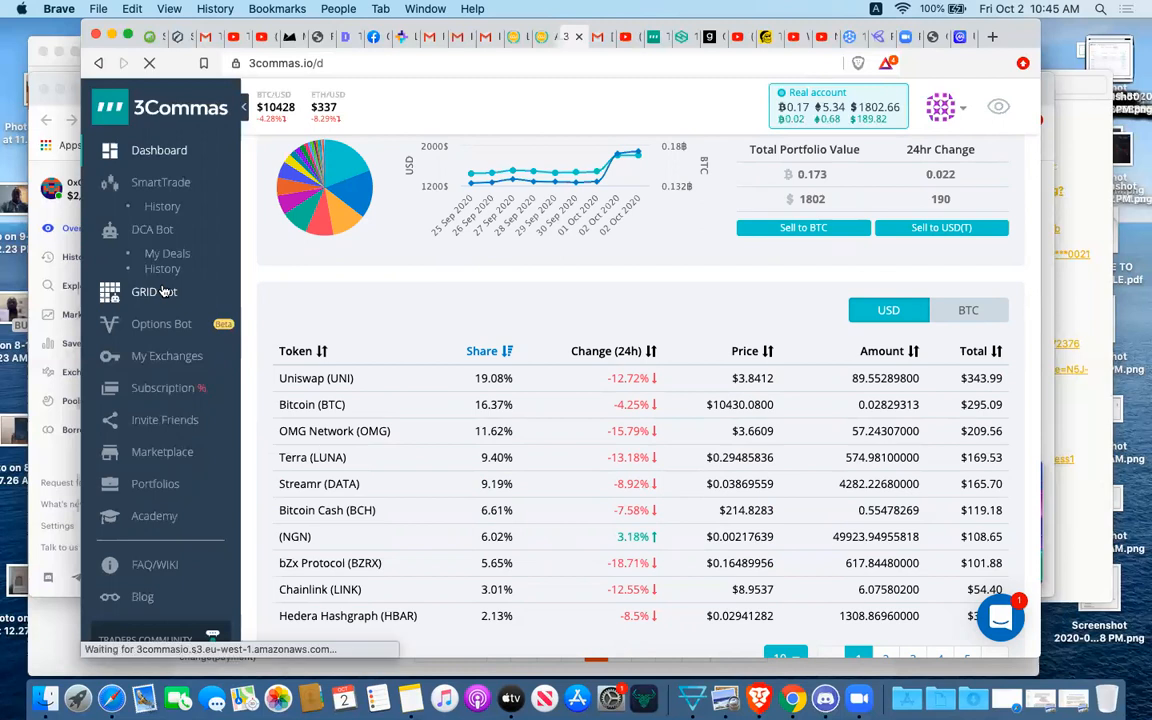
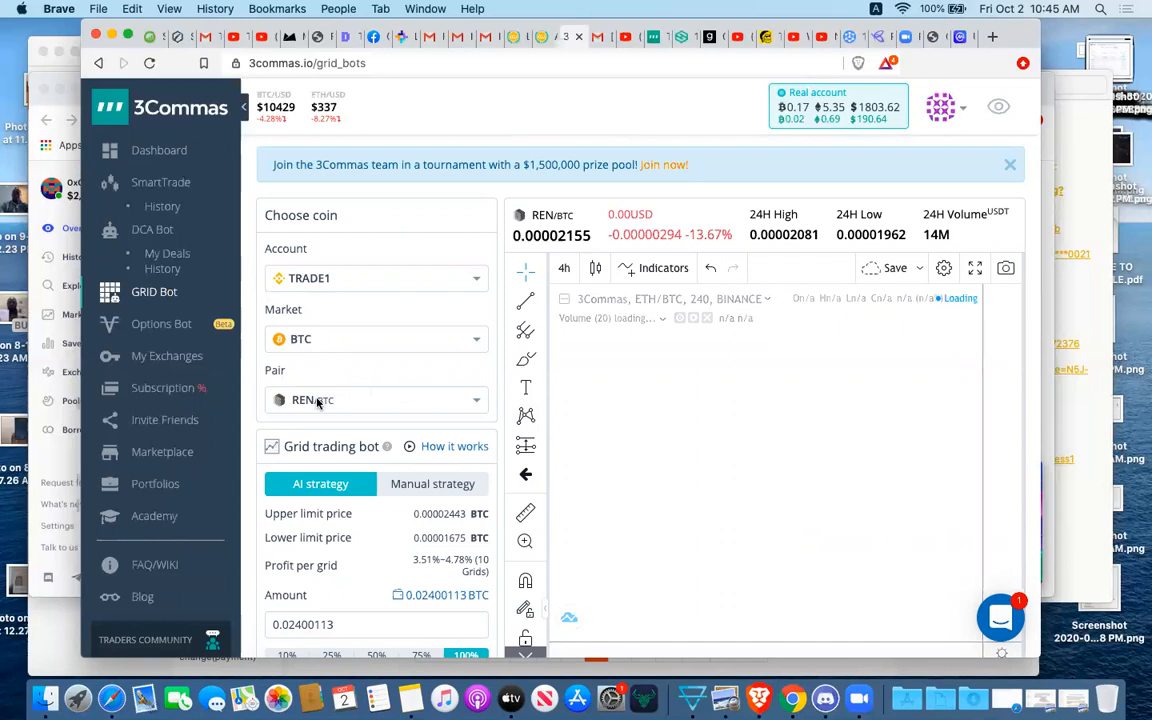
left_click(440, 340)
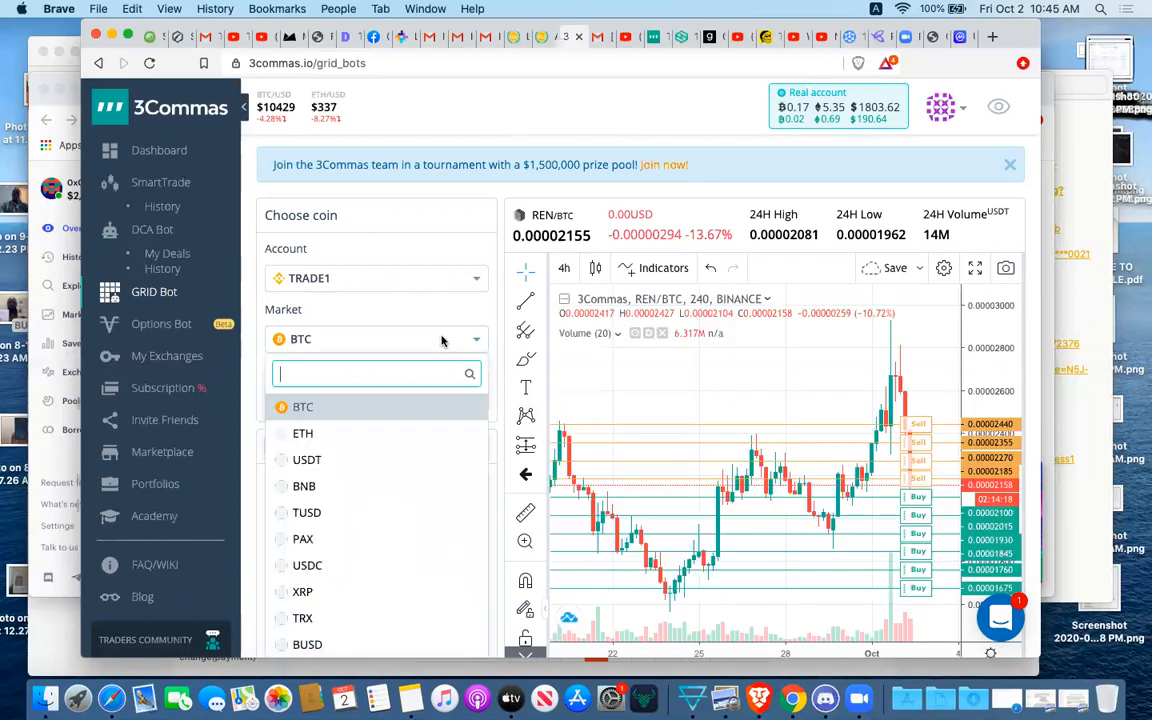
type("ngn")
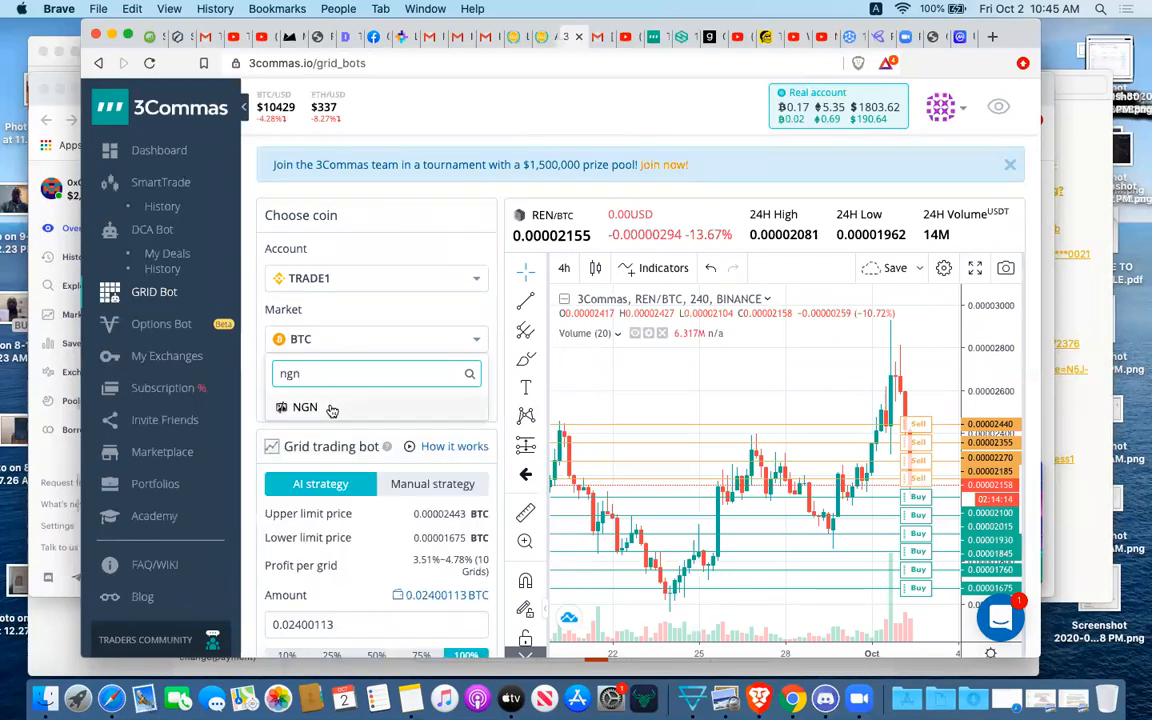
left_click(332, 408)
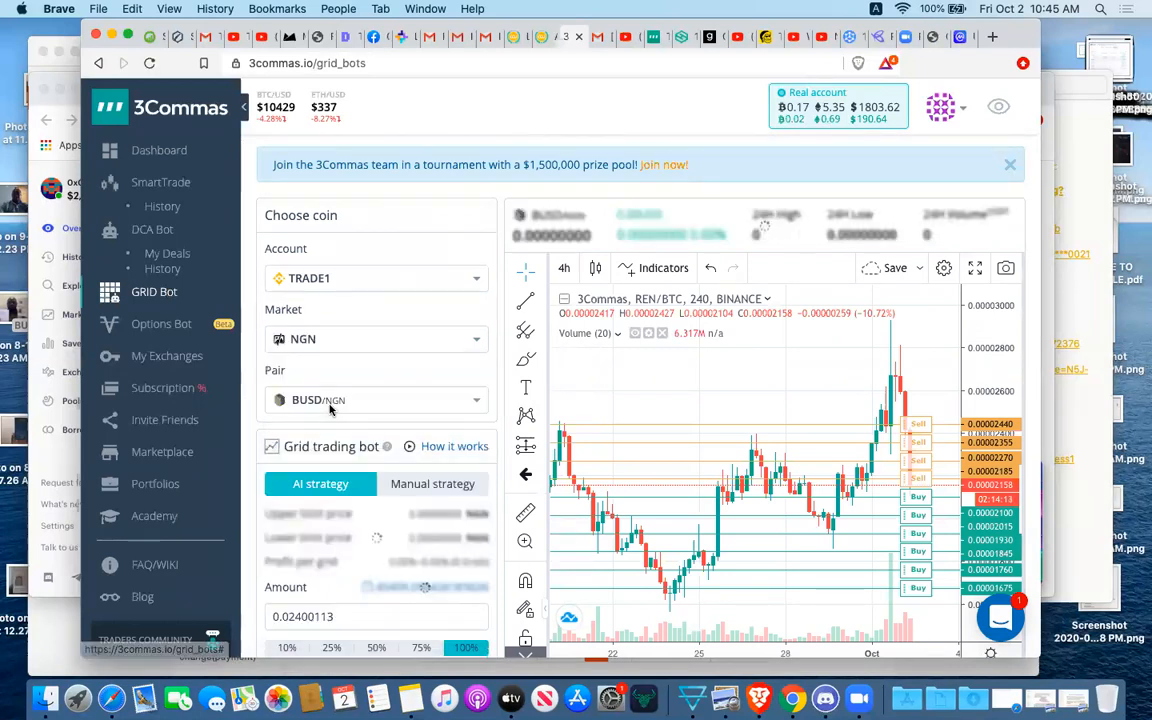
- Set the grid bot's trading pair to BTC/NGN
left_click(348, 401)
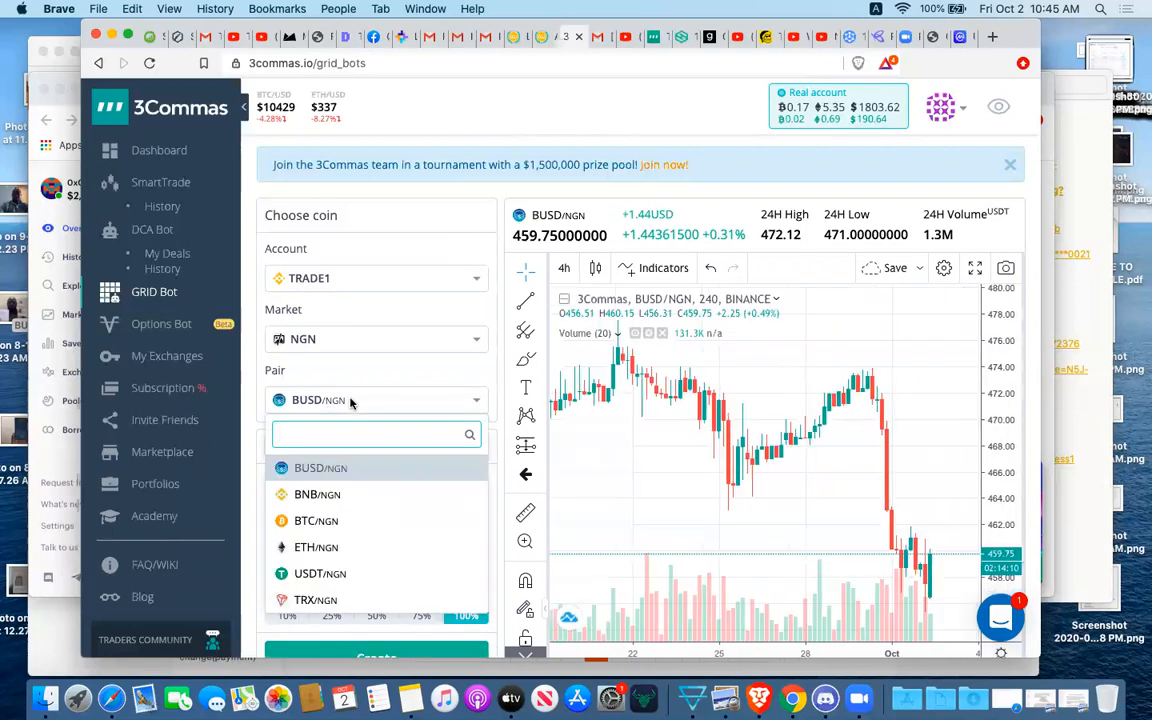
type("btc")
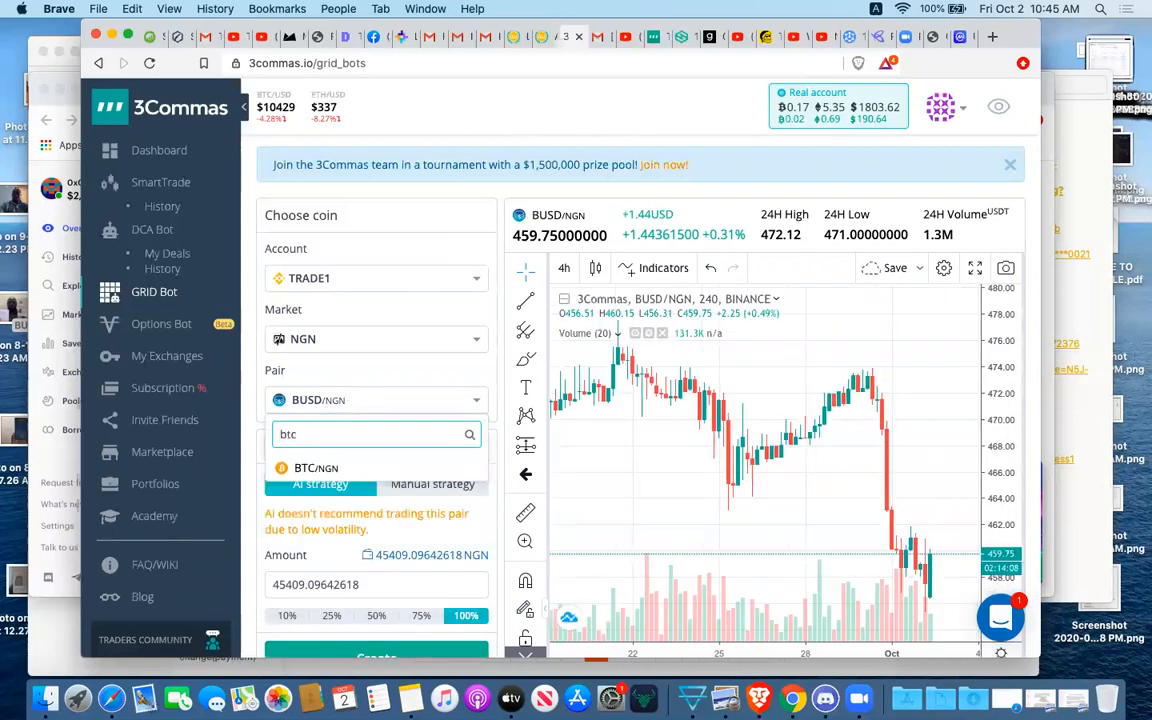
left_click(312, 468)
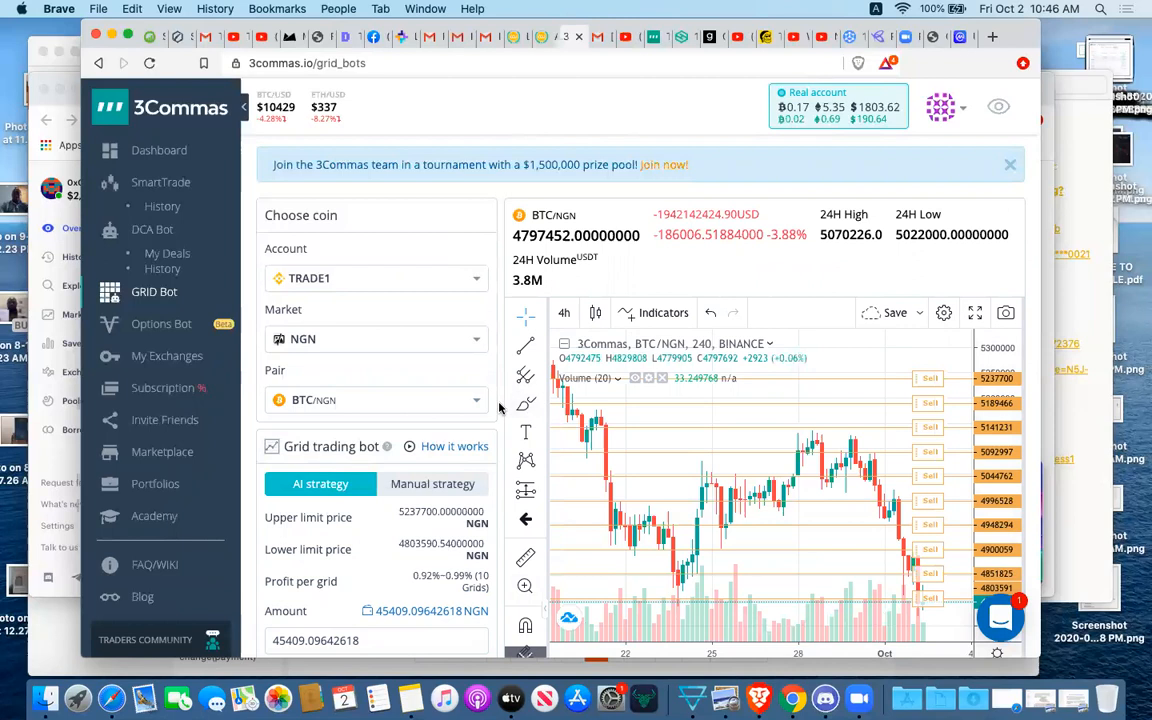
- Create the BTC/NGN grid bot with the AI strategy, allocating 50% of the available NGN balance, and dismiss the creation notice
scroll(500, 406, "down", 4)
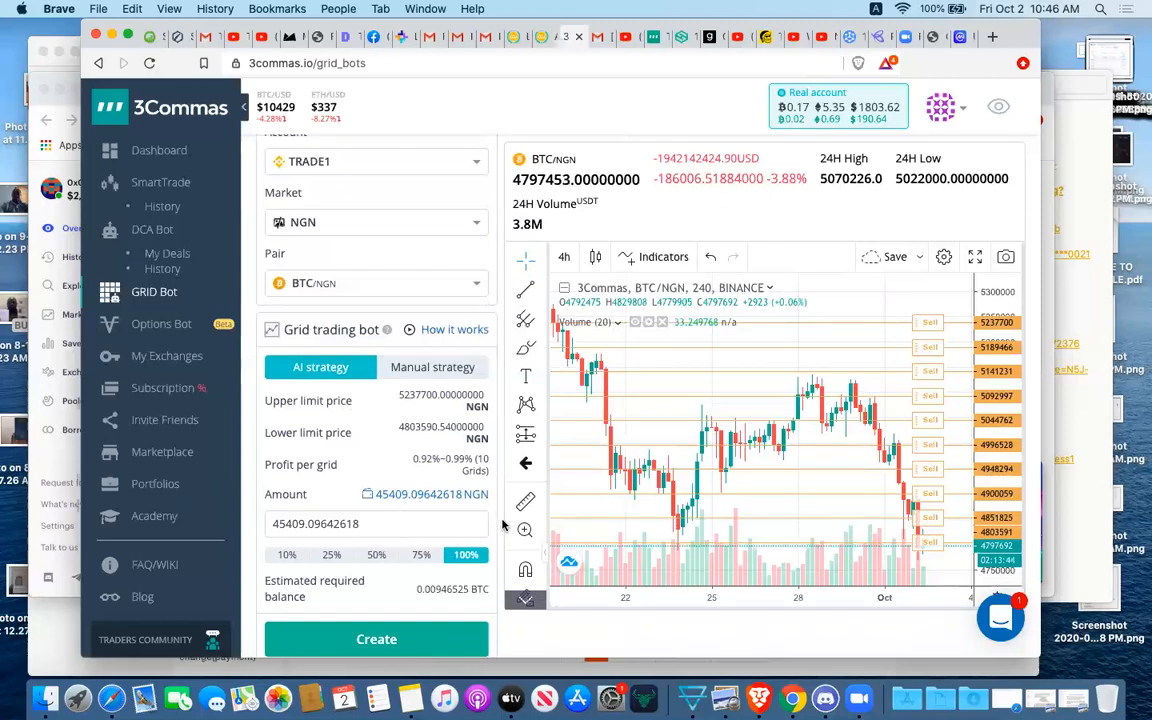
scroll(493, 527, "down", 1)
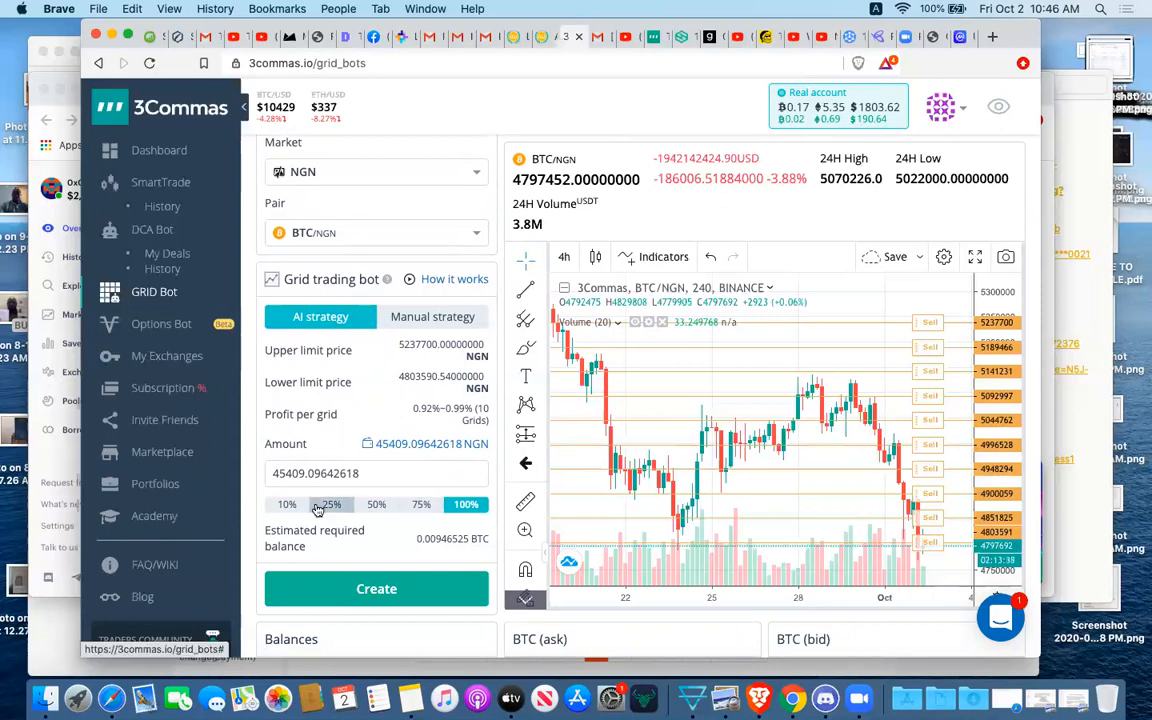
left_click(377, 506)
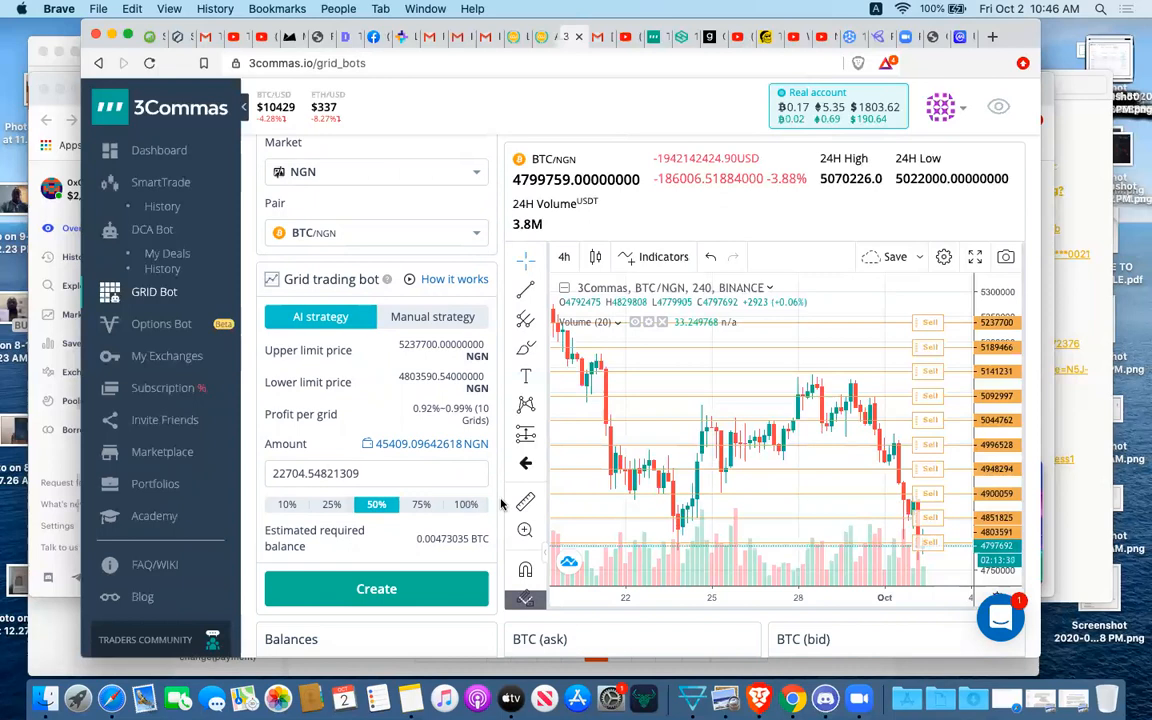
scroll(503, 505, "down", 1)
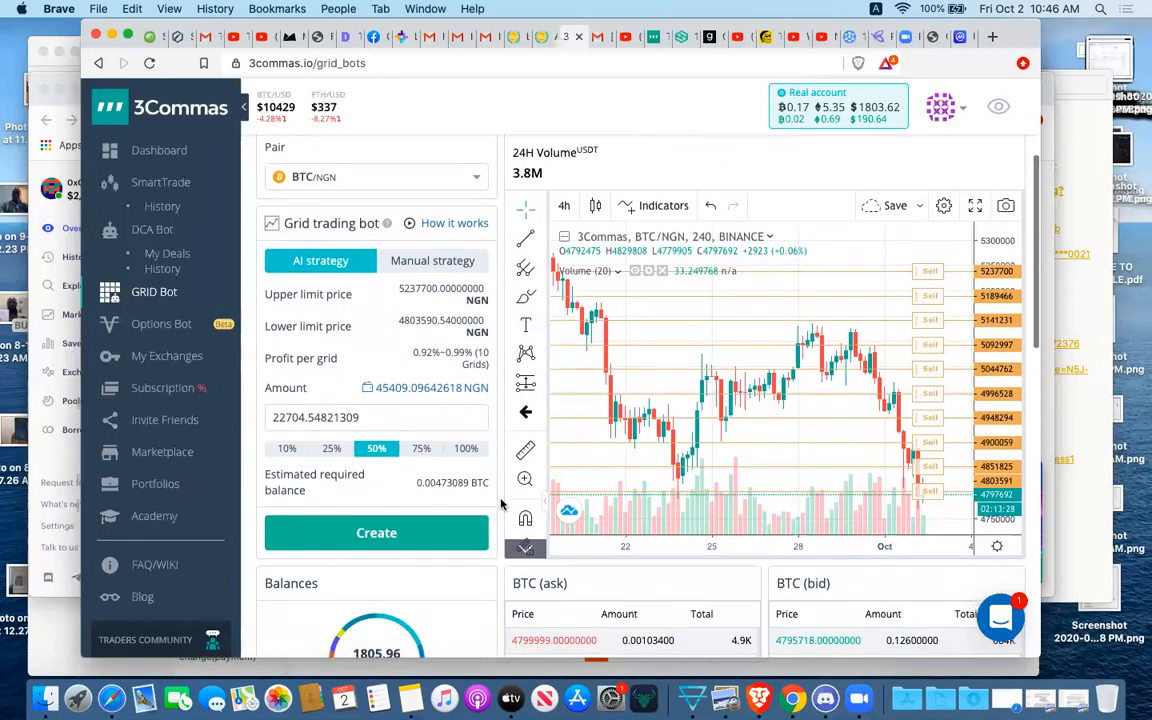
scroll(503, 505, "up", 4)
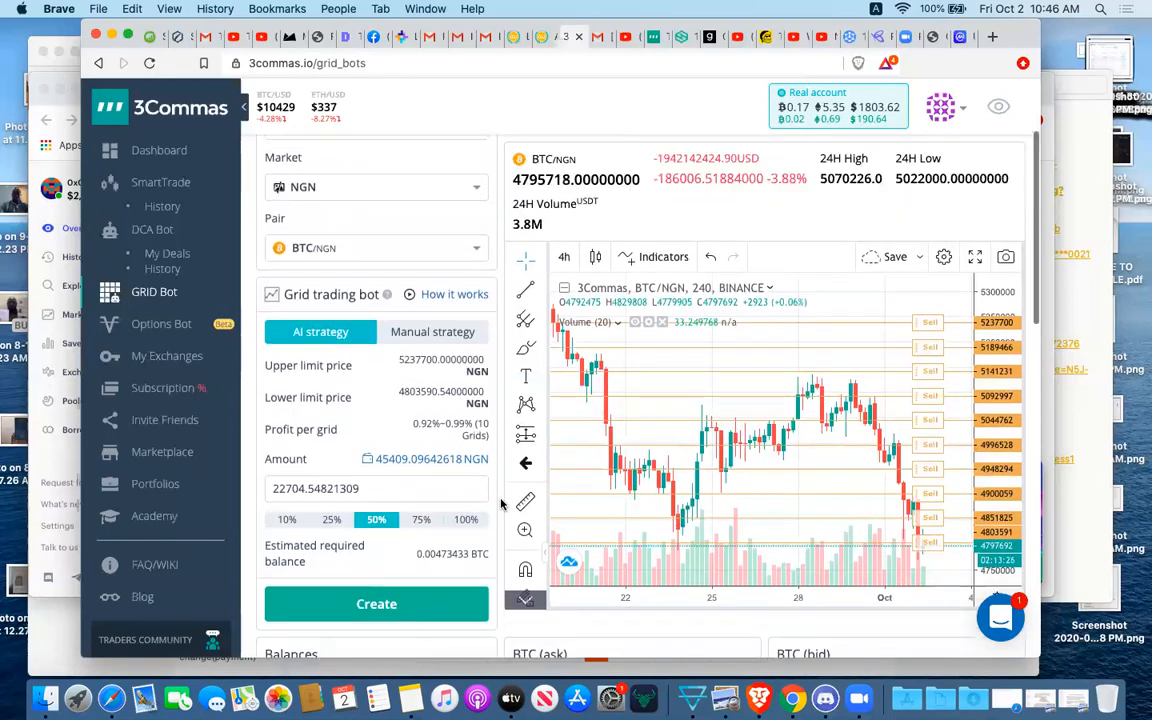
scroll(503, 505, "down", 4)
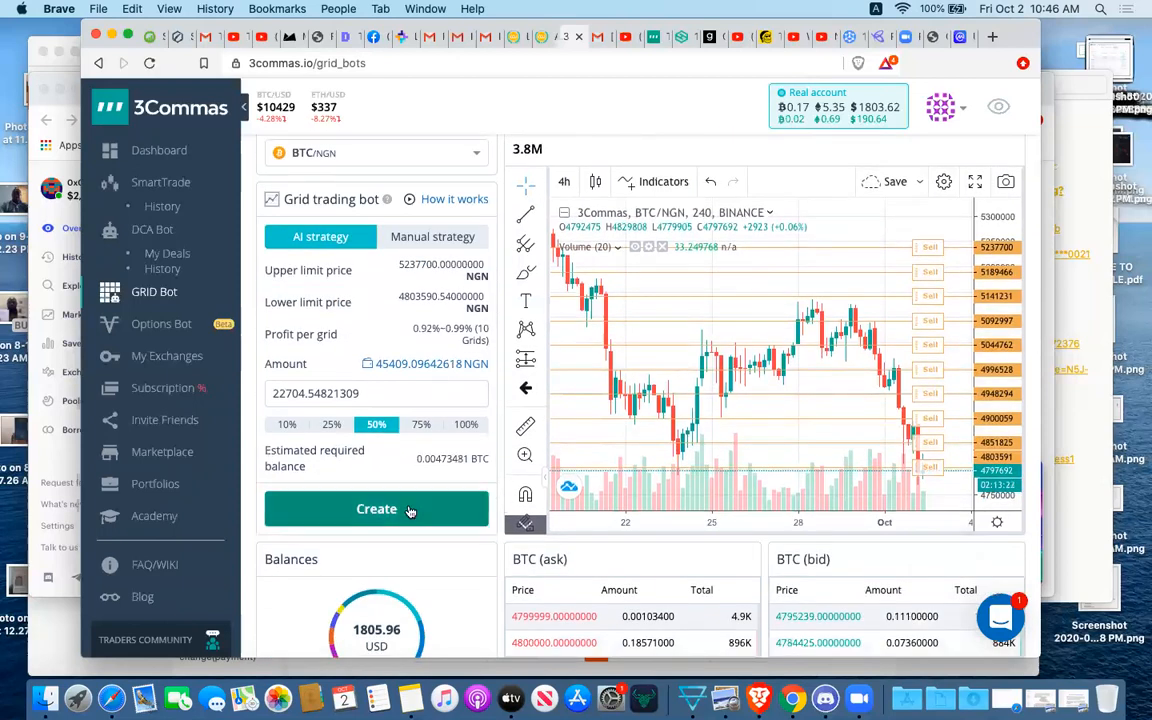
left_click(406, 510)
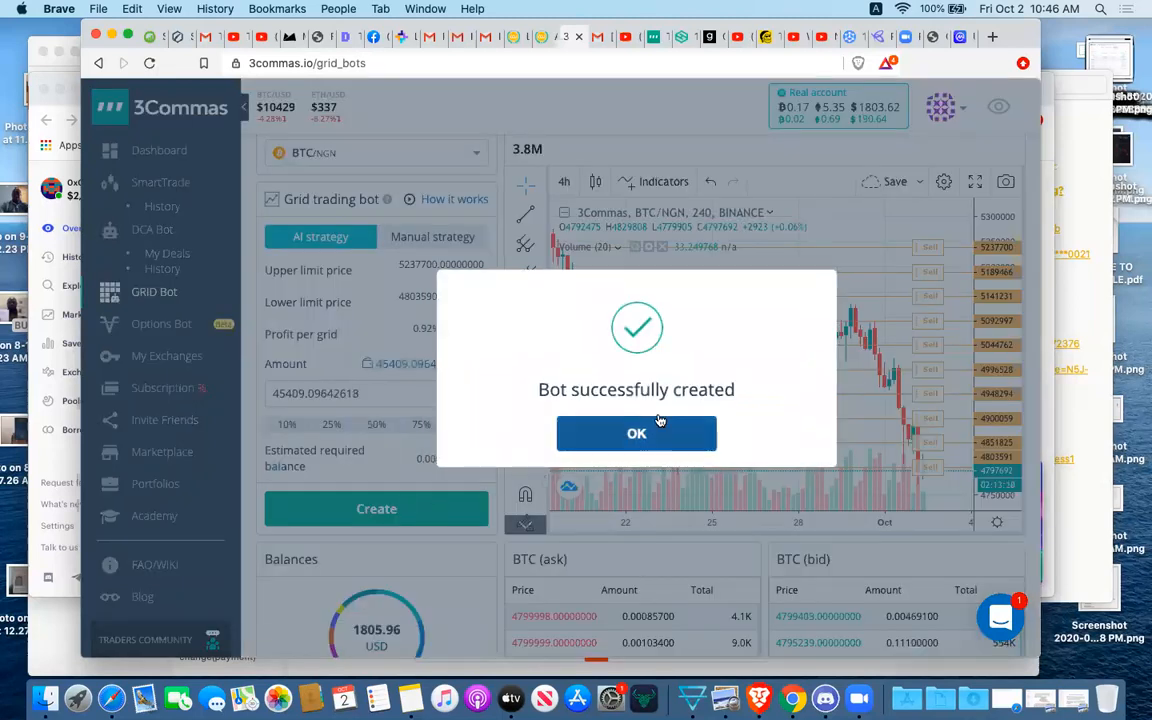
left_click(658, 439)
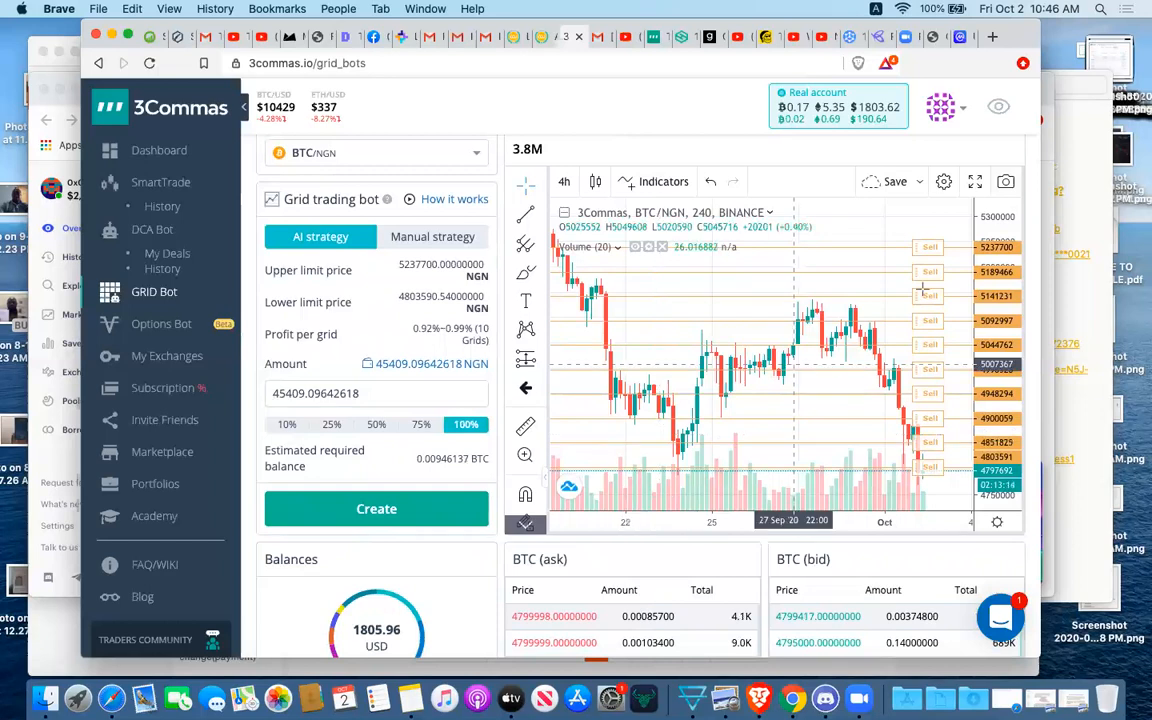
- Switch to Bibox and review the running BTC/USDT grid trading bot's details, executing orders and executed orders
left_click(849, 37)
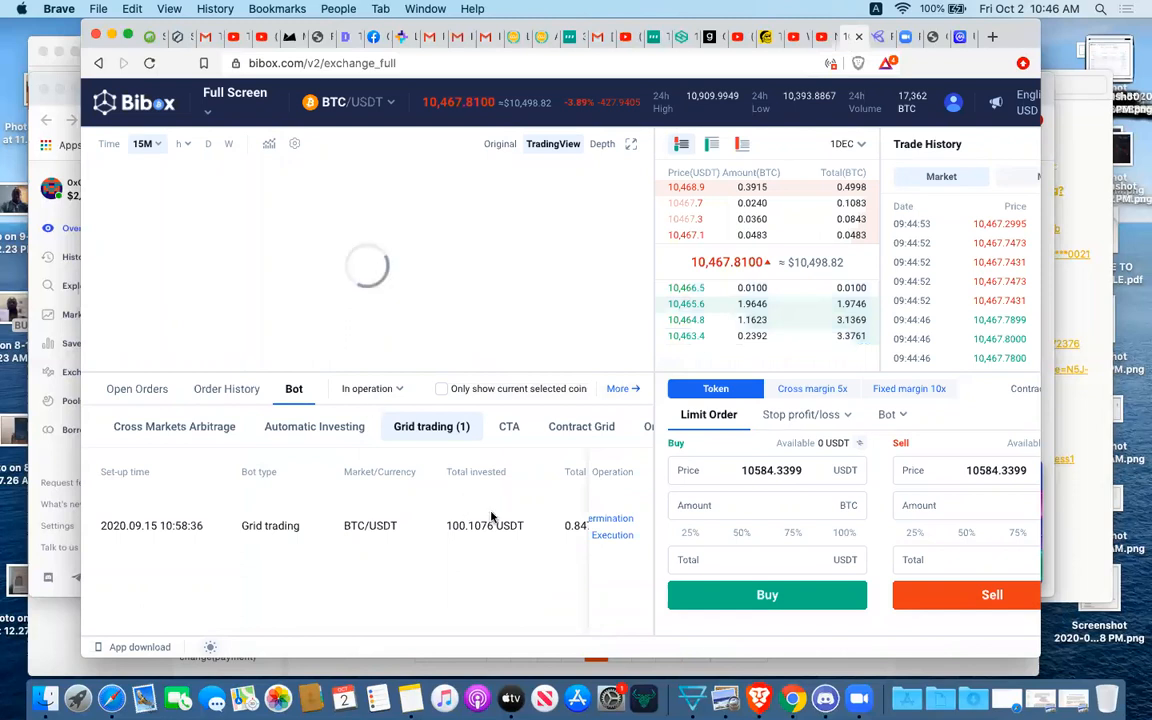
left_click(623, 539)
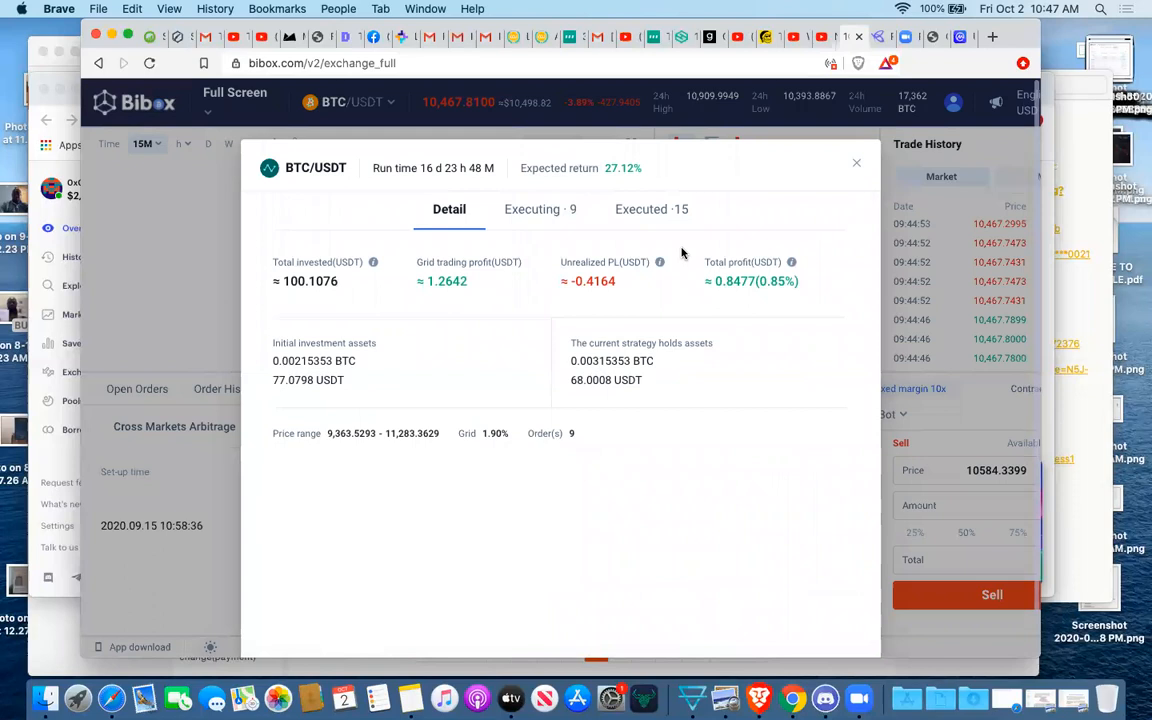
left_click(555, 217)
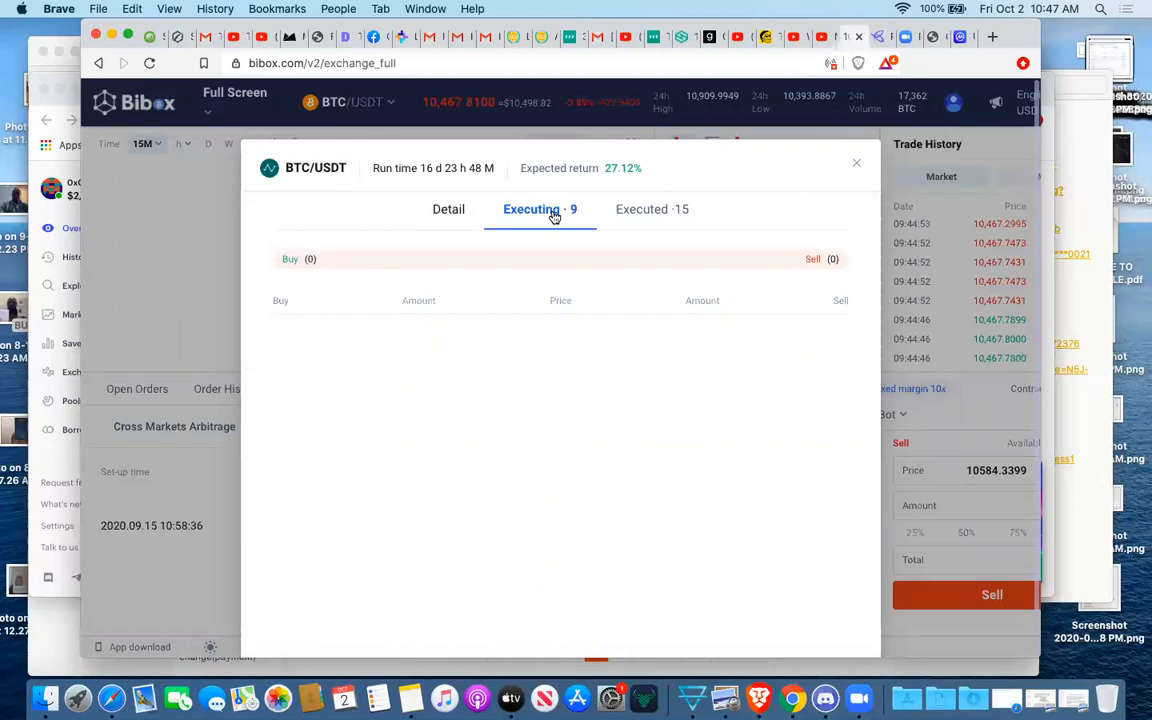
left_click(648, 216)
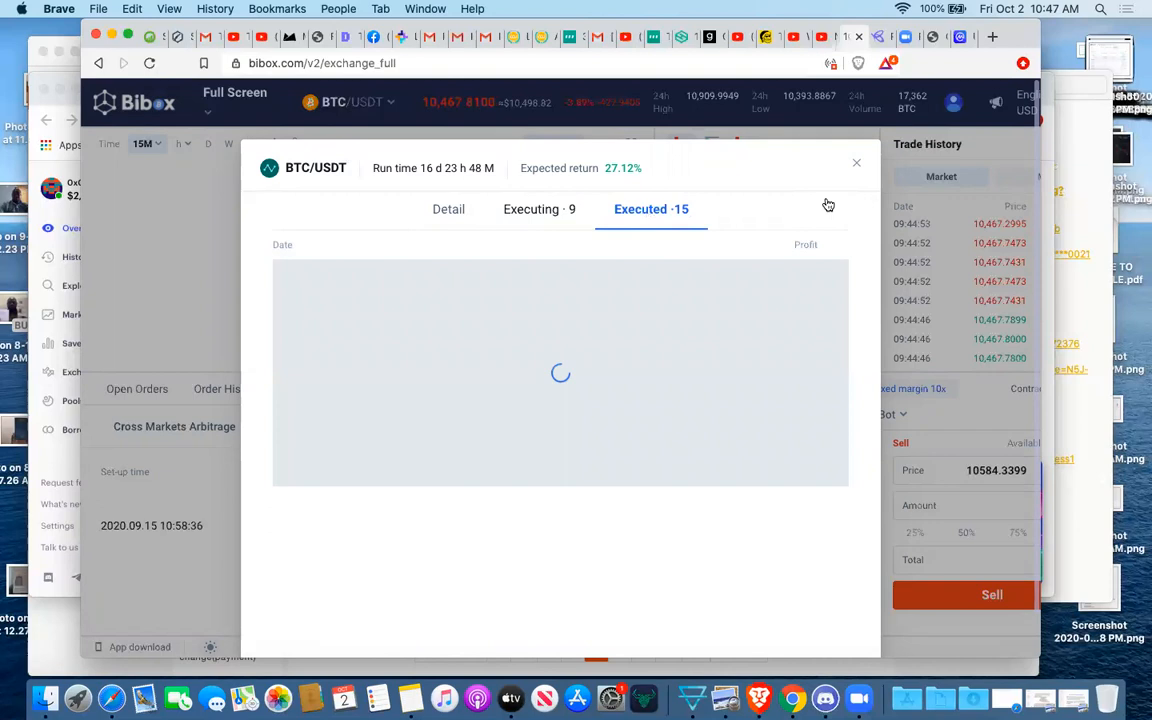
- Return to the 3Commas grid bot page and review the TRADE1 grid bots with their price limits and grid orders
left_click(574, 39)
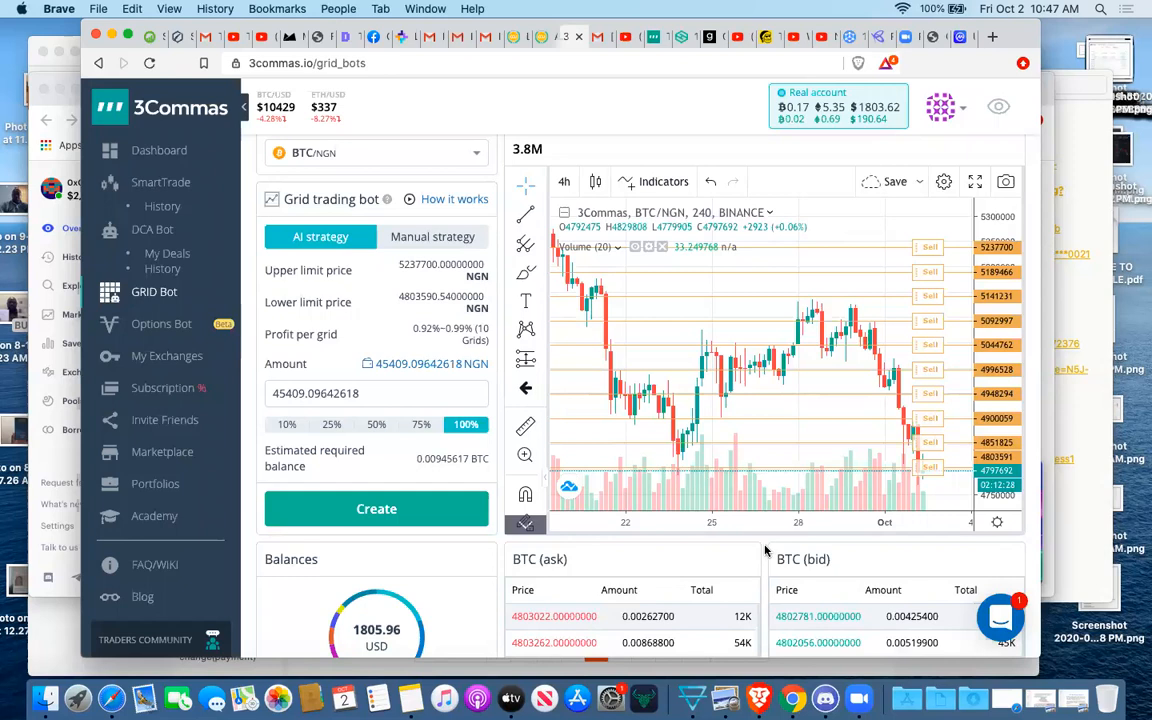
scroll(765, 550, "down", 15)
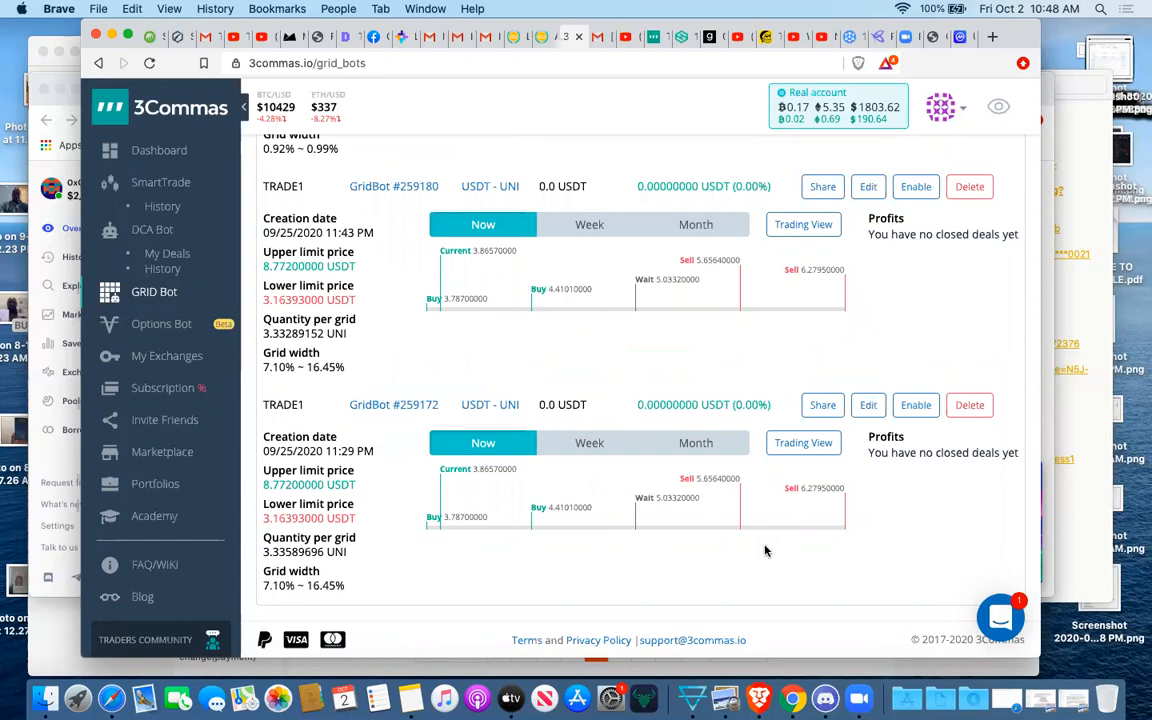
scroll(765, 551, "up", 3)
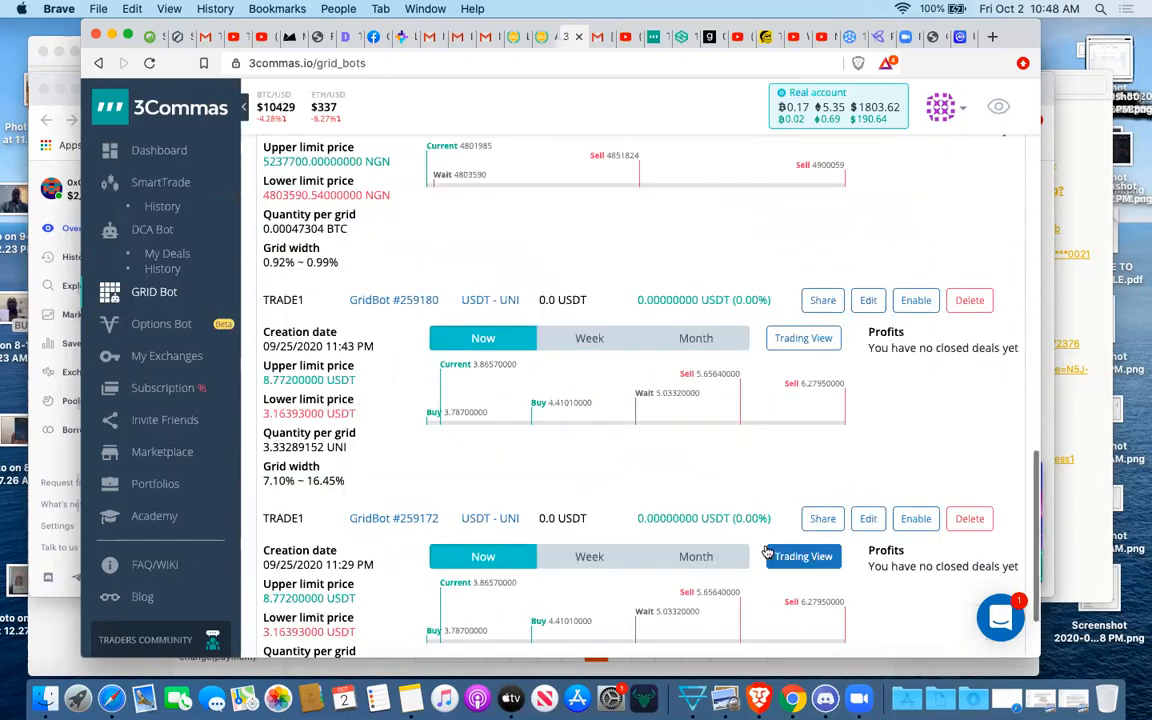
scroll(765, 551, "up", 7)
scroll(190, 190, "up", 20)
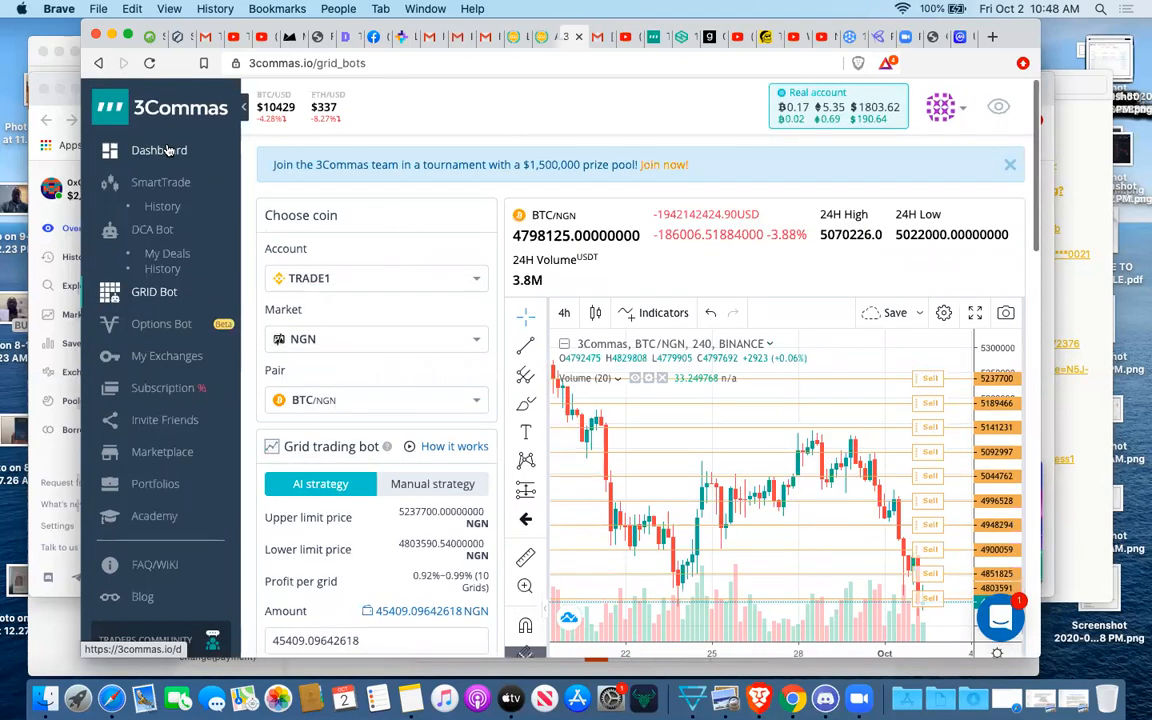
- Review the dashboard's bot and smart trade summaries and the TRADE1 token table, and open the SmartTrade page
left_click(168, 149)
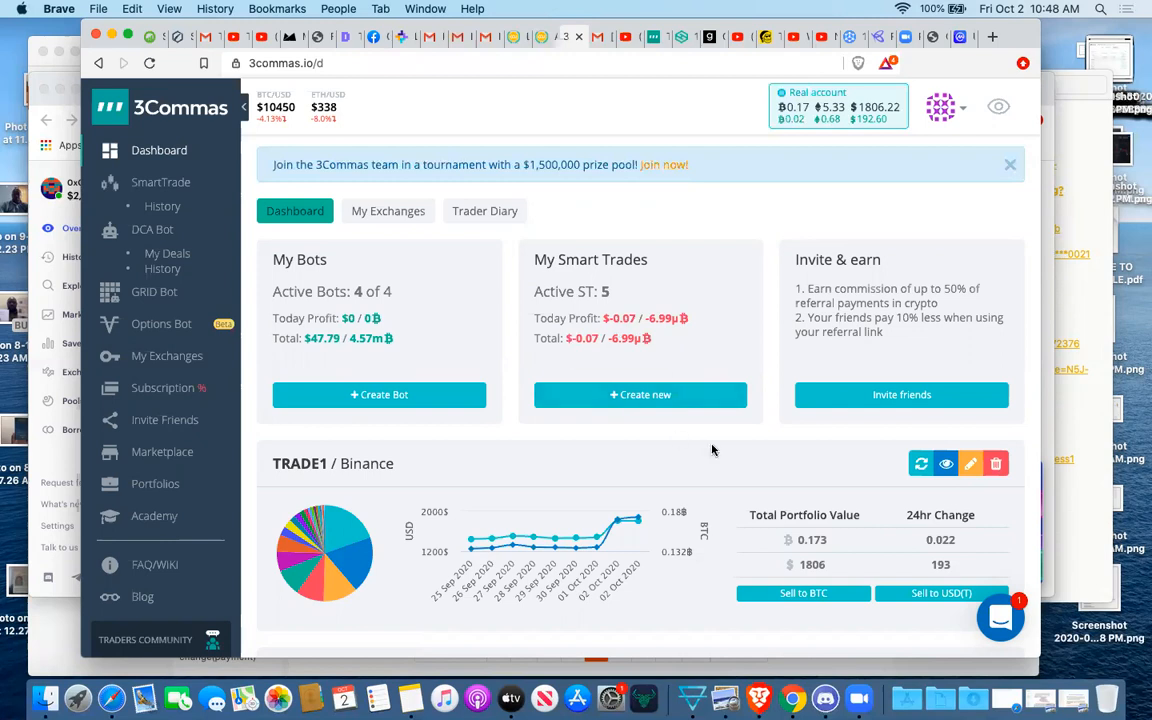
scroll(763, 432, "down", 15)
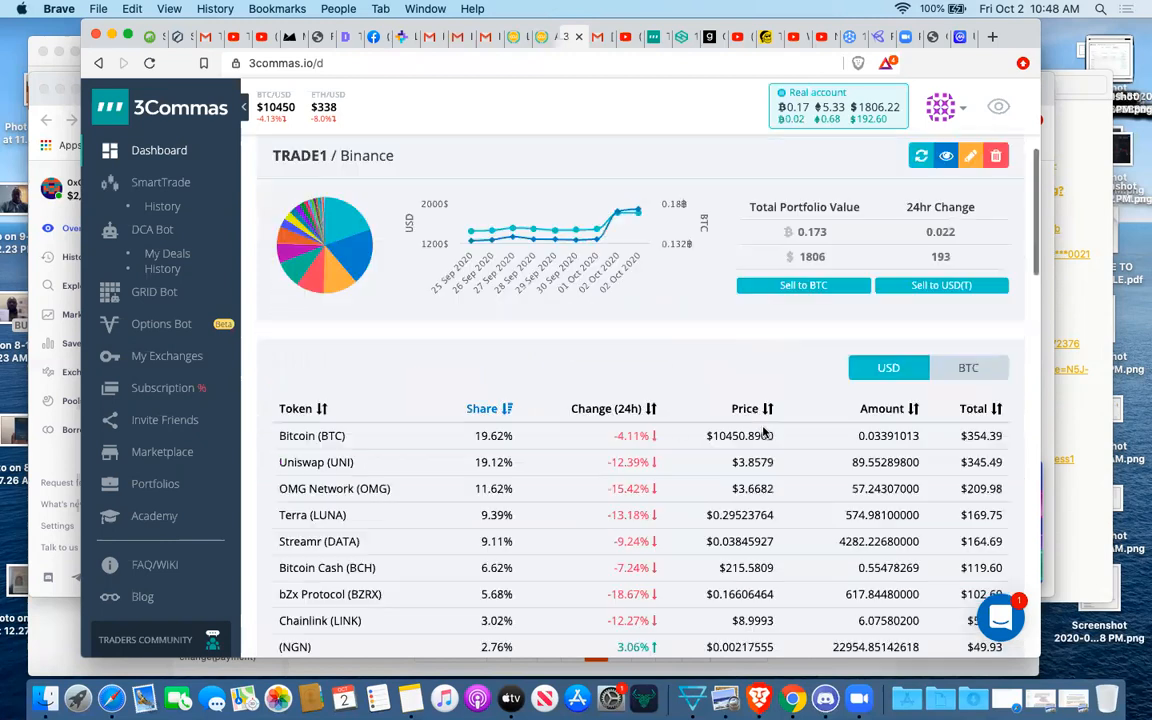
scroll(763, 432, "down", 15)
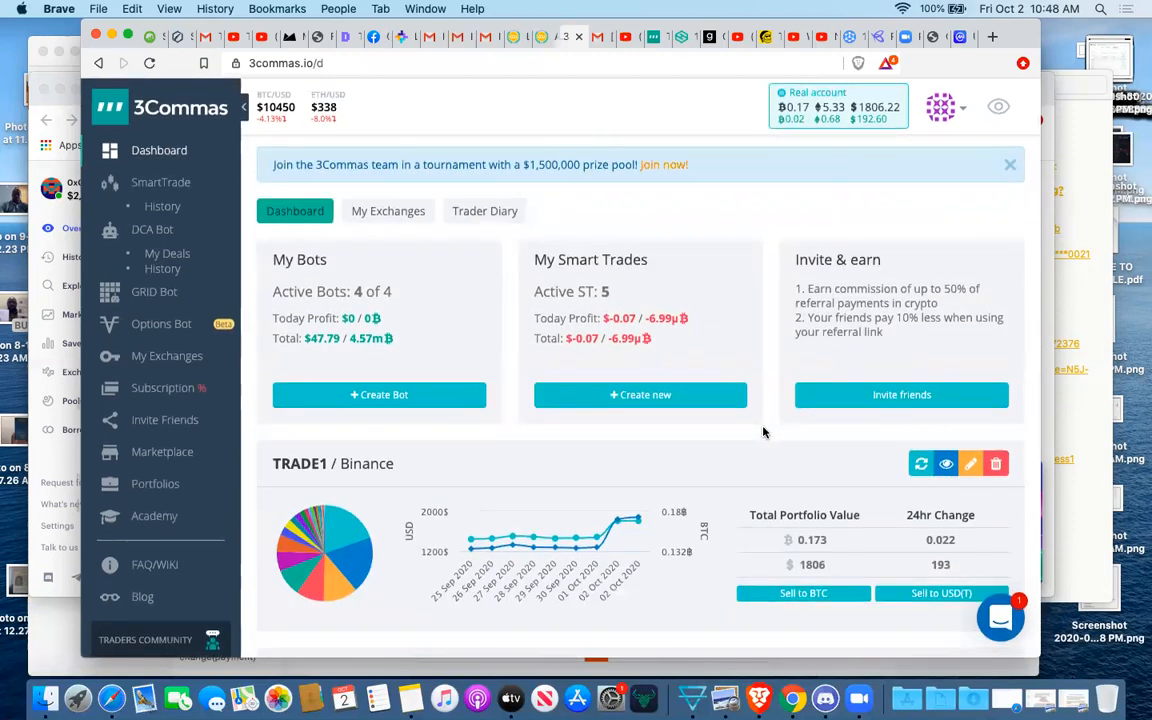
left_click(156, 185)
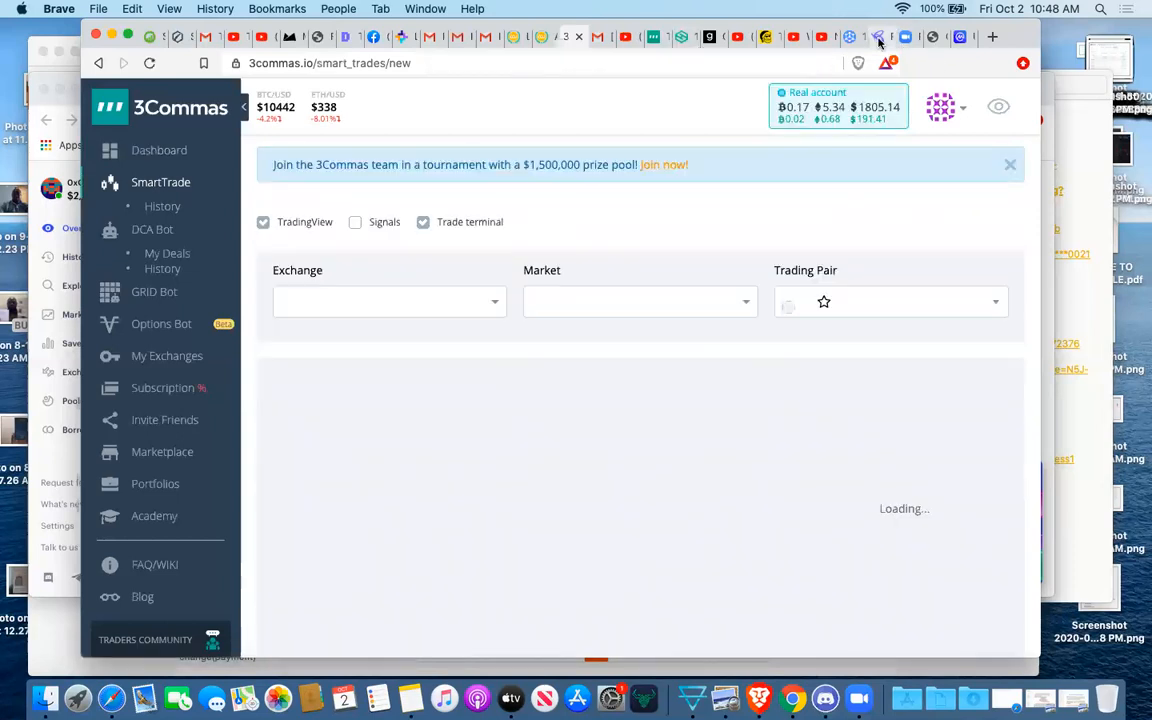
- Switch to the Flutterwave checkout and try to cancel the NGN 50,000 payment to Binance Holdings Limited
left_click(879, 38)
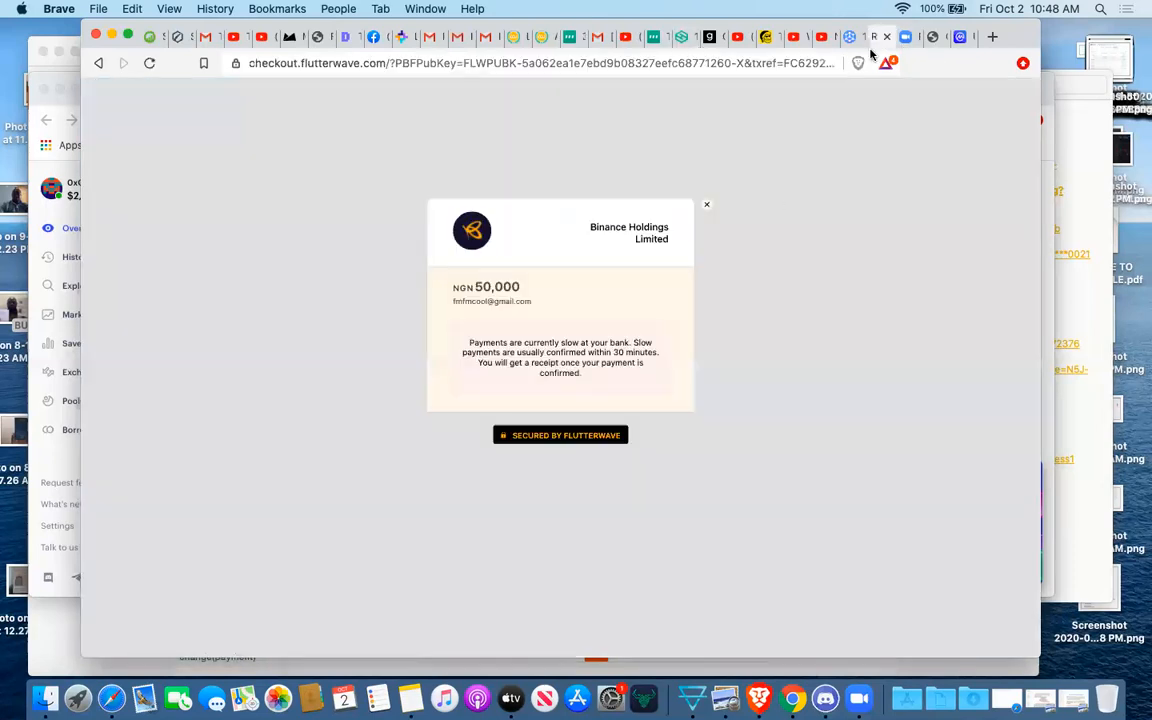
left_click(710, 205)
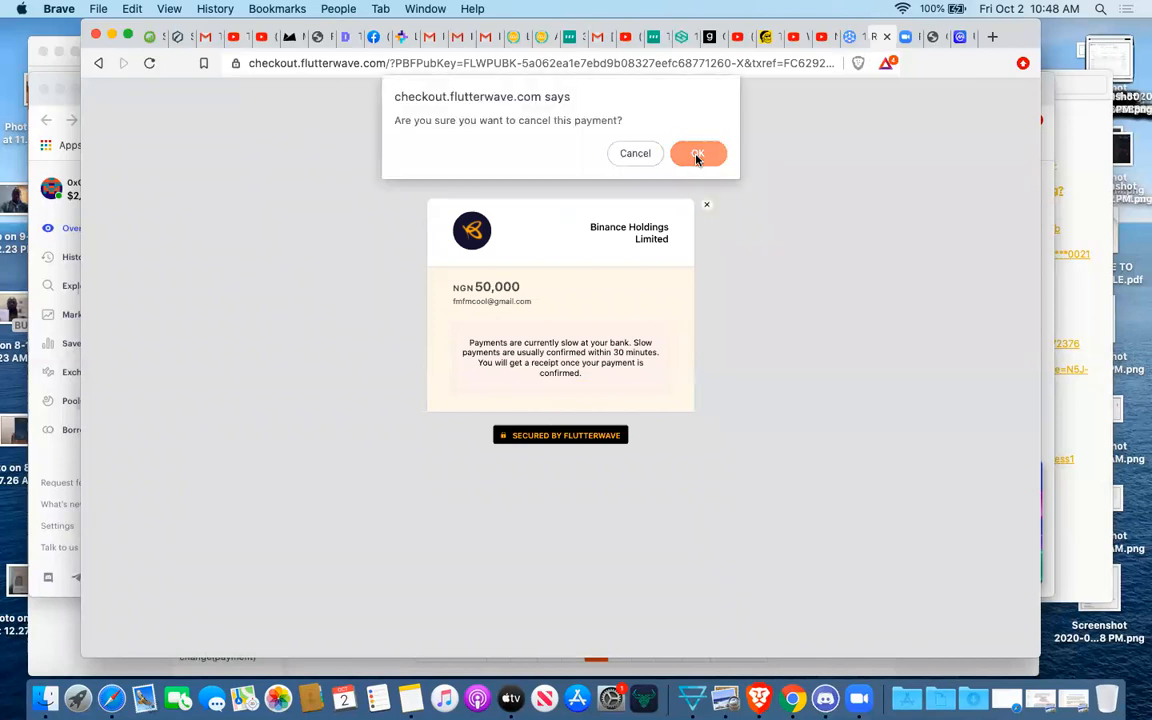
left_click(697, 154)
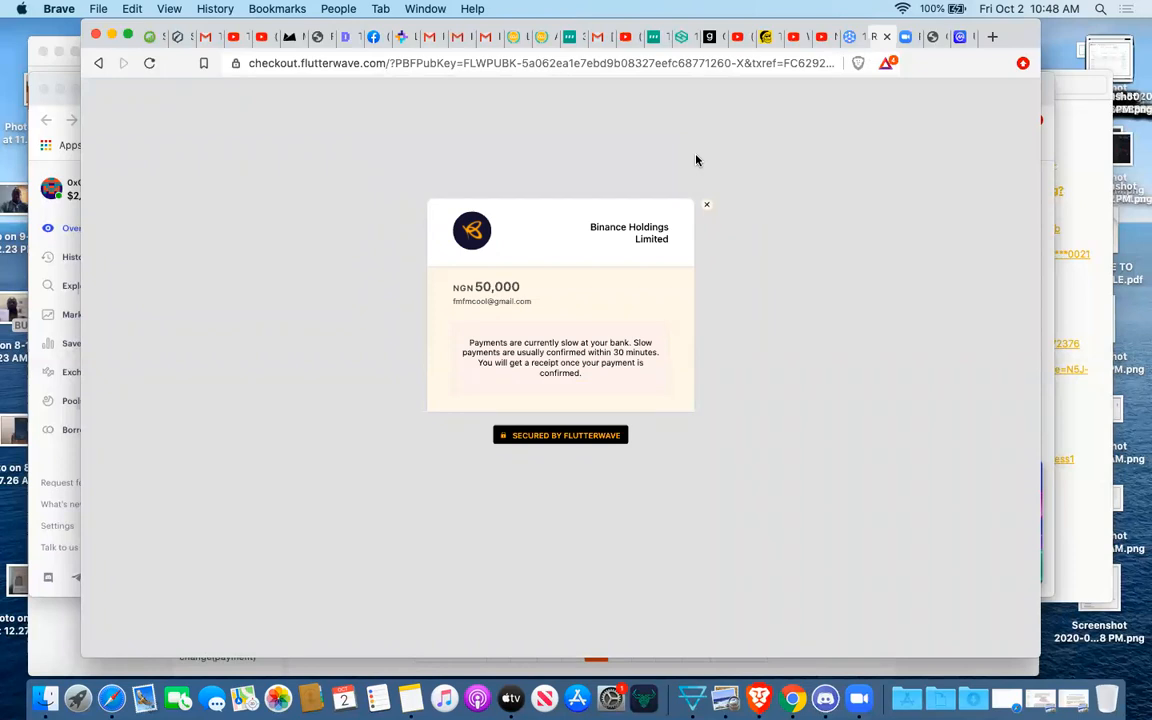
left_click(708, 207)
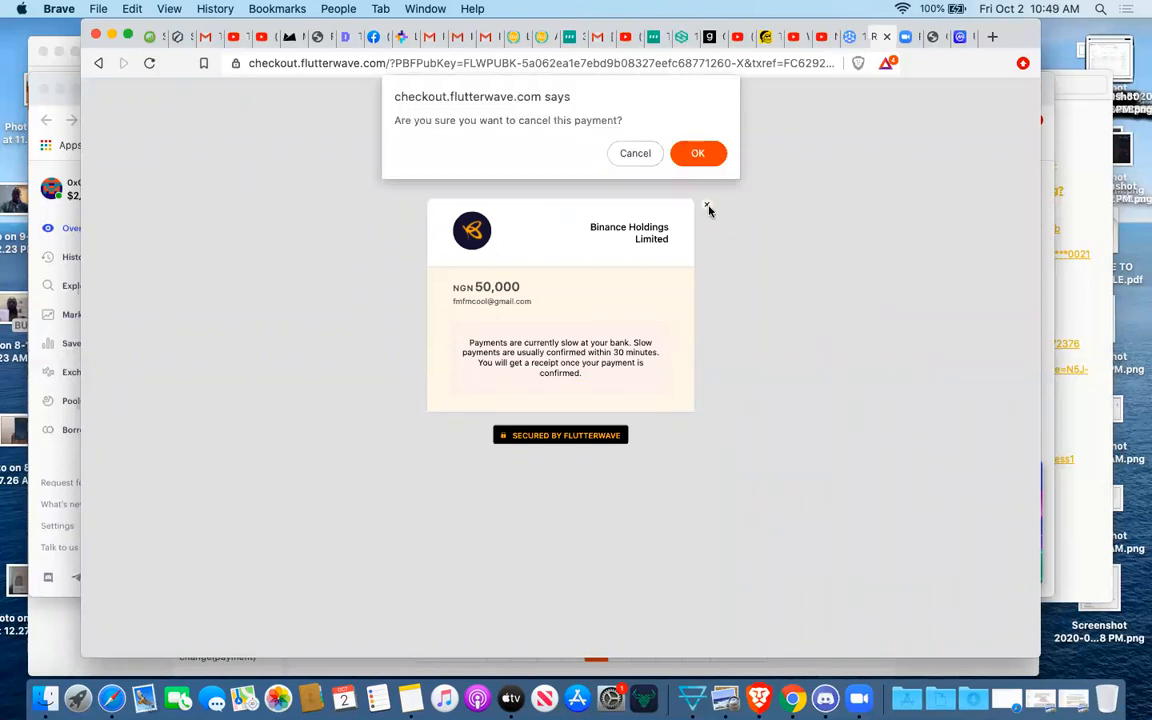
left_click(705, 154)
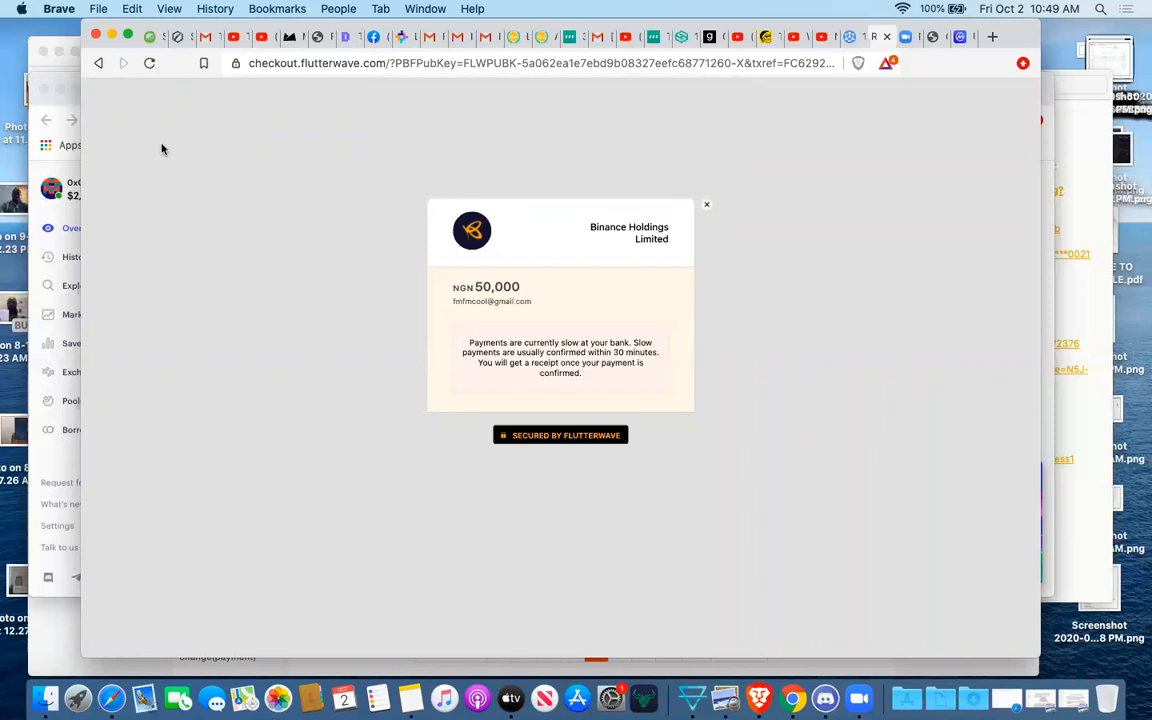
- Go back to Binance, open the Advanced trading view for BTC/USDT, and examine the account's open orders
left_click(99, 64)
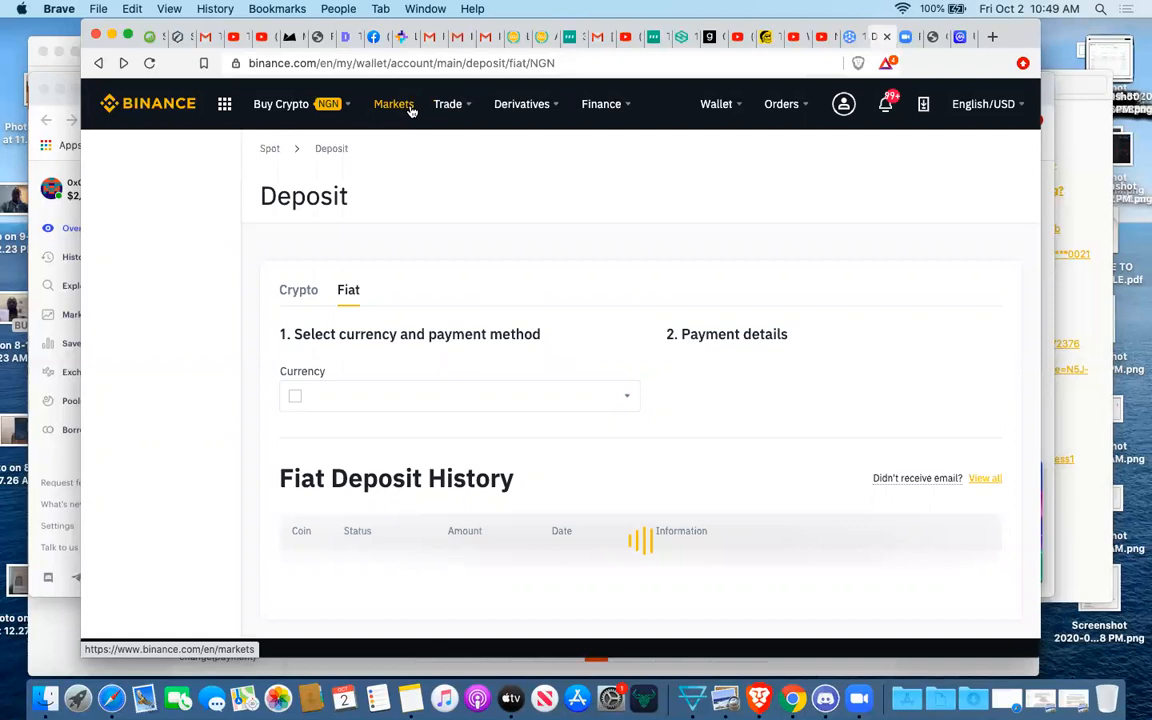
left_click(410, 110)
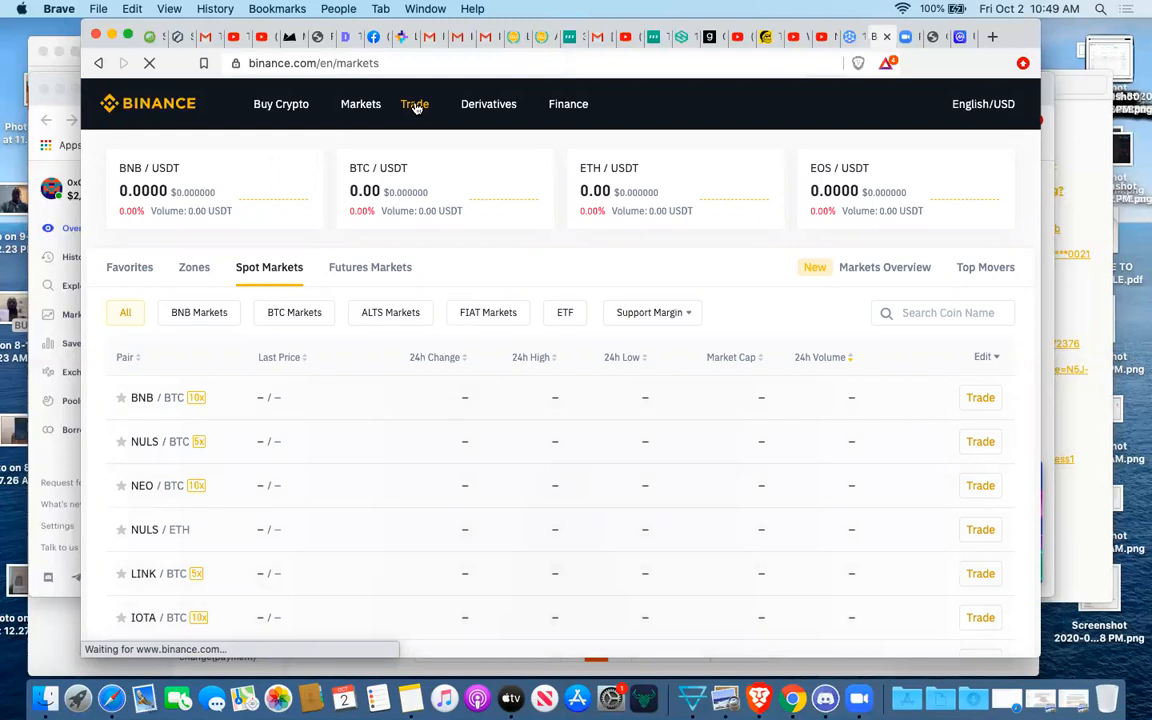
mouse_move(417, 108)
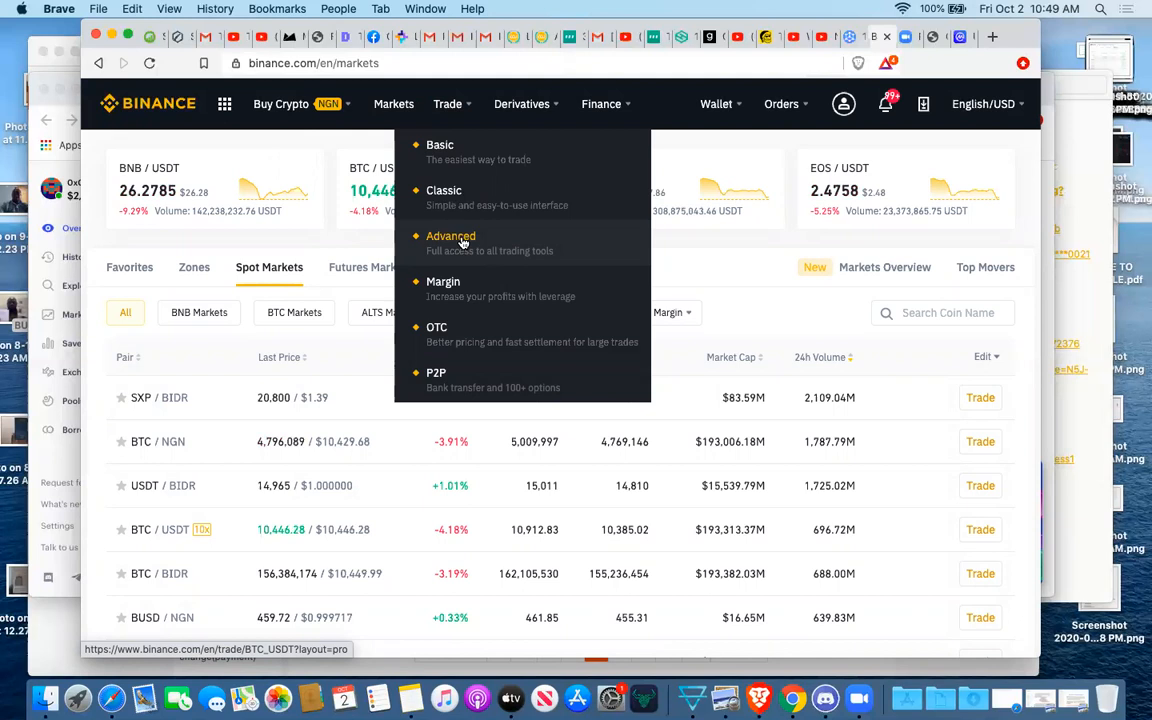
left_click(463, 241)
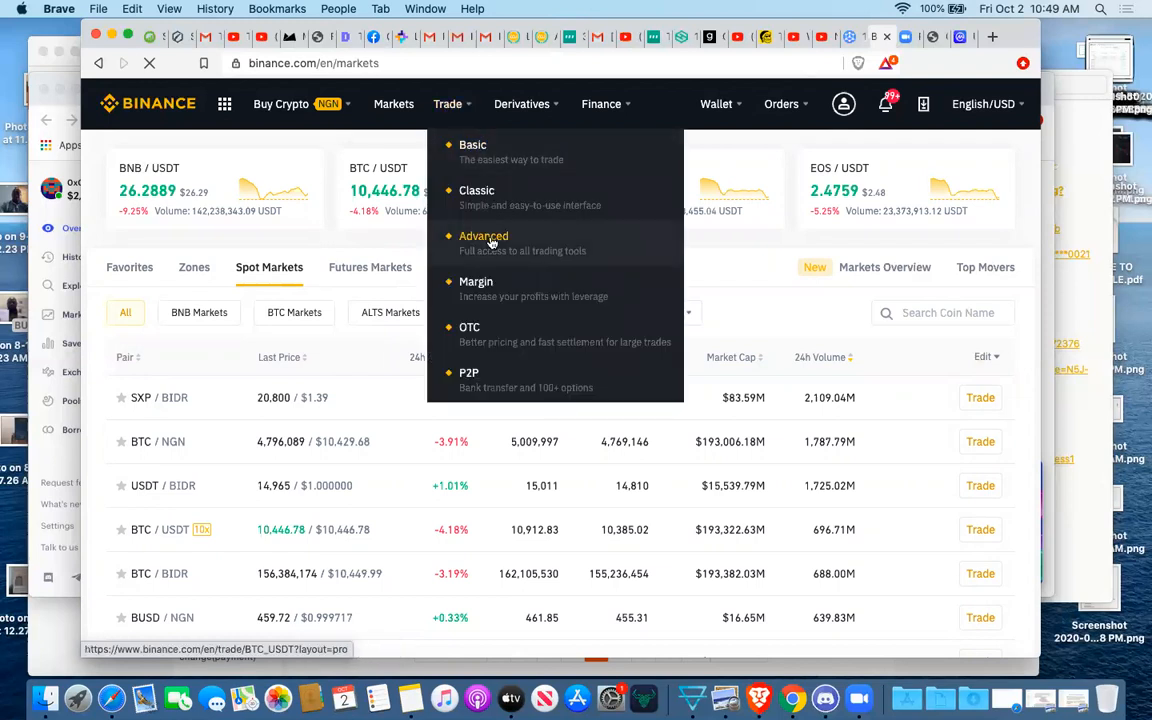
left_click(487, 238)
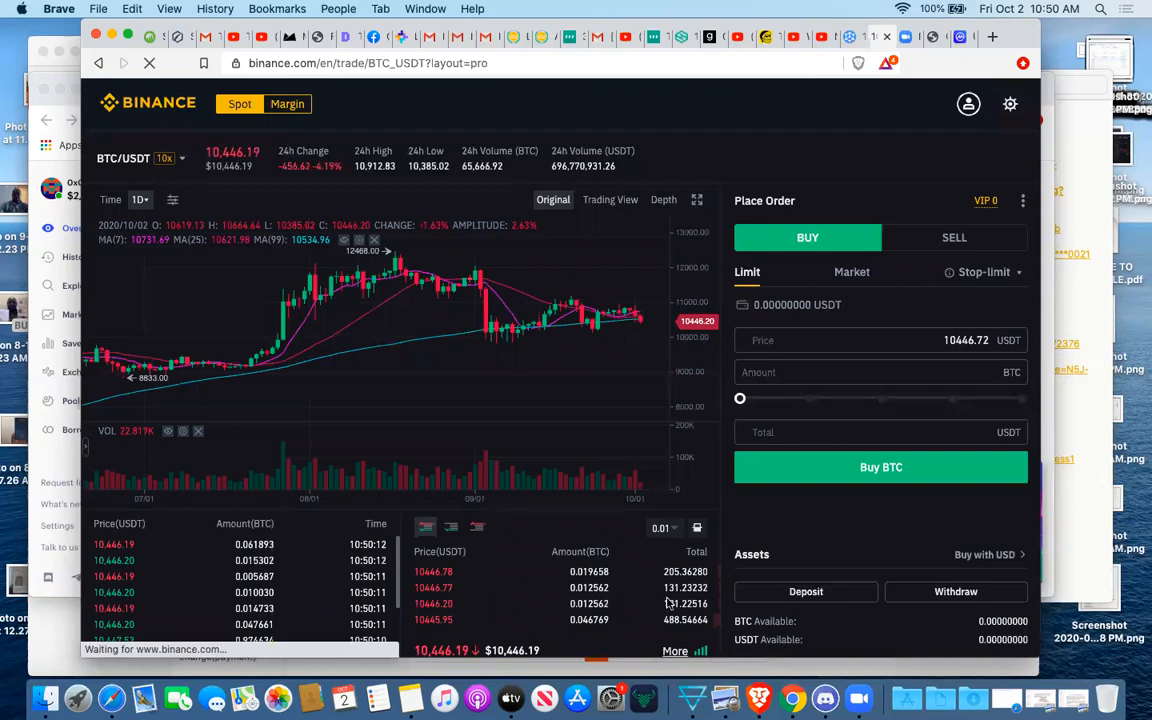
scroll(730, 522, "down", 3)
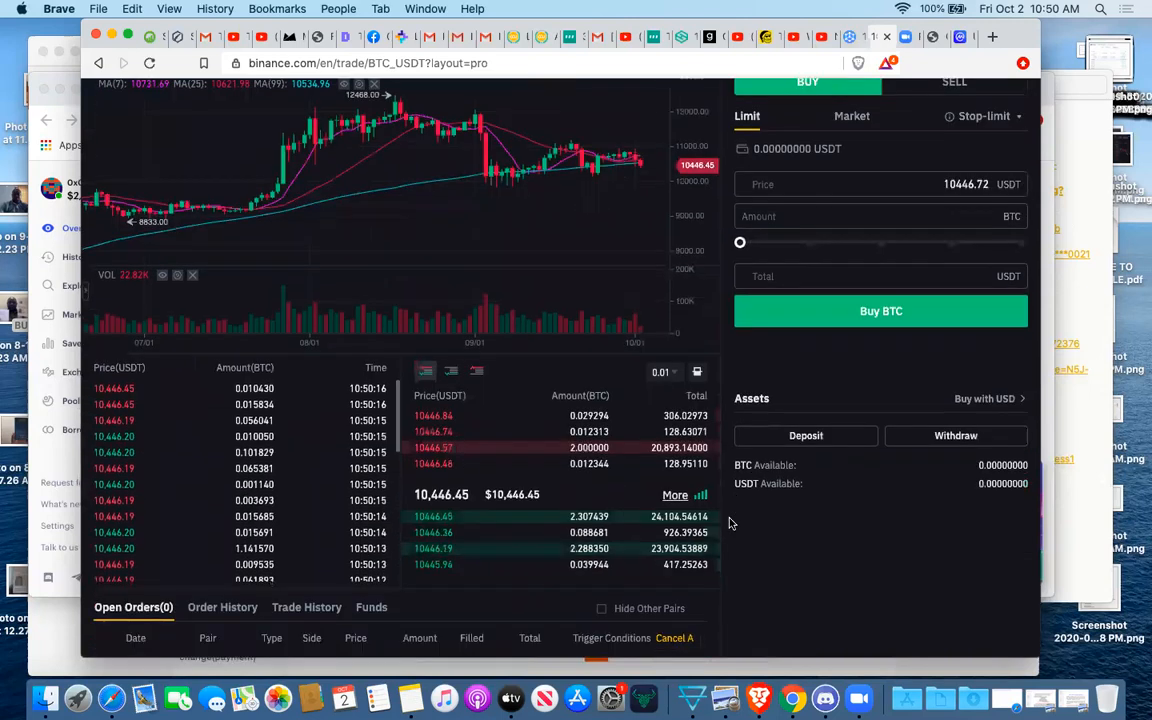
scroll(730, 522, "down", 3)
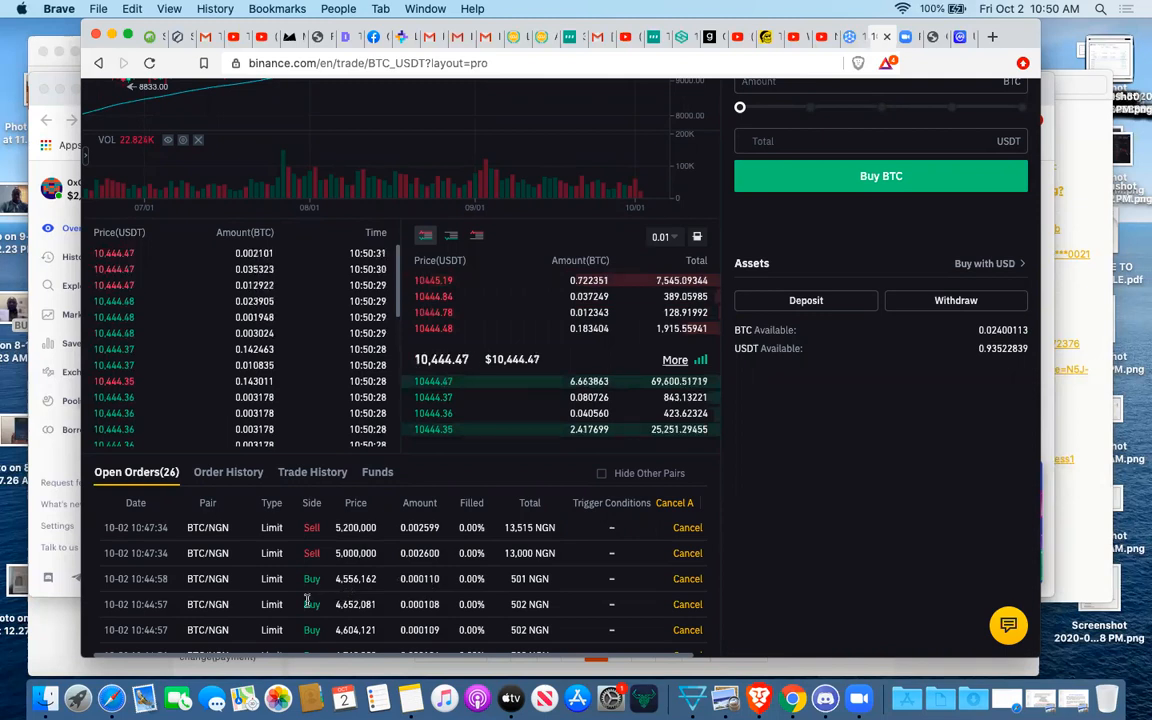
- Review the BTC/NGN limit orders in the open orders list, and check the account's trade history for the last day
scroll(363, 604, "down", 3)
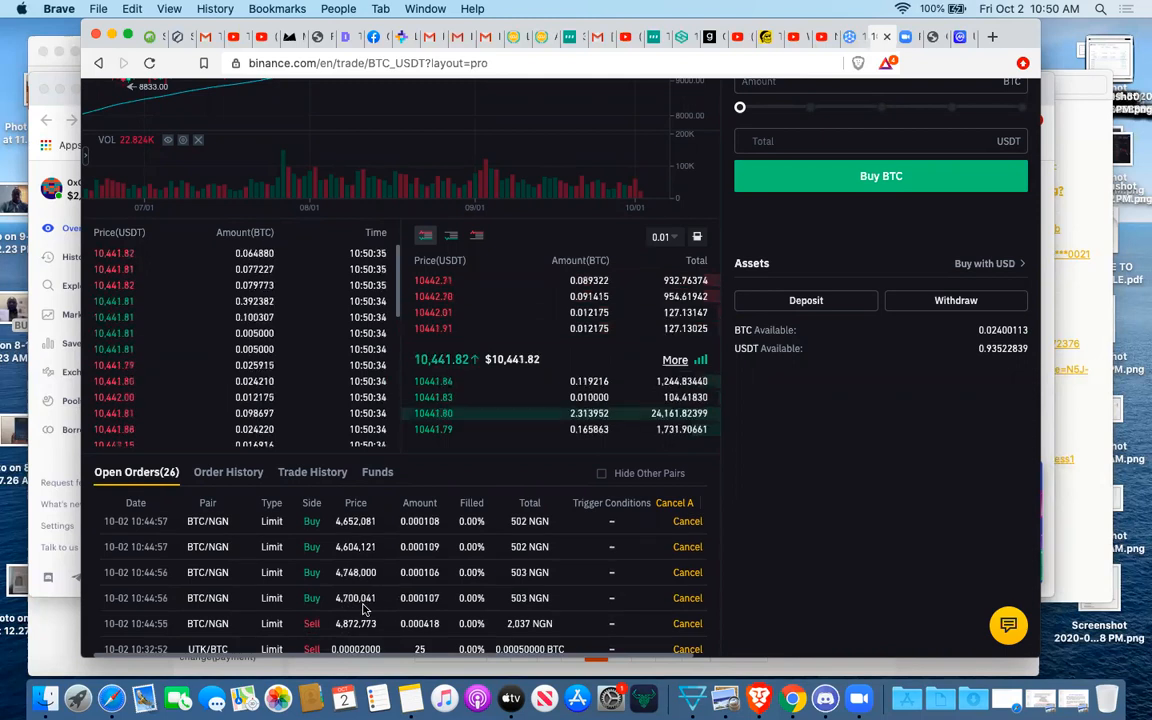
scroll(310, 595, "up", 1)
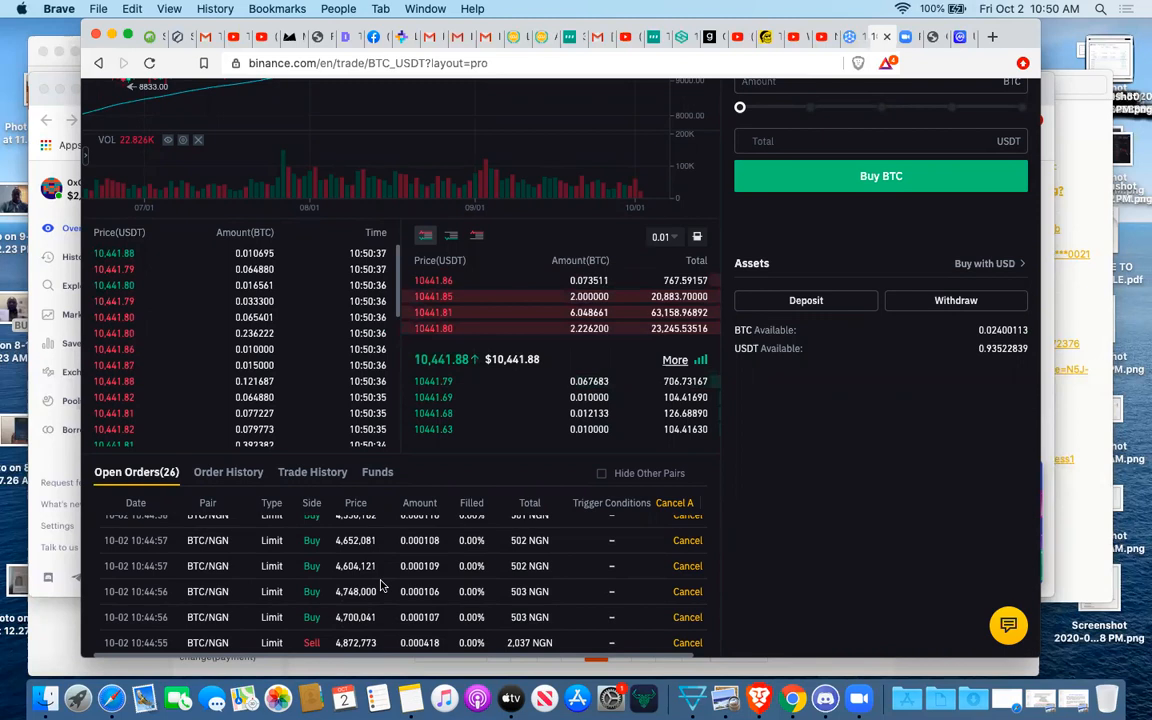
left_click(305, 474)
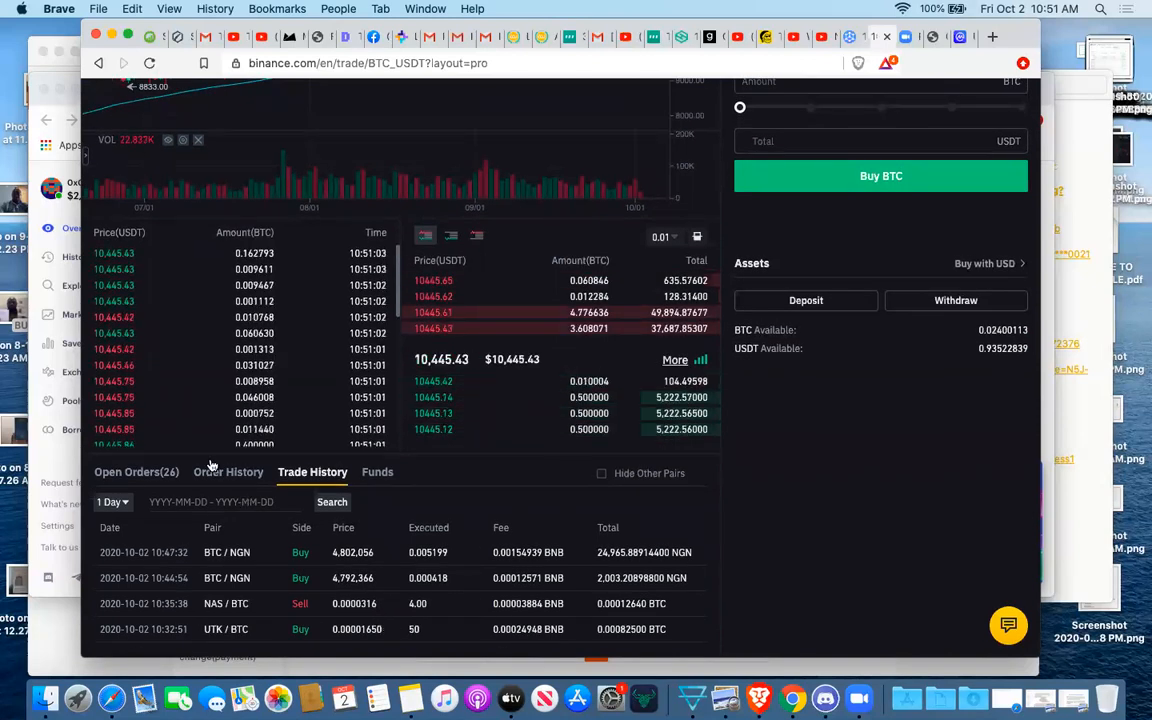
- Return to the open orders and examine the full list, from the BTC/NGN grid orders to the older UTK, LUNA and OMG sell orders
left_click(160, 473)
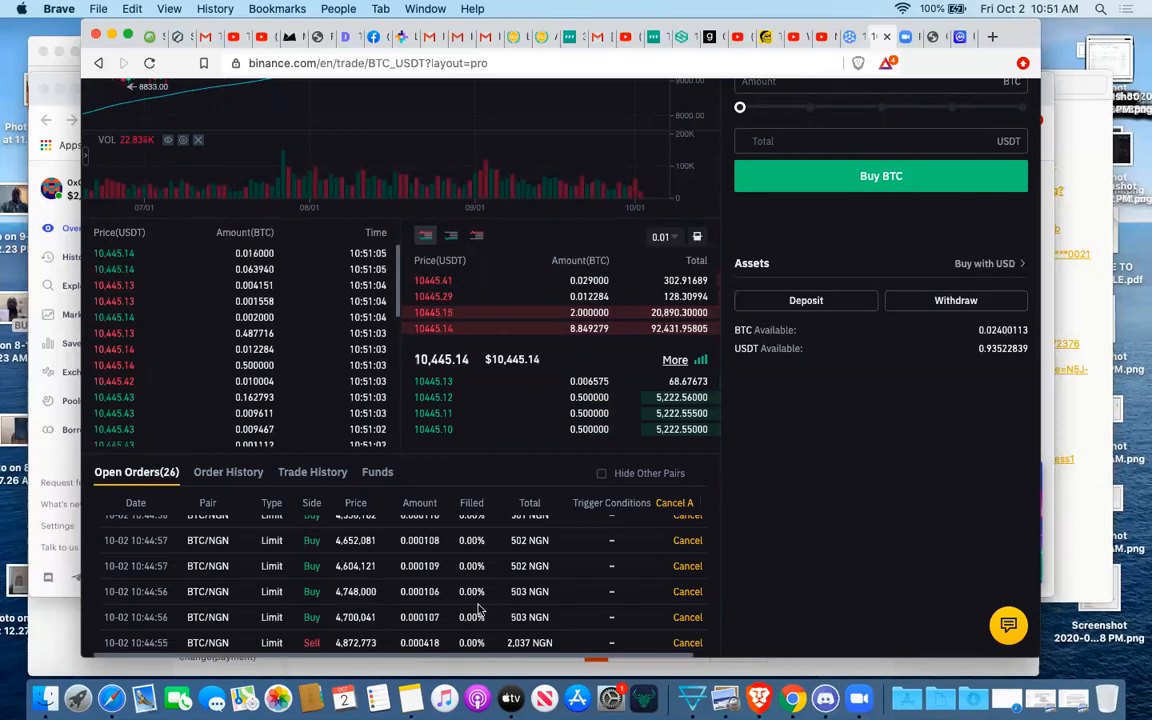
scroll(578, 566, "down", 2)
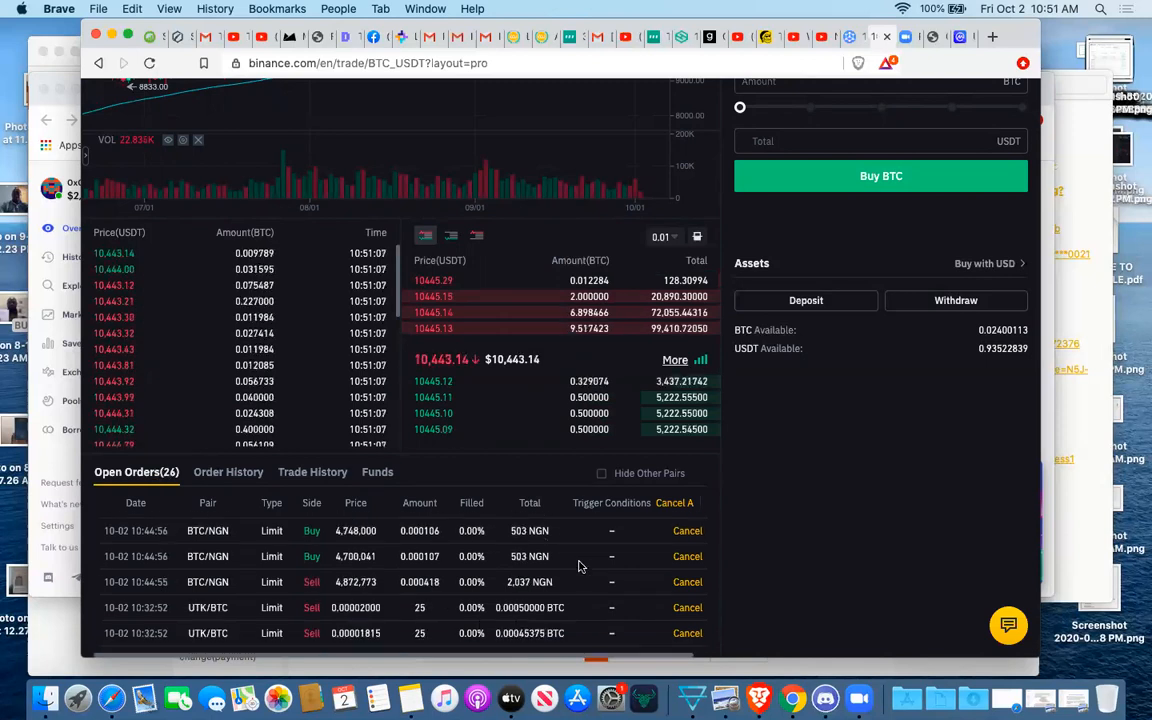
scroll(578, 566, "down", 1)
scroll(578, 566, "down", 2)
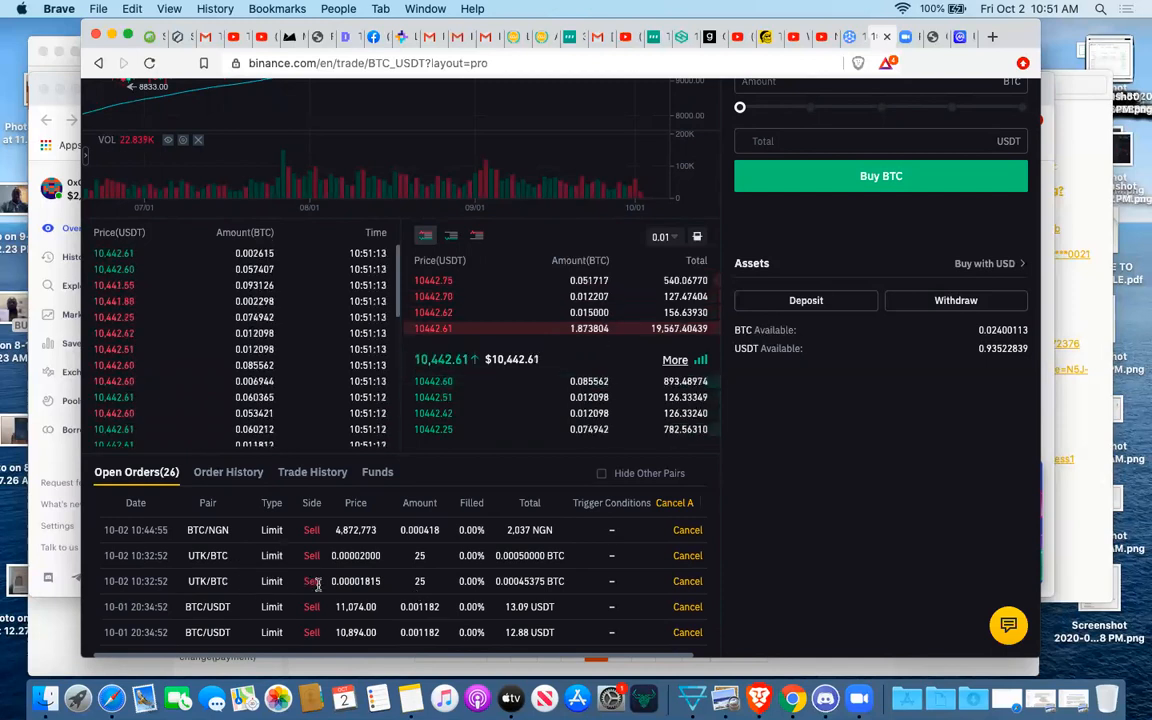
scroll(368, 626, "down", 2)
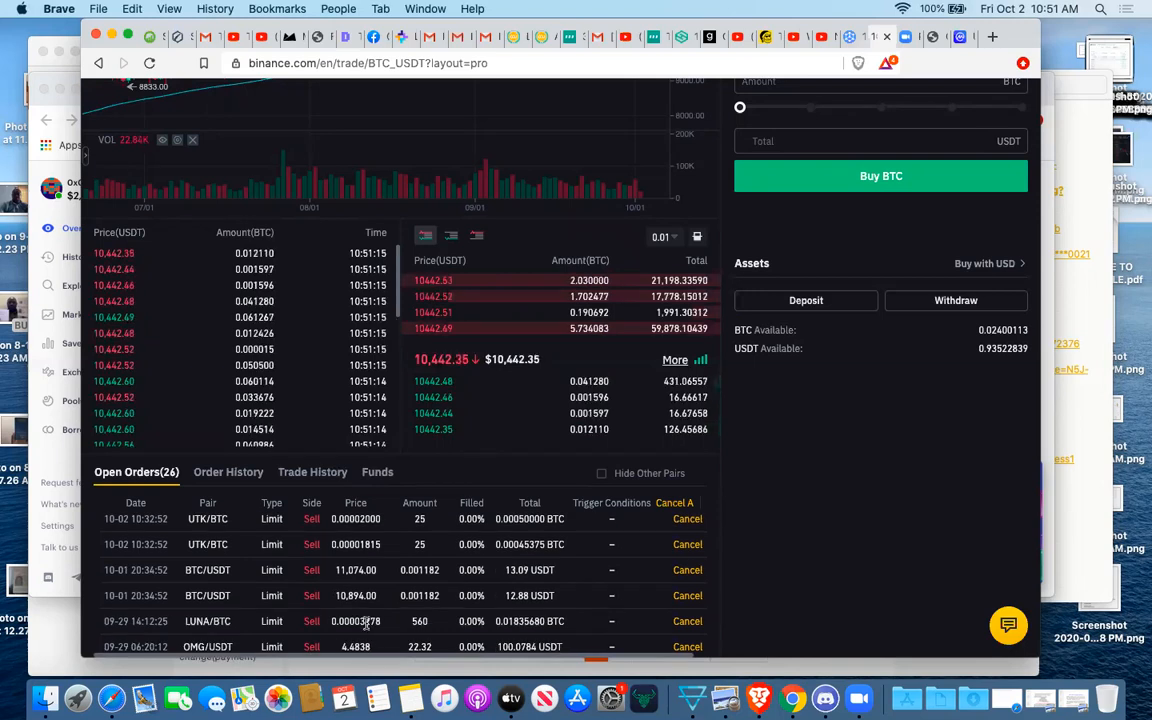
scroll(368, 626, "down", 3)
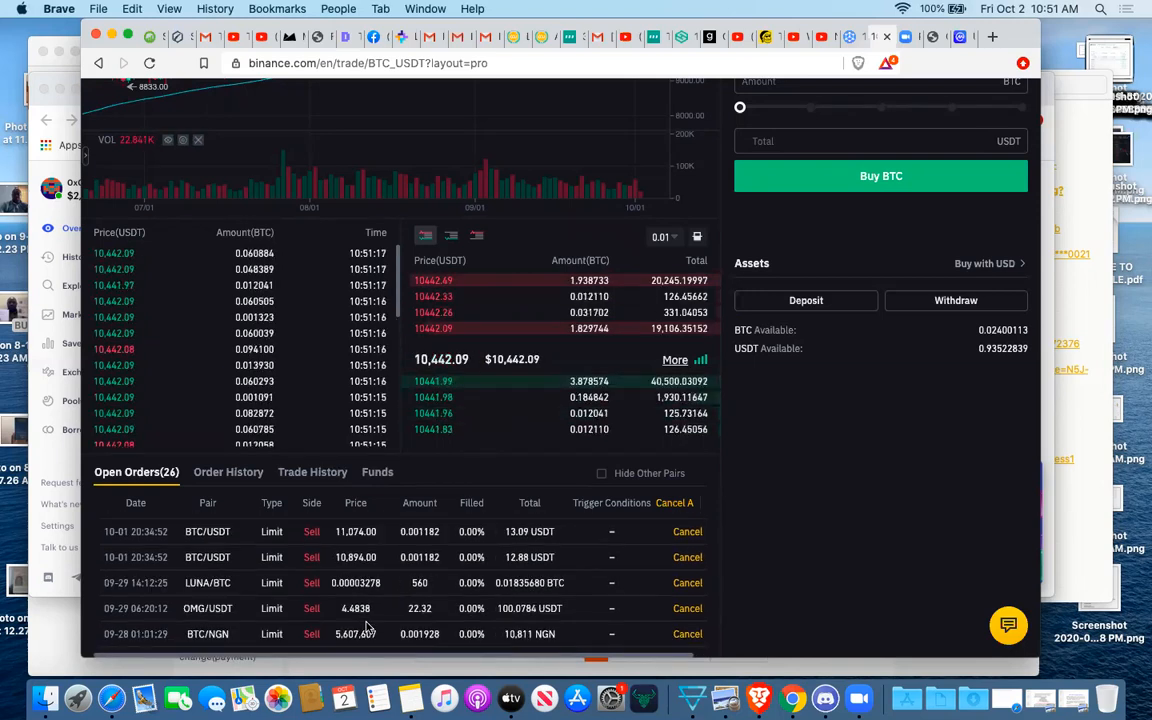
scroll(367, 626, "up", 8)
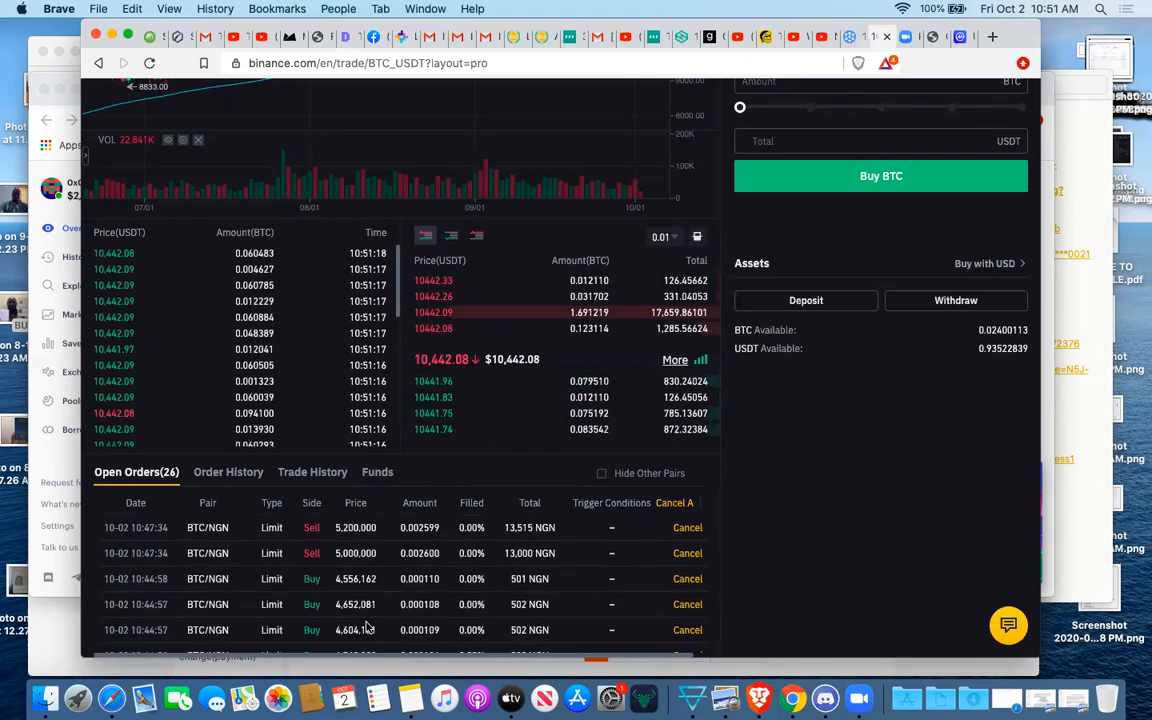
- Review the BTC/USDT chart and limit order form, viewing the sell side and returning to the buy side
scroll(368, 626, "up", 5)
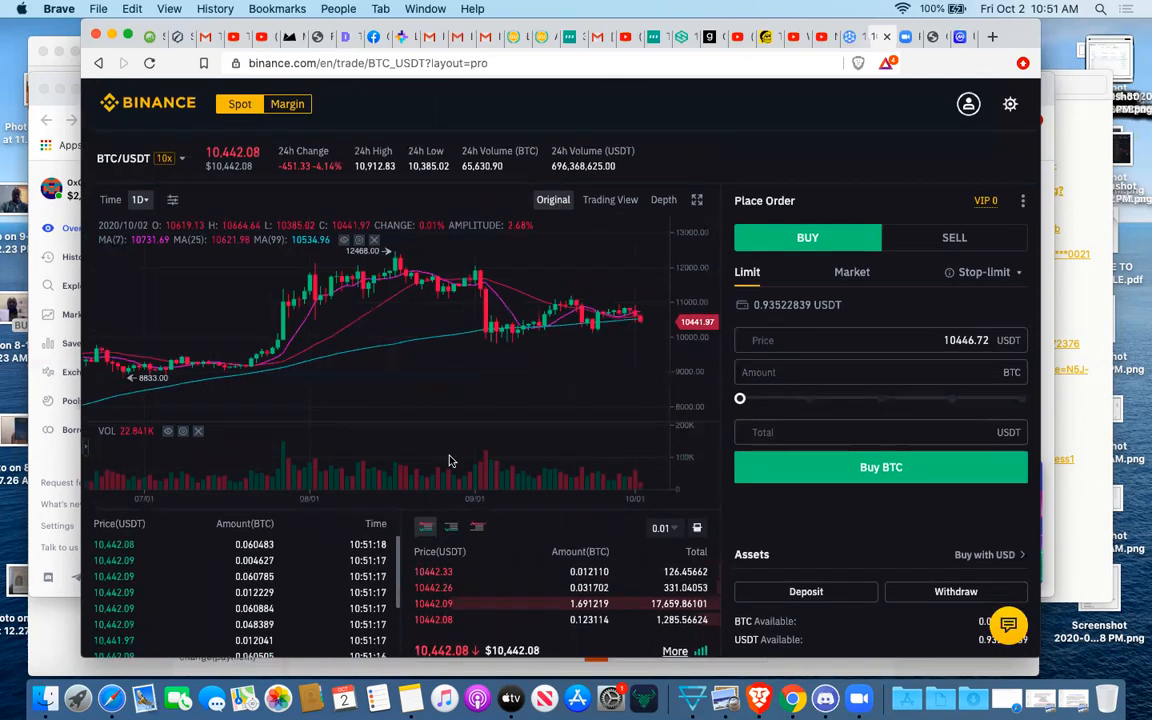
scroll(449, 461, "down", 2)
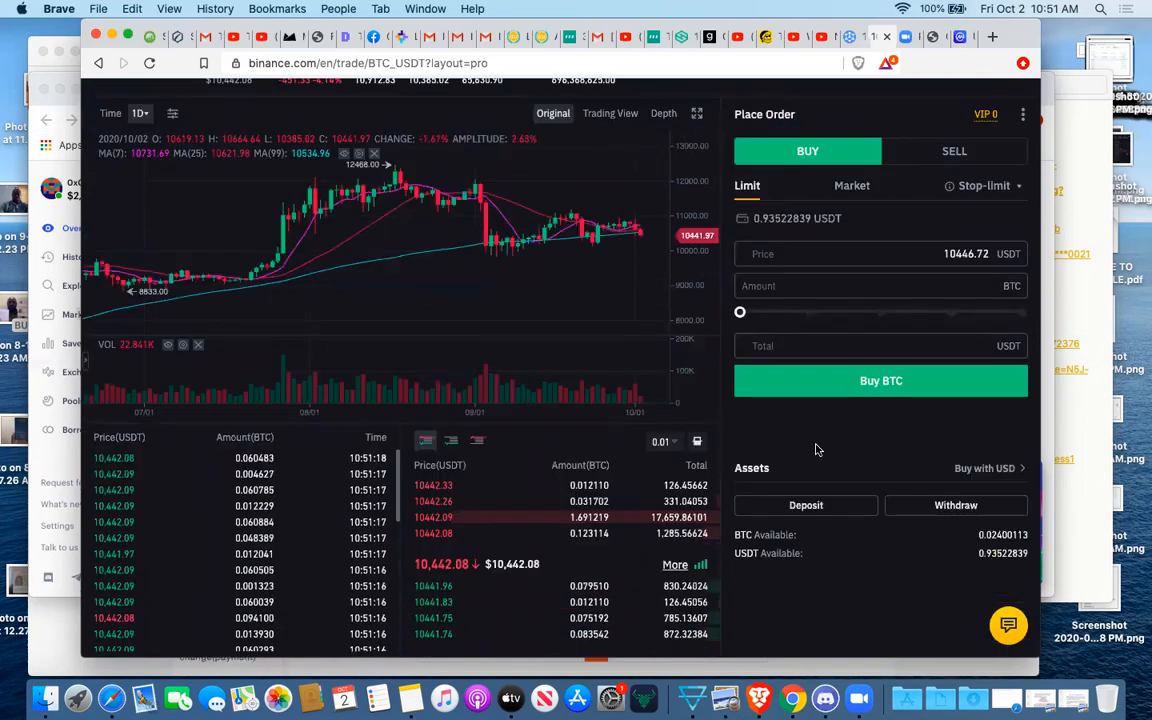
left_click(952, 152)
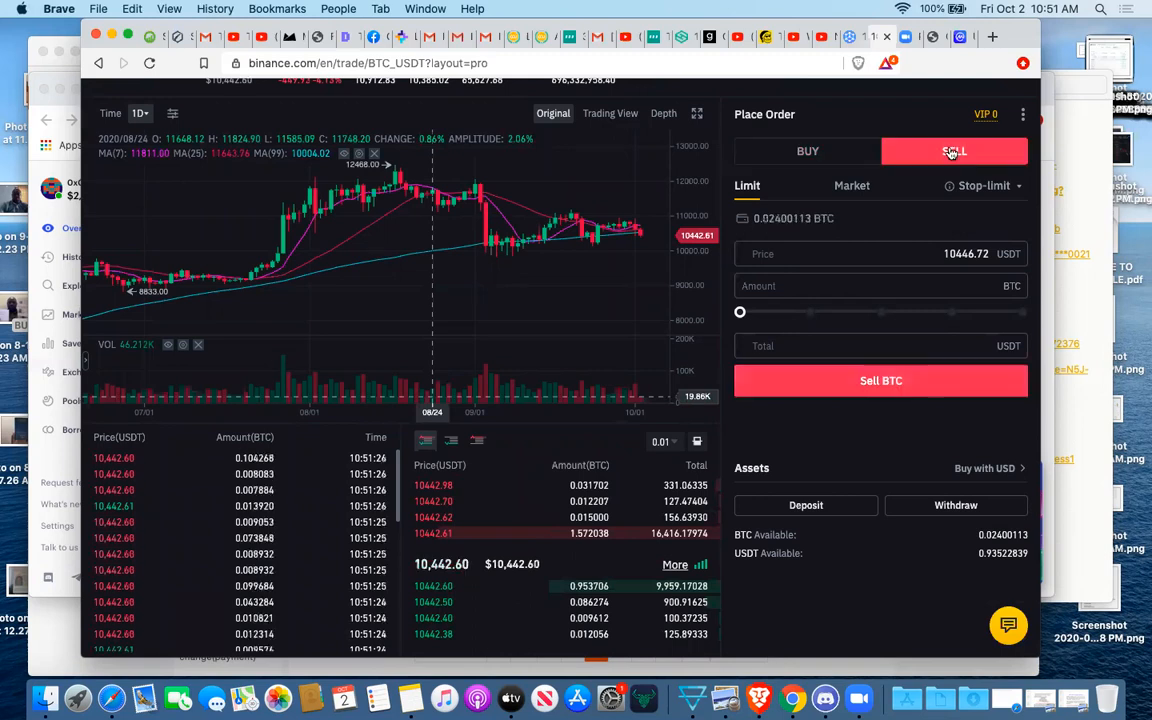
left_click(810, 152)
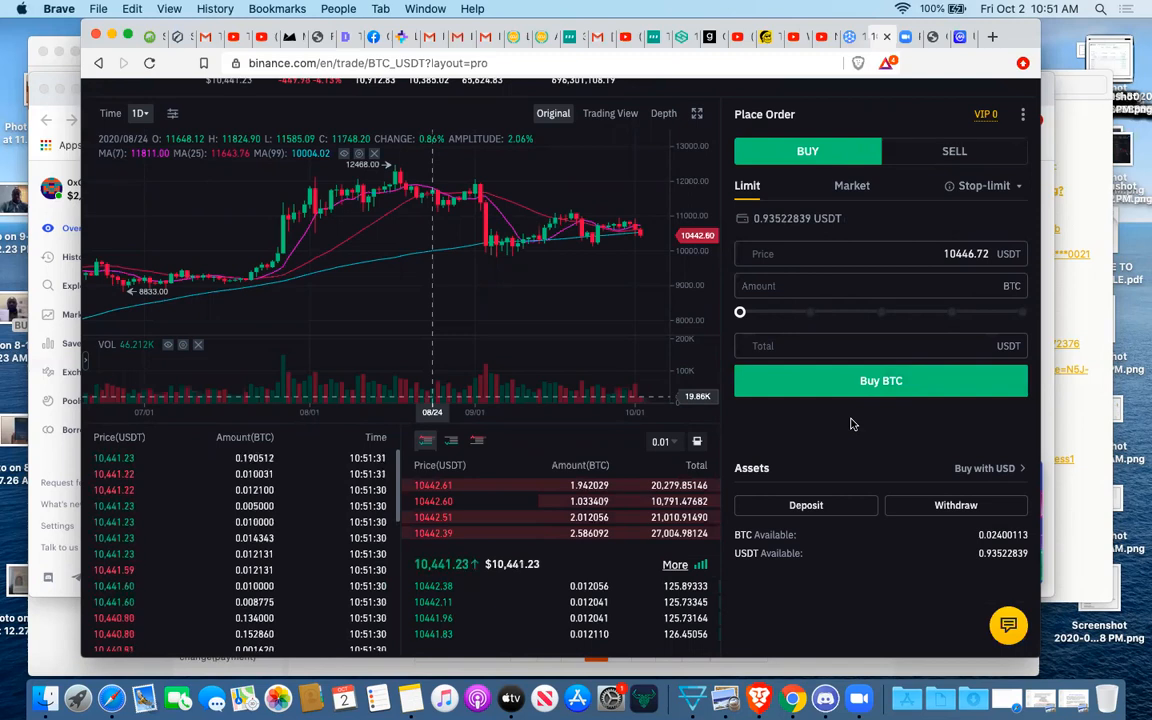
scroll(851, 424, "up", 3)
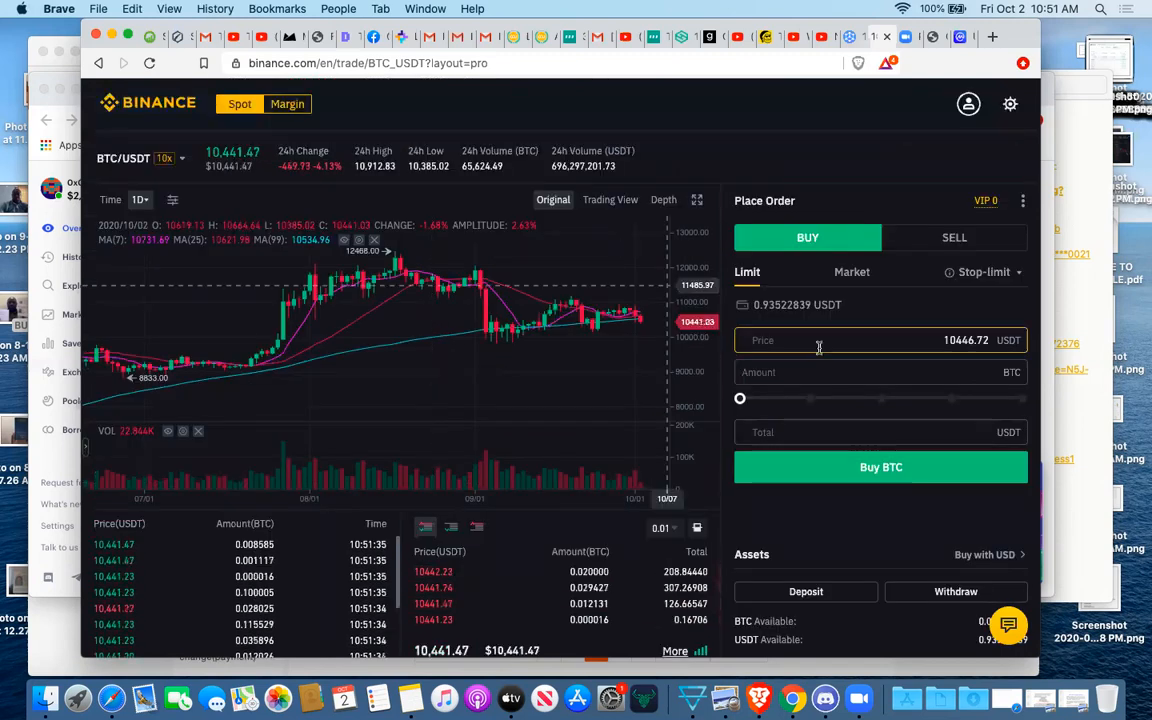